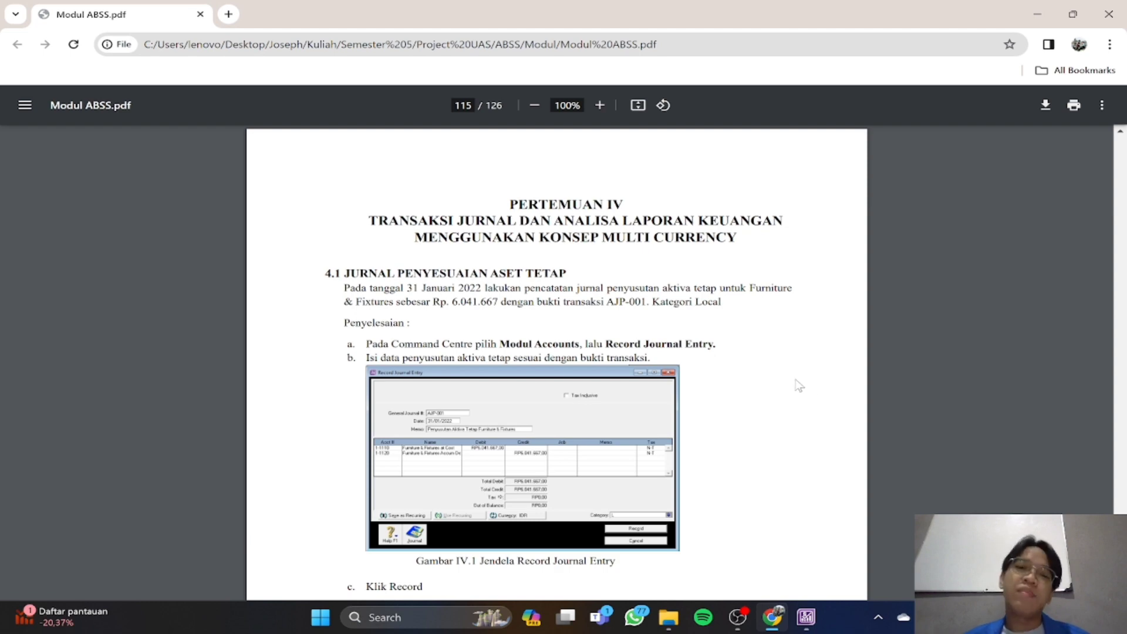
# Read the depreciation journal task in the module PDF, then switch to ABSS Premier and open the company file Toko Elektronik Jaya.myo
pyautogui.scroll(-1, 797, 385)
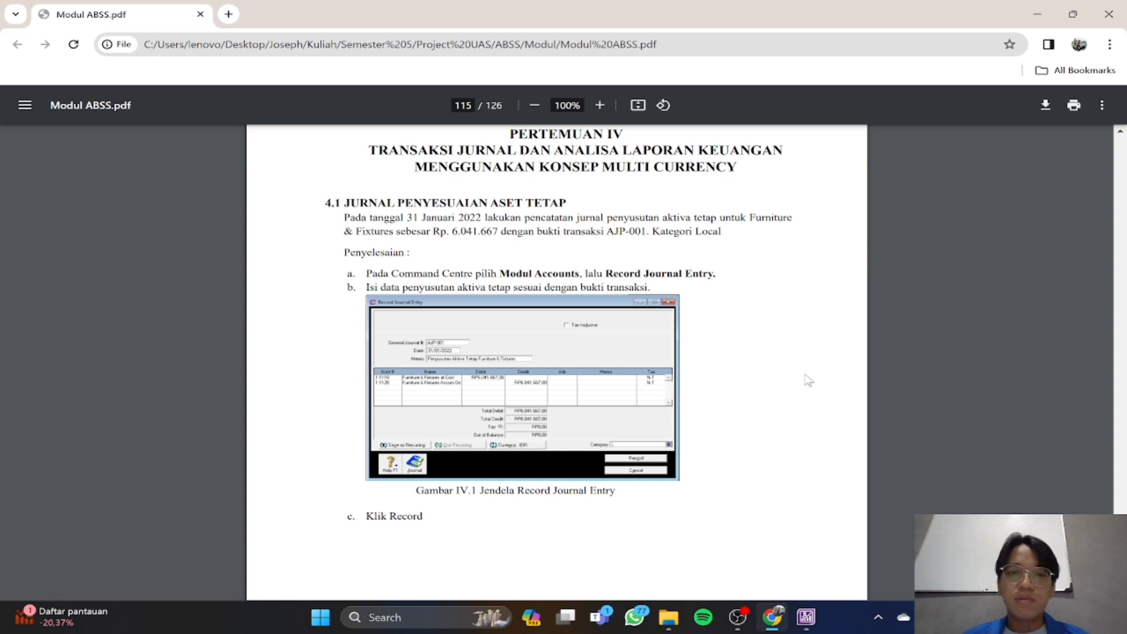
pyautogui.hotkey('alt', 'Tab')
pyautogui.hotkey('alt', 'Tab')
pyautogui.hotkey('alt', 'Tab')
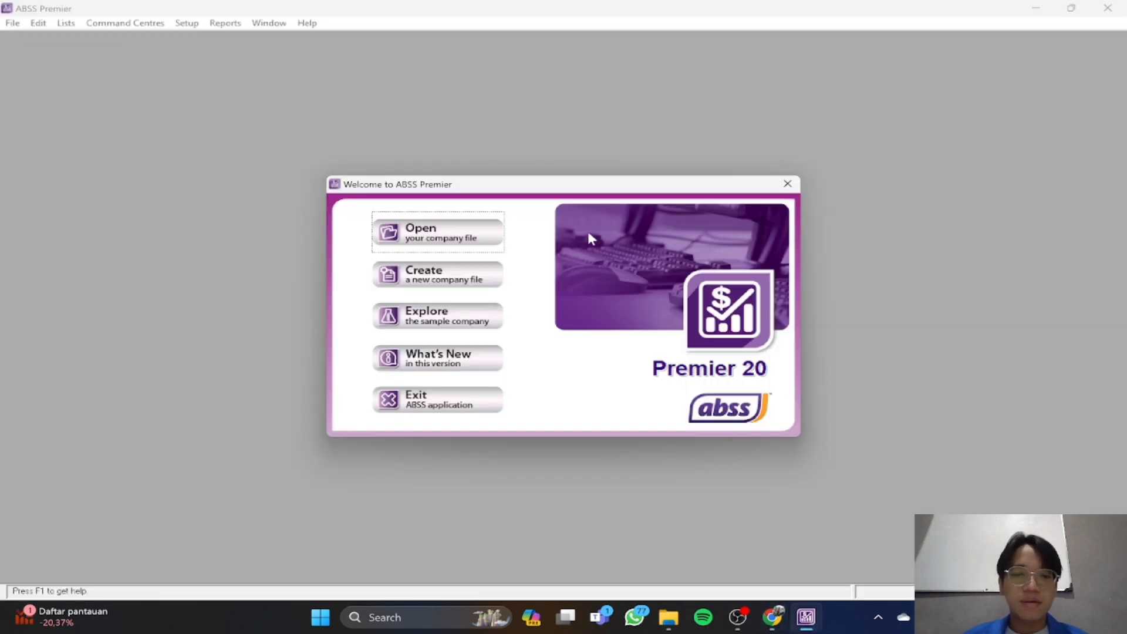
pyautogui.click(492, 241)
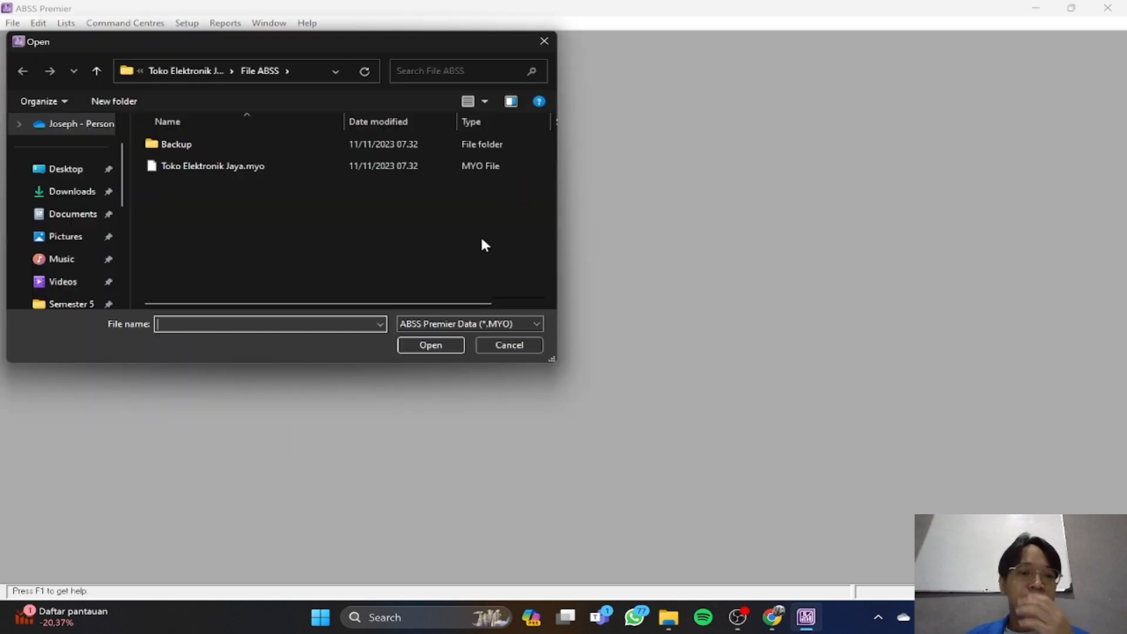
pyautogui.doubleClick(305, 166)
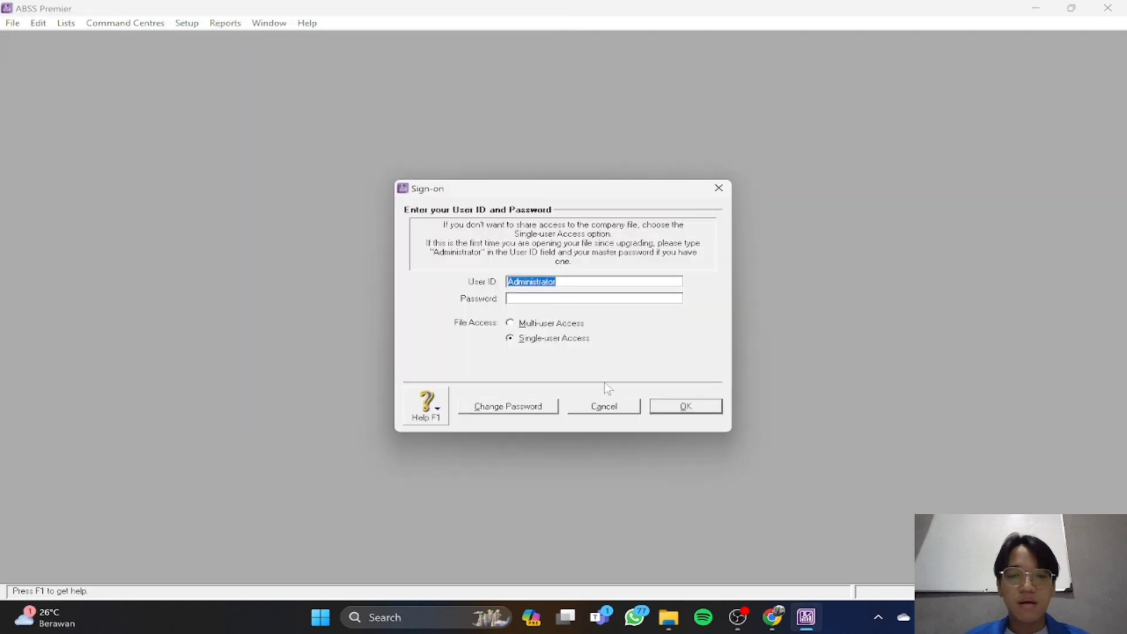
# Sign on as Administrator and choose to activate the company file later, acknowledging the activation notice
pyautogui.click(689, 409)
pyautogui.click(504, 269)
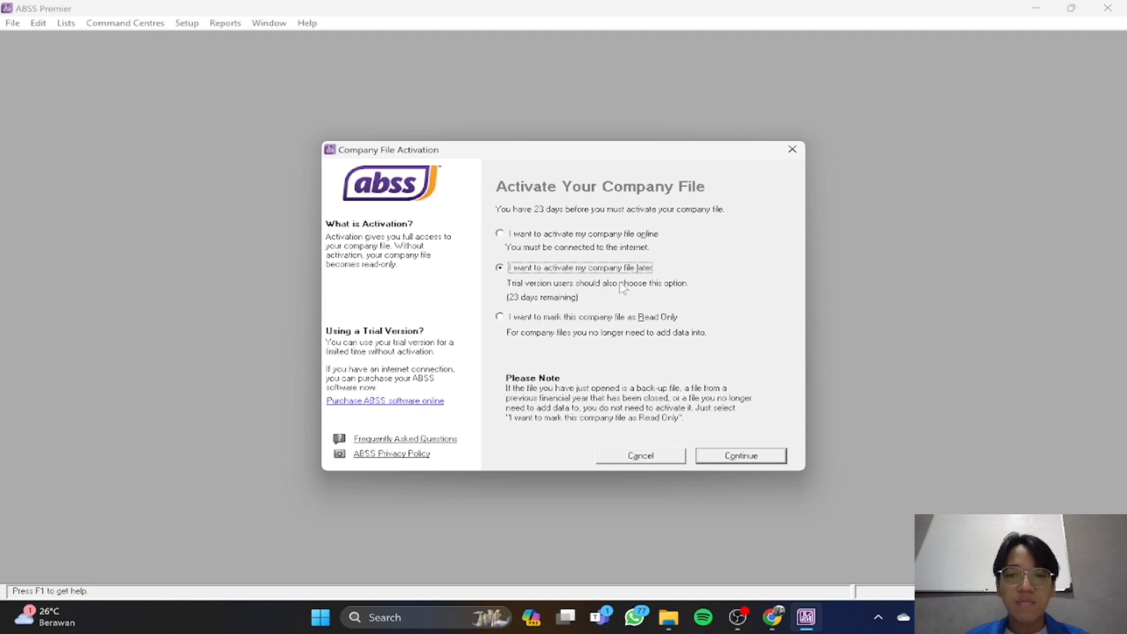
pyautogui.click(737, 460)
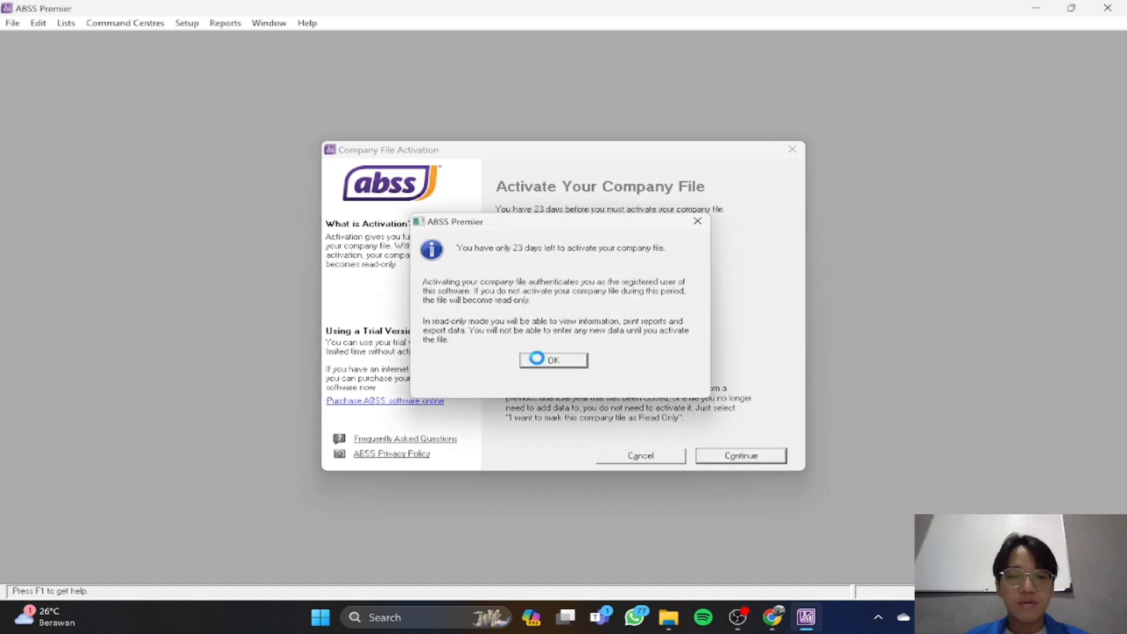
pyautogui.click(536, 359)
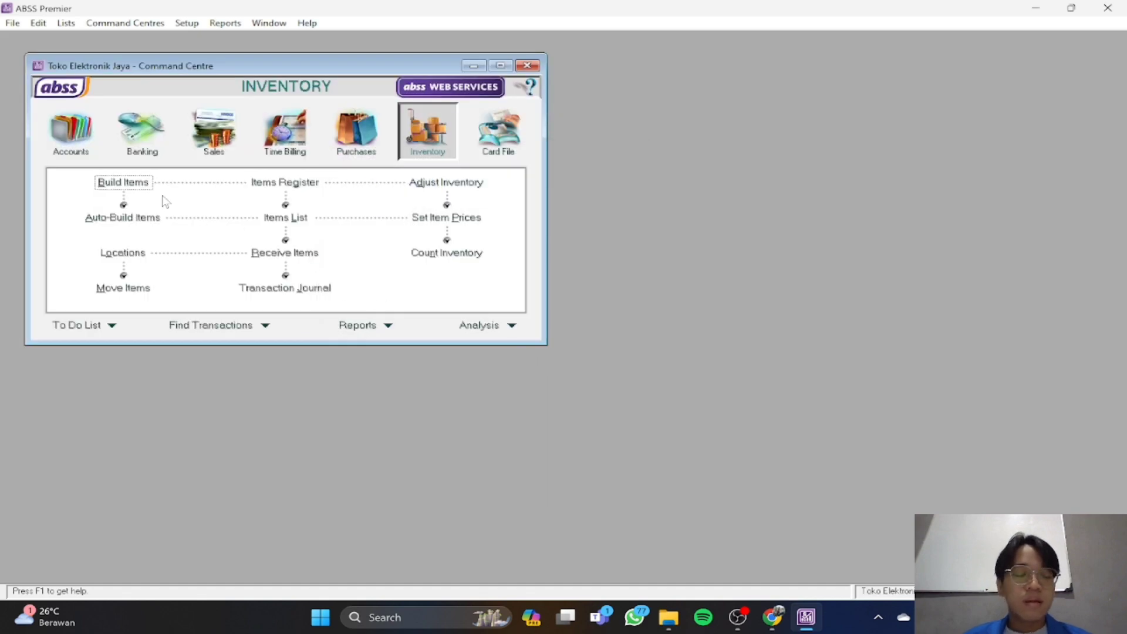
# Consult the module PDF and open Record Journal Entry in the Accounts command centre
pyautogui.hotkey('alt', 'Tab')
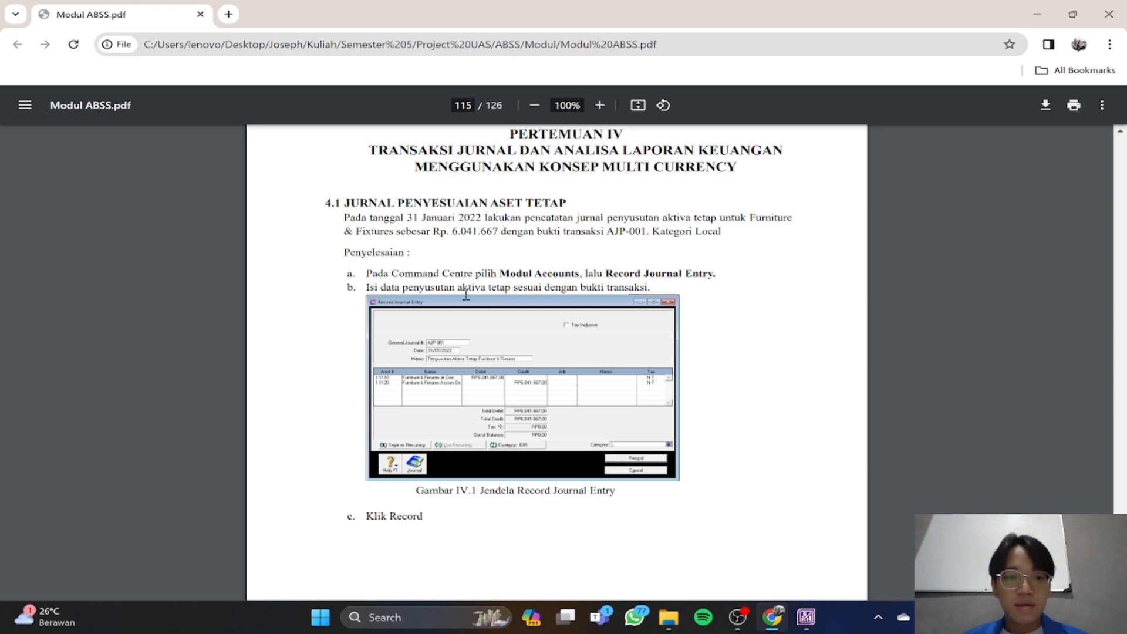
pyautogui.hotkey('alt', 'Tab')
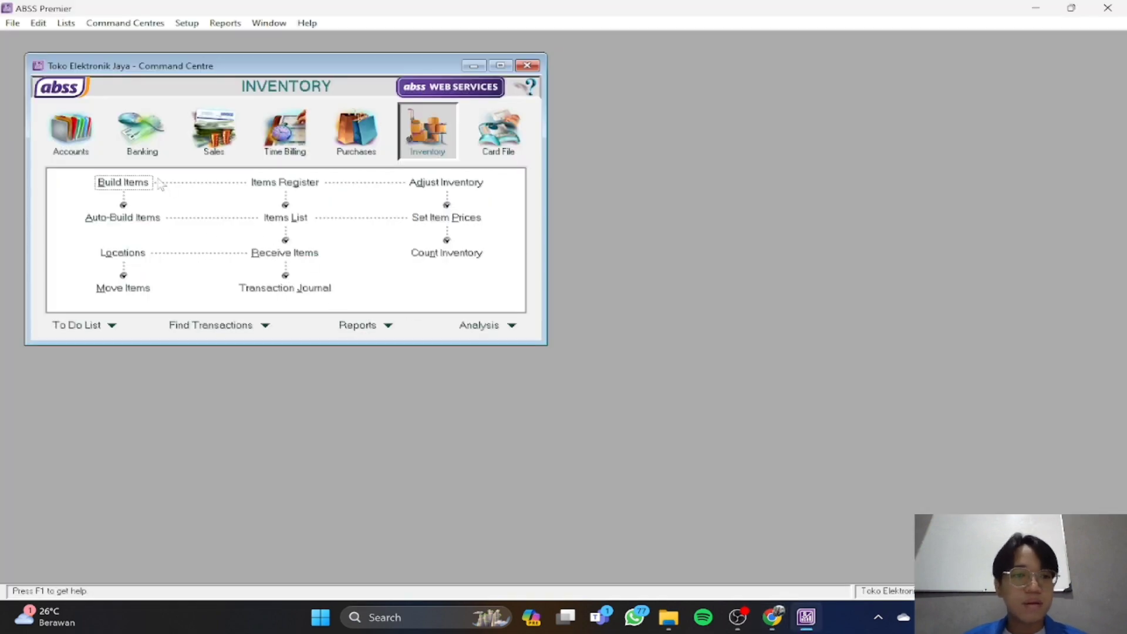
pyautogui.click(71, 130)
pyautogui.hotkey('alt', 'Tab')
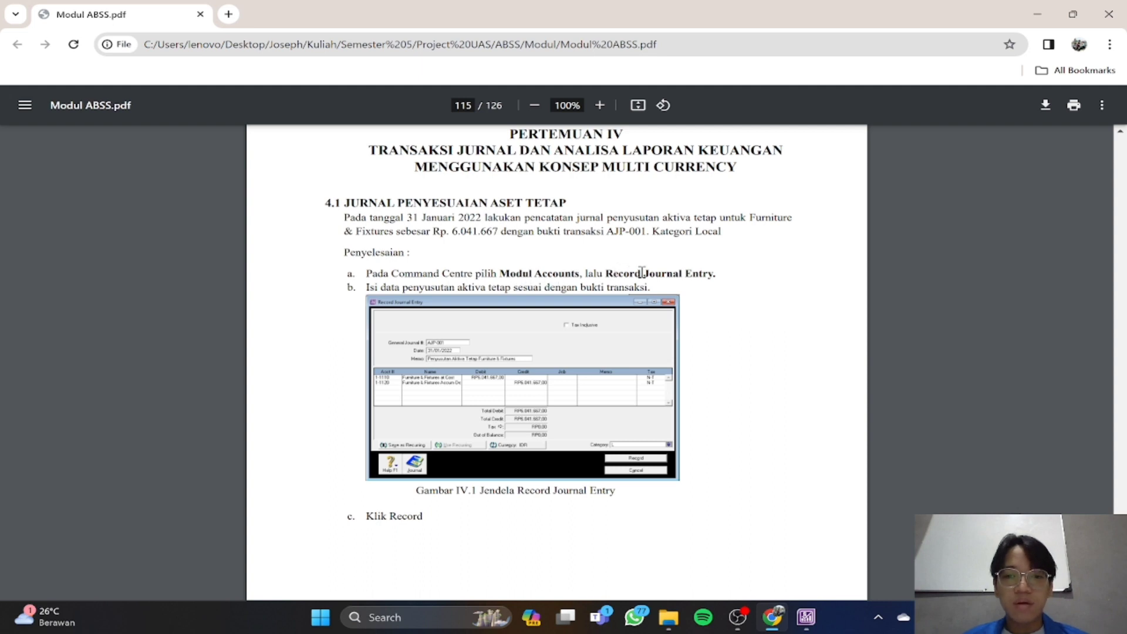
pyautogui.hotkey('alt', 'Tab')
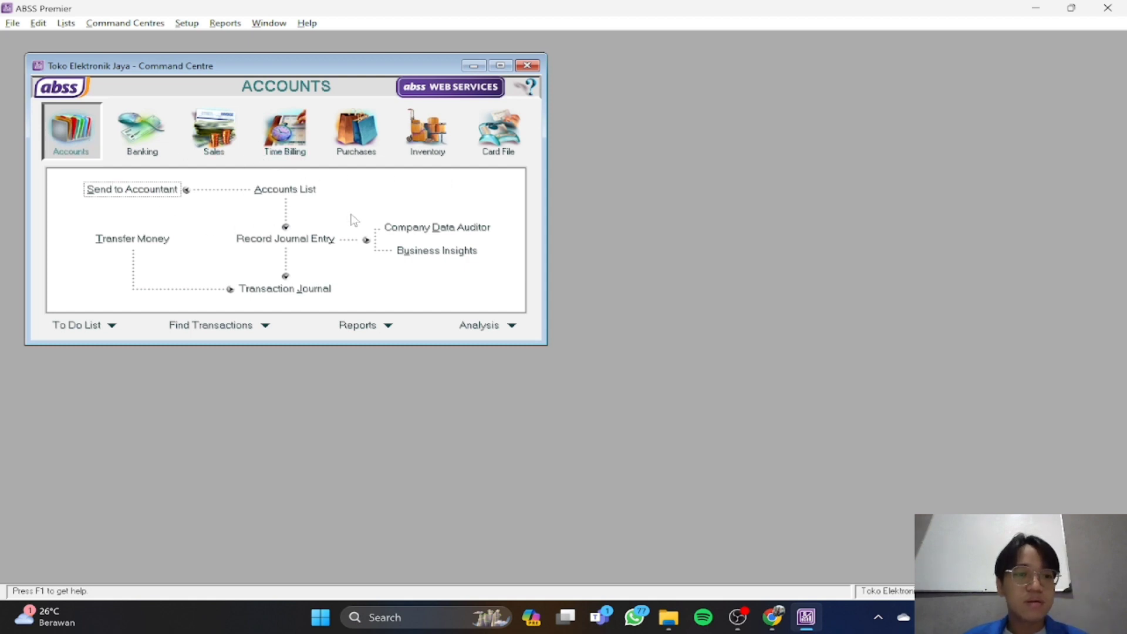
pyautogui.click(309, 244)
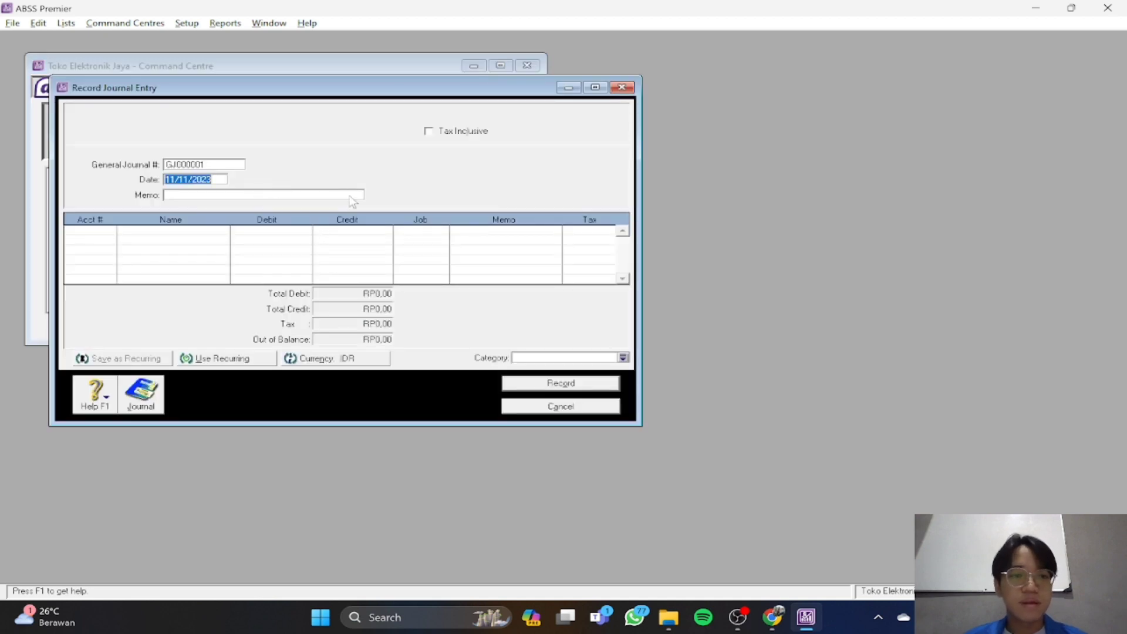
# Set the general journal number to AJP-001 and the entry date to 31/01/2022
pyautogui.click(228, 165)
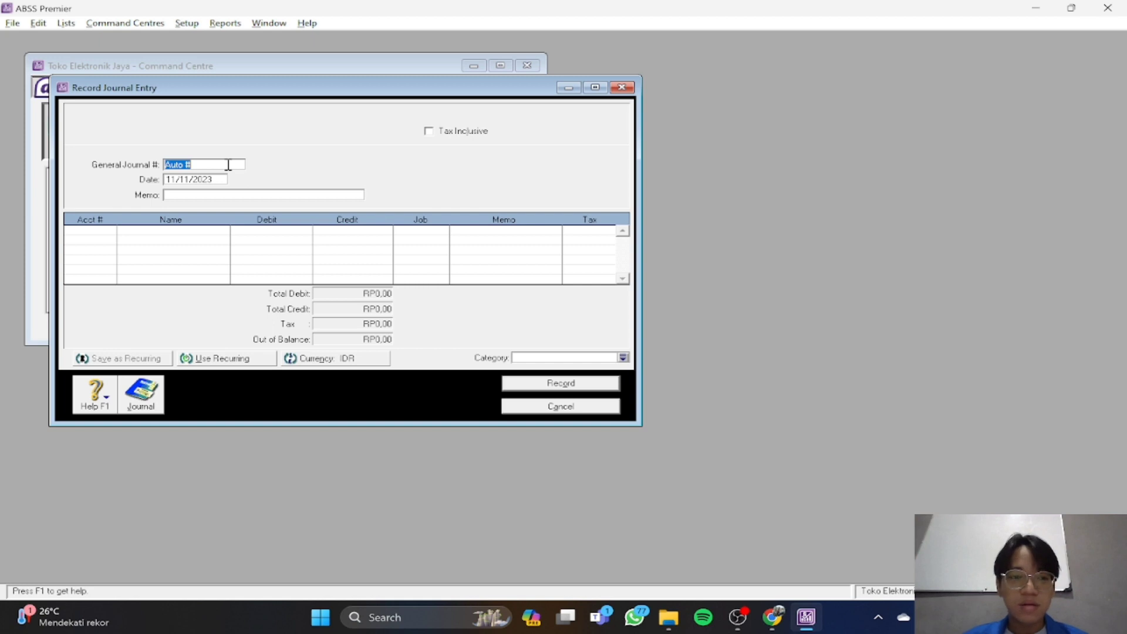
pyautogui.write('A/')
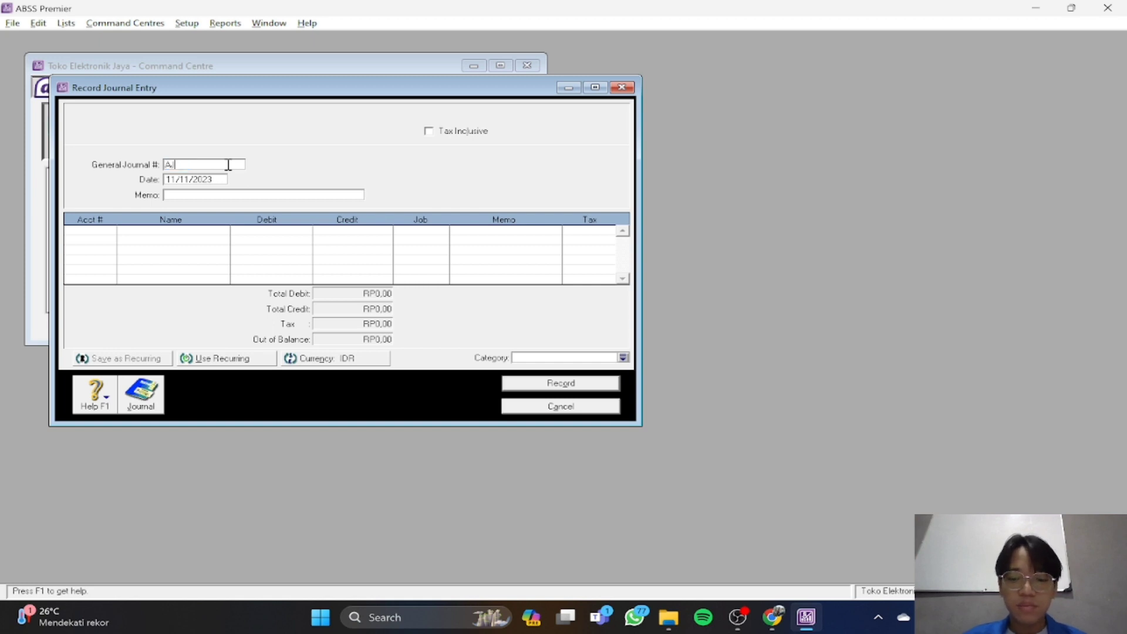
pyautogui.write('P-001')
pyautogui.press('Tab')
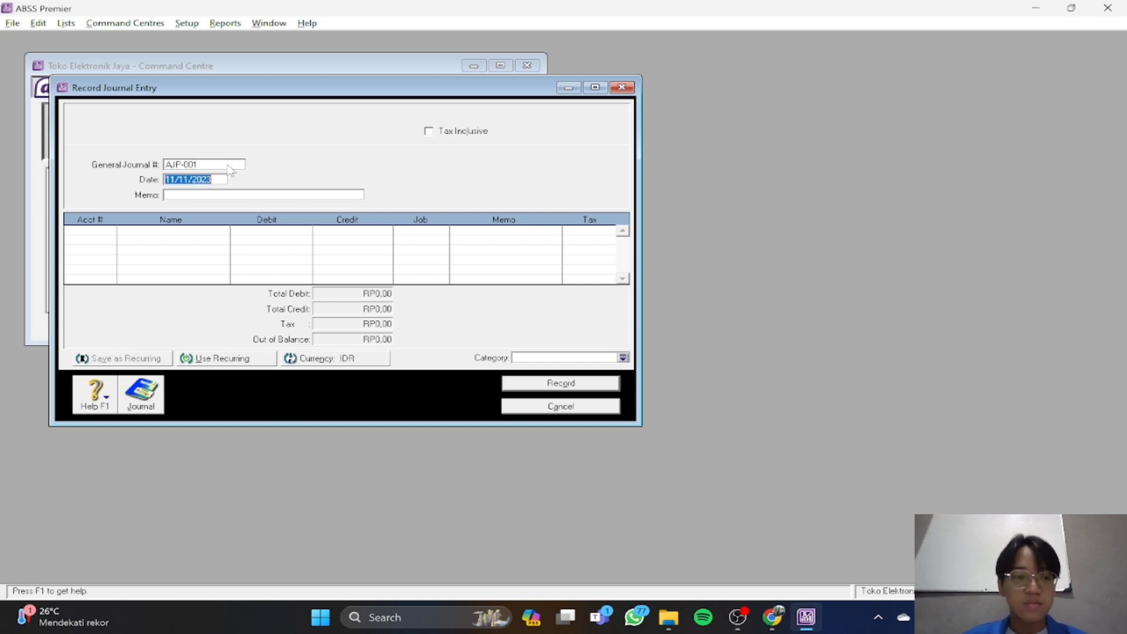
pyautogui.hotkey('alt', 'Tab')
pyautogui.hotkey('alt', 'Tab')
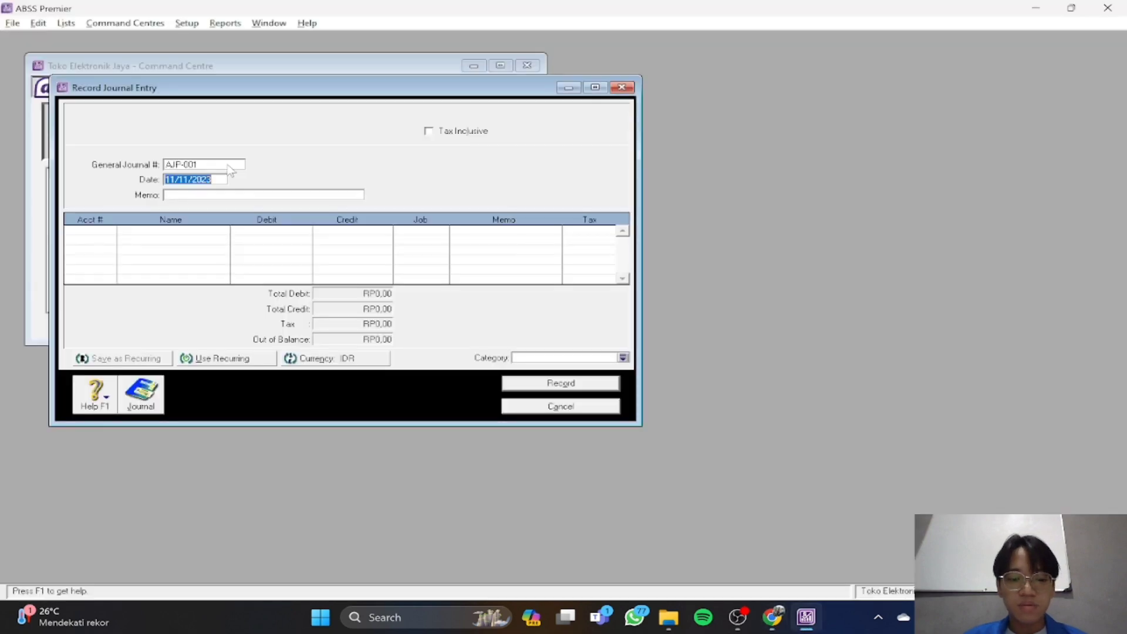
pyautogui.write('31/')
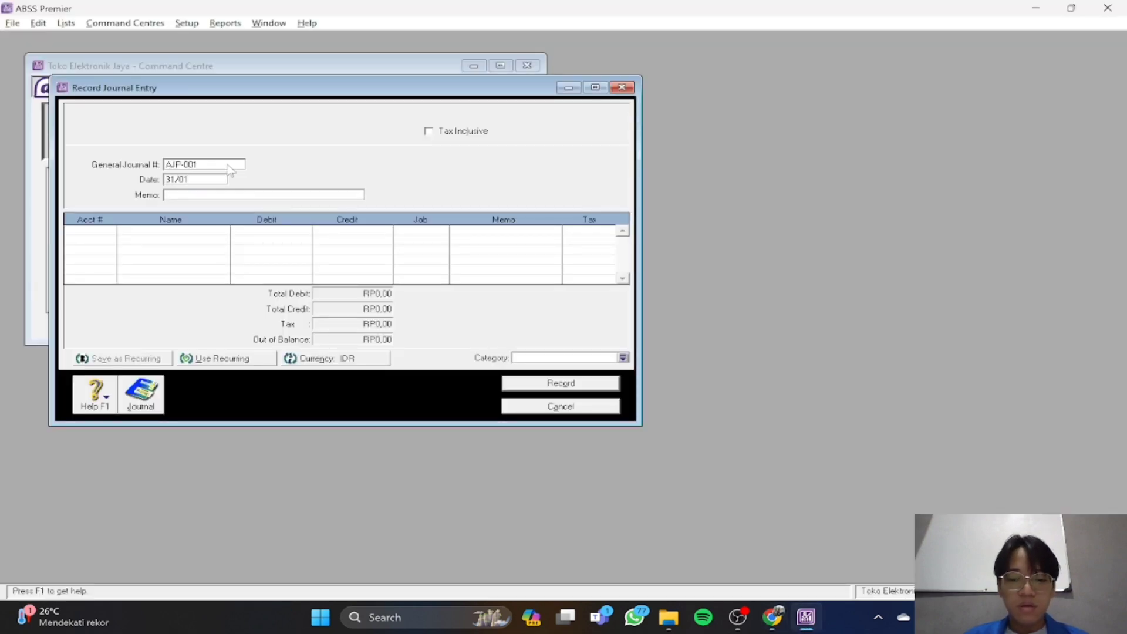
pyautogui.press('Tab')
# Following the module PDF, enter the journal memo "Penyusutan Aktiva Tetap Furniture & Fixtures"
pyautogui.hotkey('alt', 'Tab')
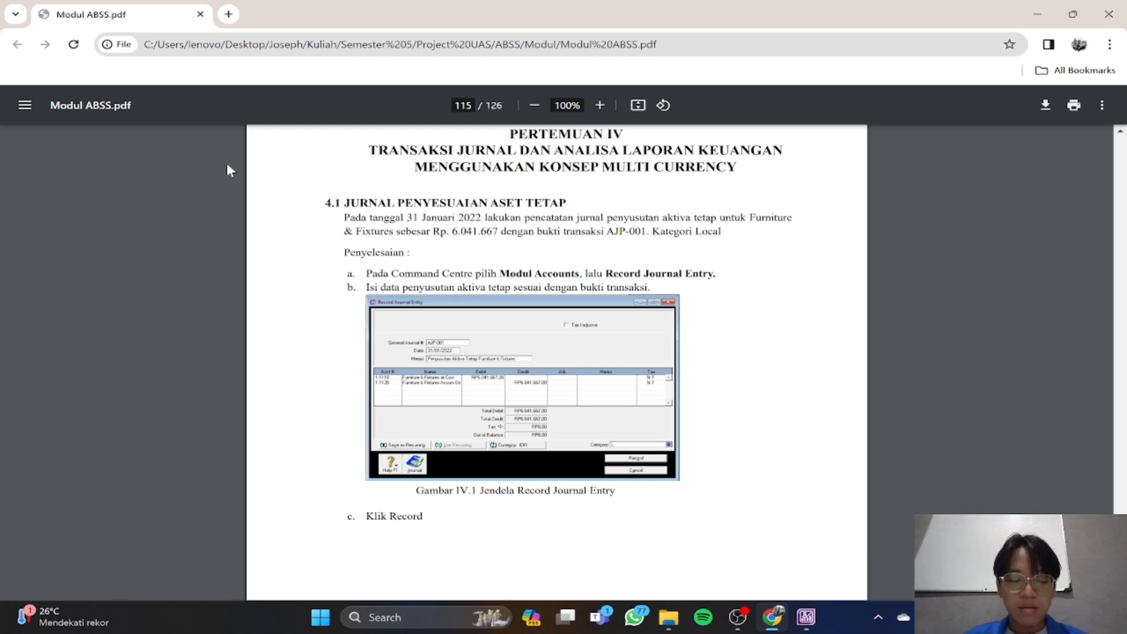
pyautogui.hotkey('alt', 'Tab')
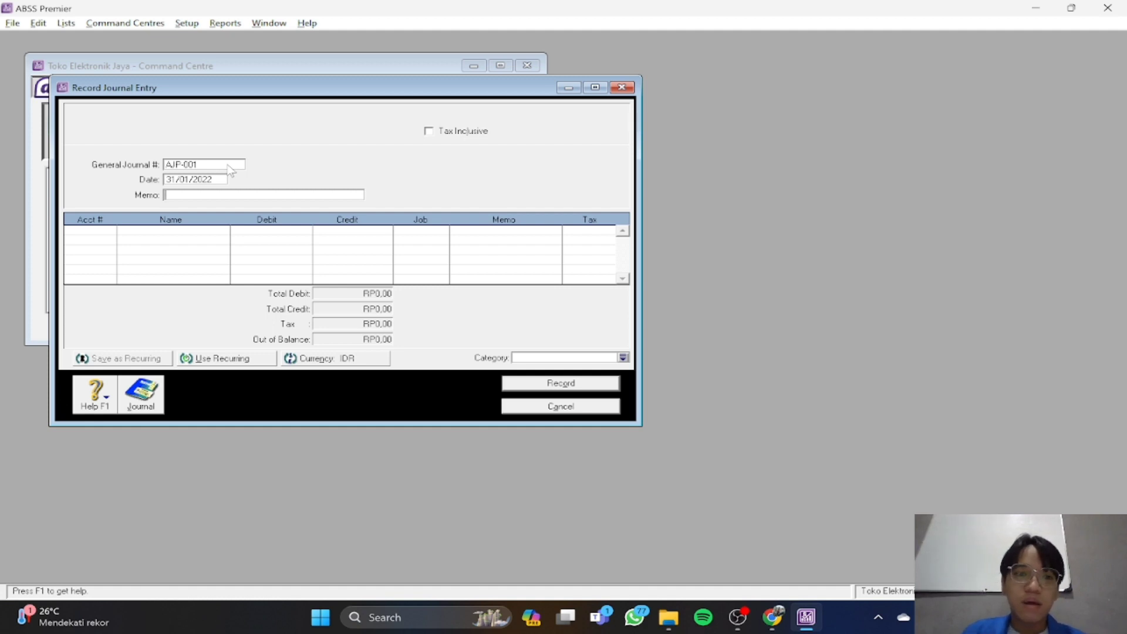
pyautogui.hotkey('alt', 'Tab')
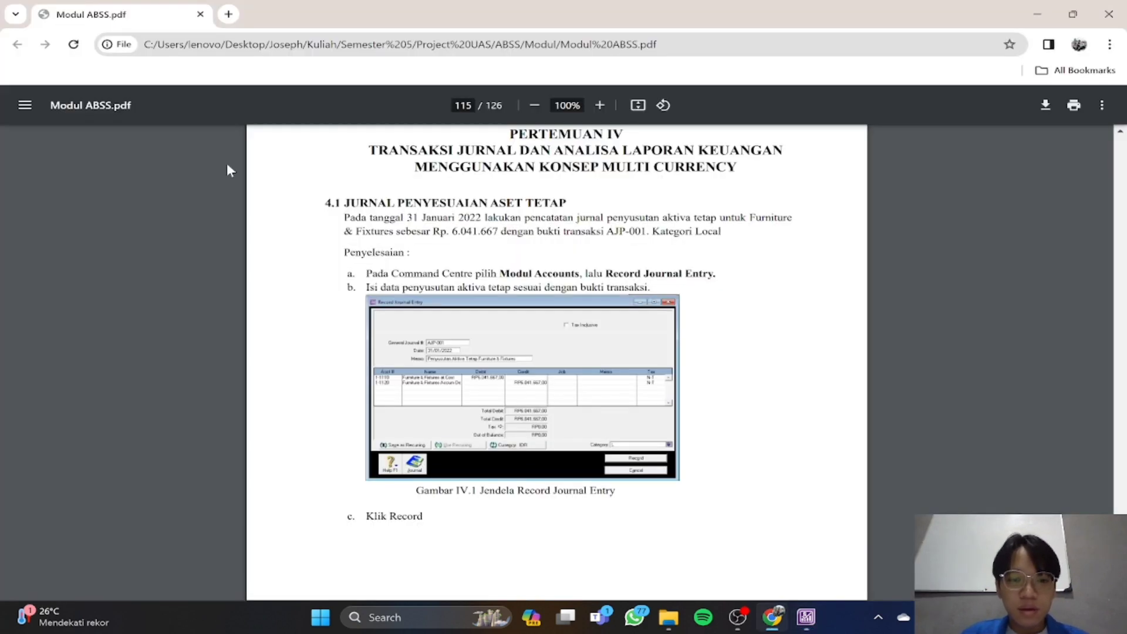
pyautogui.hotkey('alt', 'Tab')
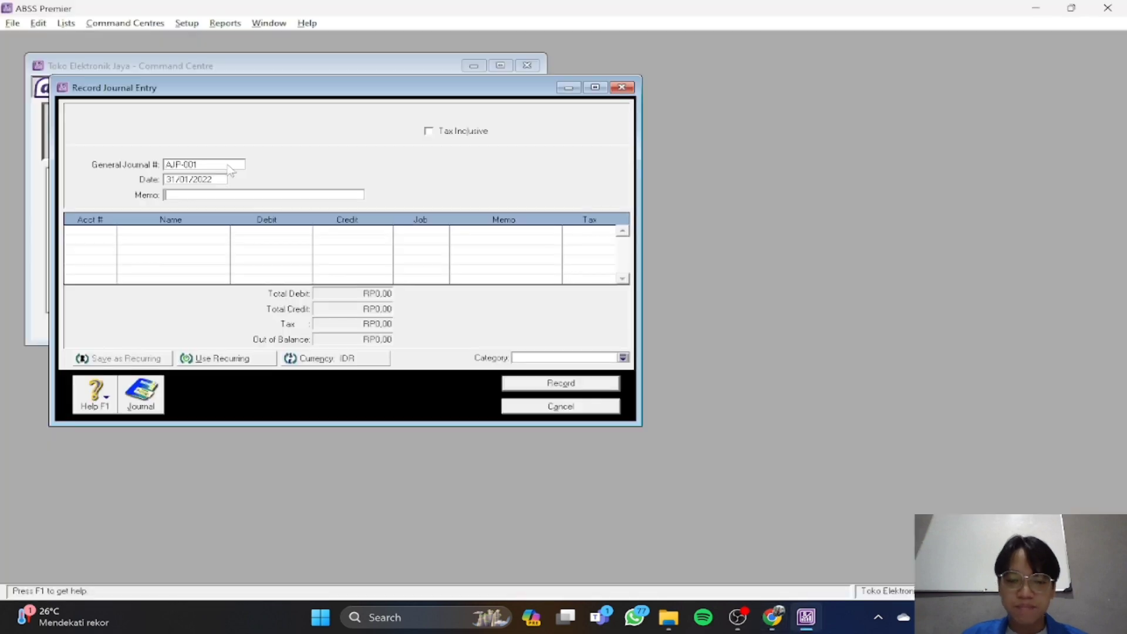
pyautogui.write('Pe')
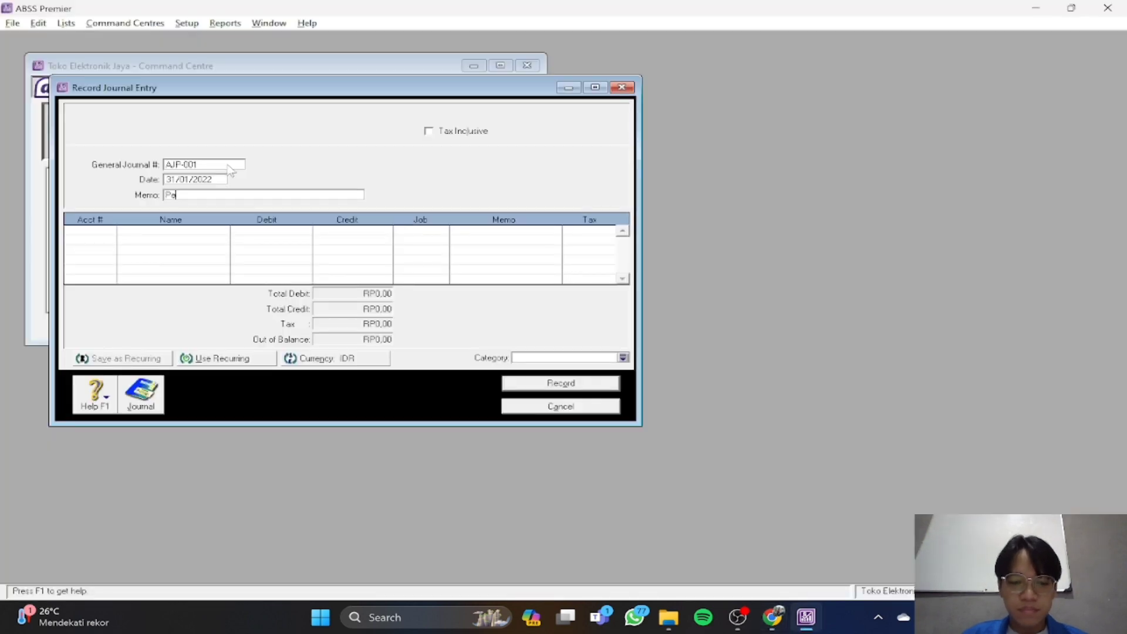
pyautogui.write('nyusutan Ak')
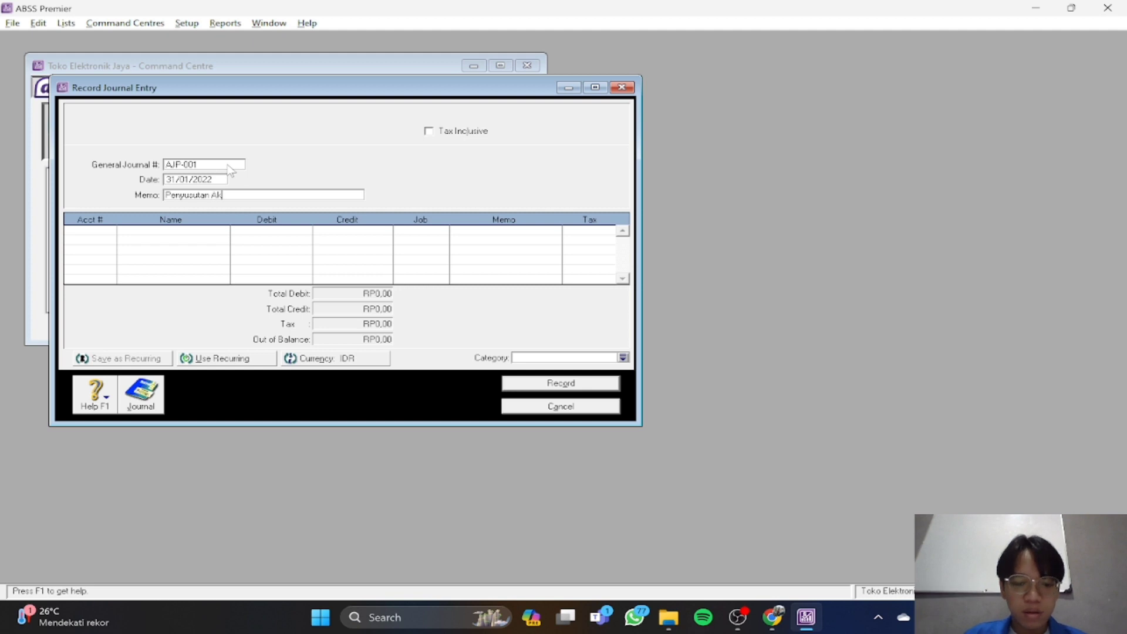
pyautogui.write('tiva Tetap')
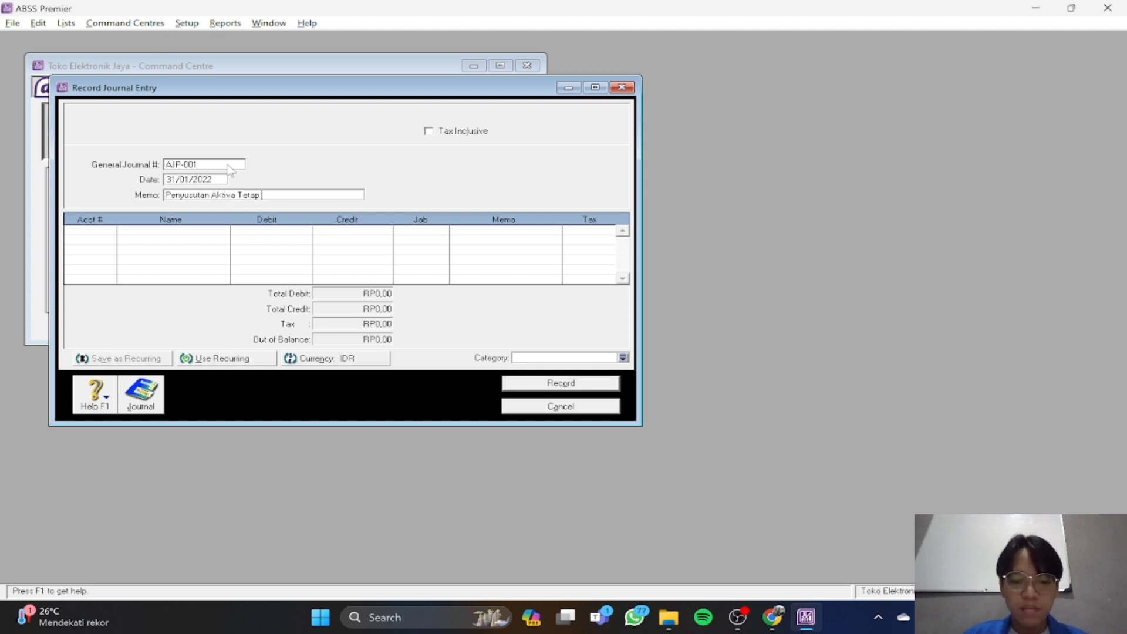
pyautogui.hotkey('alt', 'Tab')
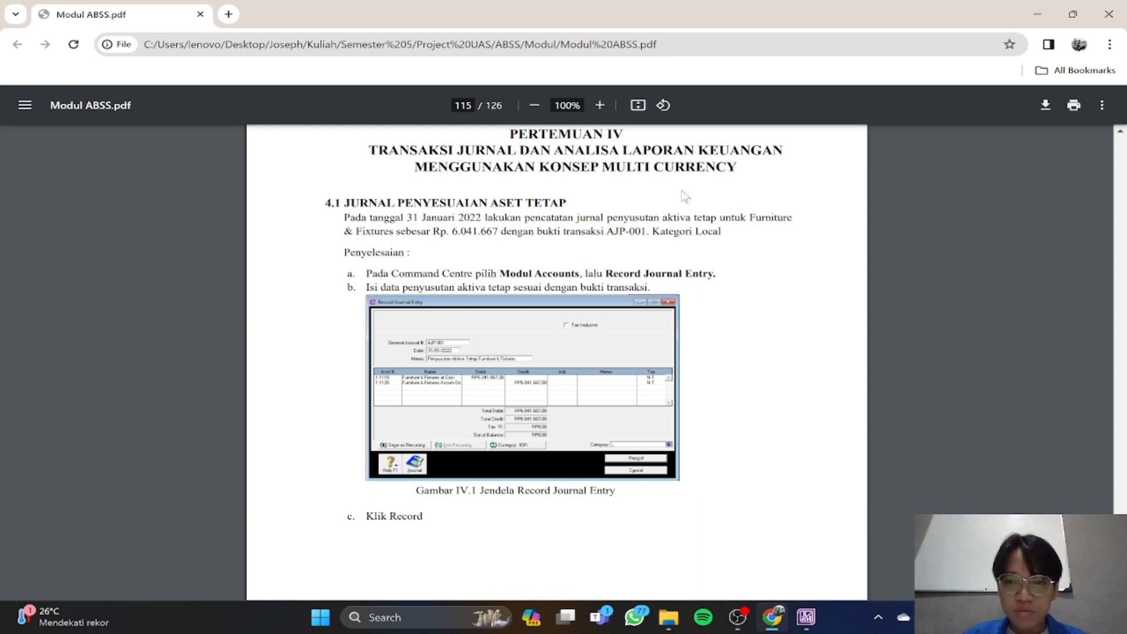
pyautogui.hotkey('alt', 'Tab')
pyautogui.write('Furni')
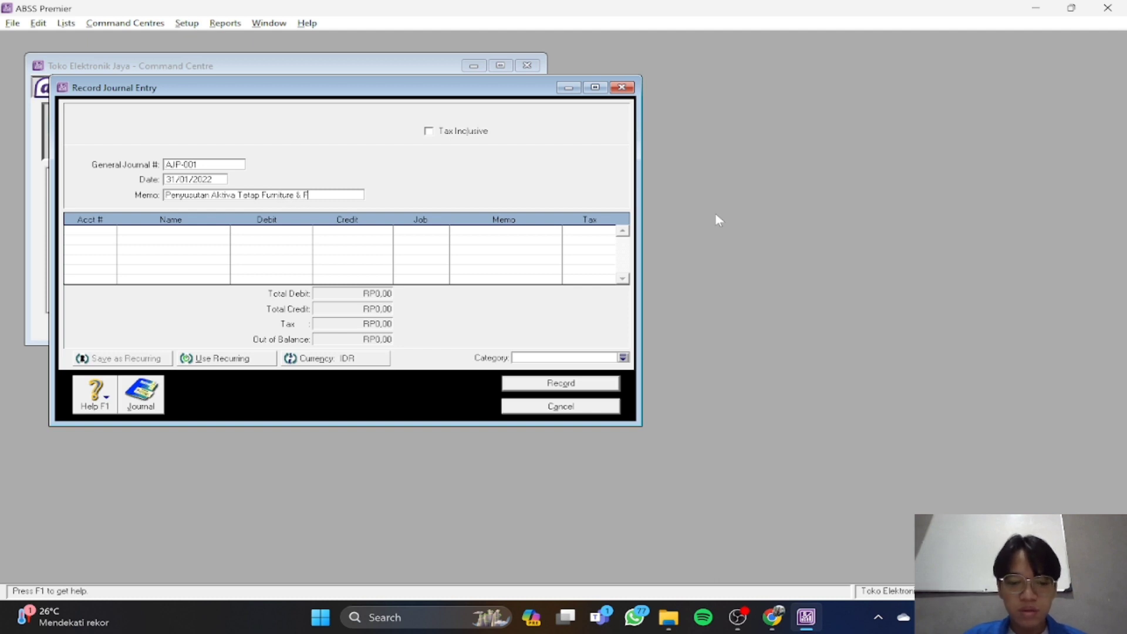
pyautogui.write('ture & Fixture')
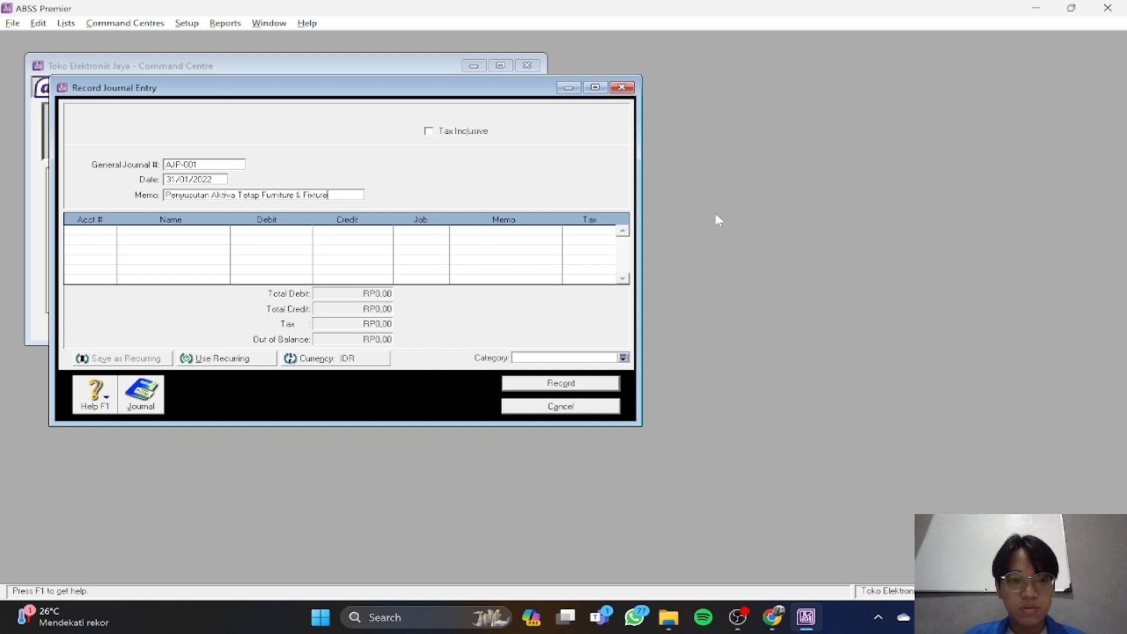
pyautogui.hotkey('alt', 'Tab')
pyautogui.hotkey('alt', 'Tab')
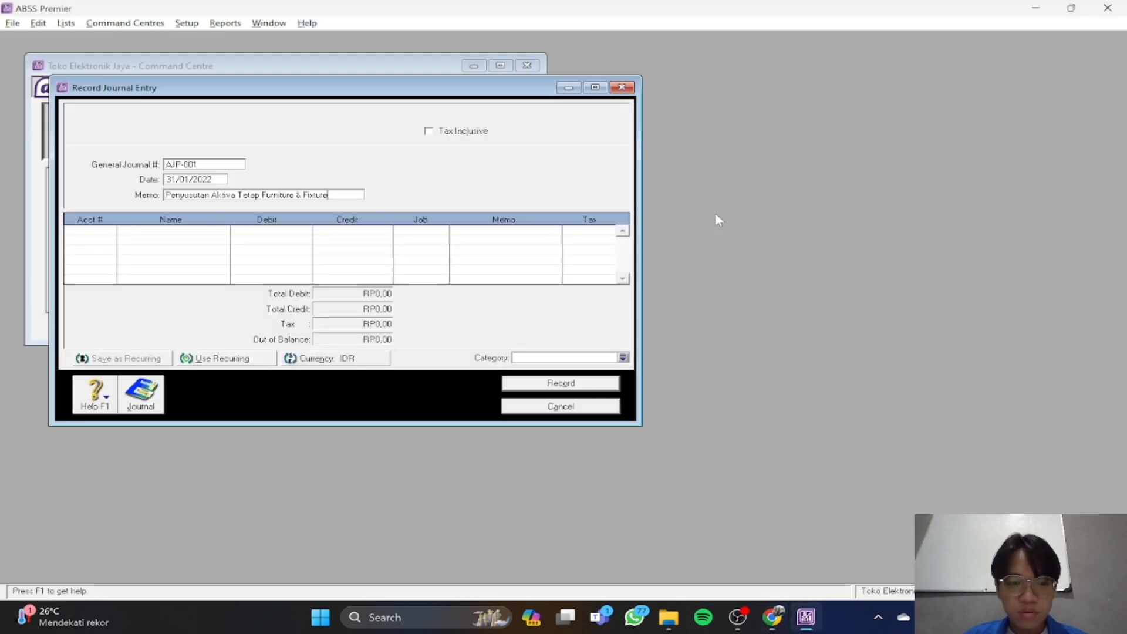
pyautogui.press('Tab')
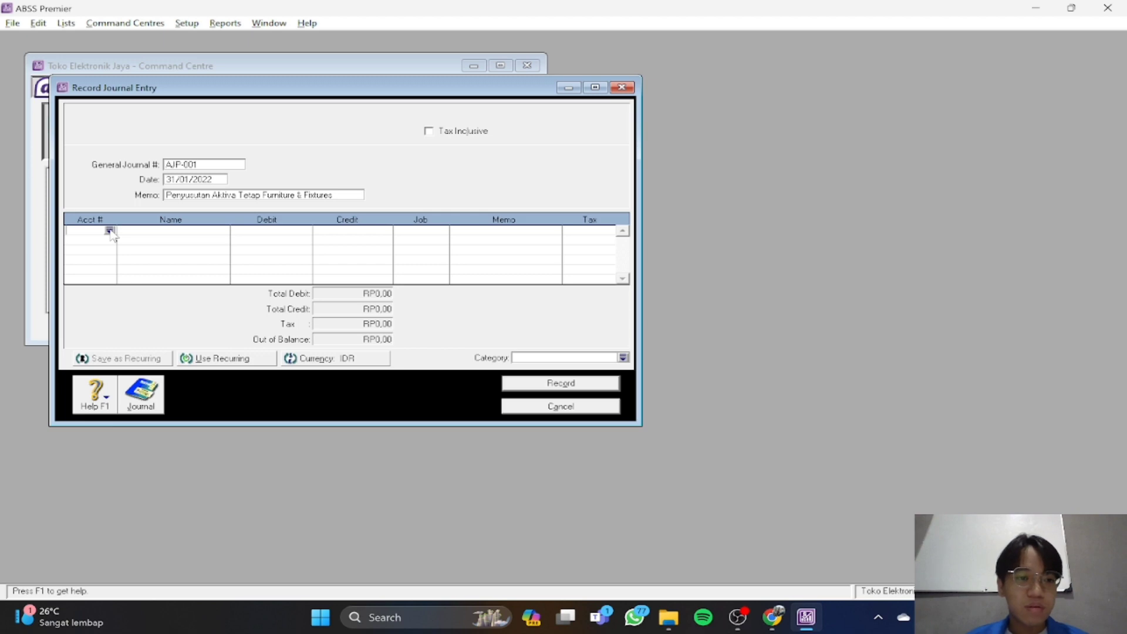
# Check the accounts in the module PDF and put account 1-1110 Furniture & Fixtures at Cost on the first journal line
pyautogui.press('Tab')
pyautogui.hotkey('alt', 'Tab')
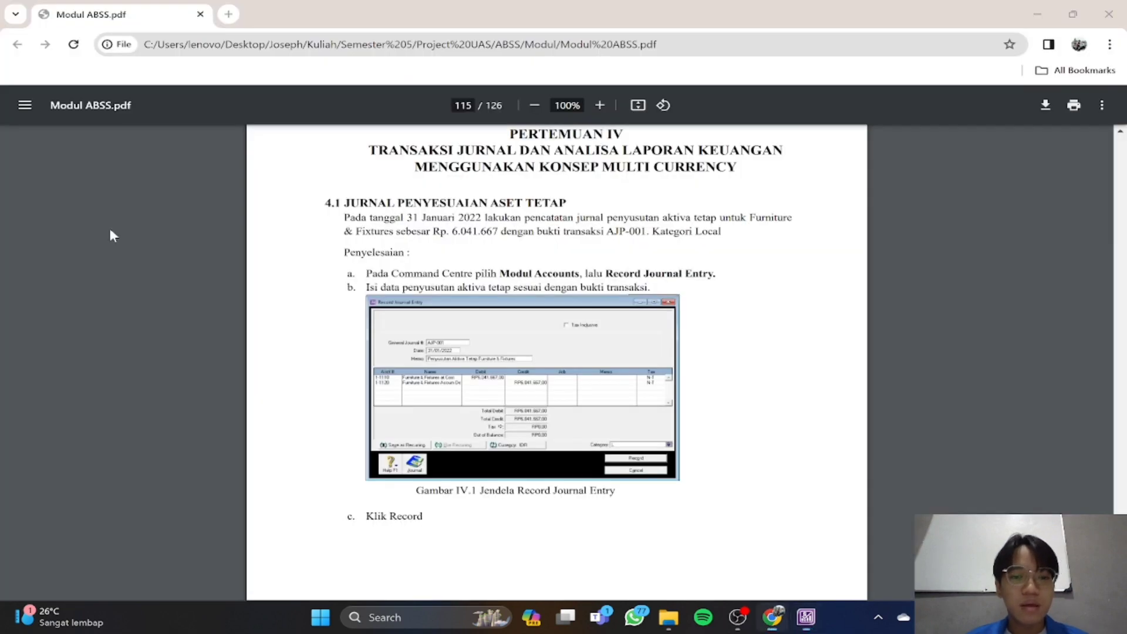
pyautogui.hotkey('alt', 'Tab')
pyautogui.click(110, 231)
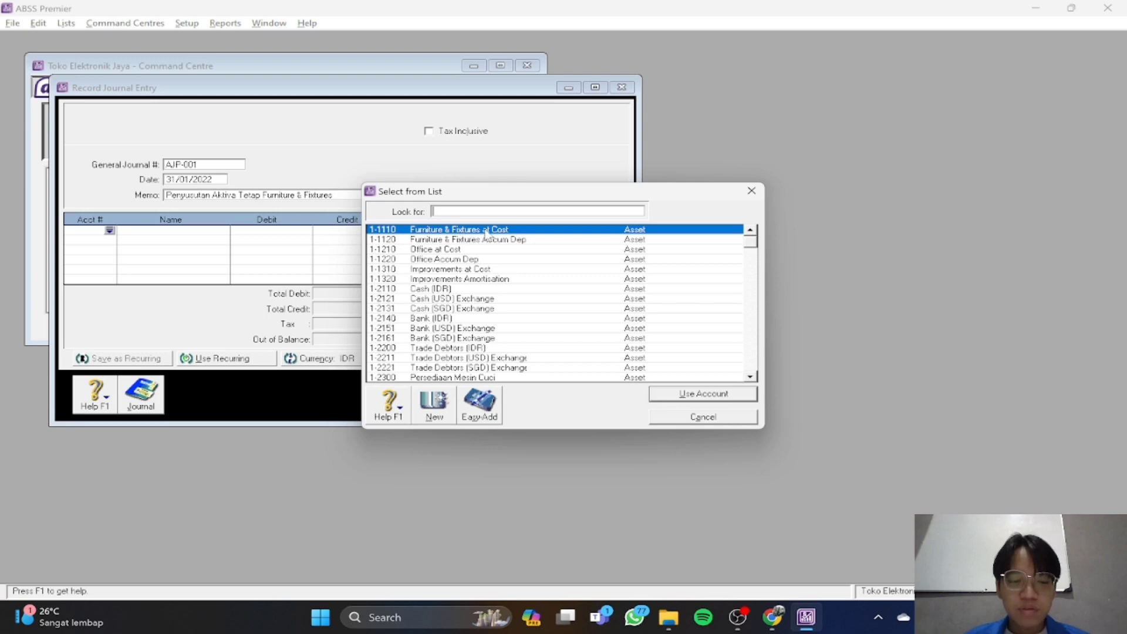
pyautogui.write('1-1110')
pyautogui.press('Return')
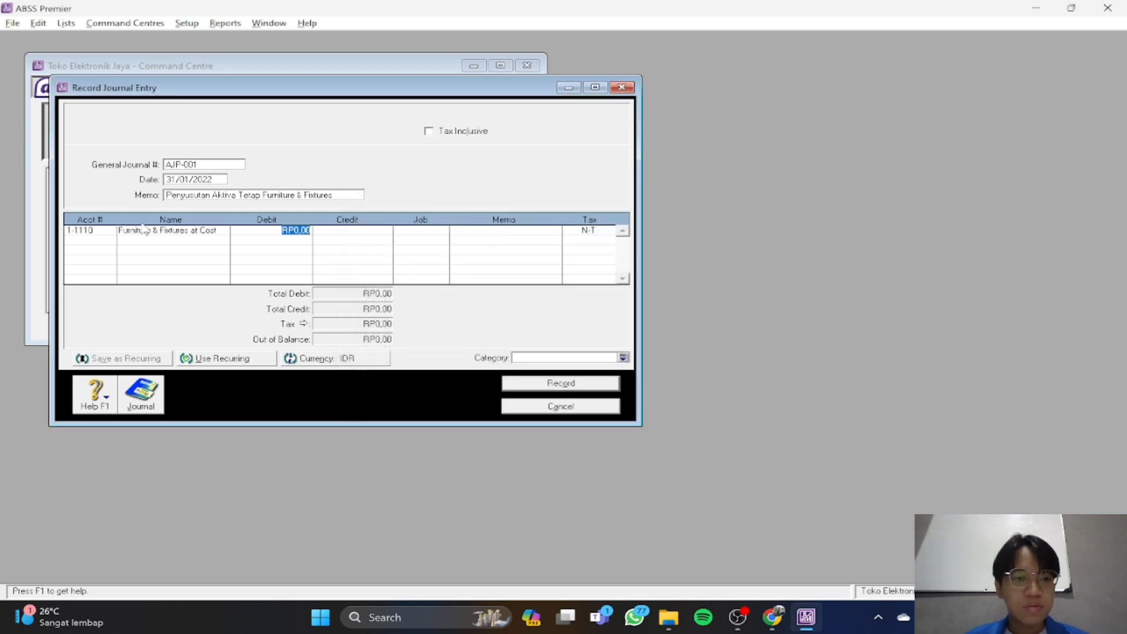
# Put account 1-1120 Furniture & Fixtures Accum Dep on the second journal line and return to the module PDF
pyautogui.click(109, 240)
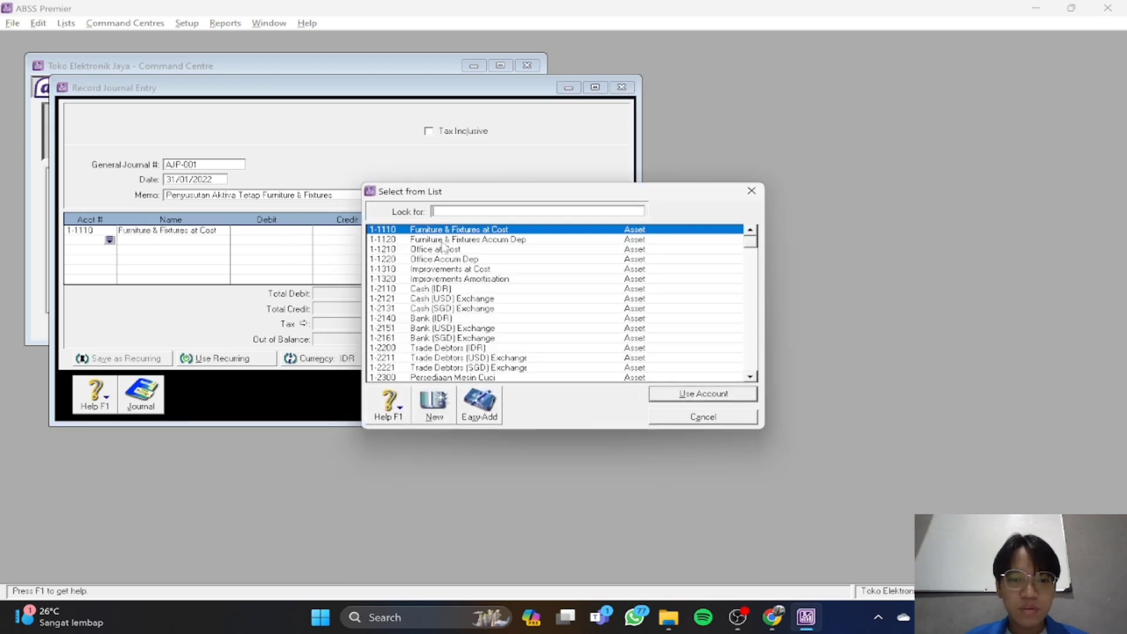
pyautogui.click(524, 241)
pyautogui.click(682, 395)
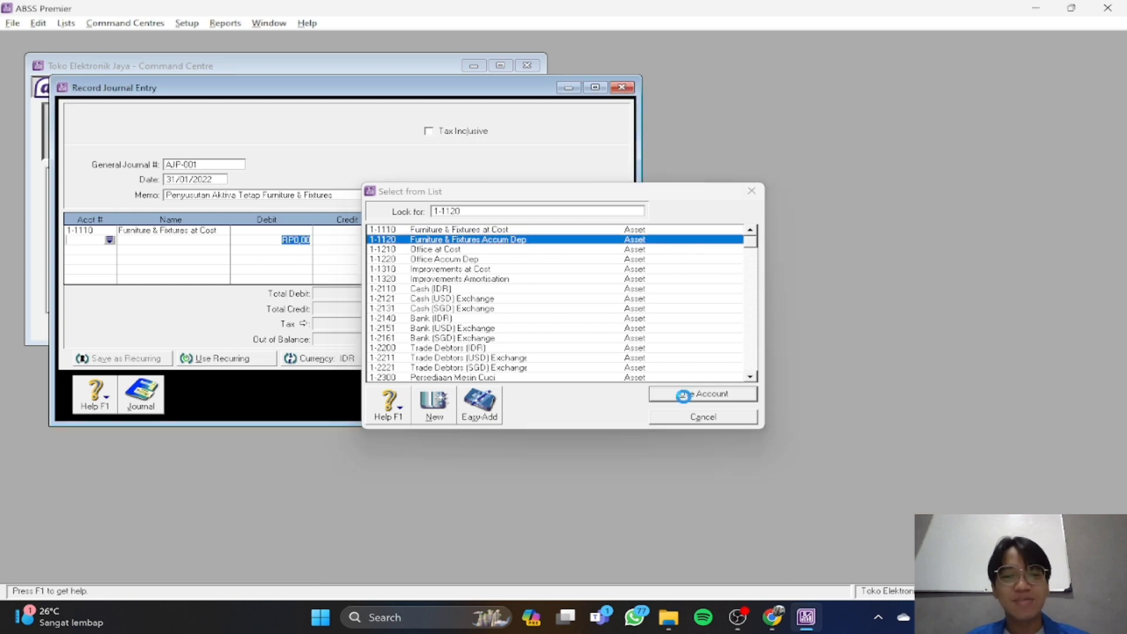
pyautogui.hotkey('alt', 'Tab')
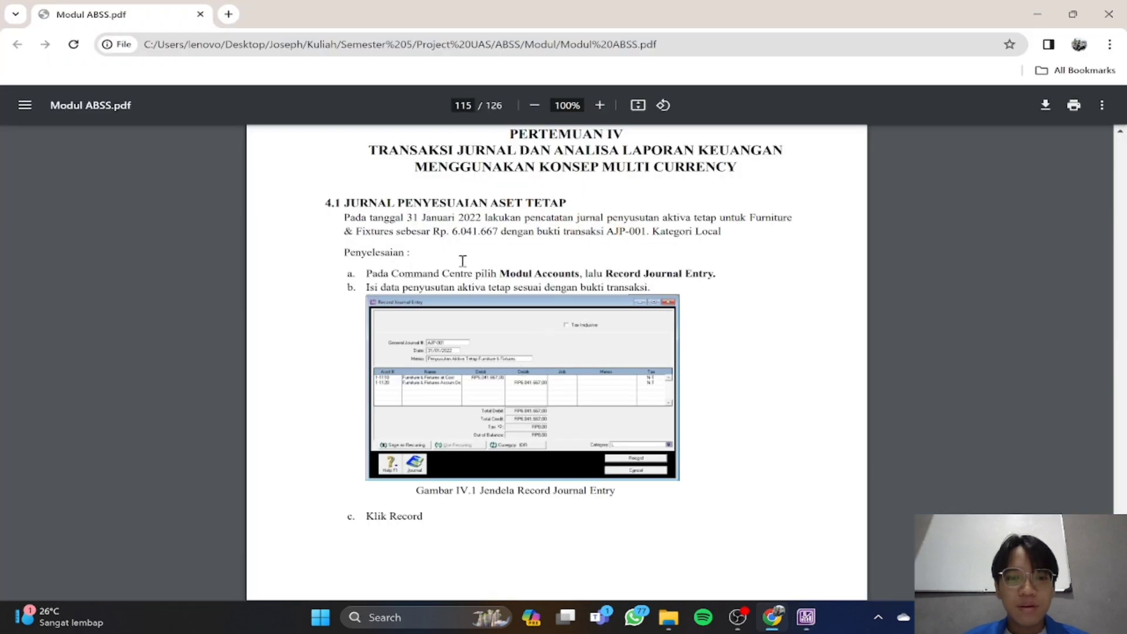
# Check the depreciation amount in the module PDF and enter a debit of 6041667 on the Furniture & Fixtures at Cost line in ABSS Premier
pyautogui.moveTo(452, 232); pyautogui.dragTo(499, 253)
pyautogui.hotkey('alt', 'Tab')
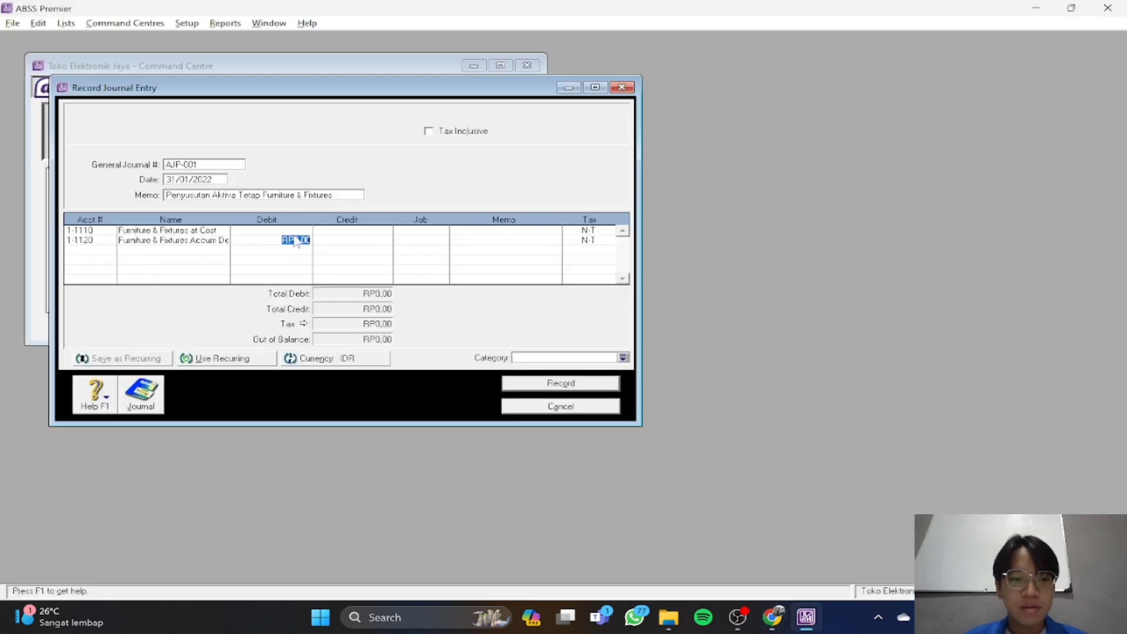
pyautogui.click(270, 230)
pyautogui.write('60')
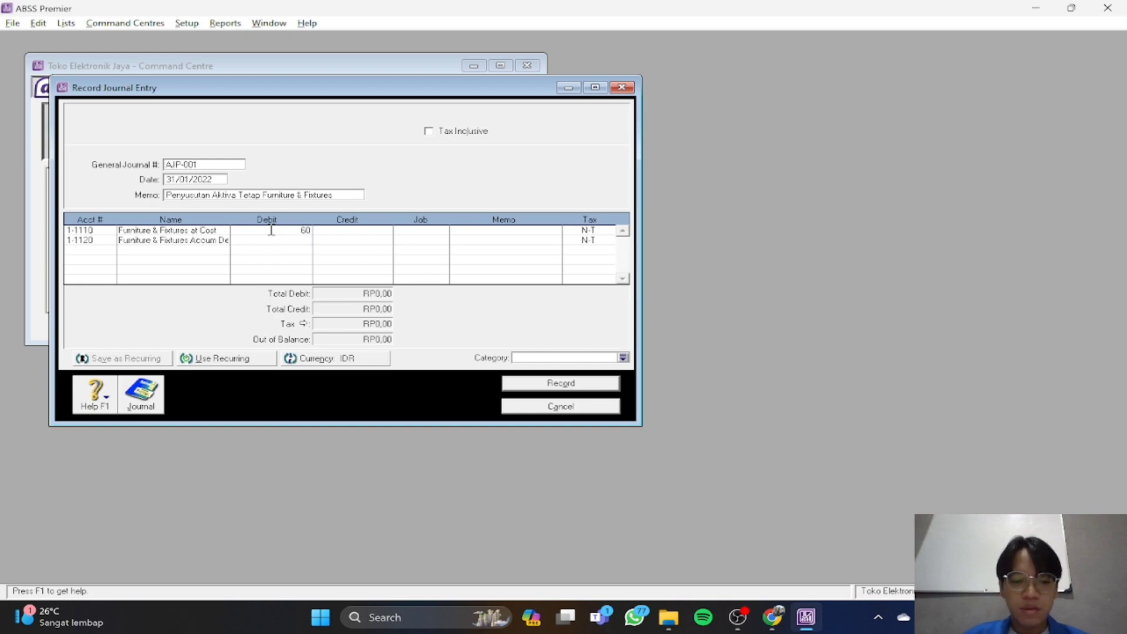
pyautogui.write('41')
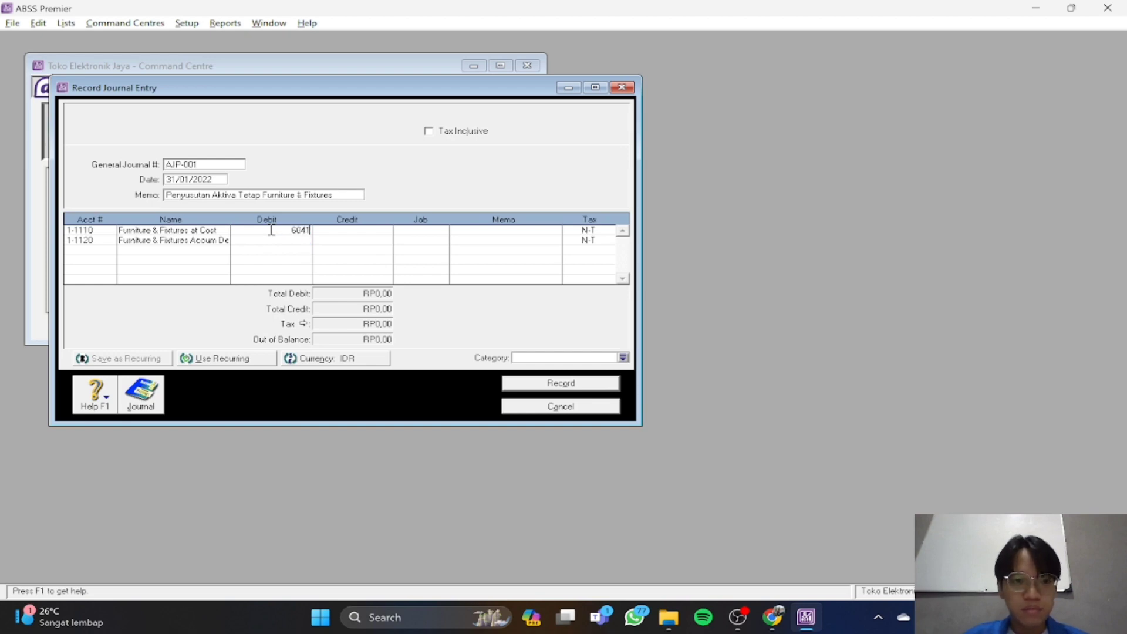
pyautogui.hotkey('alt', 'Tab')
pyautogui.hotkey('alt', 'Tab')
pyautogui.write('667')
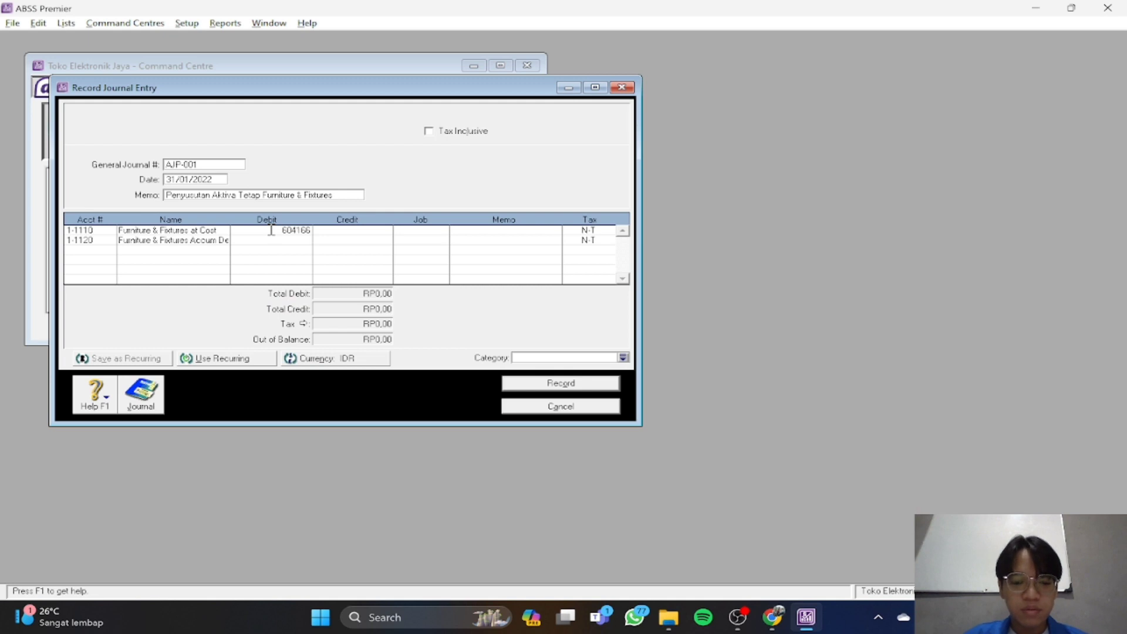
pyautogui.press('Tab')
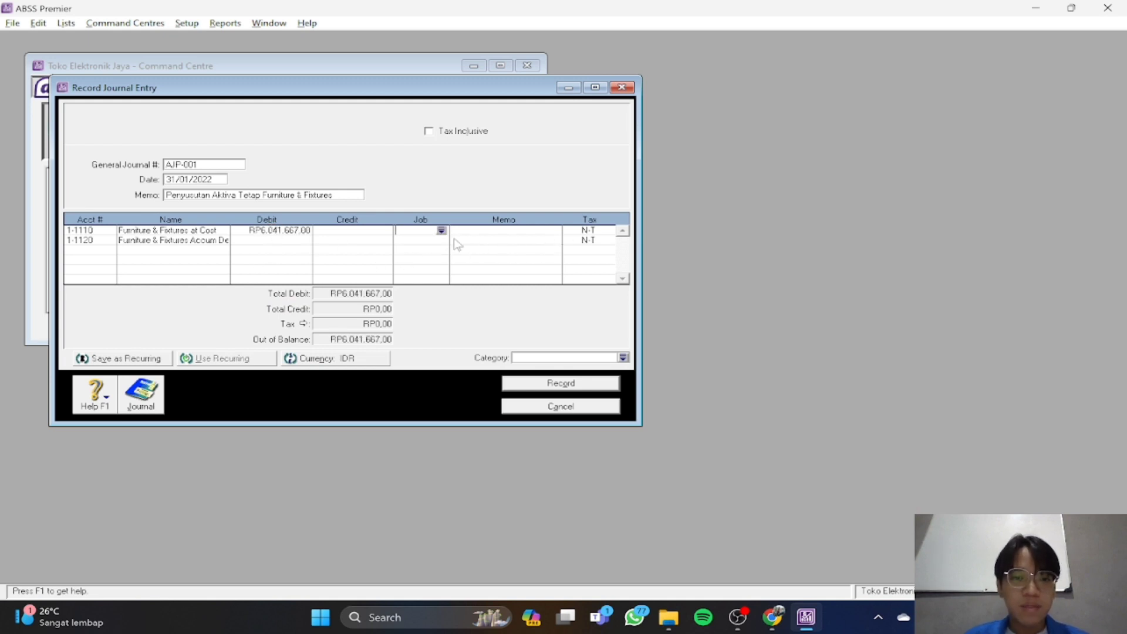
# Recheck the module PDF and fill the Furniture & Fixtures Accum Dep line's credit with the balancing amount of Rp6.041.667,00
pyautogui.hotkey('alt', 'Tab')
pyautogui.hotkey('alt', 'Tab')
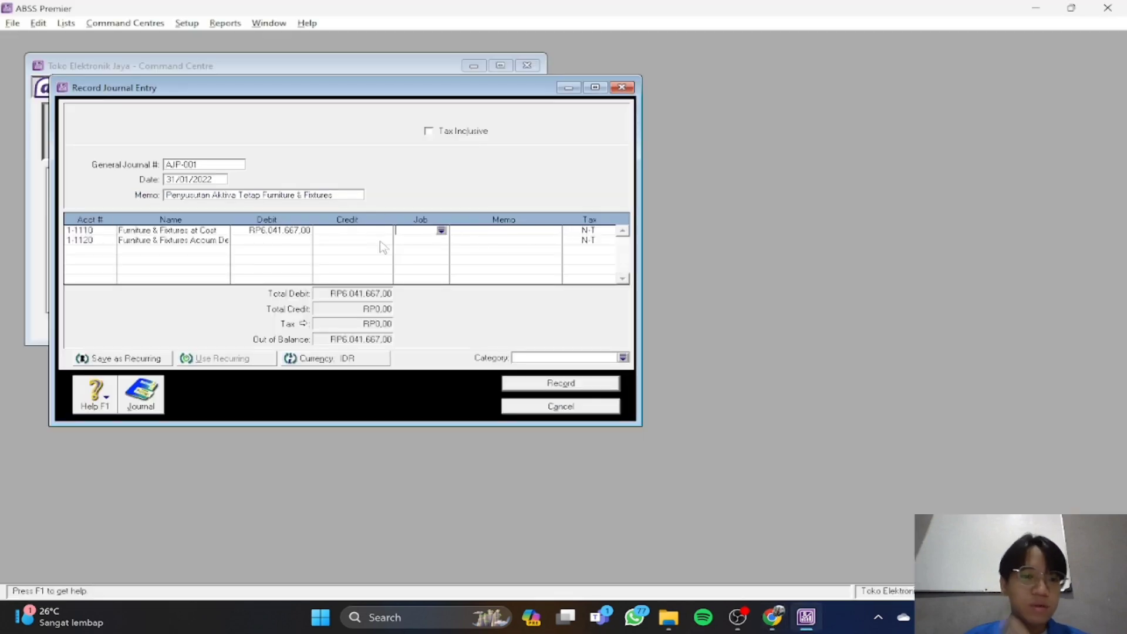
pyautogui.click(363, 240)
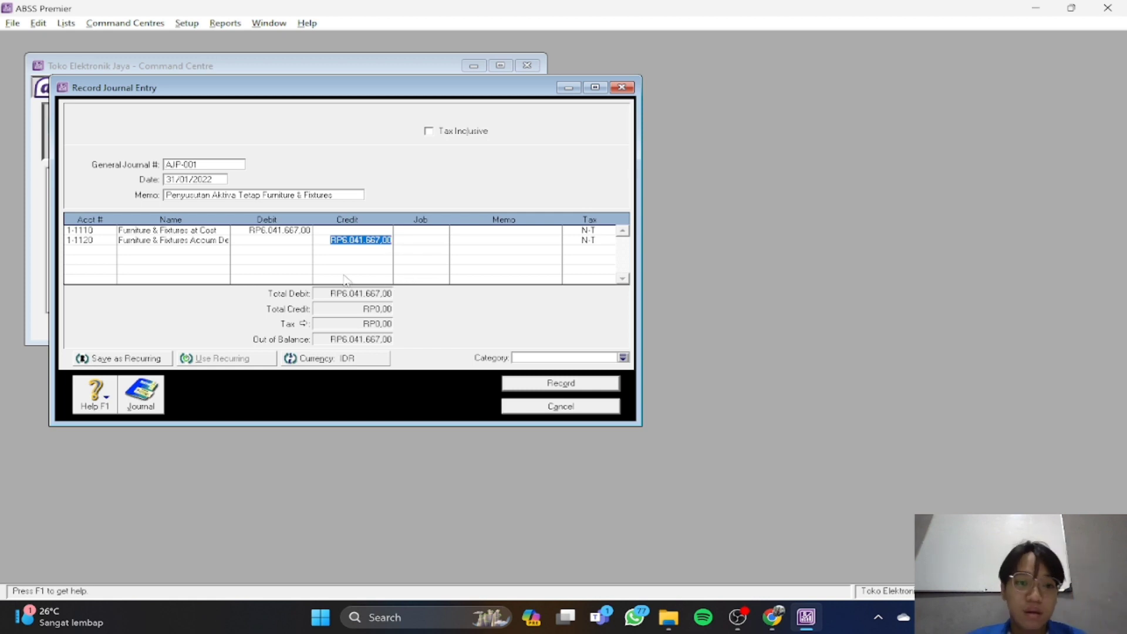
# Assign the Local category to journal entry AJP-001 and record it
pyautogui.click(623, 357)
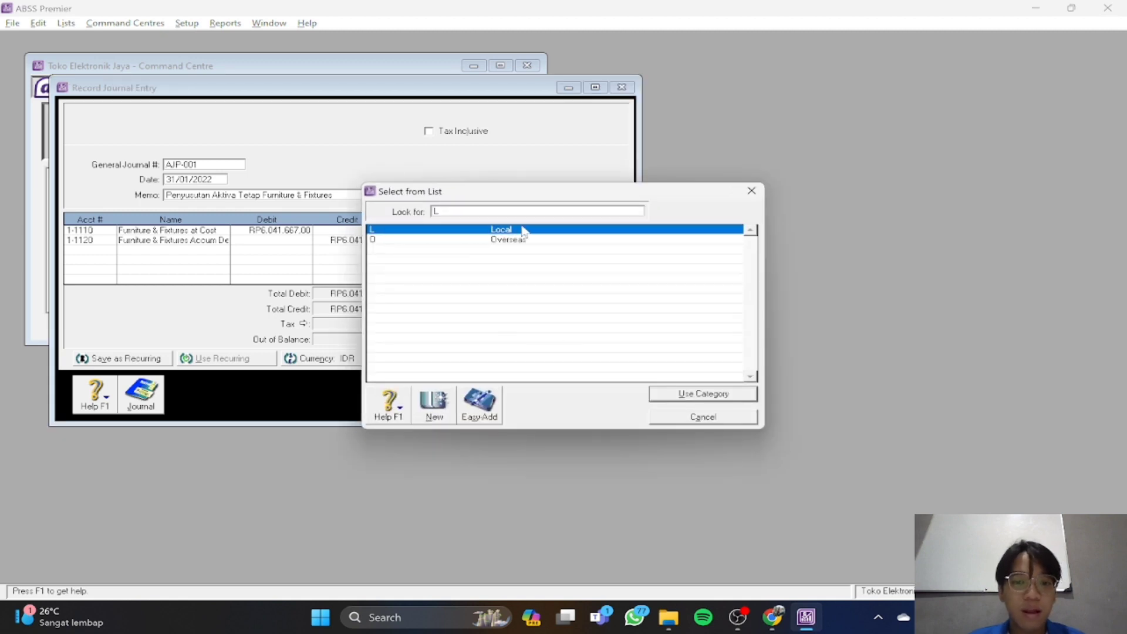
pyautogui.doubleClick(524, 231)
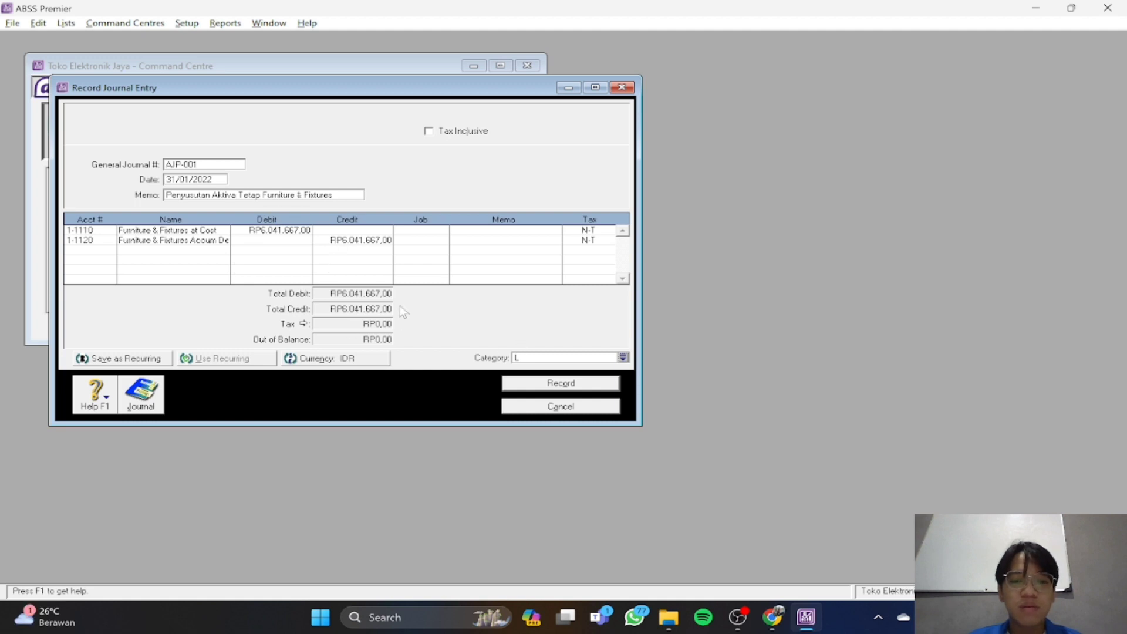
pyautogui.click(548, 385)
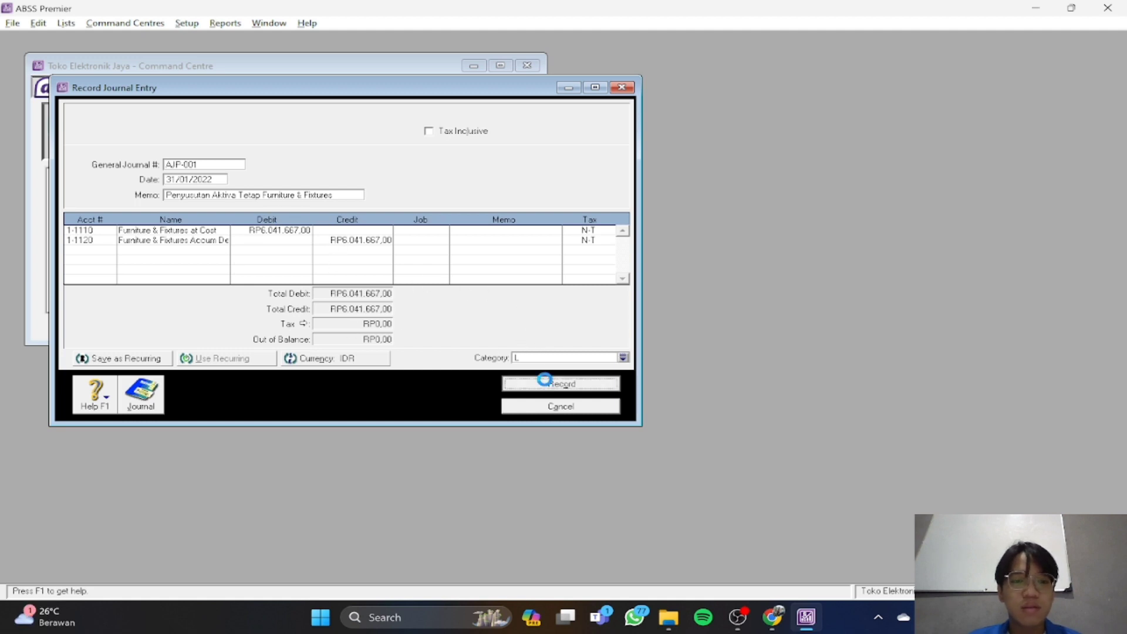
# Find the Office Equipment depreciation exercise on page 116 of the module PDF, and close the journal entry window in ABSS Premier
pyautogui.hotkey('alt', 'Tab')
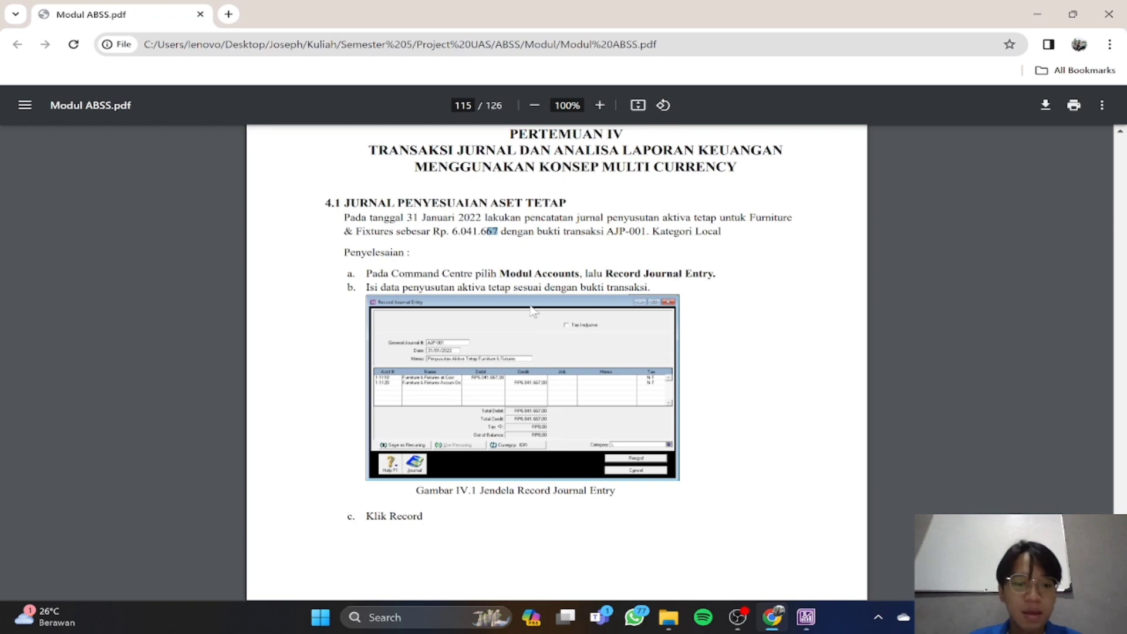
pyautogui.scroll(-2, 533, 310)
pyautogui.scroll(-8, 533, 310)
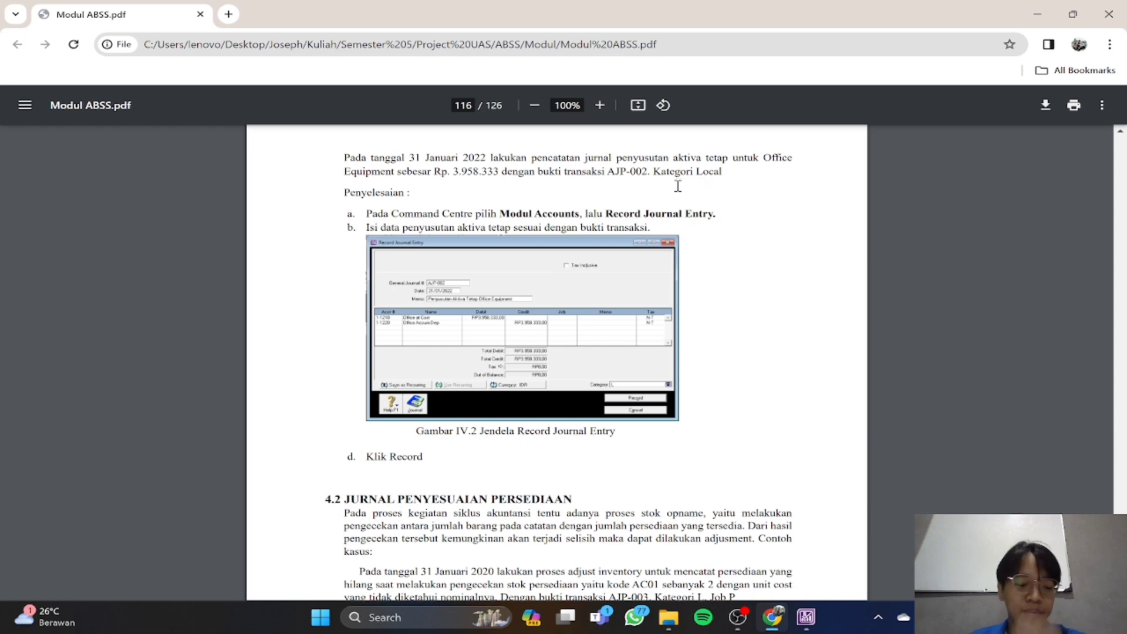
pyautogui.hotkey('alt', 'Tab')
pyautogui.click(587, 409)
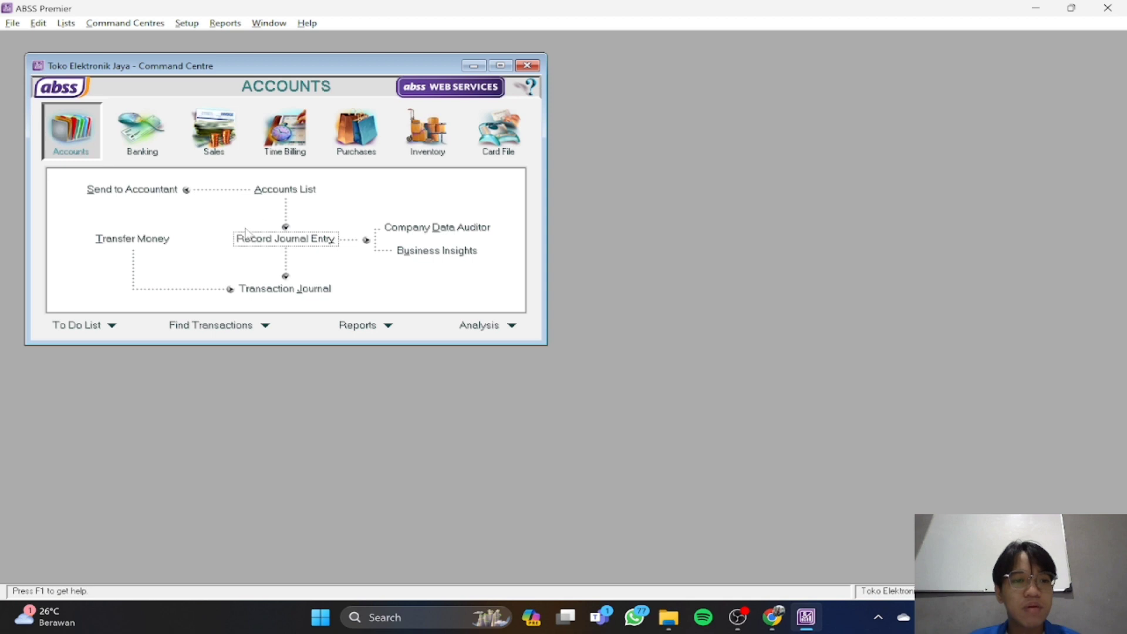
# Open a new journal entry and set its general journal number to AJP-002
pyautogui.click(255, 244)
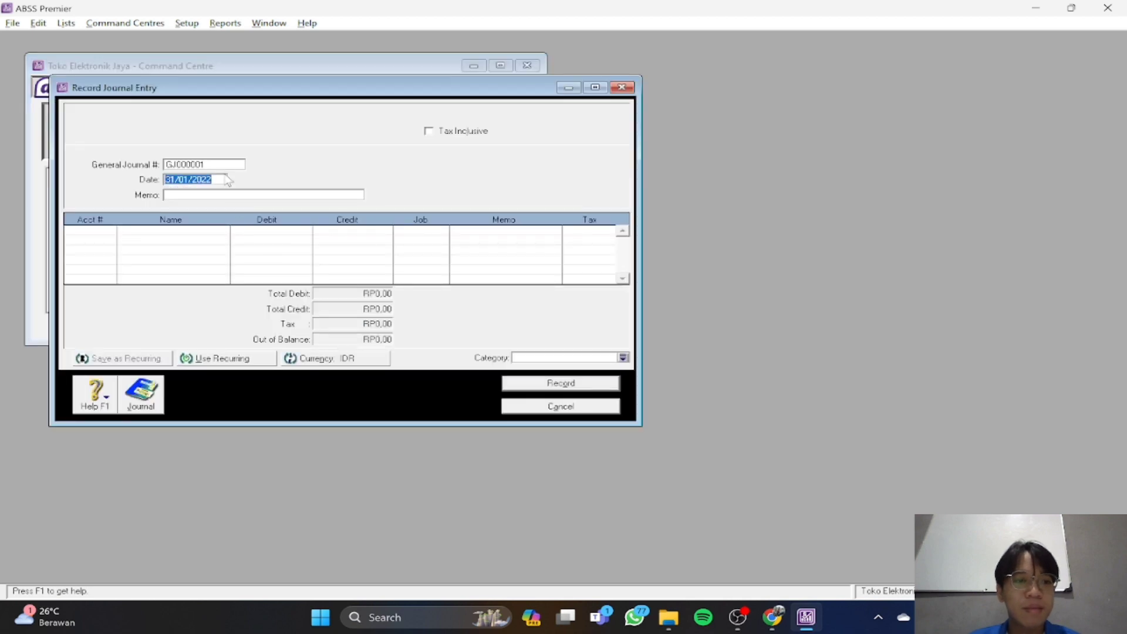
pyautogui.click(229, 162)
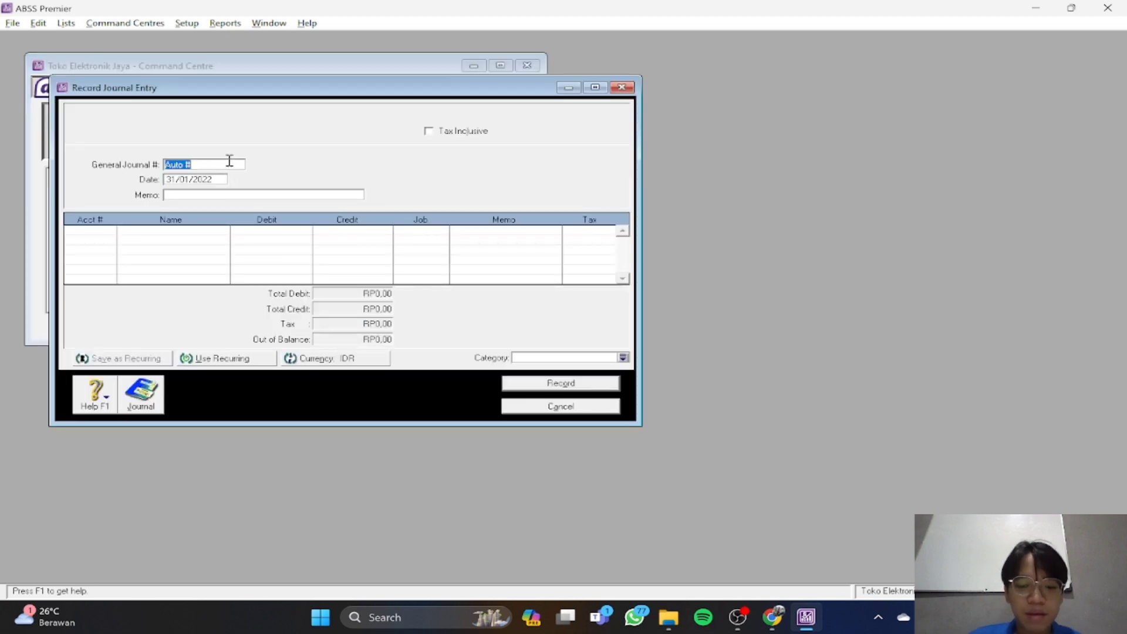
pyautogui.write('AJP')
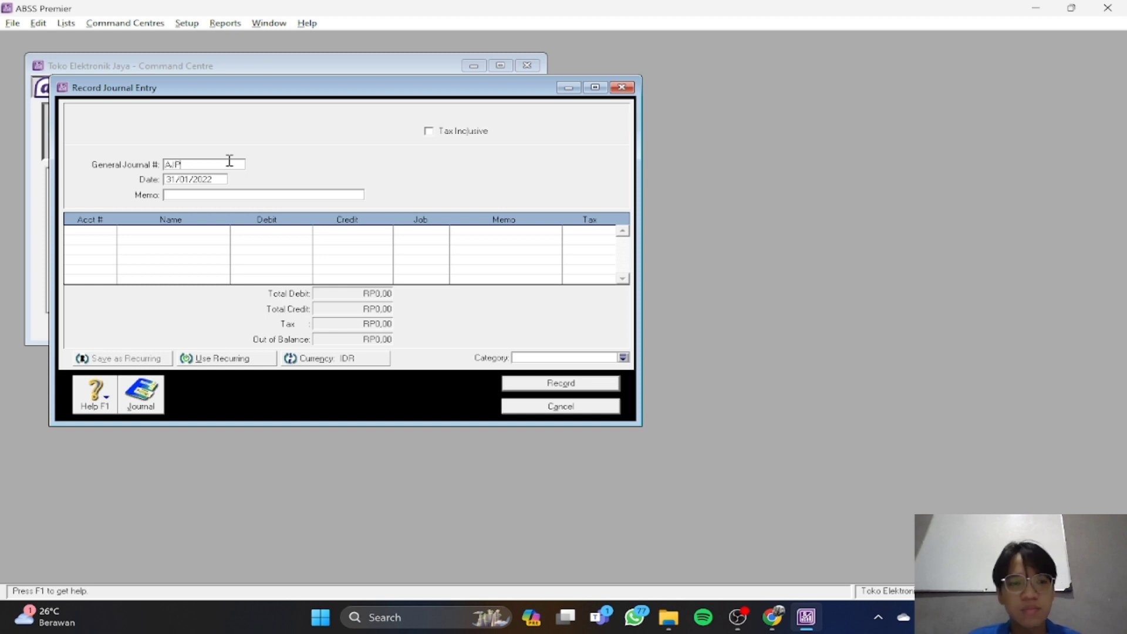
pyautogui.write('-002')
pyautogui.press('Tab')
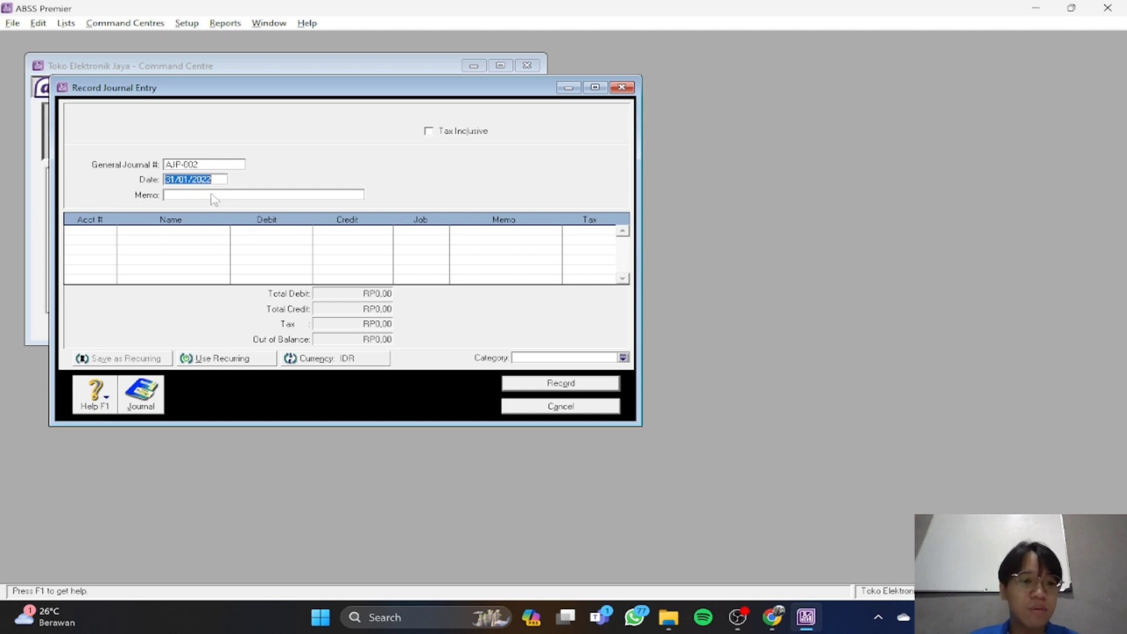
# Enter the journal memo "Penyusutan Aktiva Tetap Office Equipment", checking the asset name in the module PDF
pyautogui.click(230, 195)
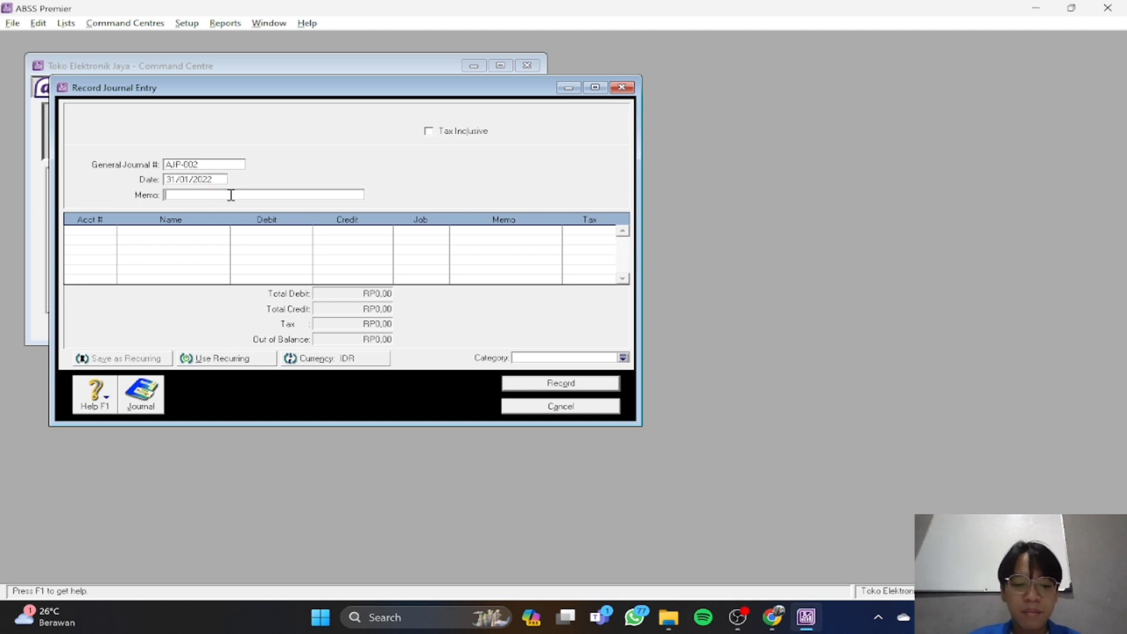
pyautogui.write('Penyutan')
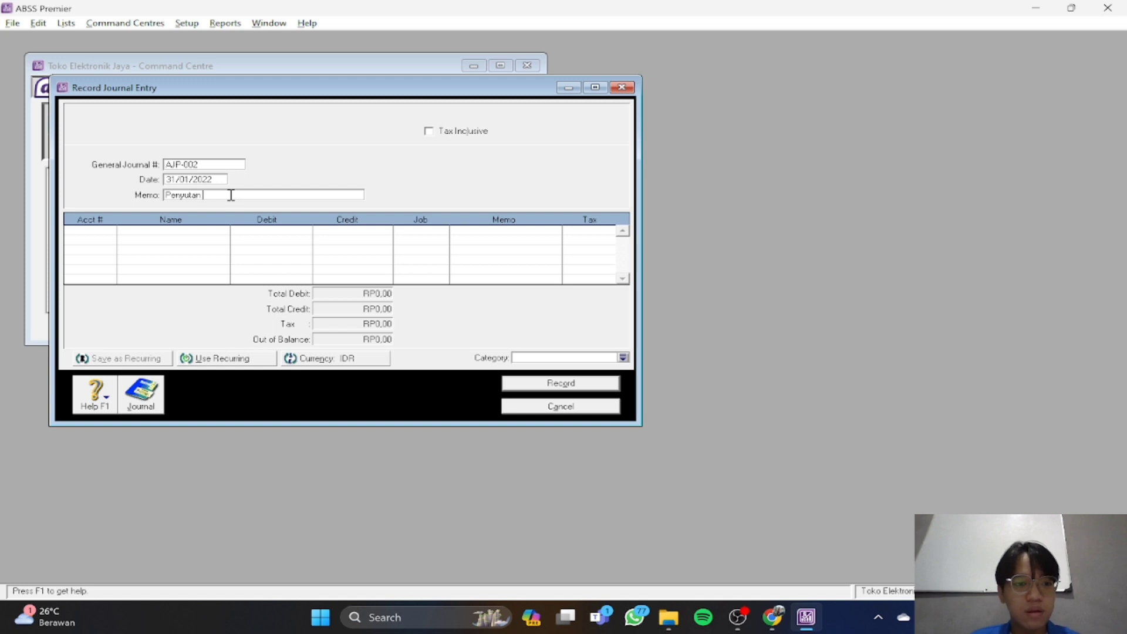
pyautogui.press('BackSpace')
pyautogui.press('BackSpace')
pyautogui.press('BackSpace')
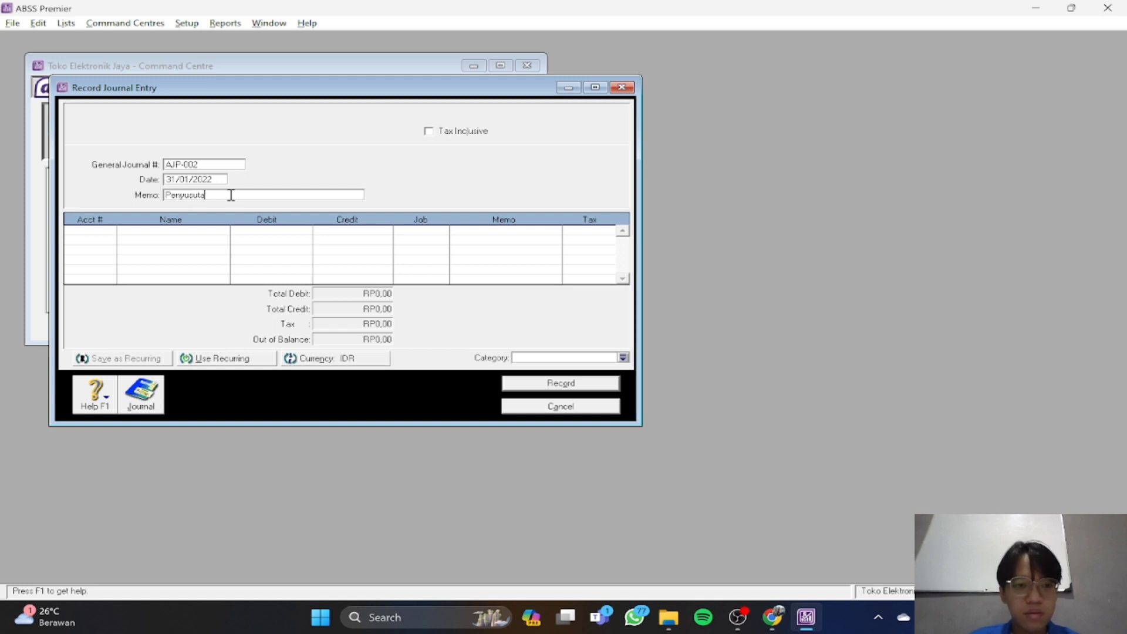
pyautogui.write('Aktiva Tetap')
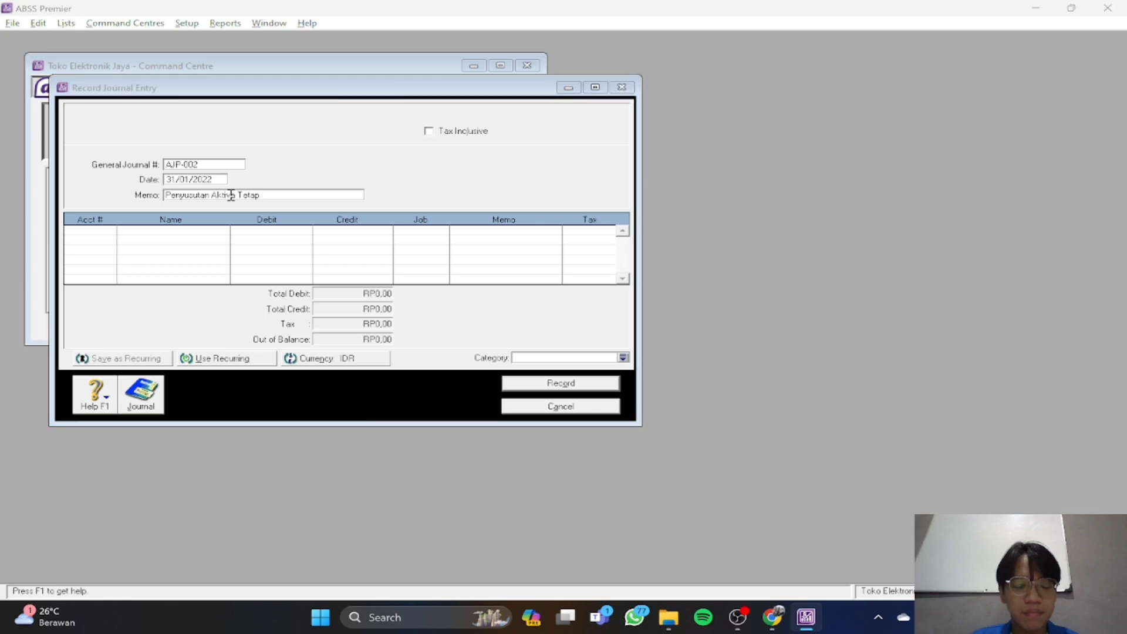
pyautogui.hotkey('alt', 'Tab')
pyautogui.hotkey('alt', 'Tab')
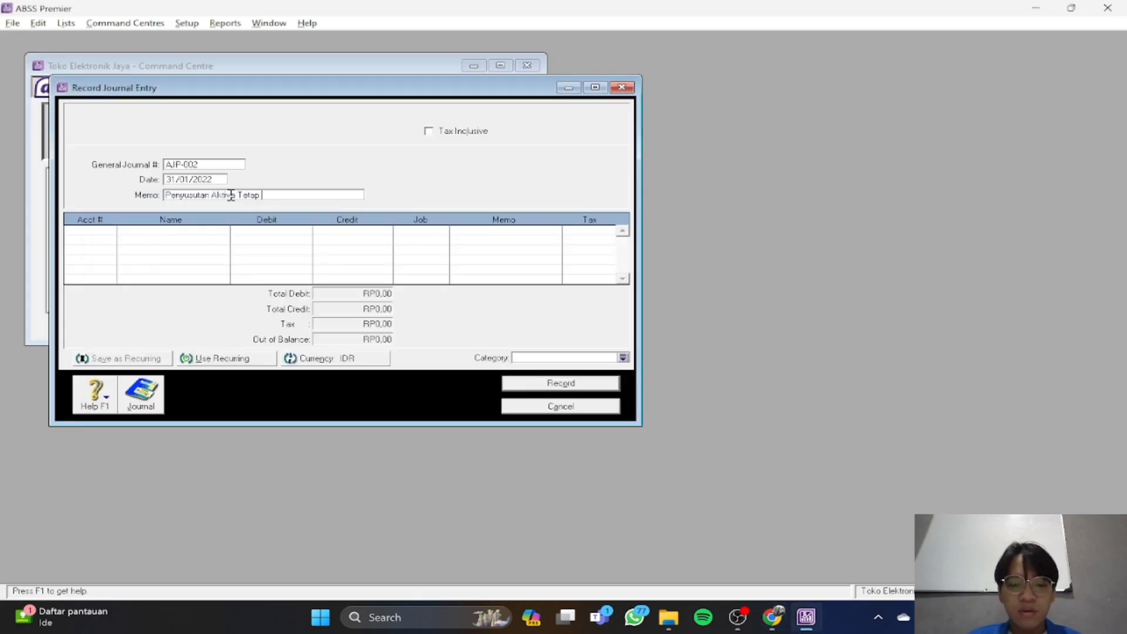
pyautogui.write('Office')
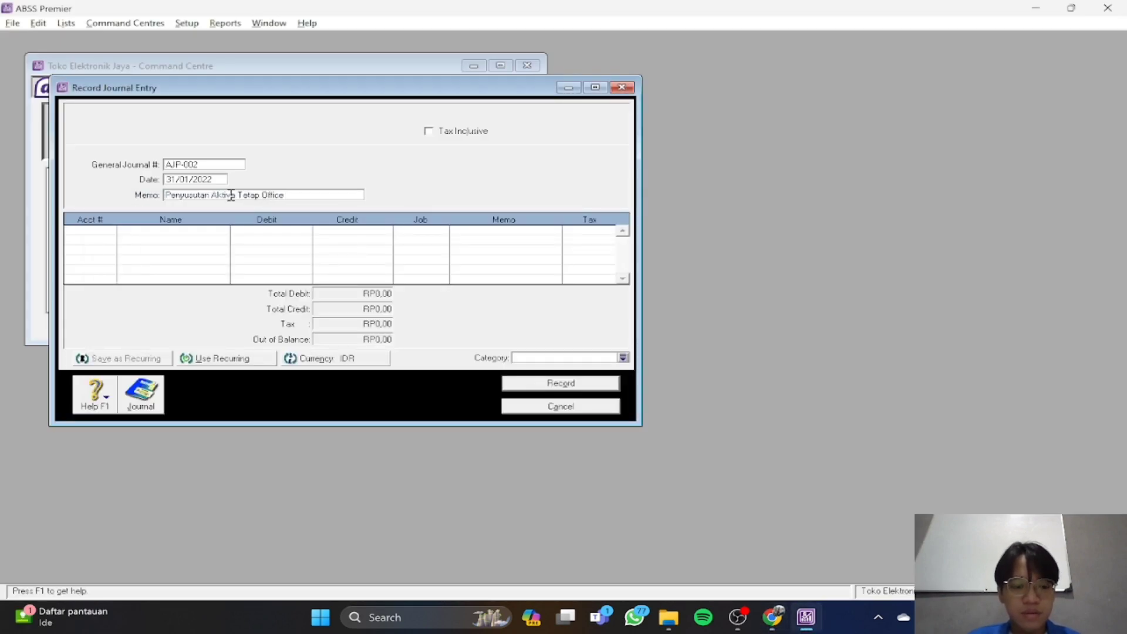
pyautogui.write(' Equipment')
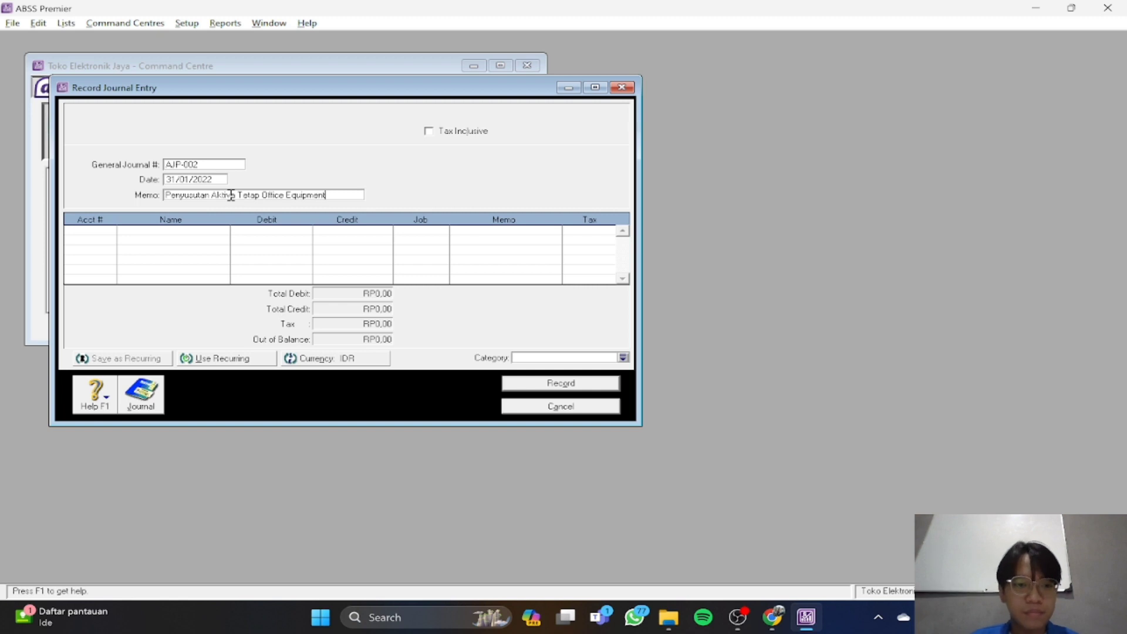
pyautogui.press('Tab')
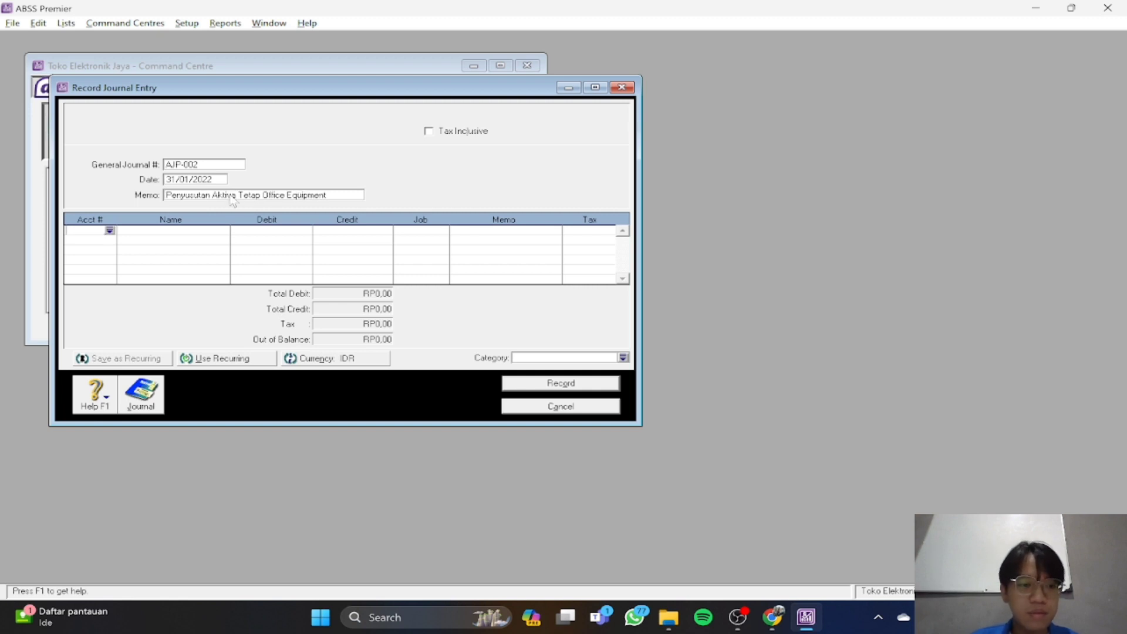
# Put account 1-1210 Office at Cost on the first journal line and 1-1220 Office Accum Dep on the second
pyautogui.click(109, 231)
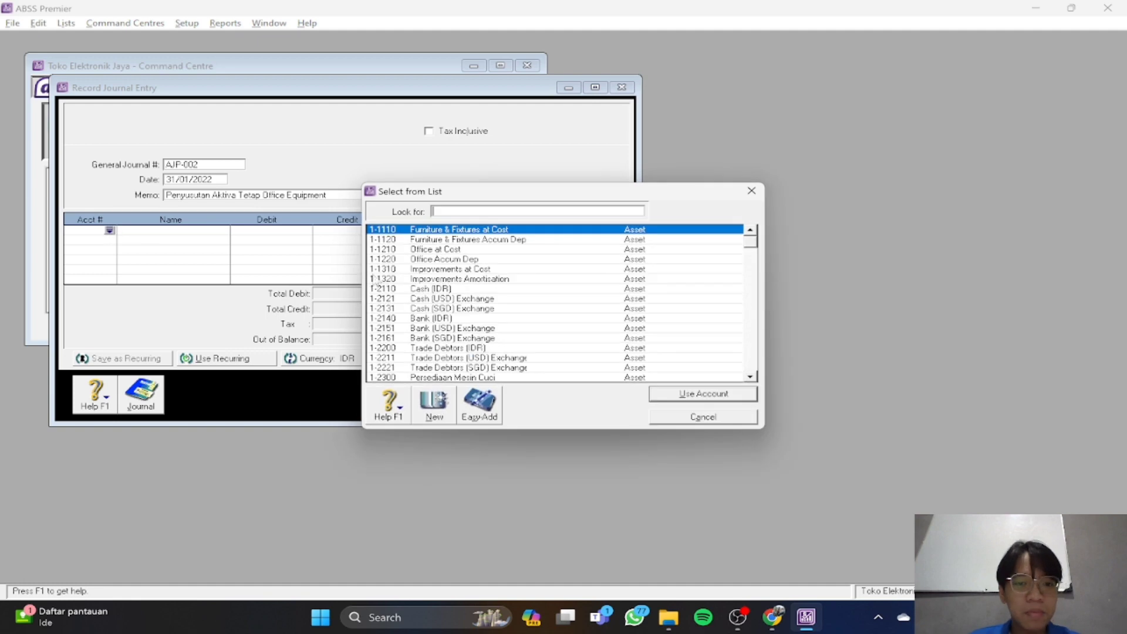
pyautogui.write('1-1210')
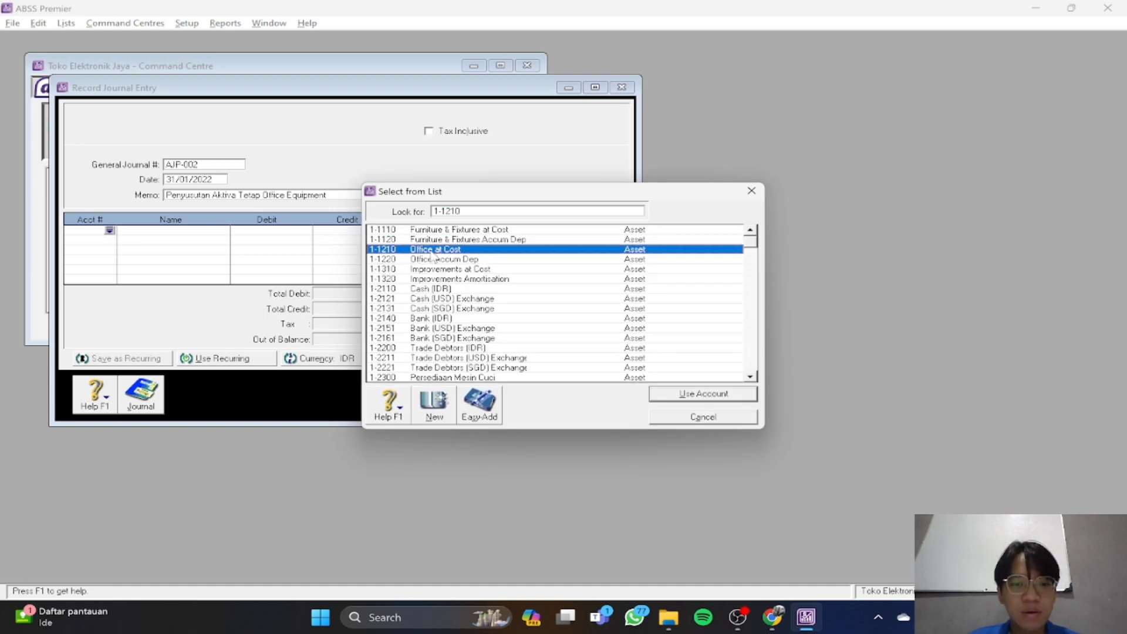
pyautogui.press('Return')
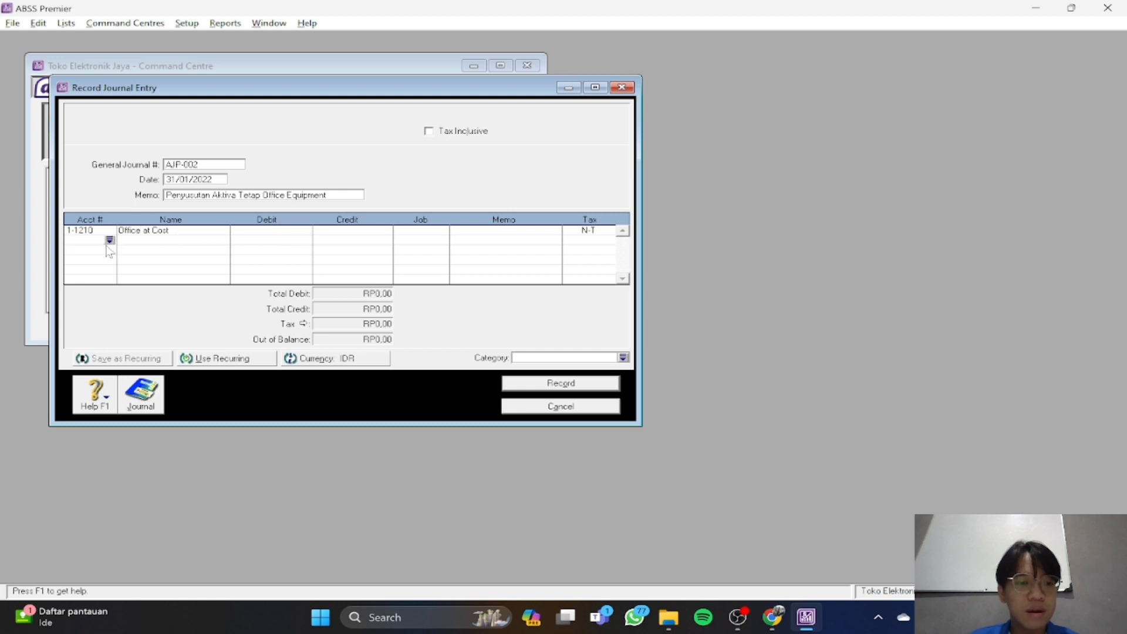
pyautogui.click(110, 240)
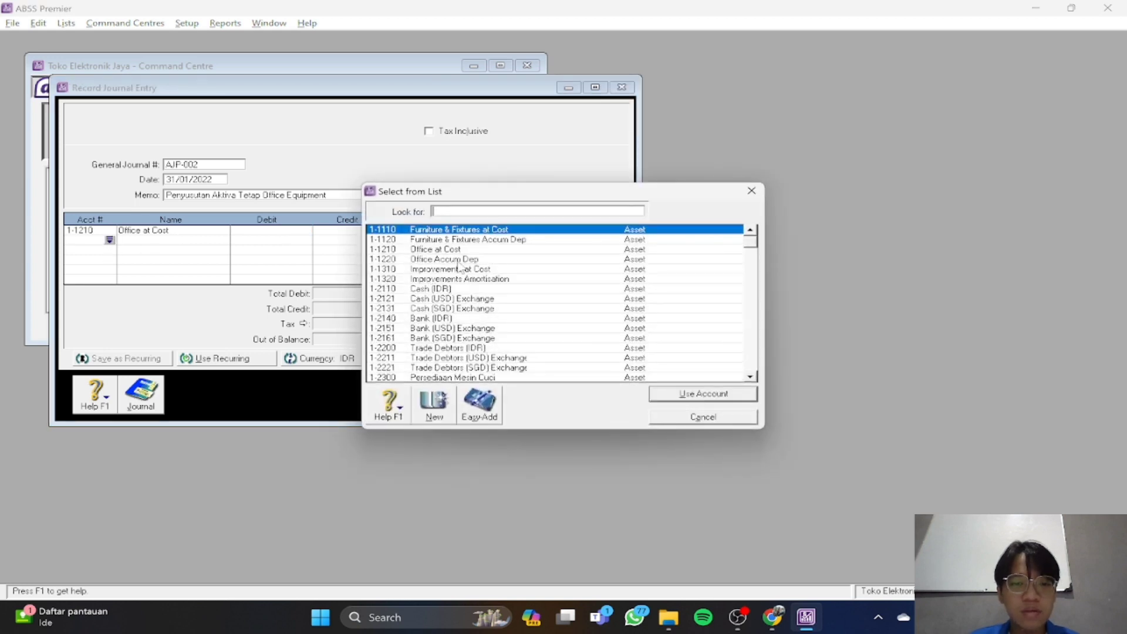
pyautogui.doubleClick(446, 260)
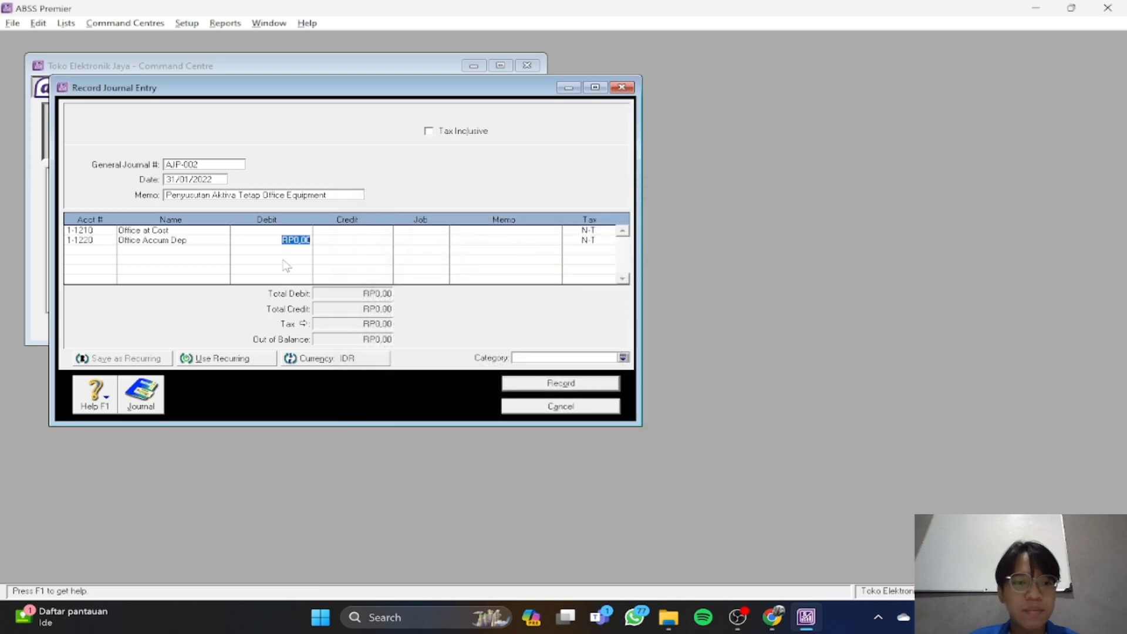
# Following the module PDF, debit Office at Cost with 3958333 and credit Office Accum Dep with the same amount
pyautogui.click(298, 233)
pyautogui.hotkey('alt', 'Tab')
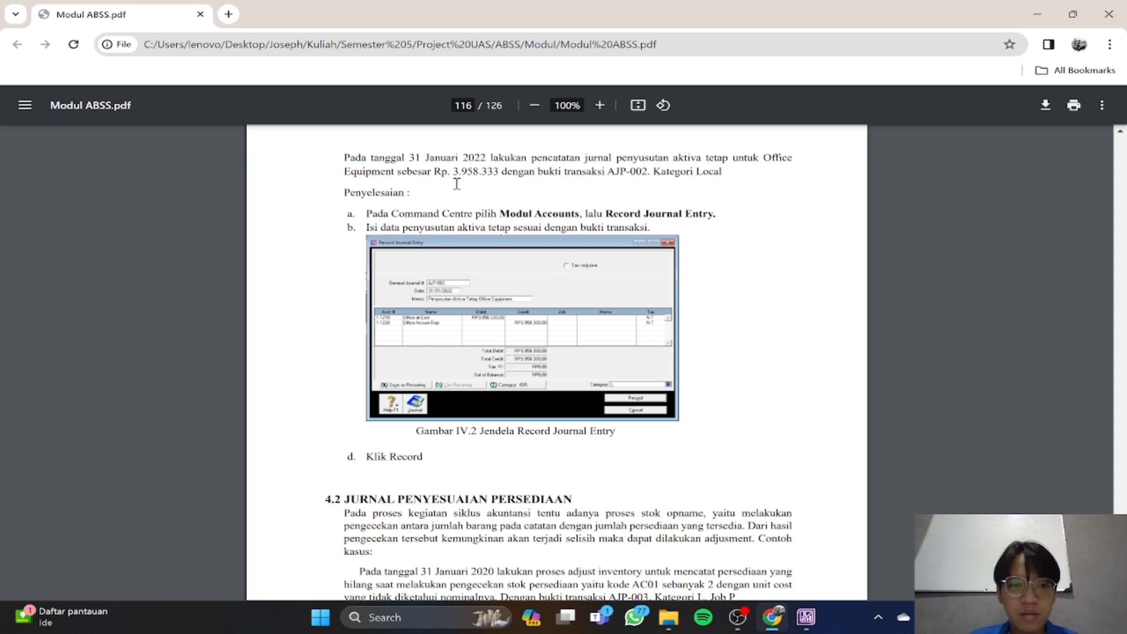
pyautogui.hotkey('alt', 'Tab')
pyautogui.write('3958')
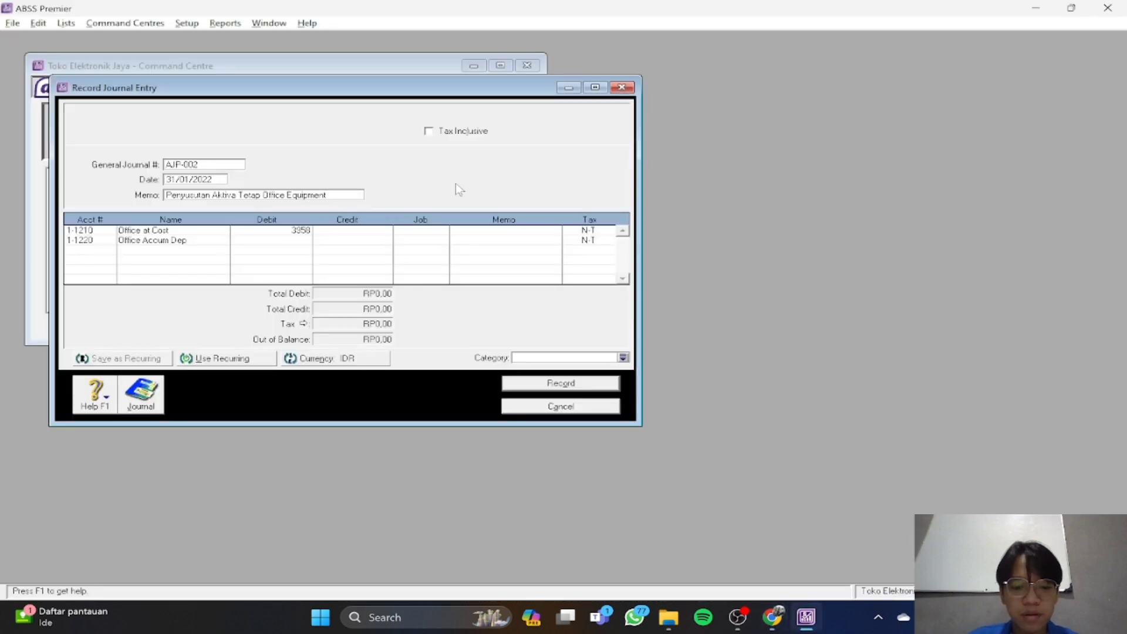
pyautogui.hotkey('alt', 'Tab')
pyautogui.hotkey('alt', 'Tab')
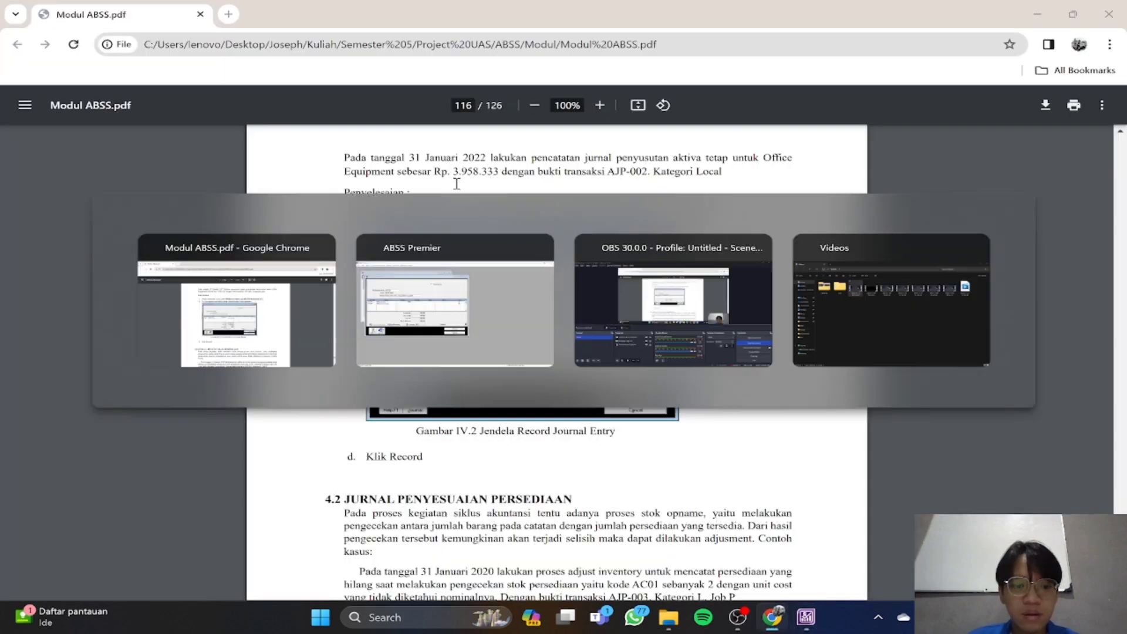
pyautogui.write('333')
pyautogui.press('Tab')
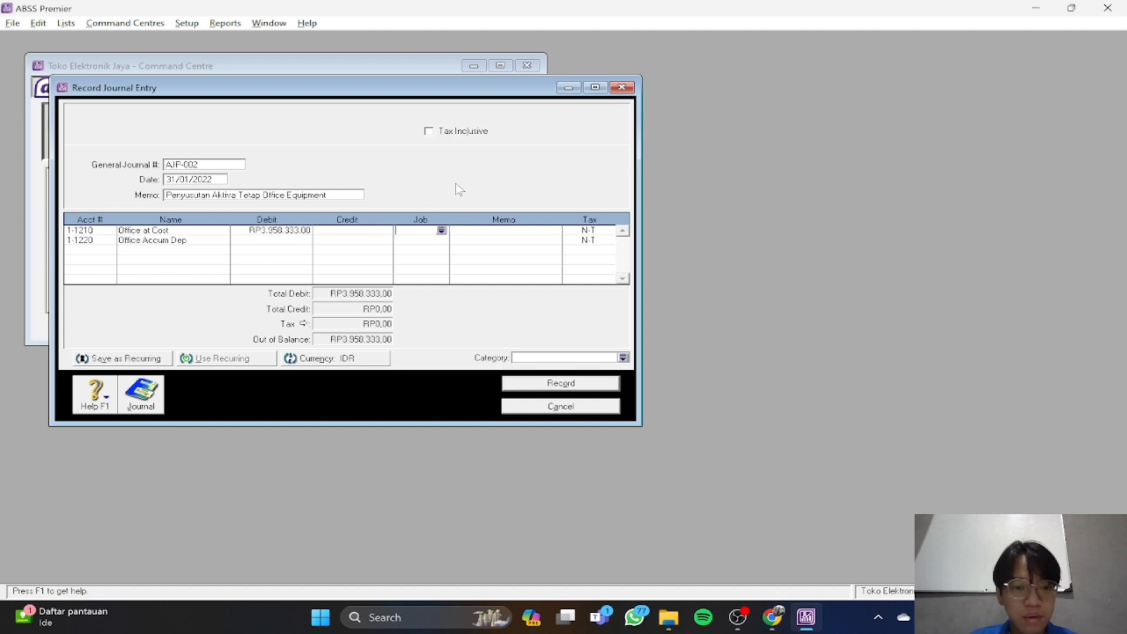
pyautogui.click(371, 240)
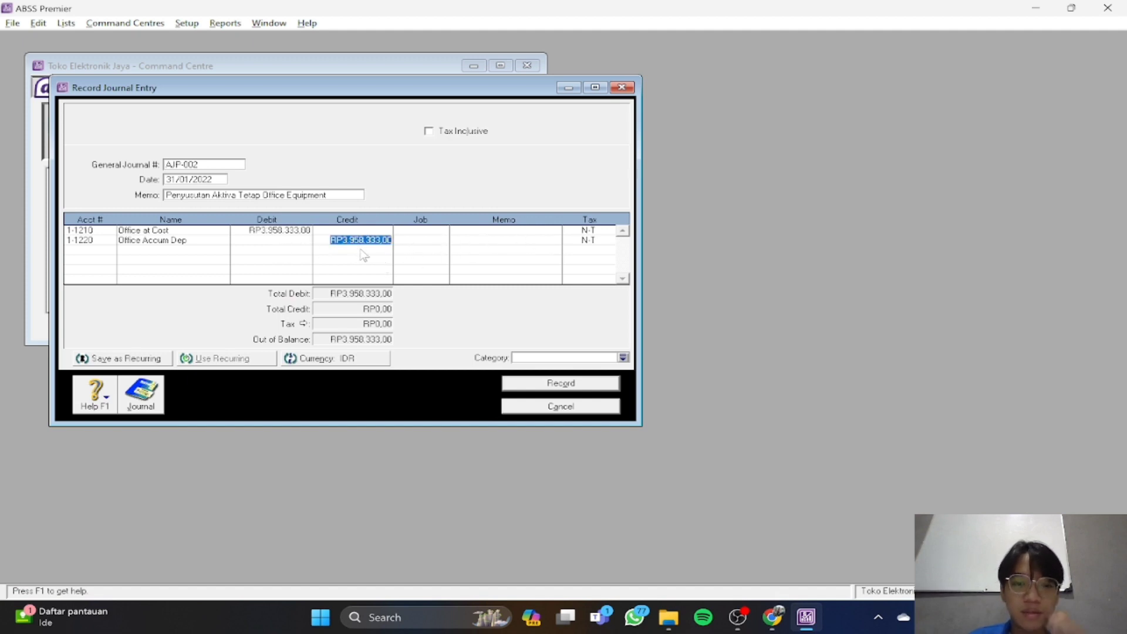
# Assign category L (Local) to the AJP-002 entry, record it and close the journal entry window
pyautogui.press('Tab')
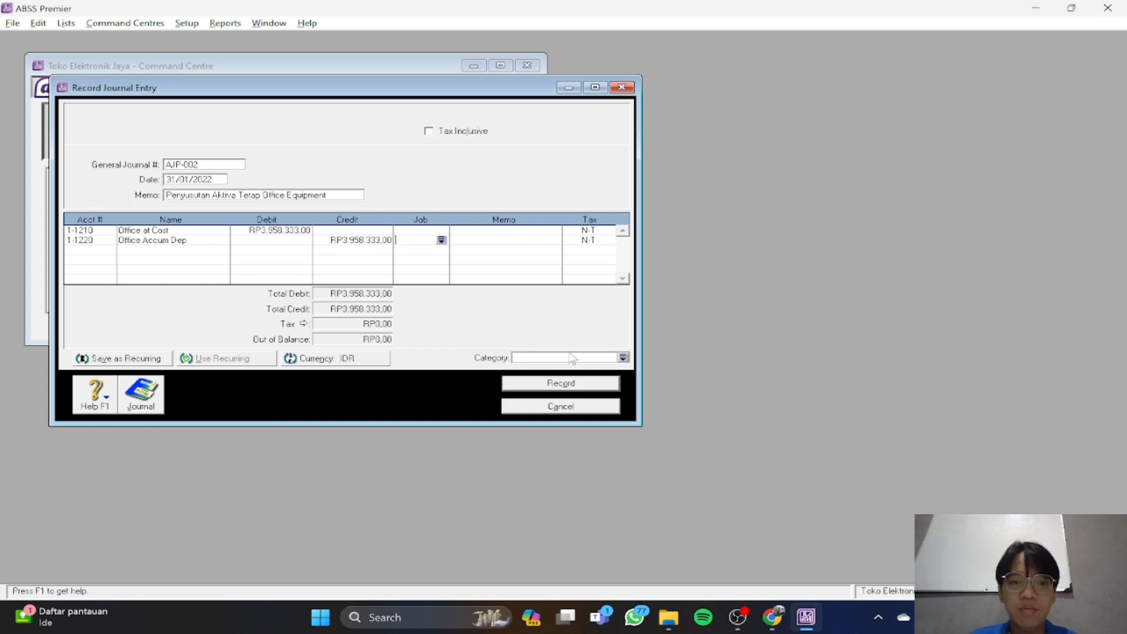
pyautogui.click(623, 358)
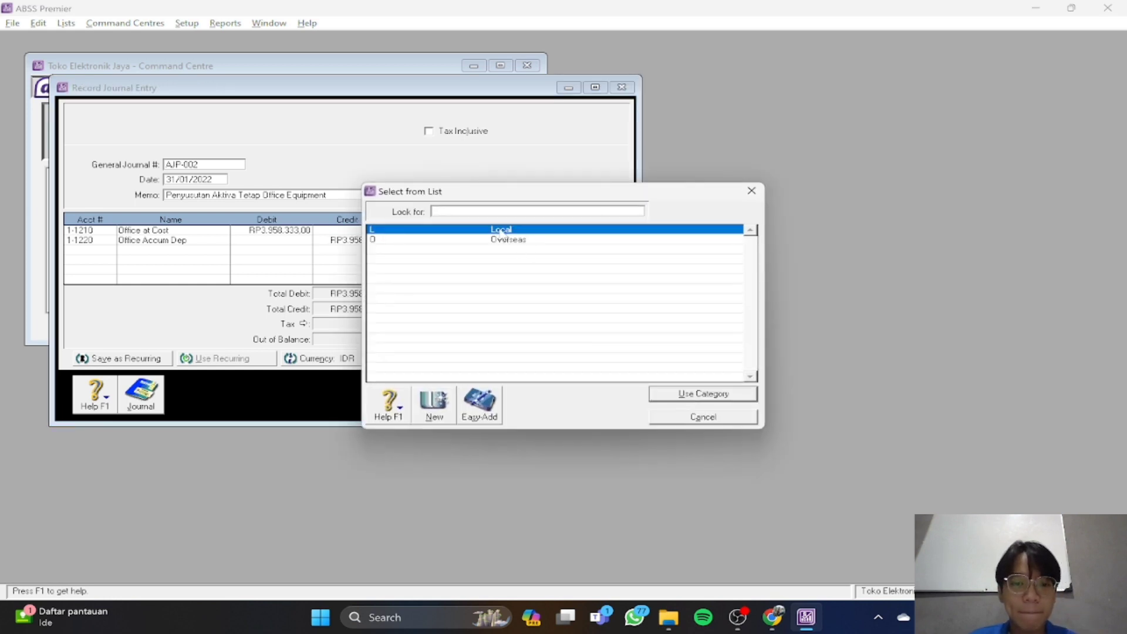
pyautogui.doubleClick(501, 232)
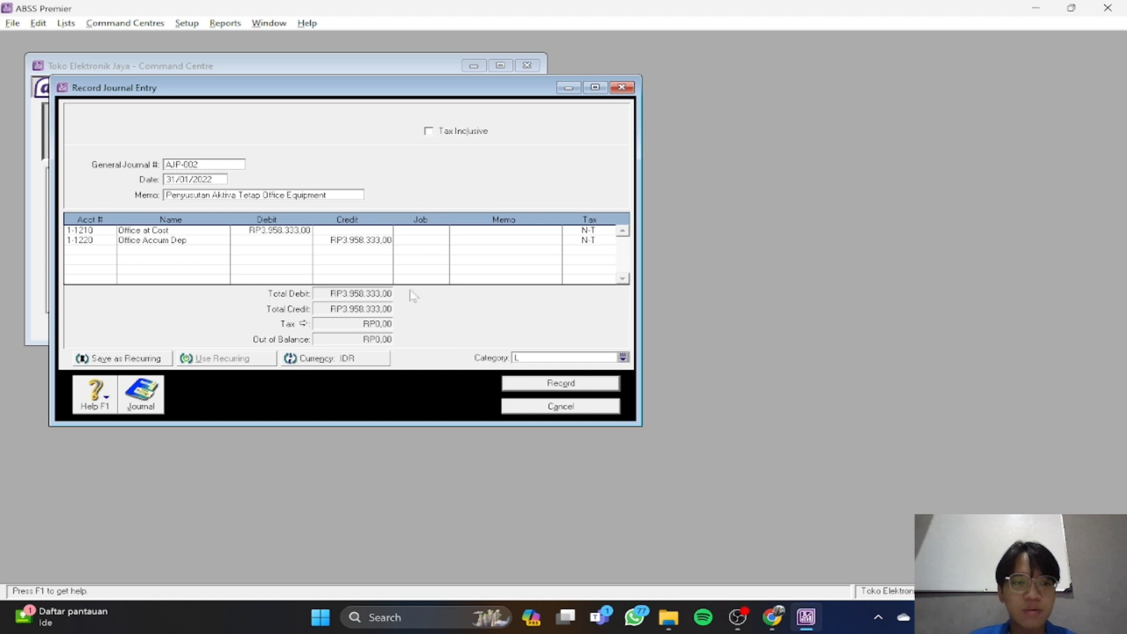
pyautogui.click(550, 388)
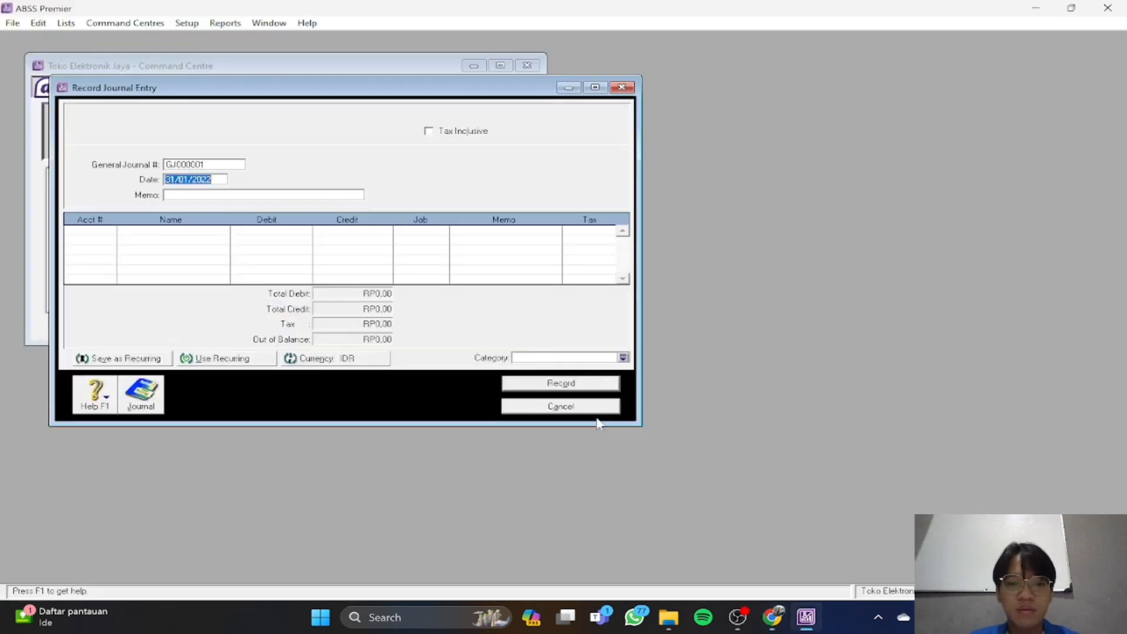
pyautogui.click(594, 410)
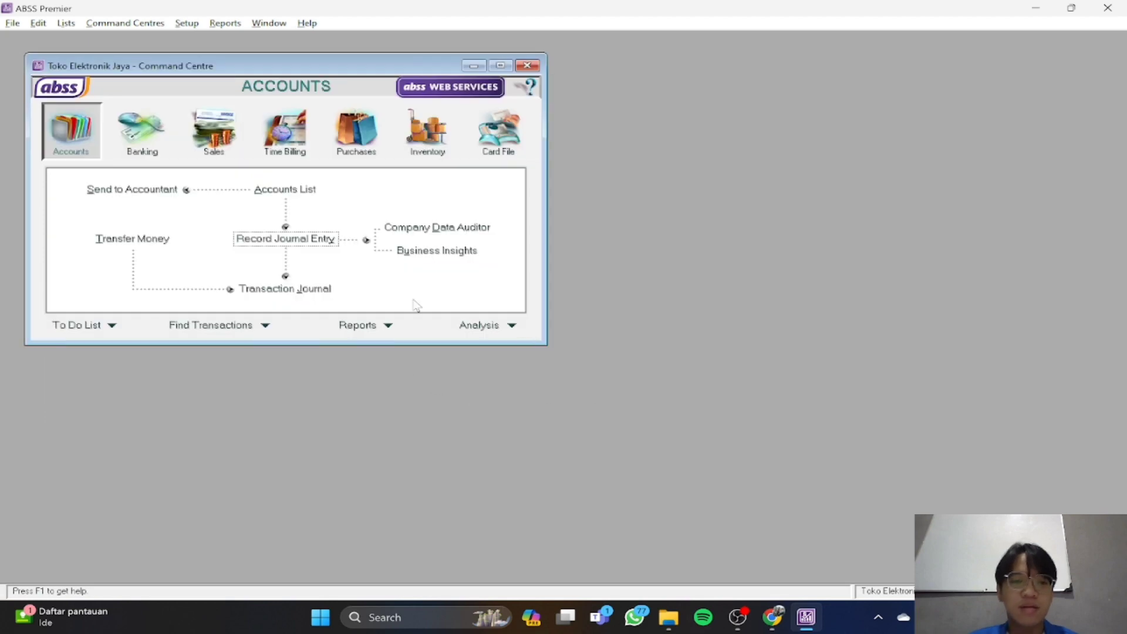
# Following section 4.2 of the module PDF, open an inventory adjustment and set its inventory journal number to AJP-003
pyautogui.hotkey('alt', 'Tab')
pyautogui.scroll(-5, 431, 346)
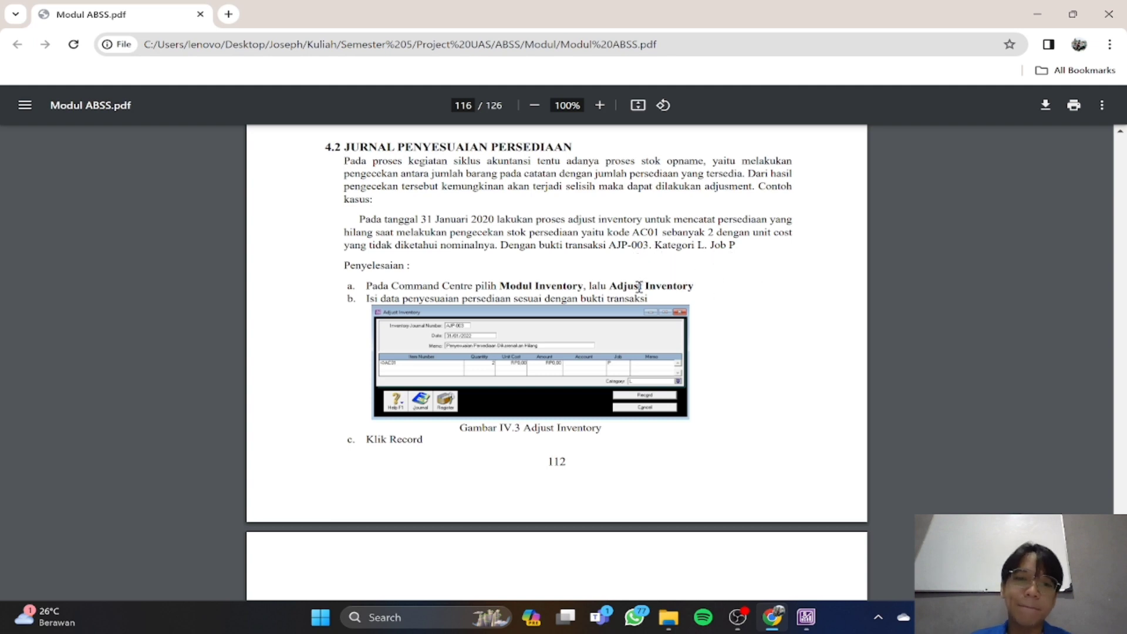
pyautogui.scroll(-1, 639, 287)
pyautogui.scroll(-1, 628, 273)
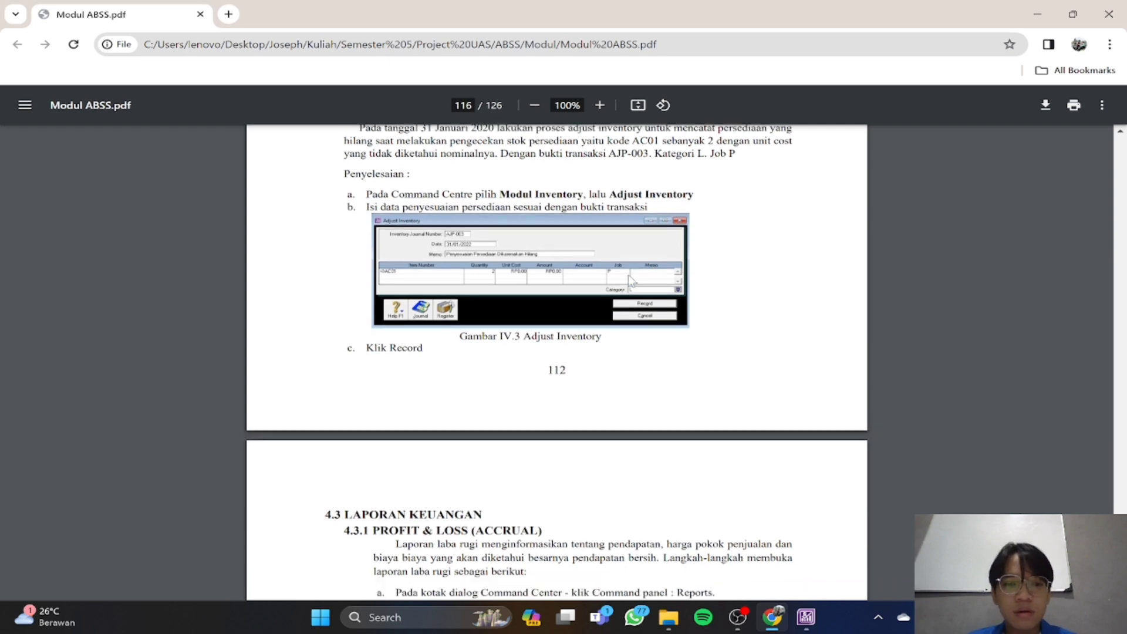
pyautogui.scroll(2, 628, 274)
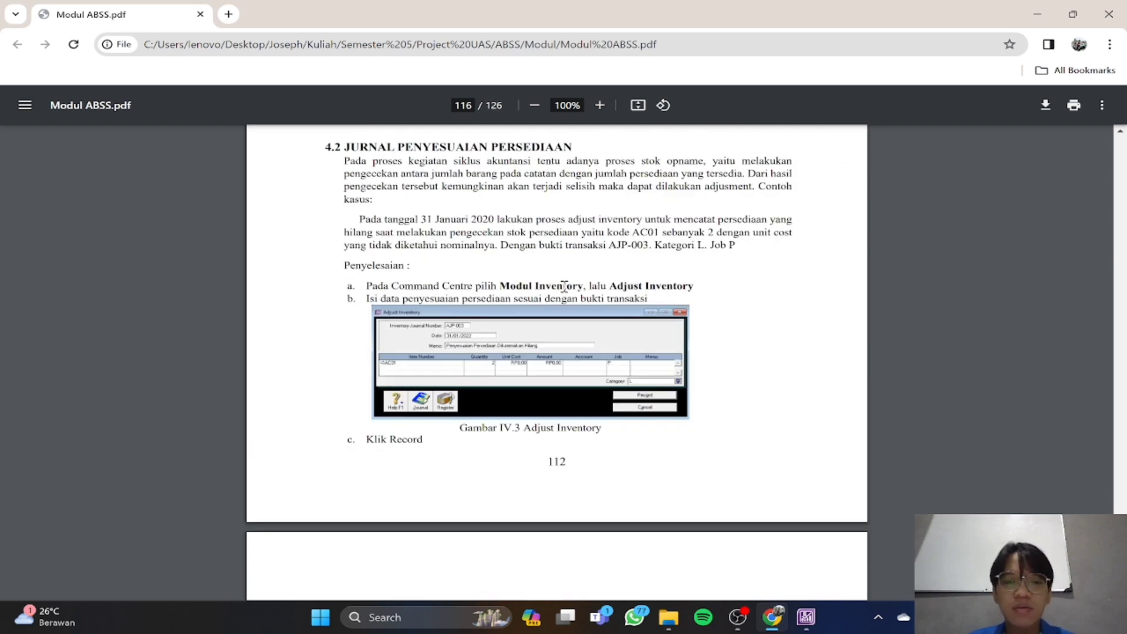
pyautogui.hotkey('alt', 'Tab')
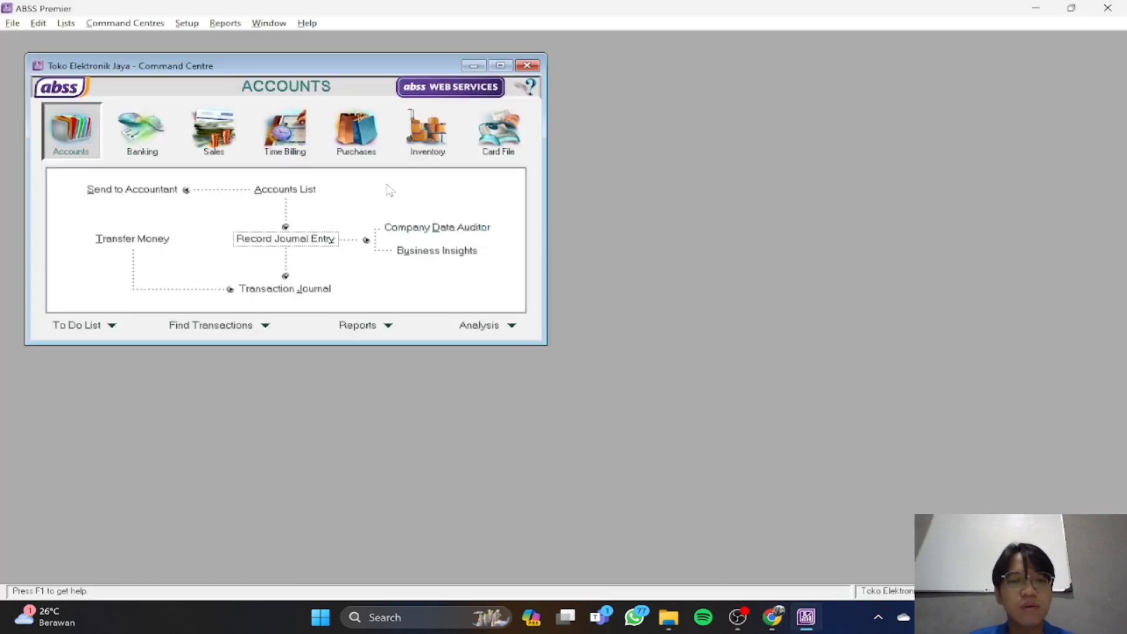
pyautogui.click(434, 138)
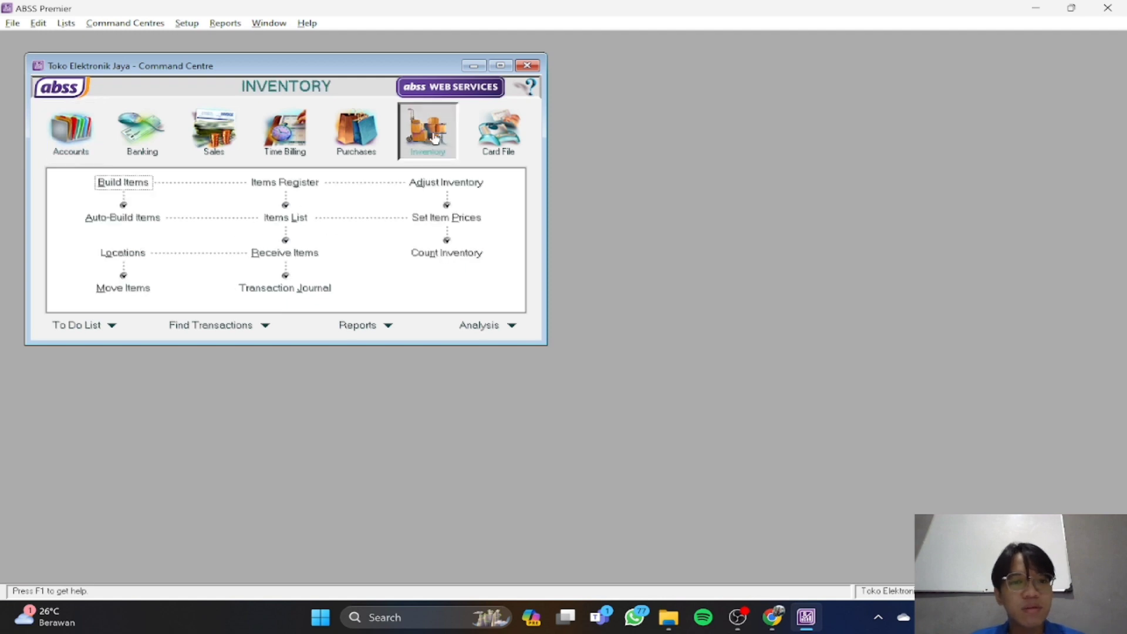
pyautogui.click(441, 182)
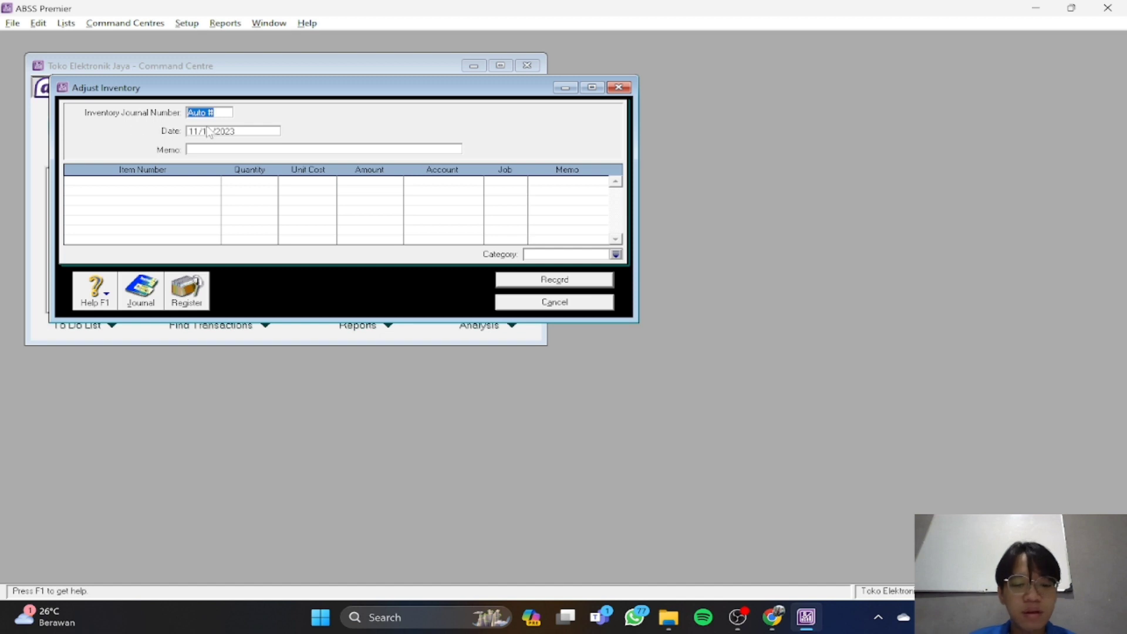
pyautogui.write('AJP-003')
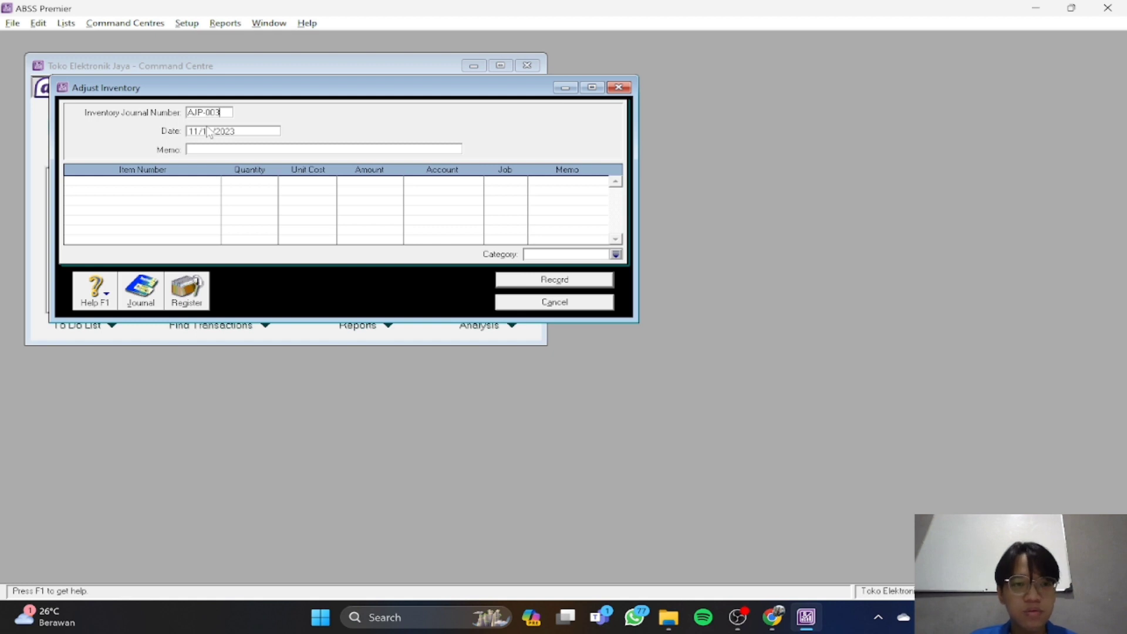
pyautogui.press('Tab')
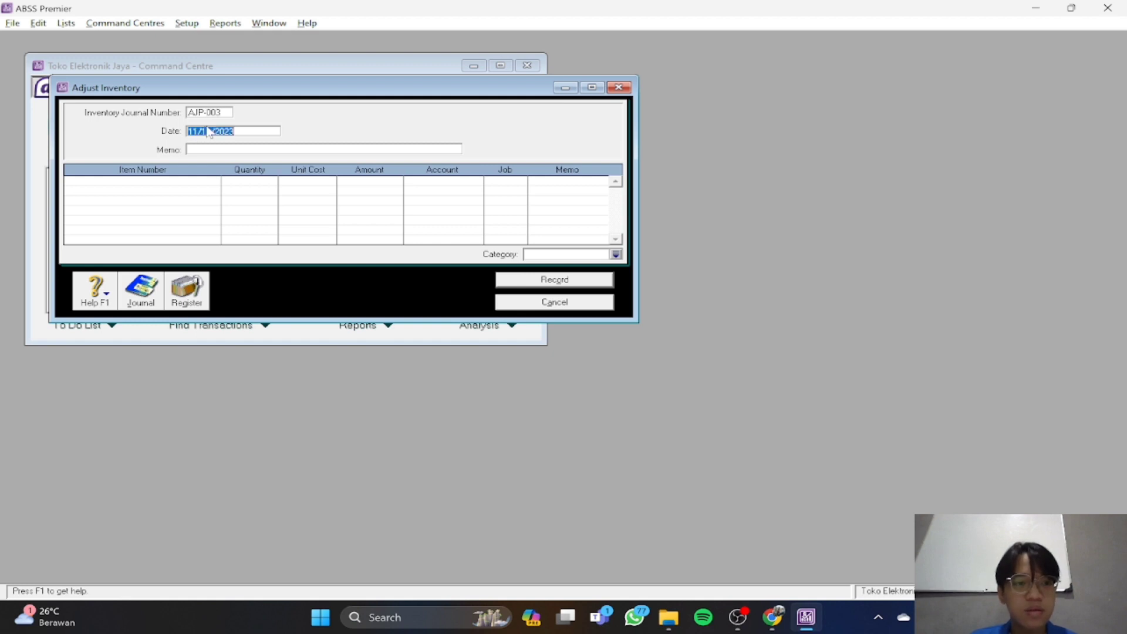
# Set the inventory adjustment's date to 31/01/2022, checking the date in the module PDF
pyautogui.hotkey('alt', 'Tab')
pyautogui.hotkey('alt', 'Tab')
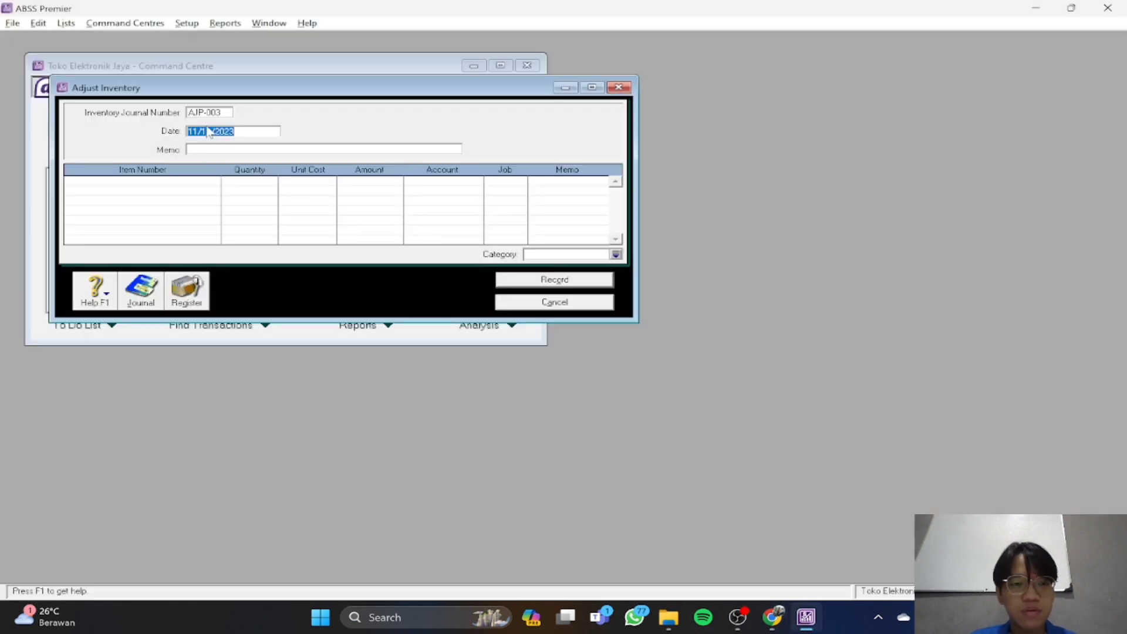
pyautogui.write('31/0')
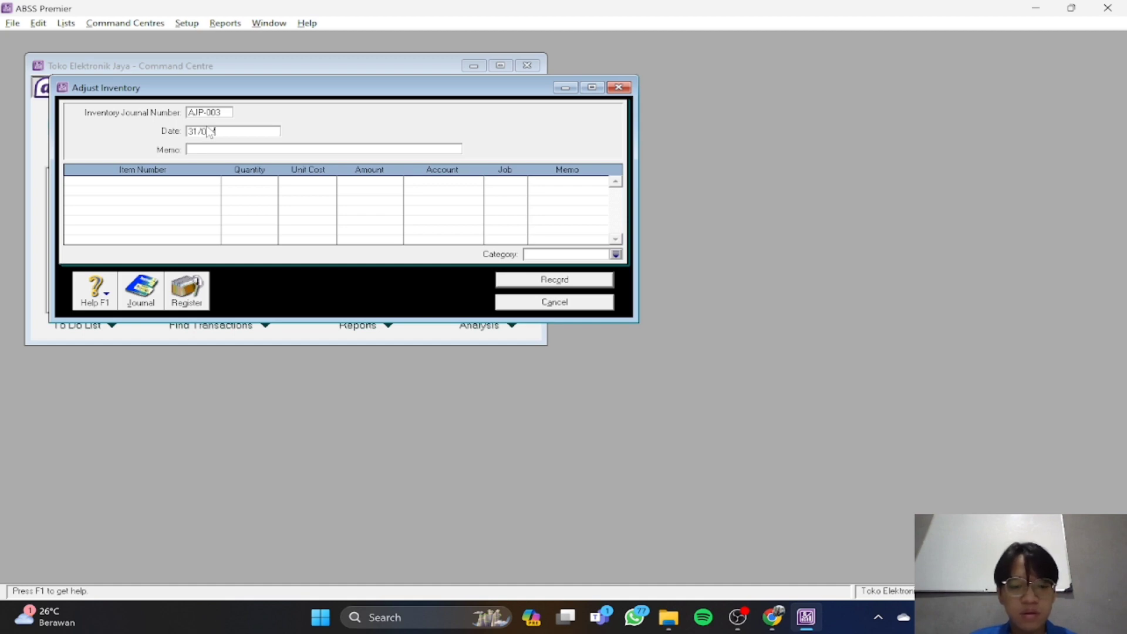
pyautogui.hotkey('alt', 'Tab')
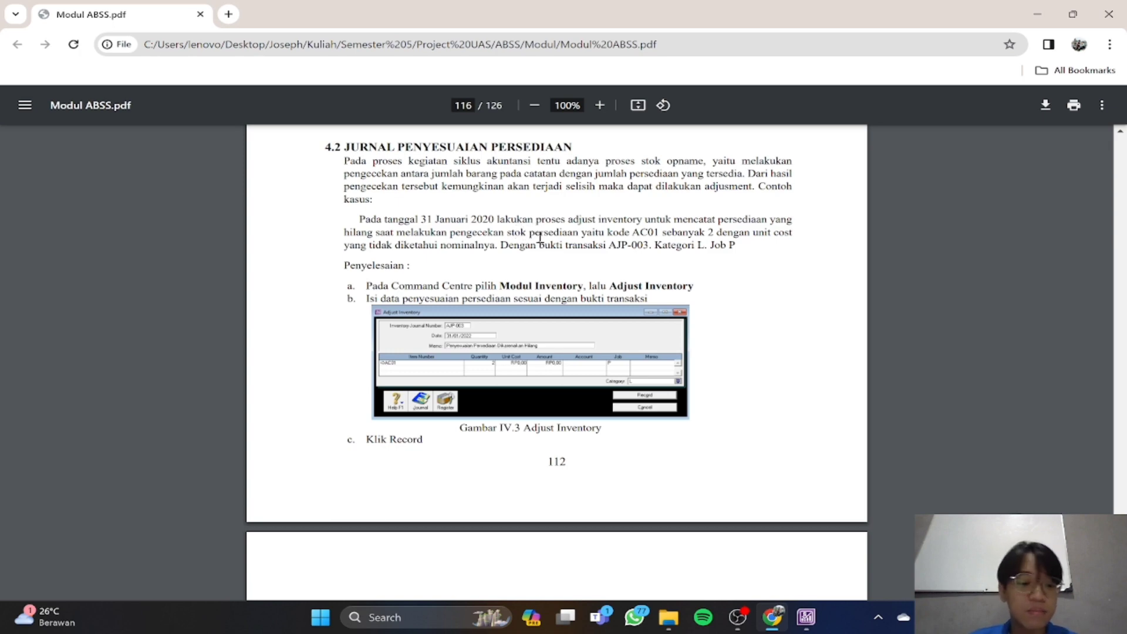
pyautogui.hotkey('alt', 'Tab')
pyautogui.write('022')
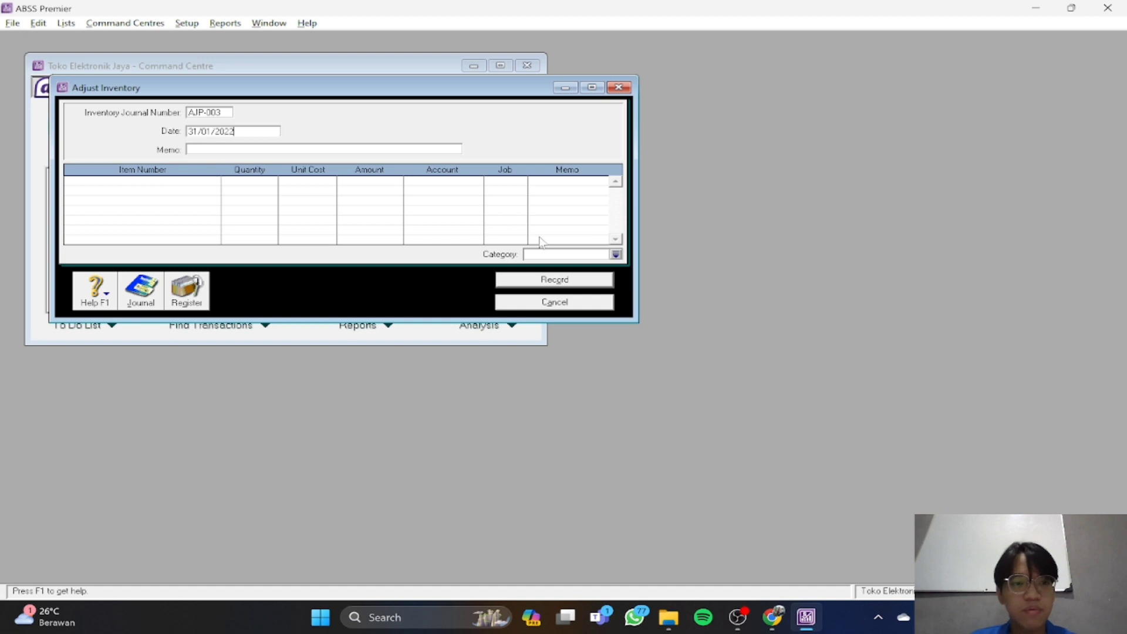
# Enter the adjustment memo "Penyesuaian Persediaan Dikarenakan Hilang" as given in the module PDF
pyautogui.hotkey('alt', 'Tab')
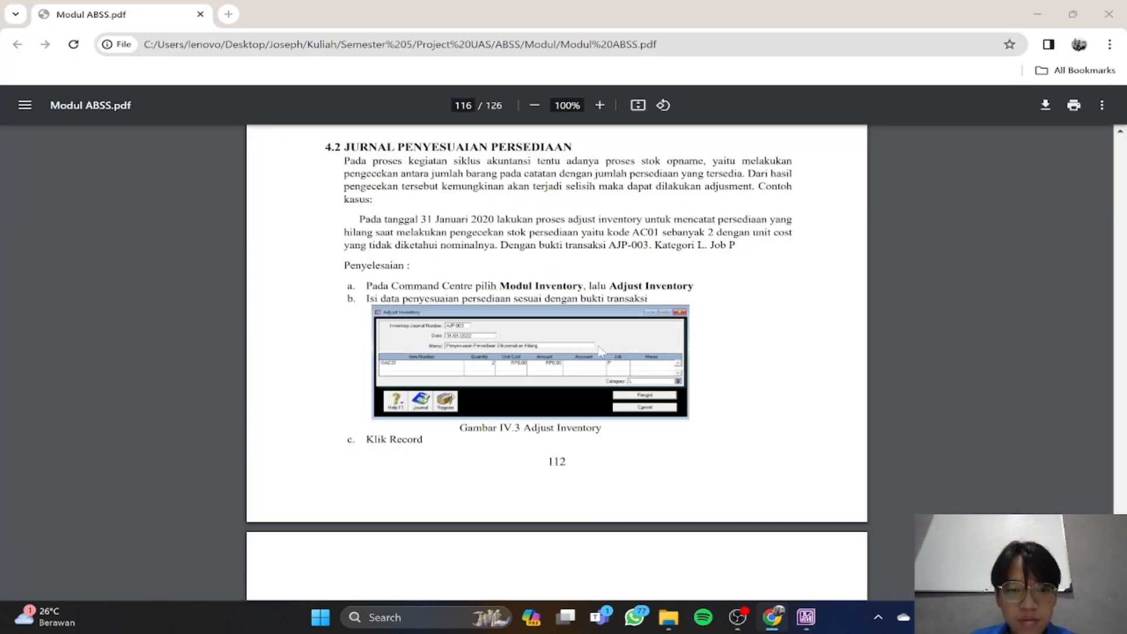
pyautogui.hotkey('alt', 'Tab')
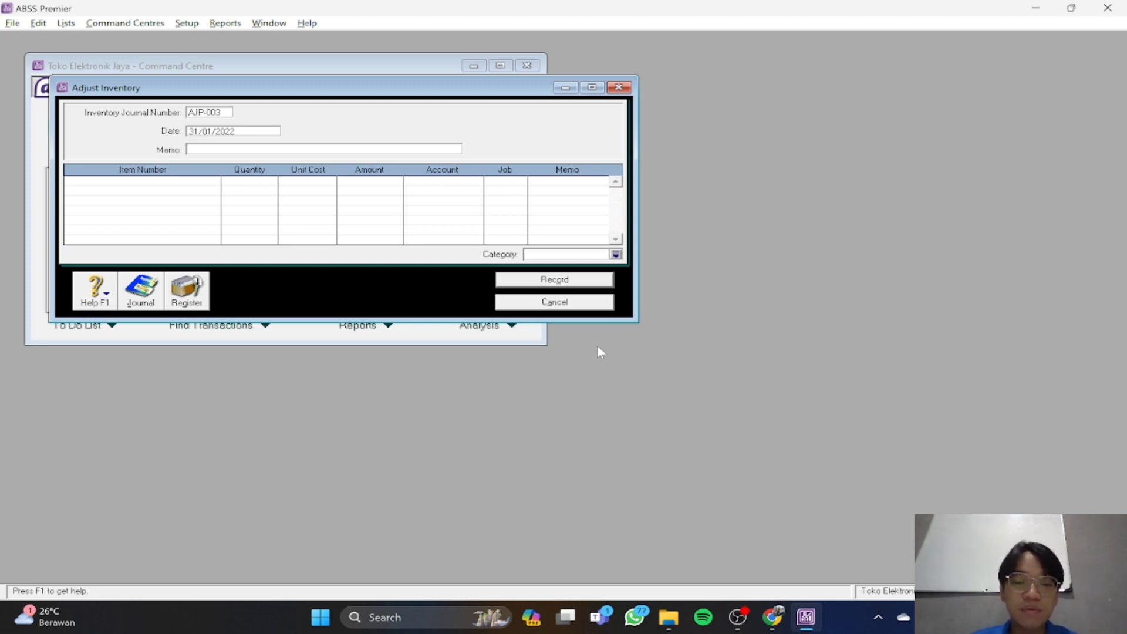
pyautogui.hotkey('alt', 'Tab')
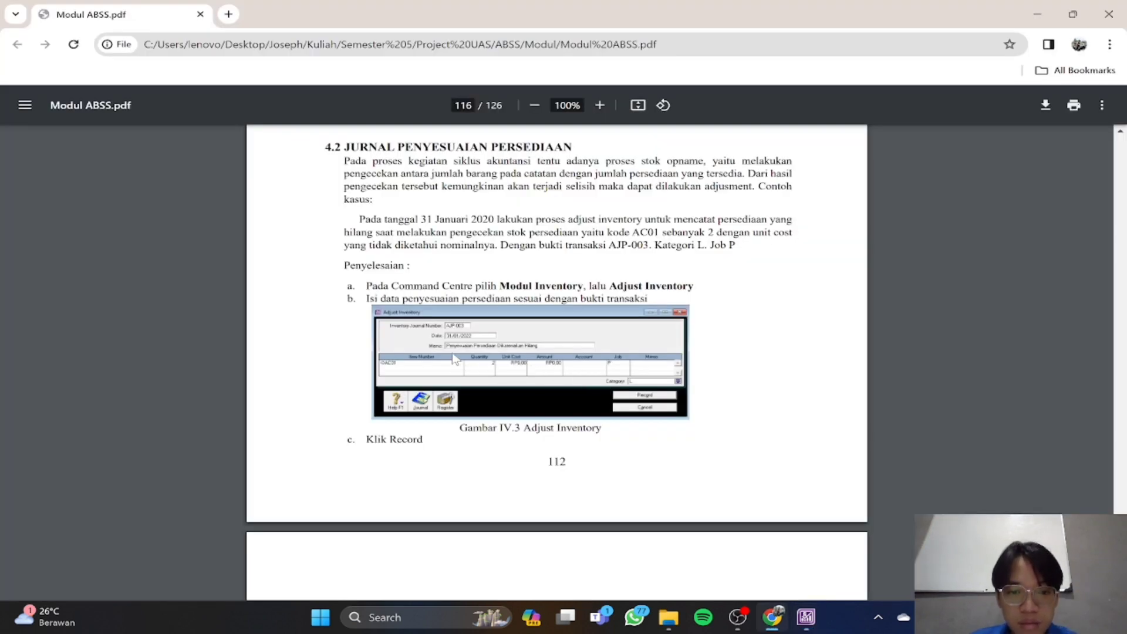
pyautogui.hotkey('alt', 'Tab')
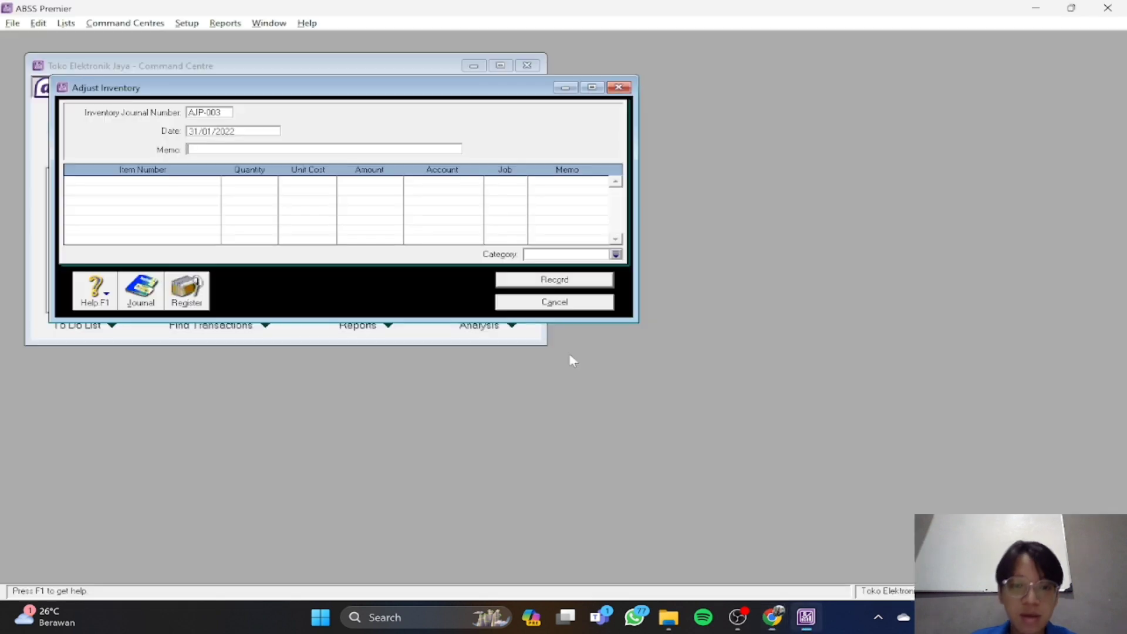
pyautogui.write('Penye')
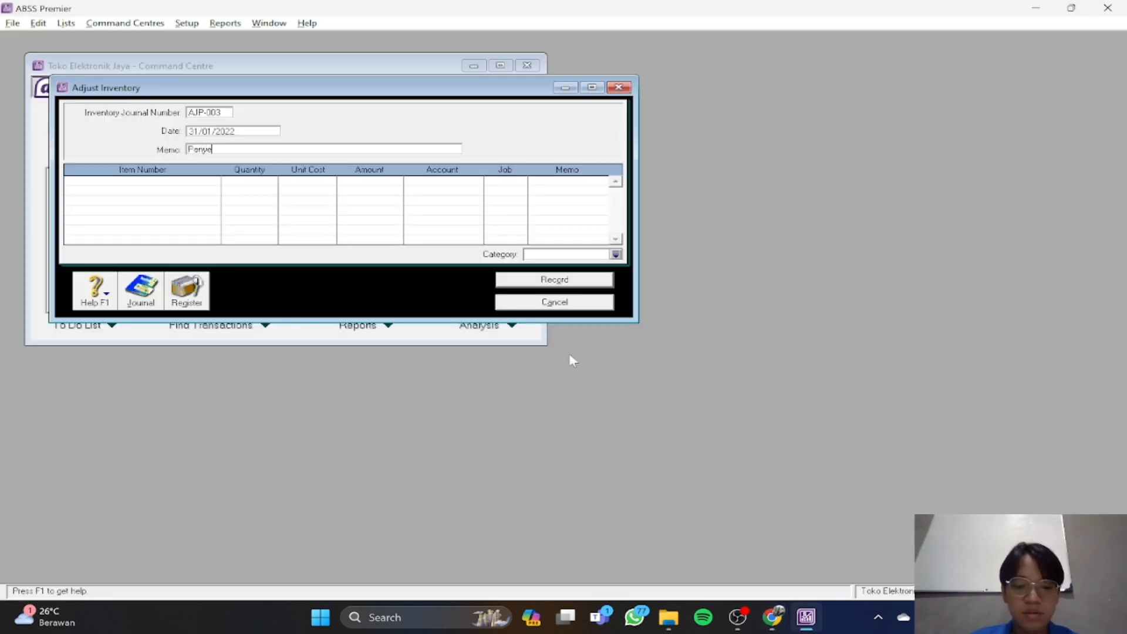
pyautogui.write('suaian Persediaan Dikarenakan')
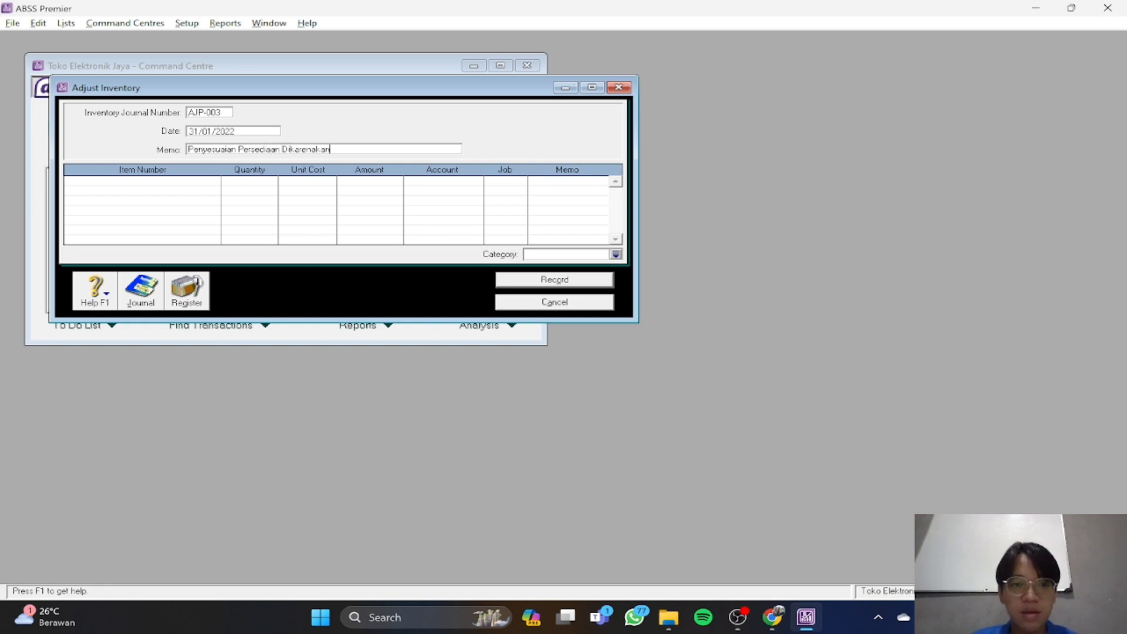
pyautogui.write(' Hilang')
pyautogui.hotkey('alt', 'Tab')
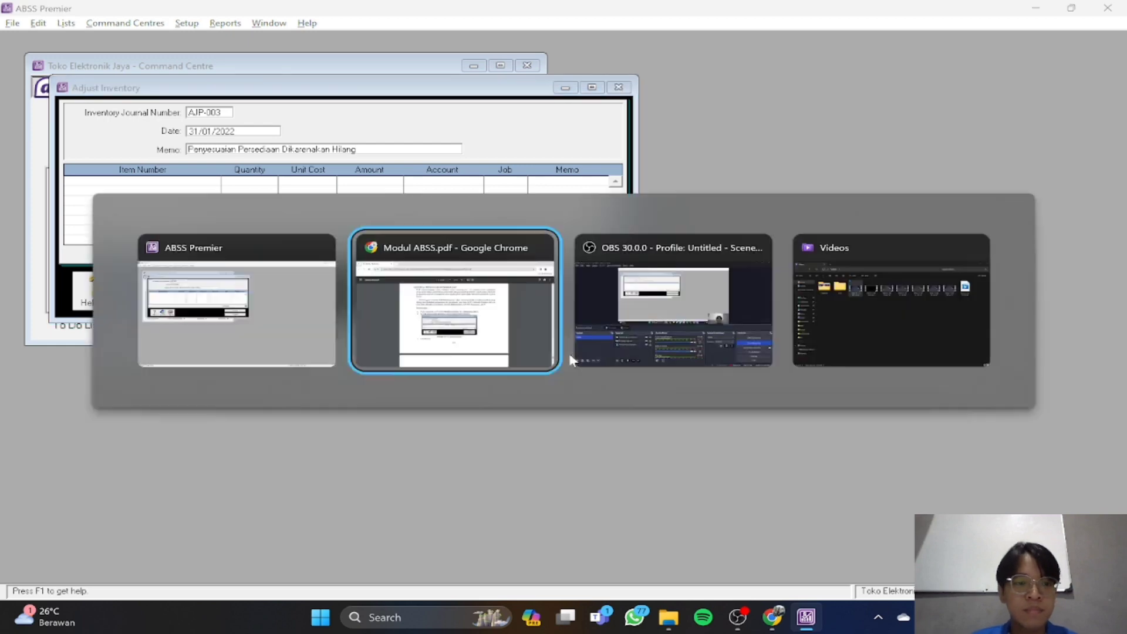
pyautogui.hotkey('alt', 'Tab')
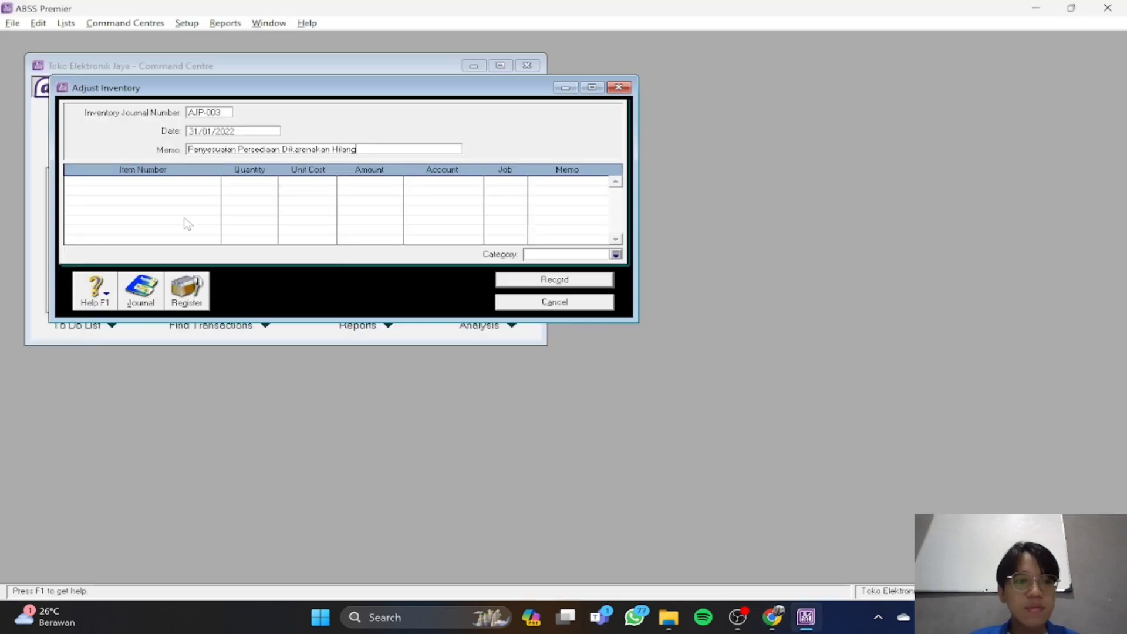
# Add item AC01 to the first adjustment line with quantity 2 and clear its unit cost to zero
pyautogui.click(162, 183)
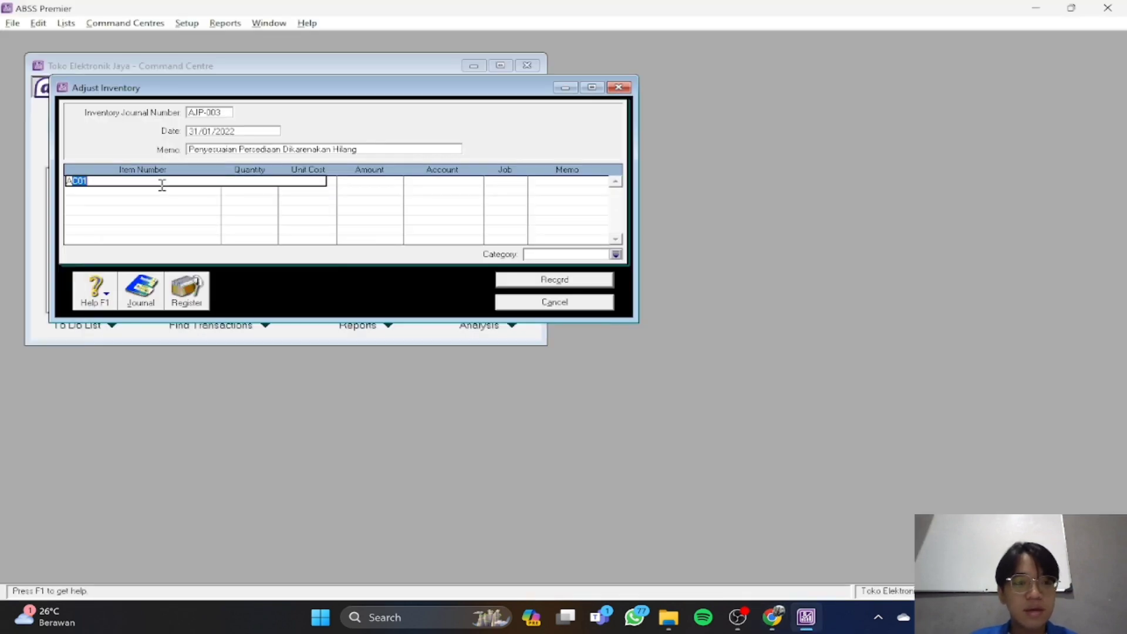
pyautogui.write('AC')
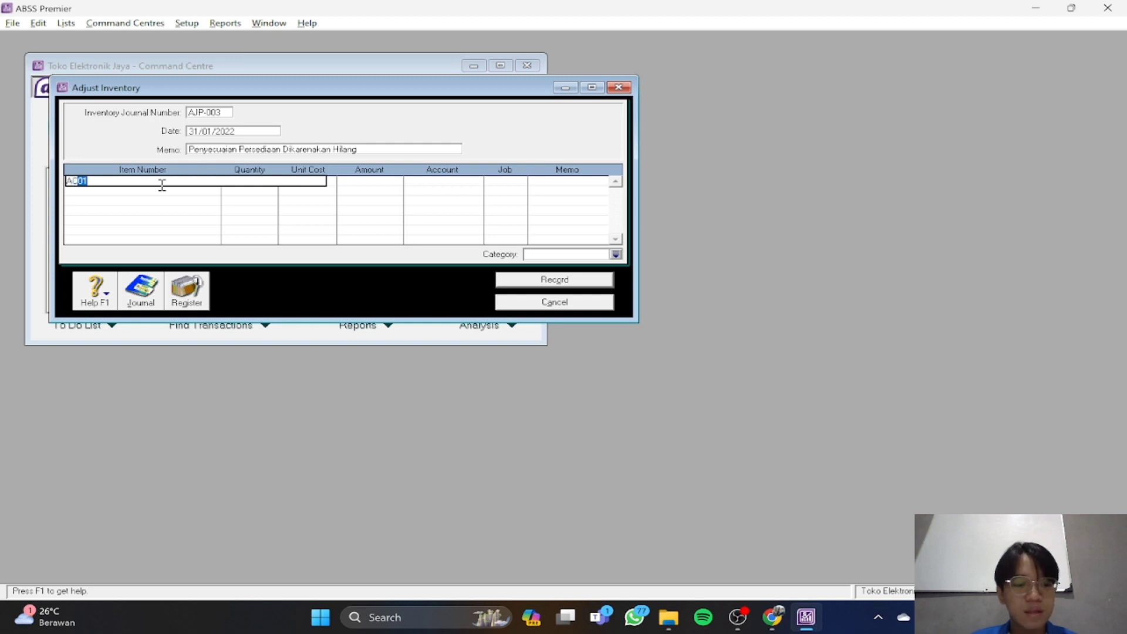
pyautogui.press('Tab')
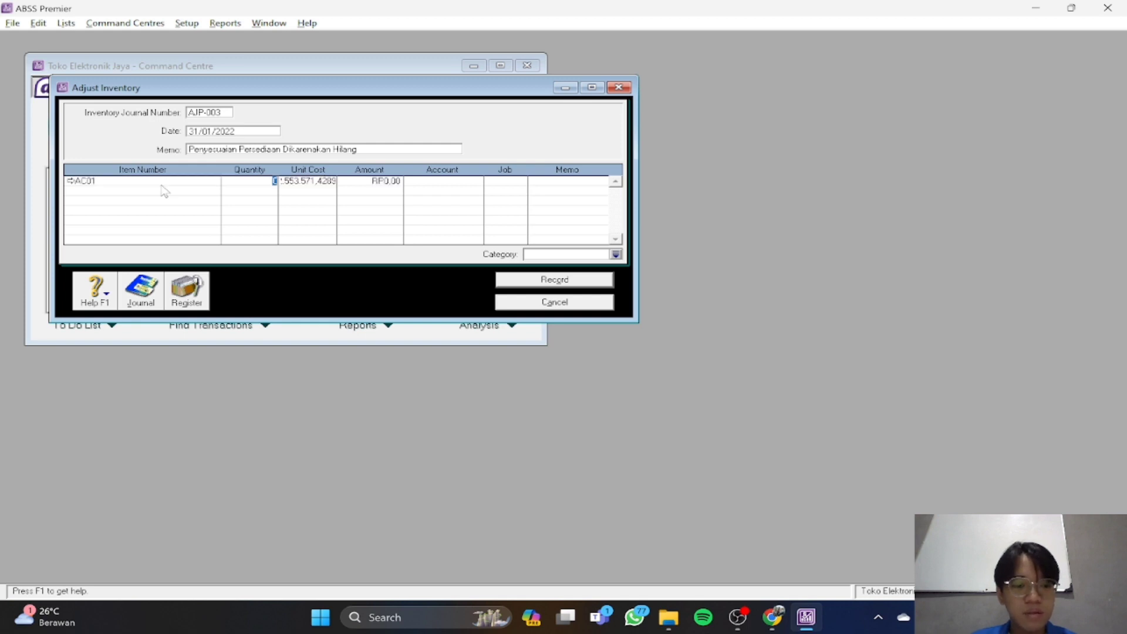
pyautogui.press('Tab')
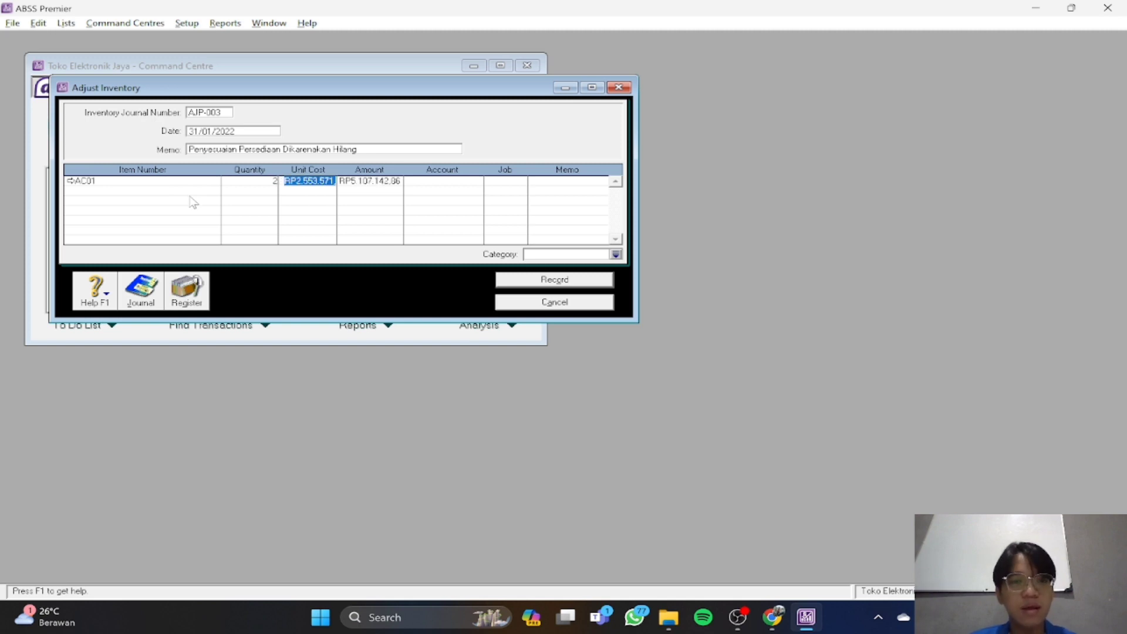
pyautogui.press('BackSpace')
pyautogui.press('Tab')
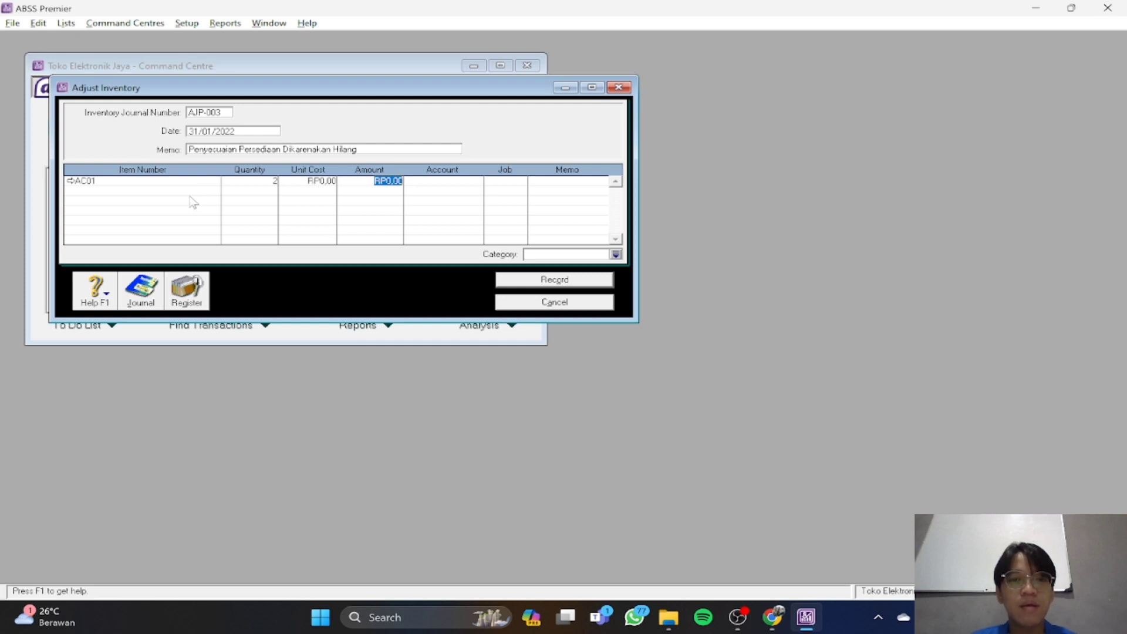
pyautogui.press('Tab')
pyautogui.write('5-')
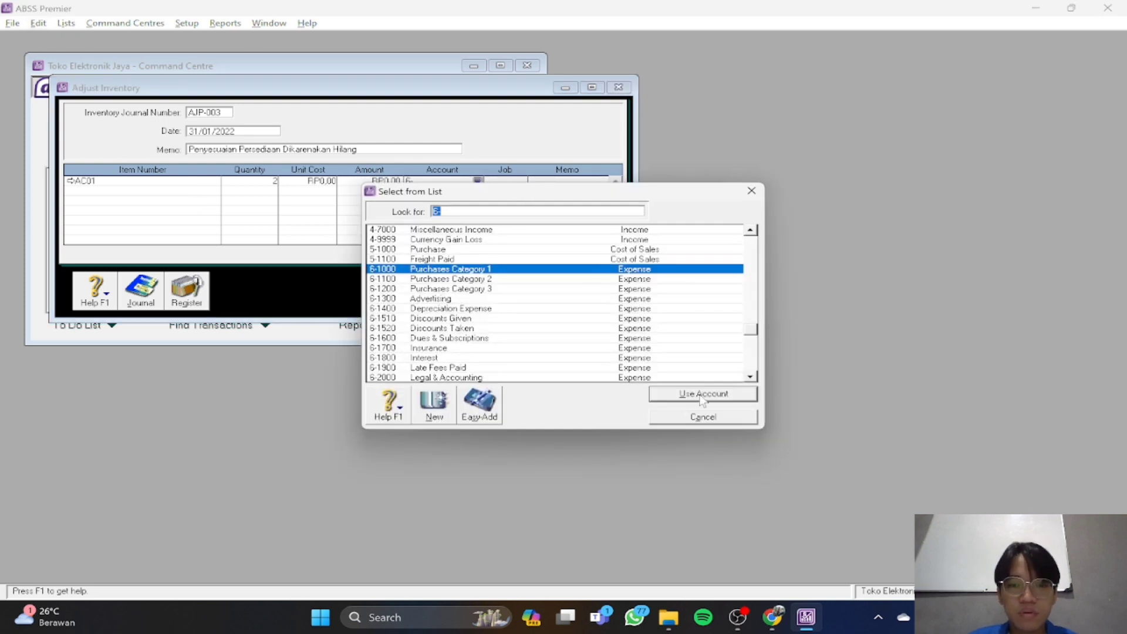
pyautogui.click(708, 414)
pyautogui.click(512, 179)
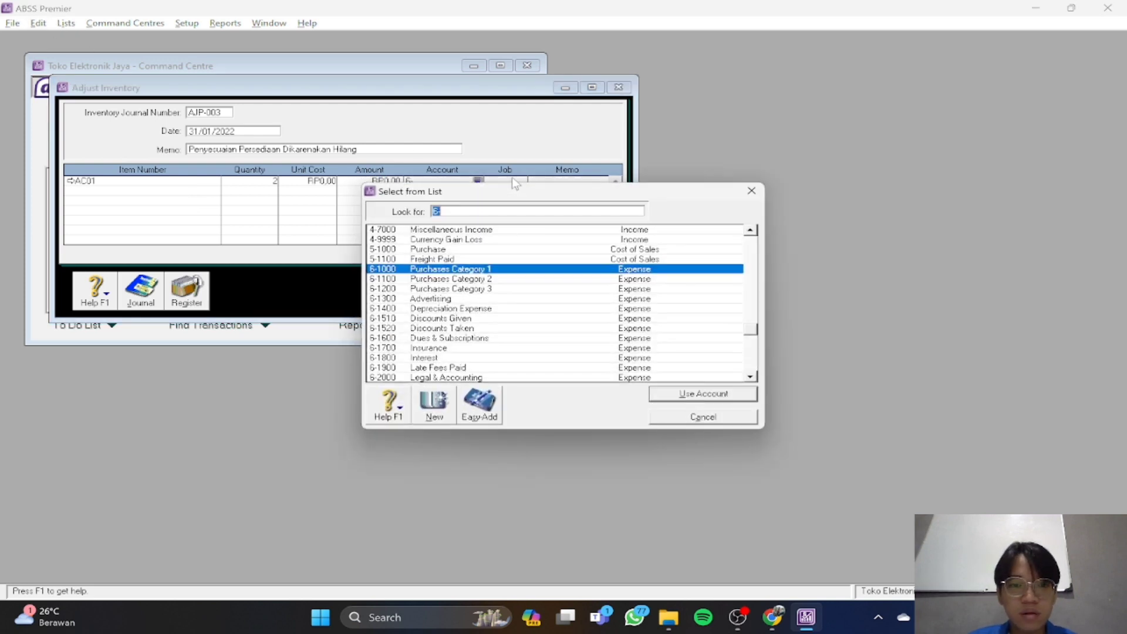
pyautogui.press('Escape')
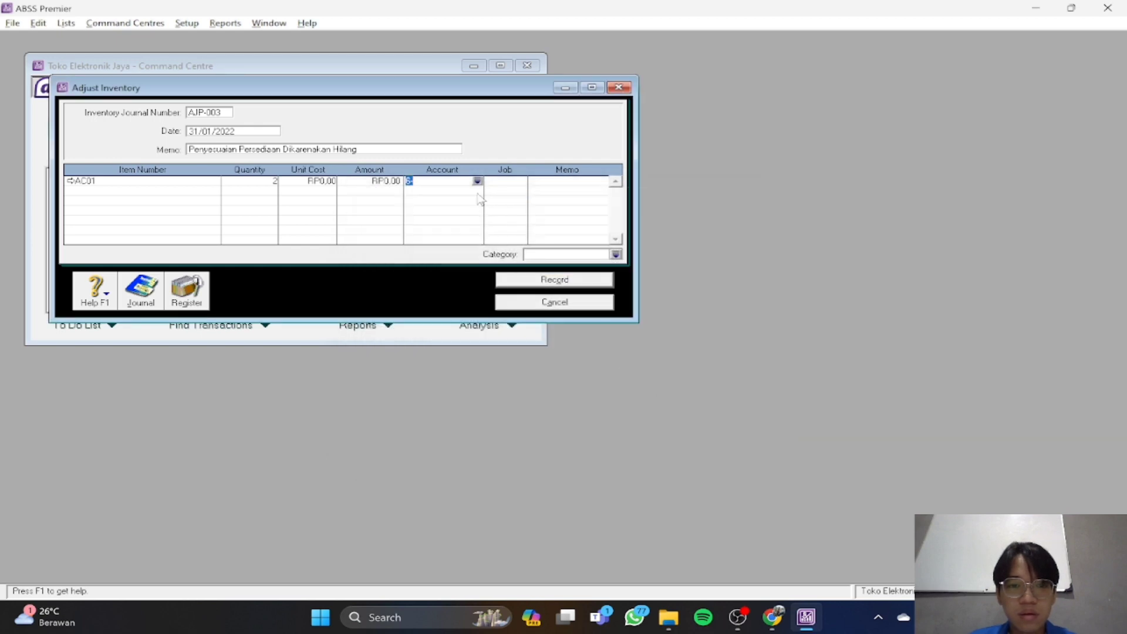
pyautogui.hotkey('alt', 'Tab')
pyautogui.hotkey('alt', 'Tab')
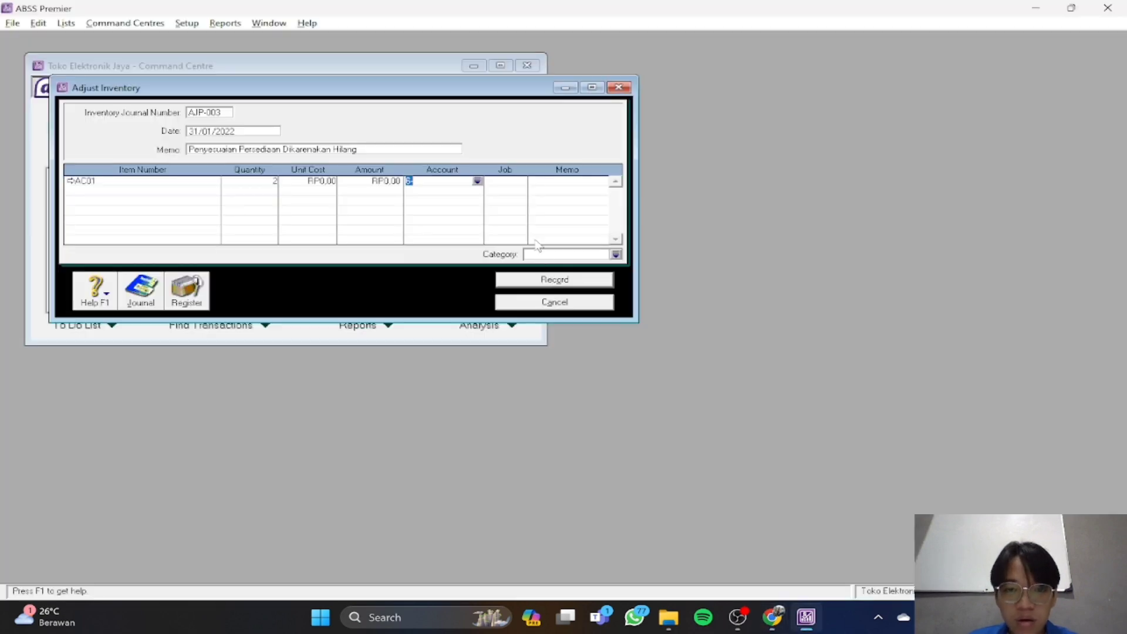
pyautogui.click(505, 183)
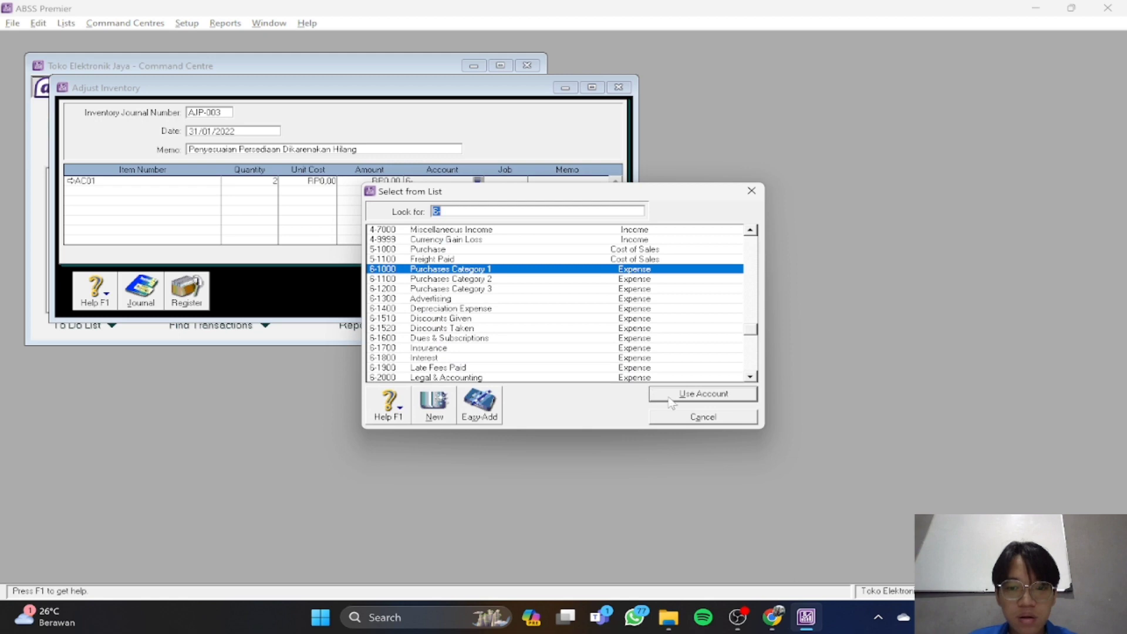
pyautogui.scroll(-7, 649, 332)
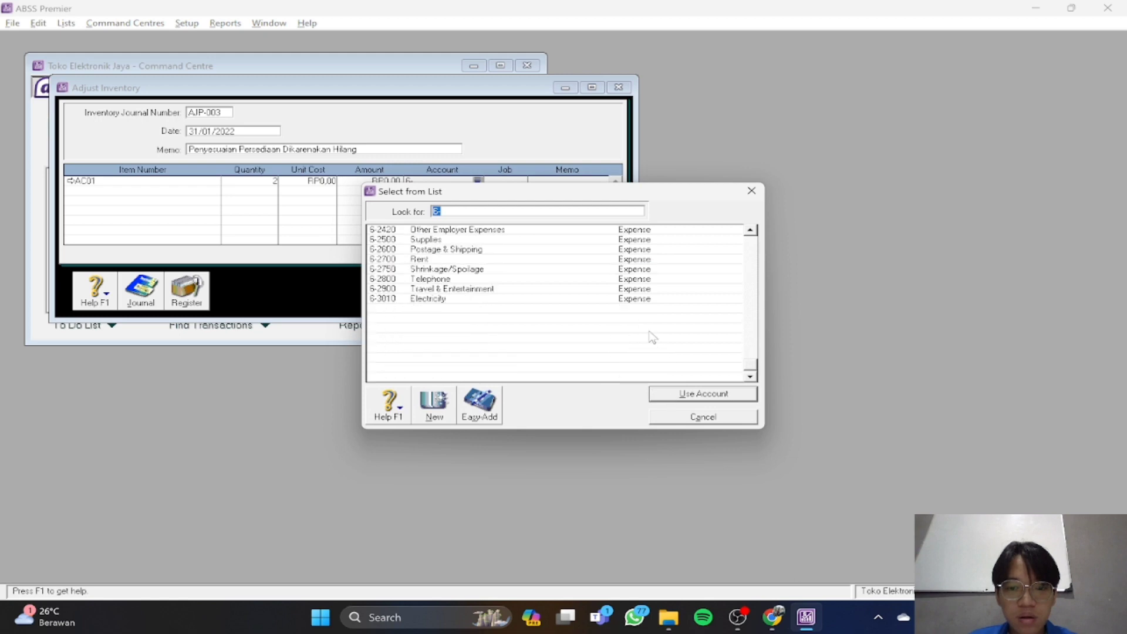
pyautogui.click(690, 418)
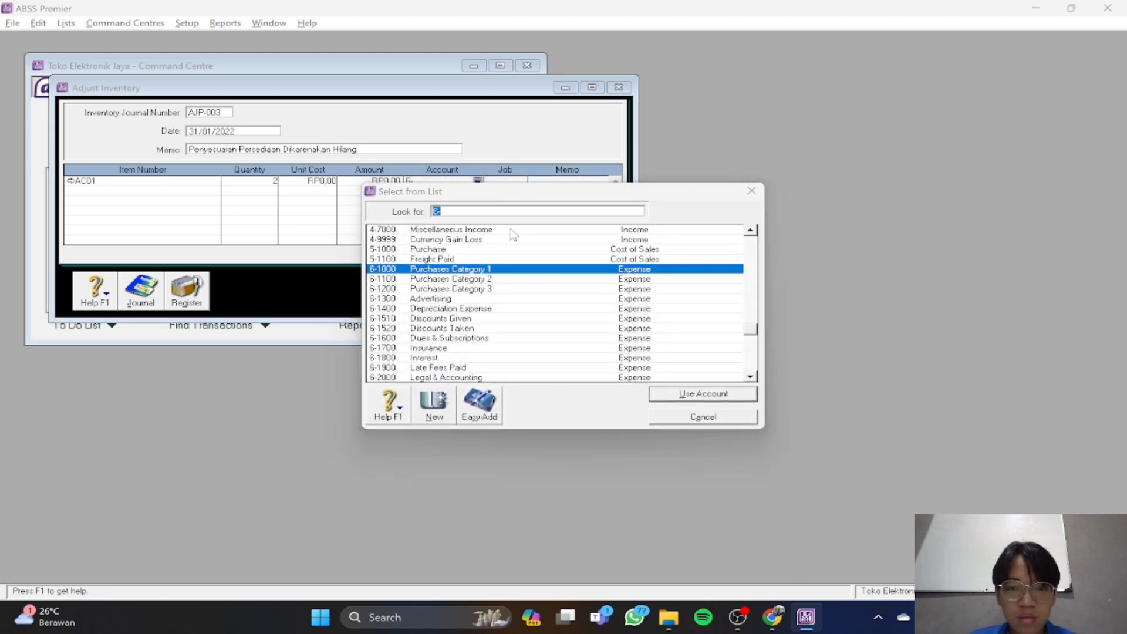
pyautogui.click(712, 420)
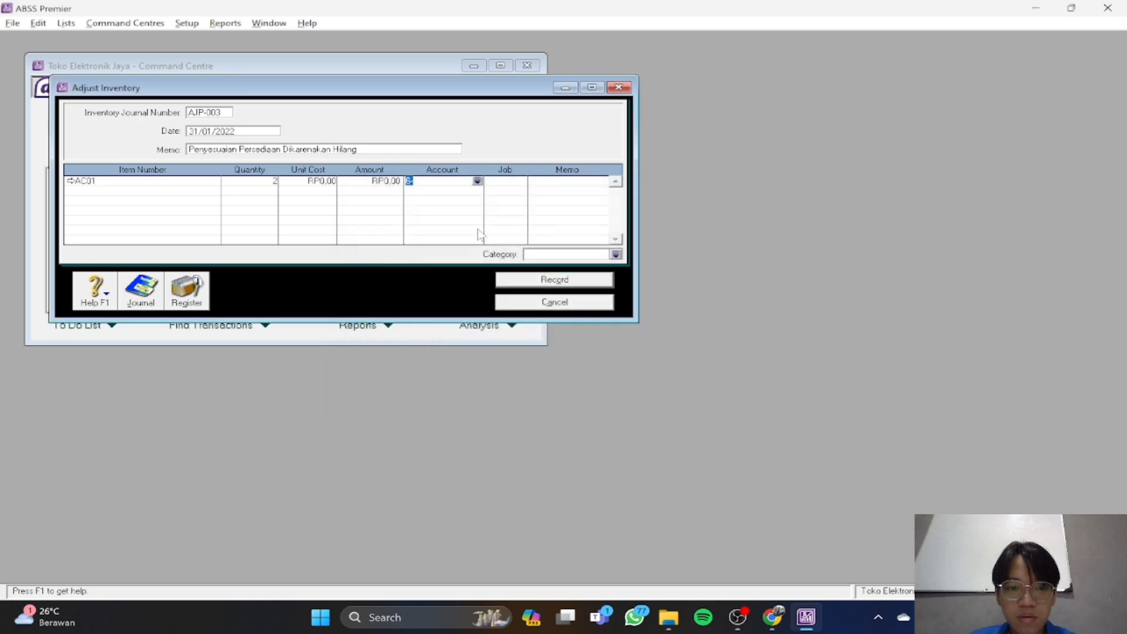
pyautogui.press('Tab')
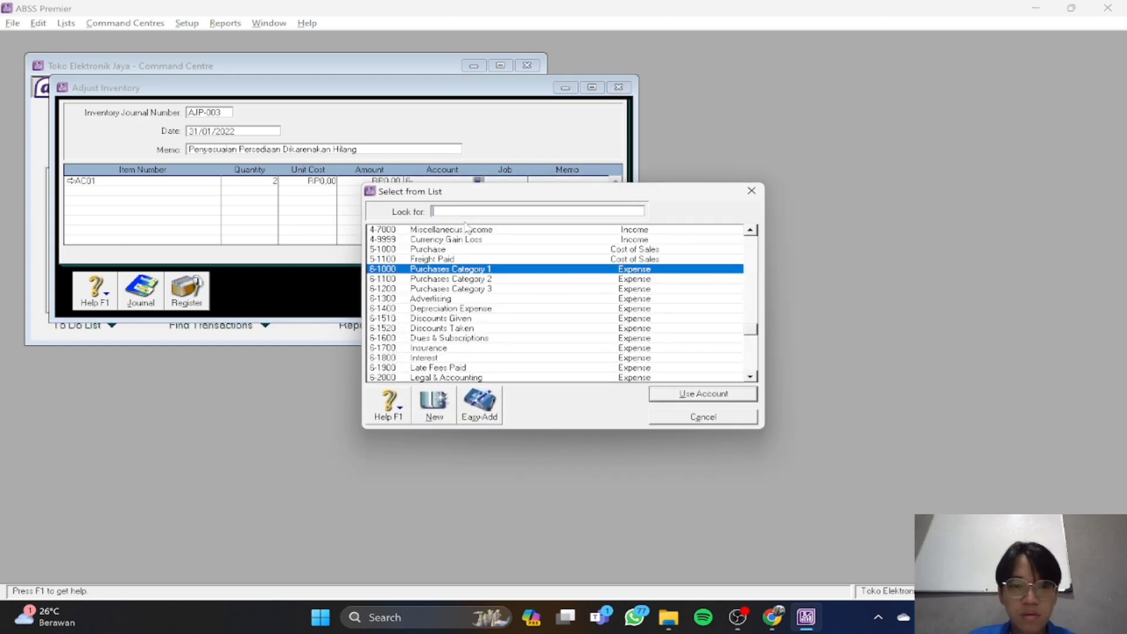
pyautogui.press('Escape')
# Assign job P (Produk) to the AC01 adjustment line
pyautogui.click(512, 183)
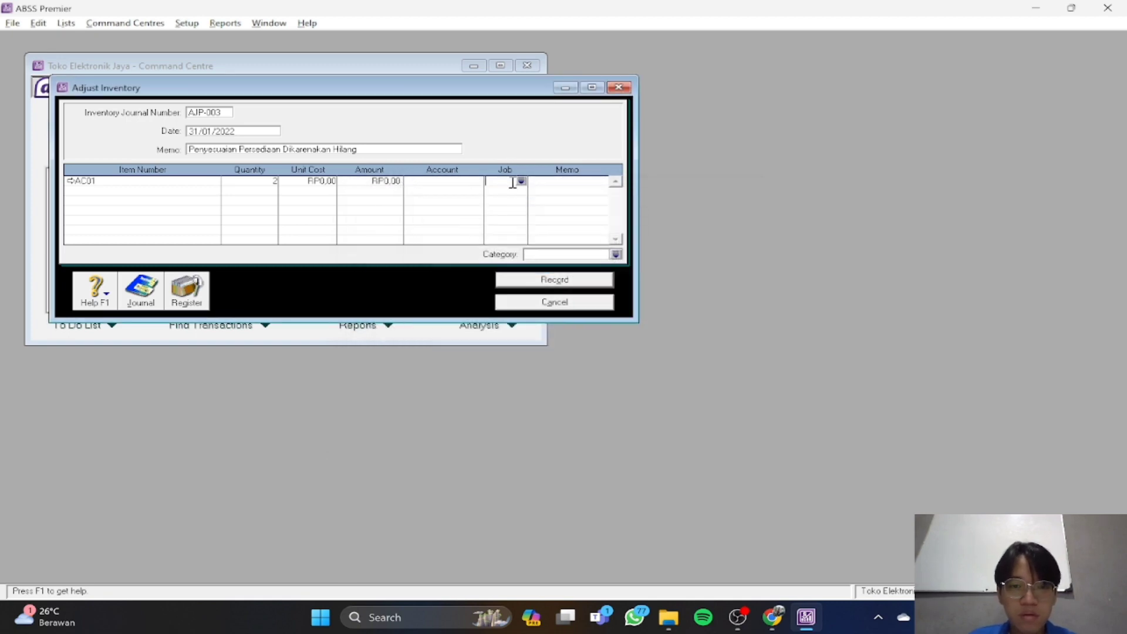
pyautogui.click(521, 182)
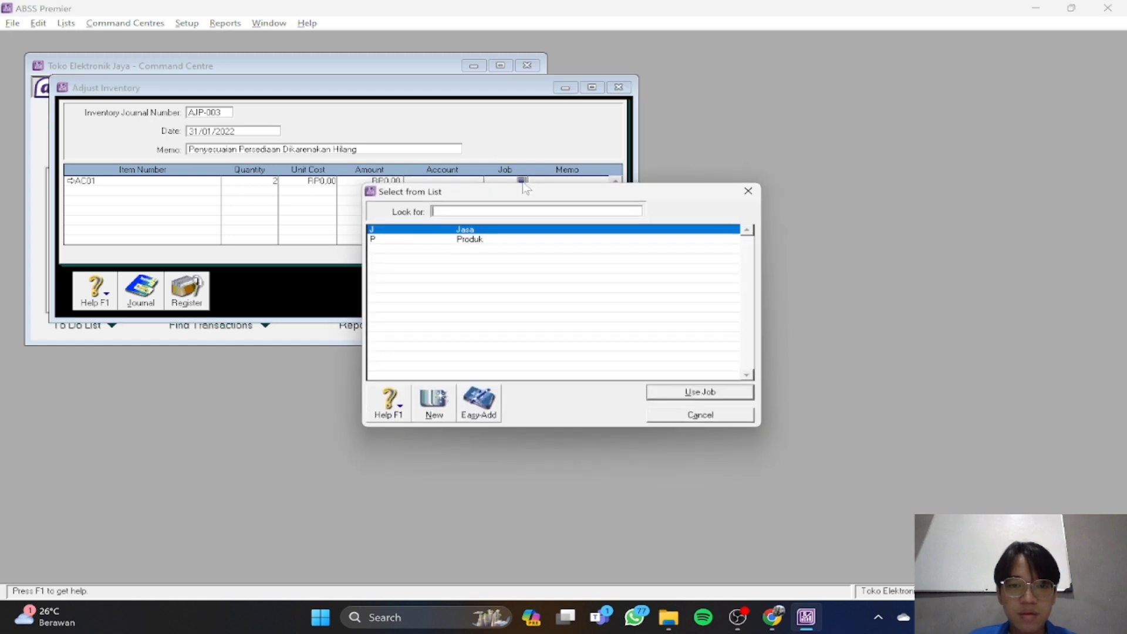
pyautogui.write('p')
pyautogui.press('Return')
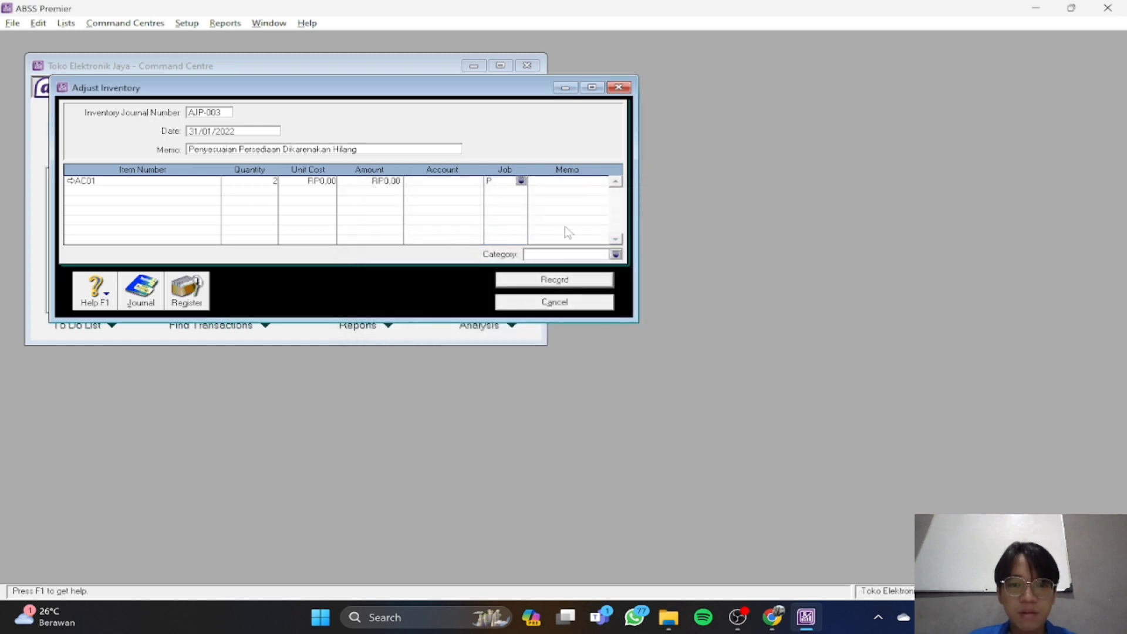
# Set the adjustment's category to L (Local) and record it, leaving the inventory adjustment form closed
pyautogui.click(614, 255)
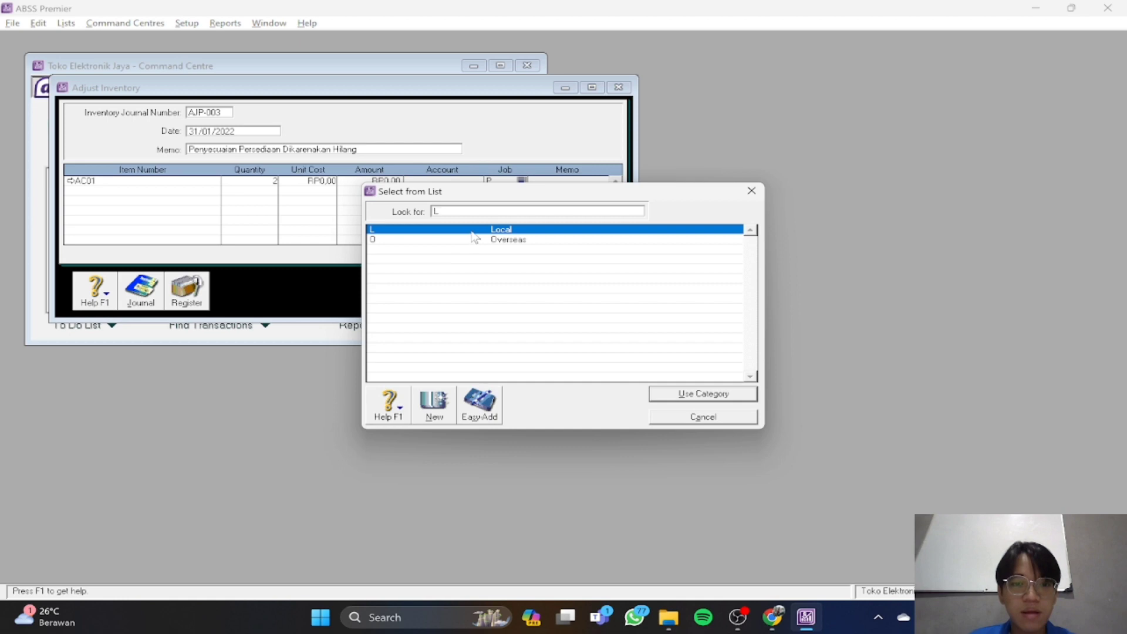
pyautogui.press('Return')
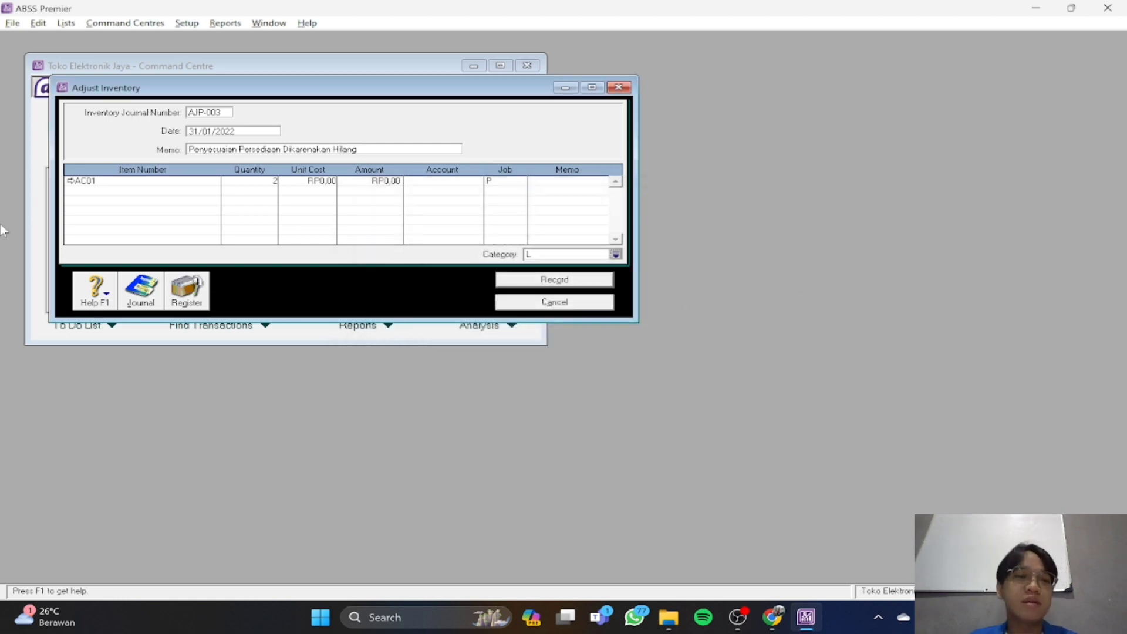
pyautogui.click(534, 280)
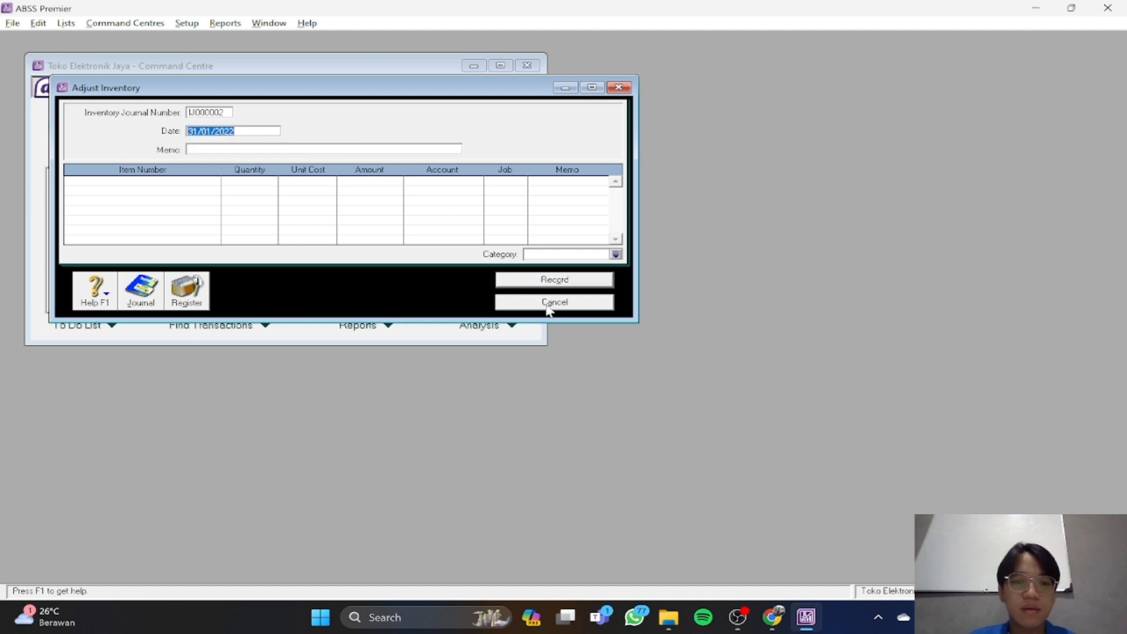
pyautogui.click(548, 302)
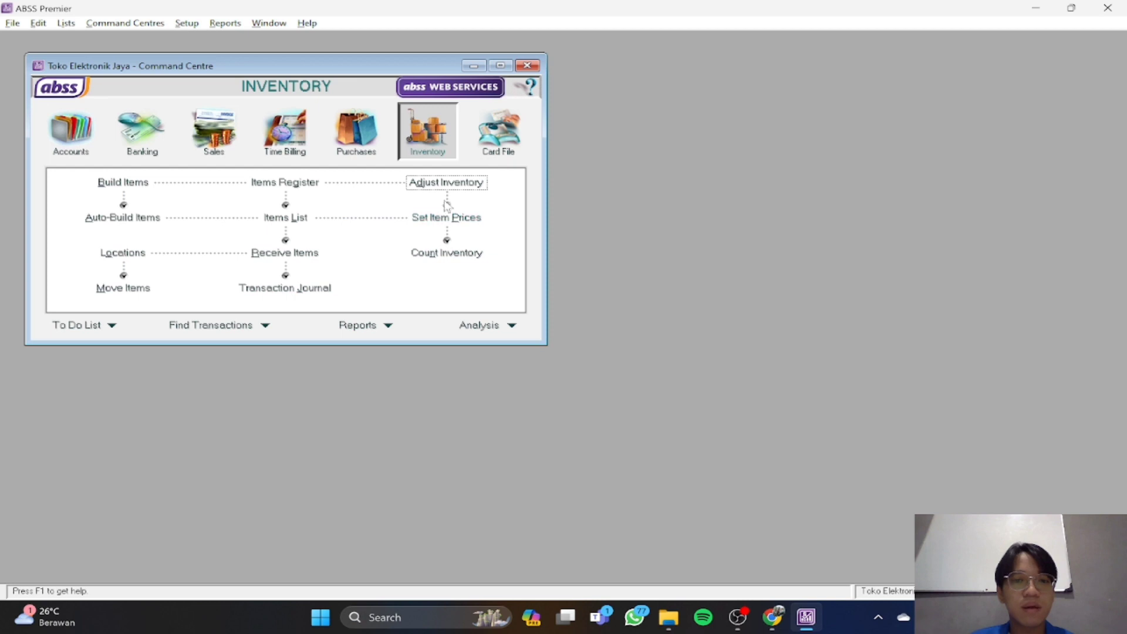
# Open the inventory transaction journal and limit its dates to 01/01/2022 through 31/01/2022
pyautogui.click(303, 293)
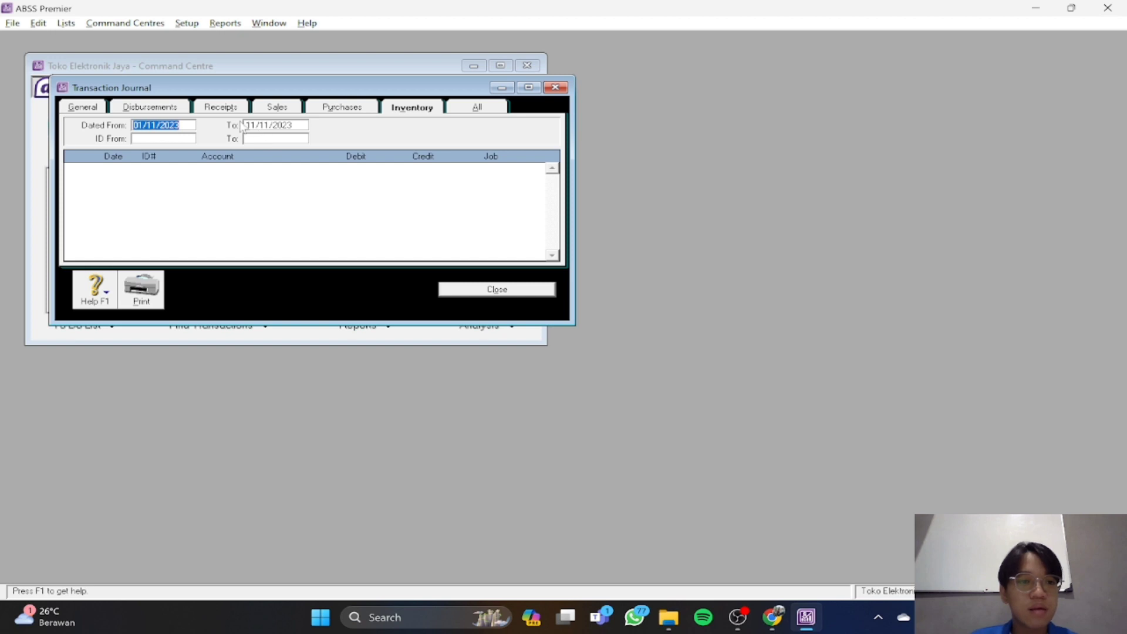
pyautogui.click(156, 125)
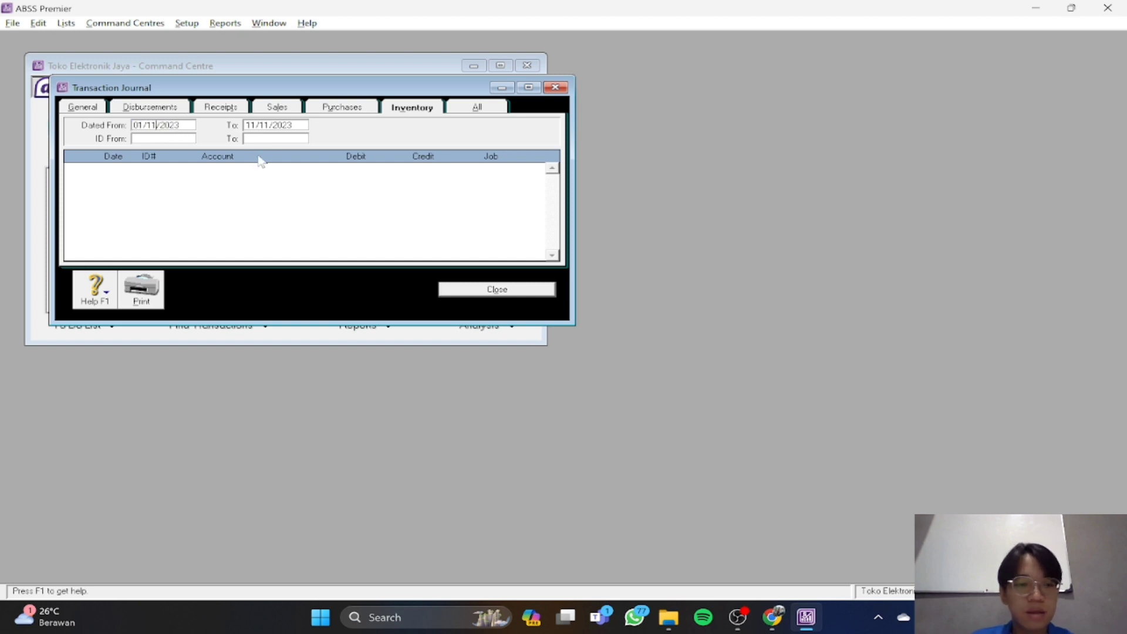
pyautogui.press('BackSpace')
pyautogui.press('BackSpace')
pyautogui.write('01')
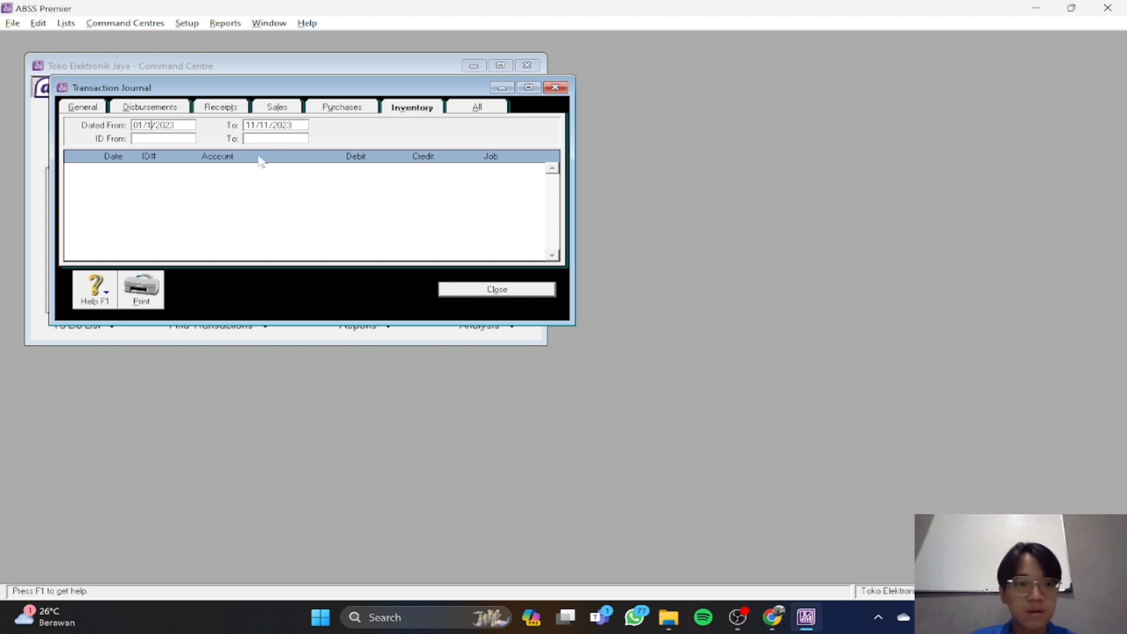
pyautogui.press('BackSpace')
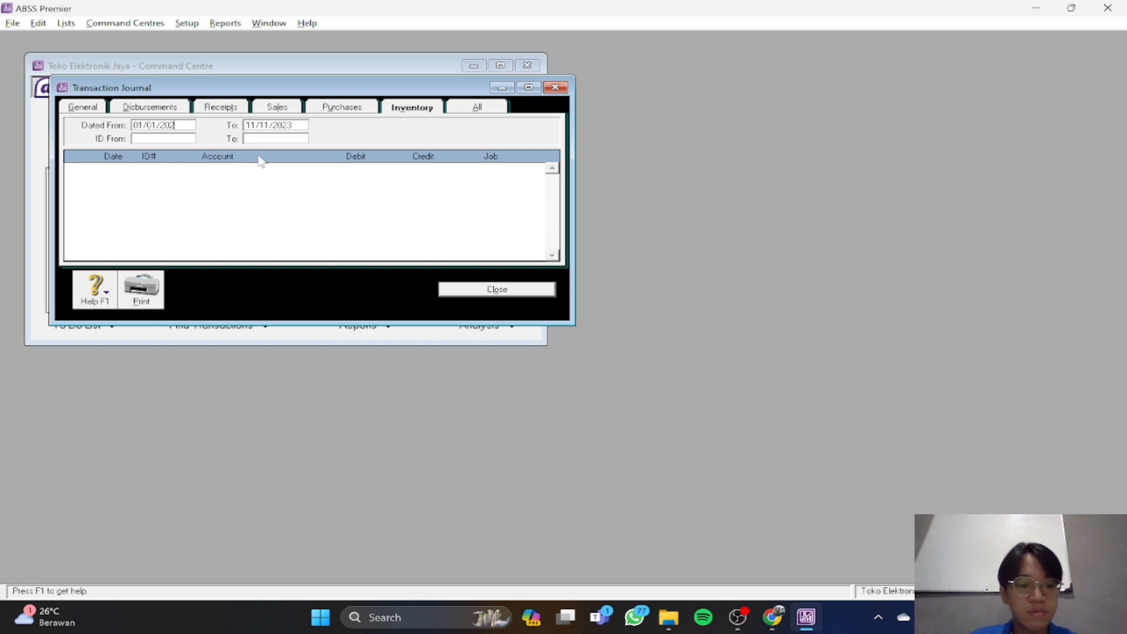
pyautogui.click(260, 126)
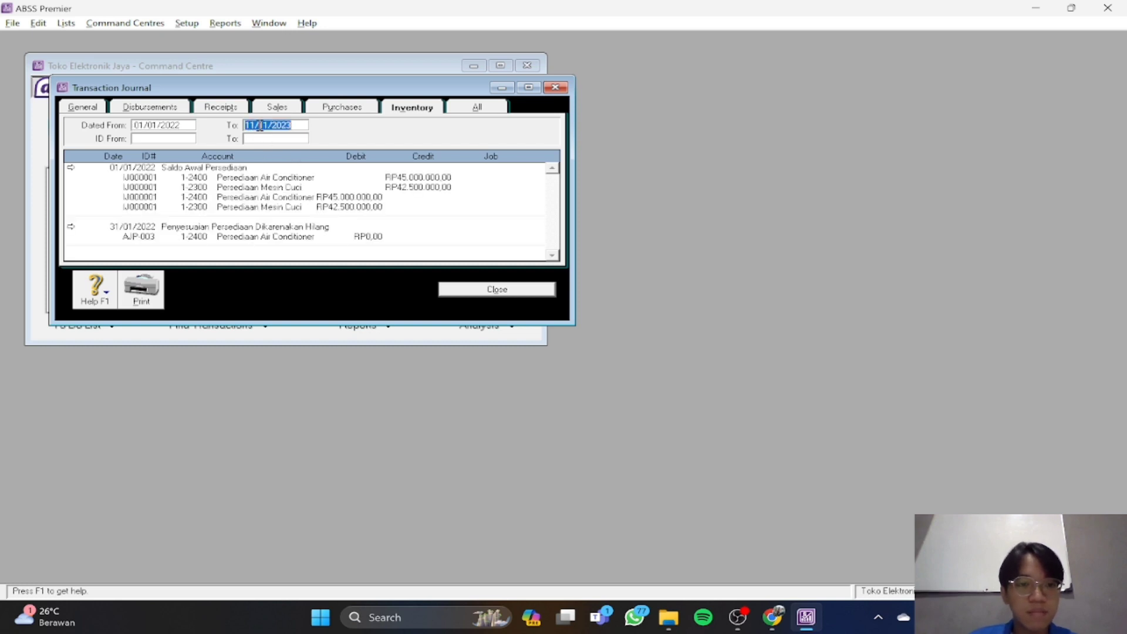
pyautogui.write('31')
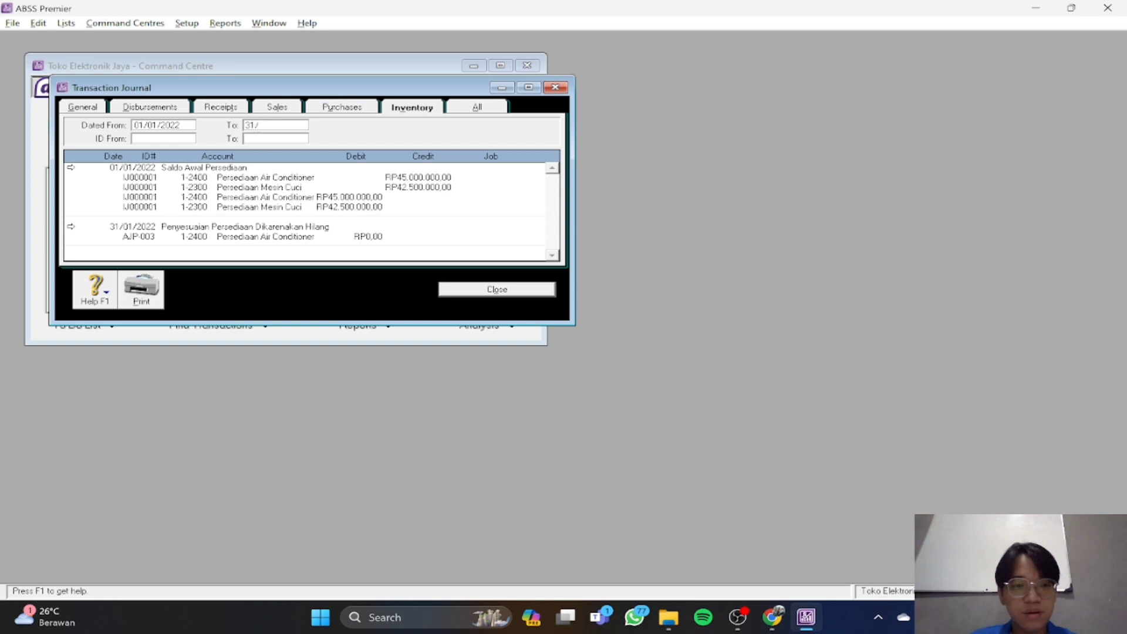
pyautogui.write('/01/202')
pyautogui.press('Tab')
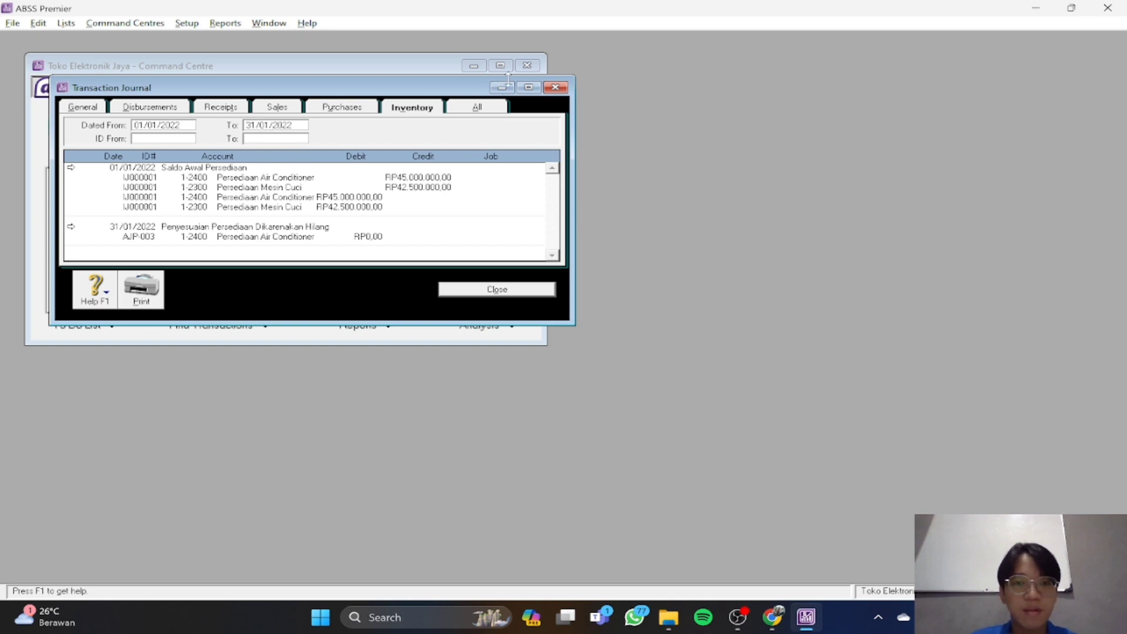
# Review the January 2022 inventory and general journal entries in an enlarged view, and close the transaction journal
pyautogui.click(528, 88)
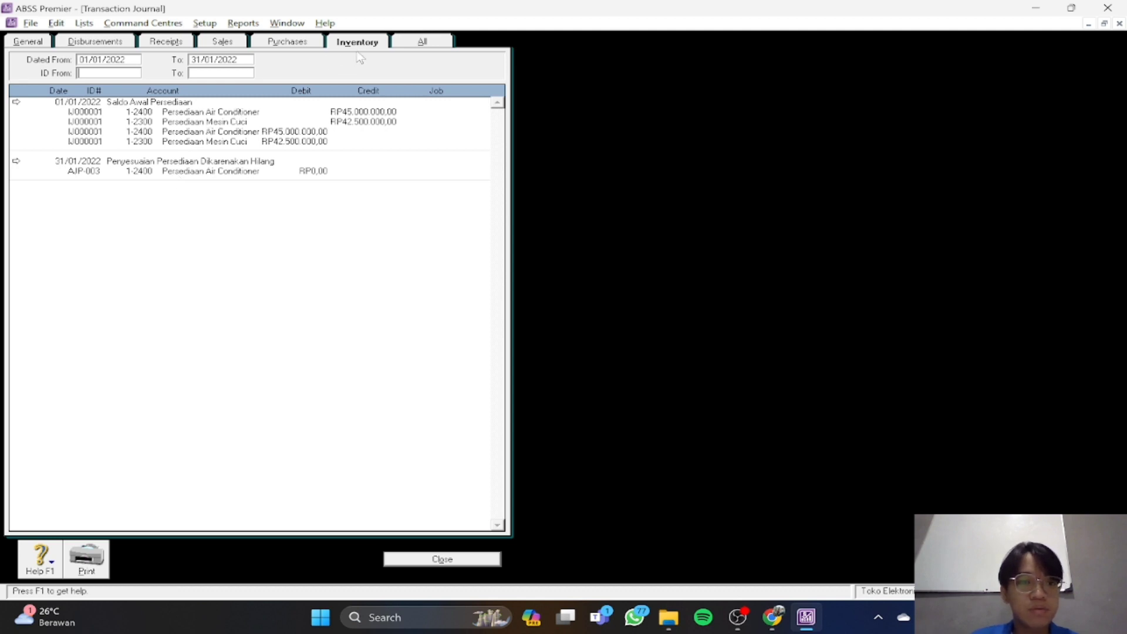
pyautogui.click(27, 41)
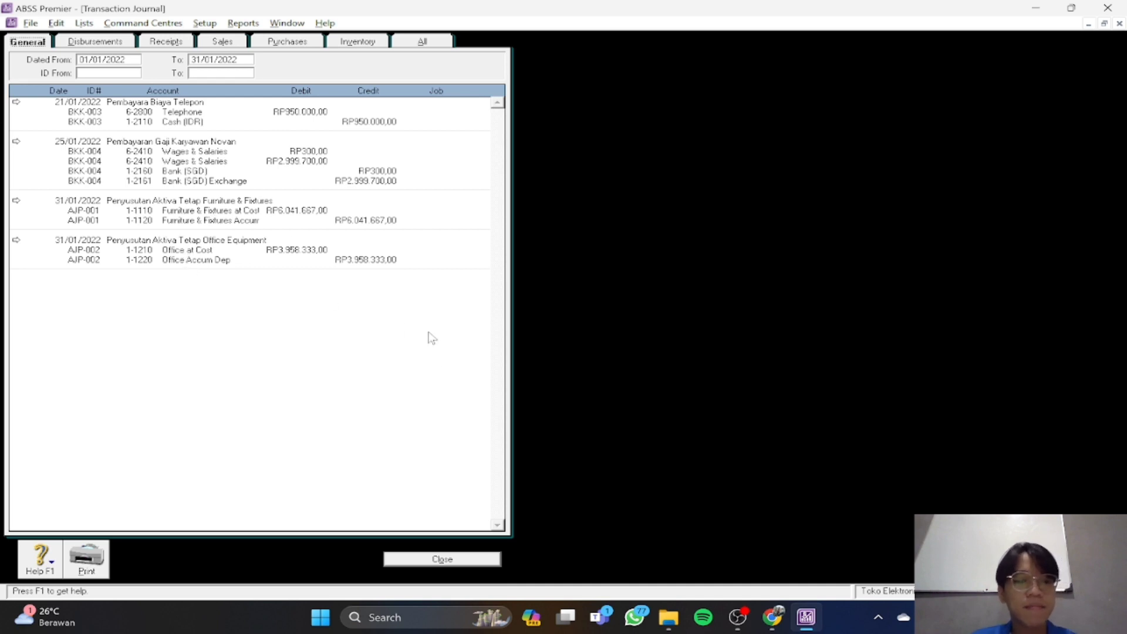
pyautogui.click(434, 560)
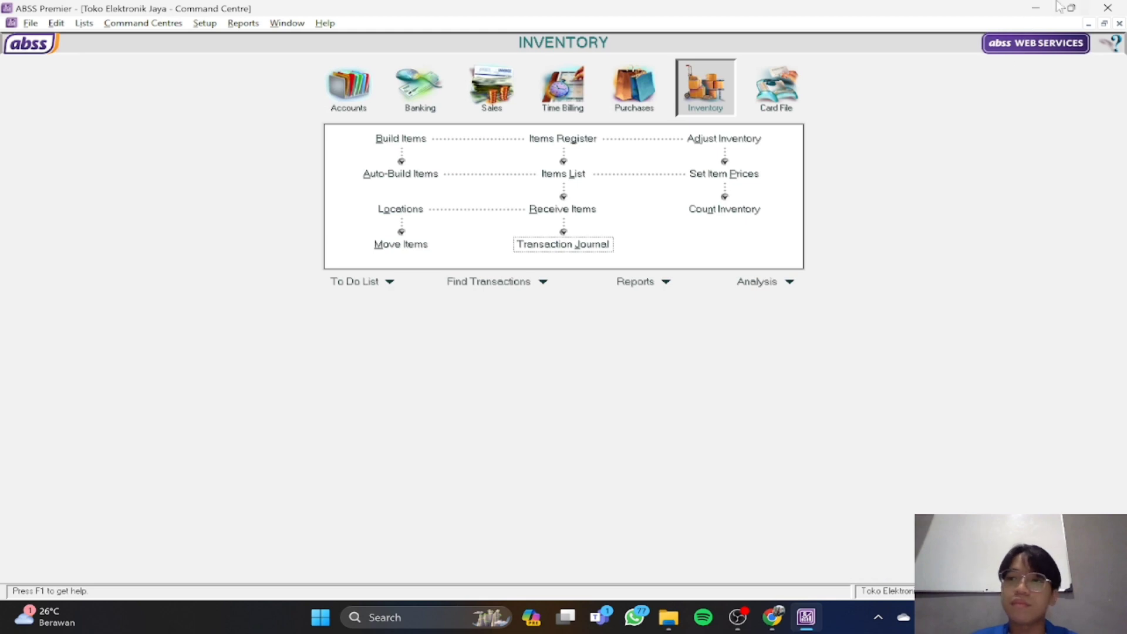
pyautogui.click(1104, 24)
# Switch to the module PDF and read section 4.3.1 on producing the Profit & Loss (Accrual) report
pyautogui.hotkey('alt', 'Tab')
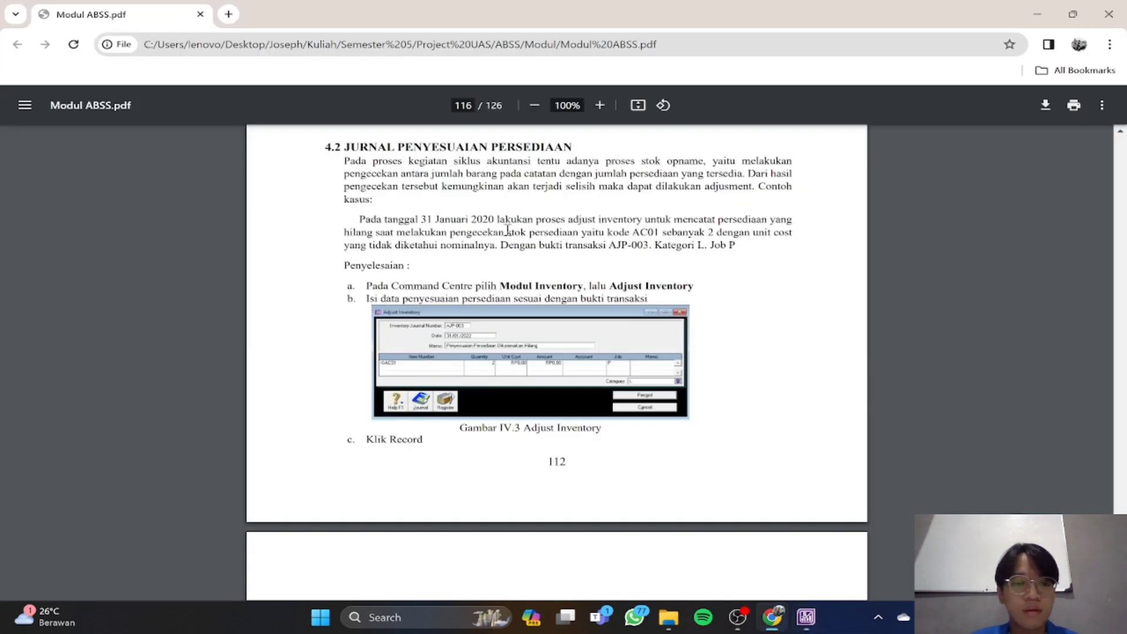
pyautogui.scroll(-15, 505, 230)
pyautogui.scroll(2, 505, 230)
pyautogui.scroll(-1, 491, 215)
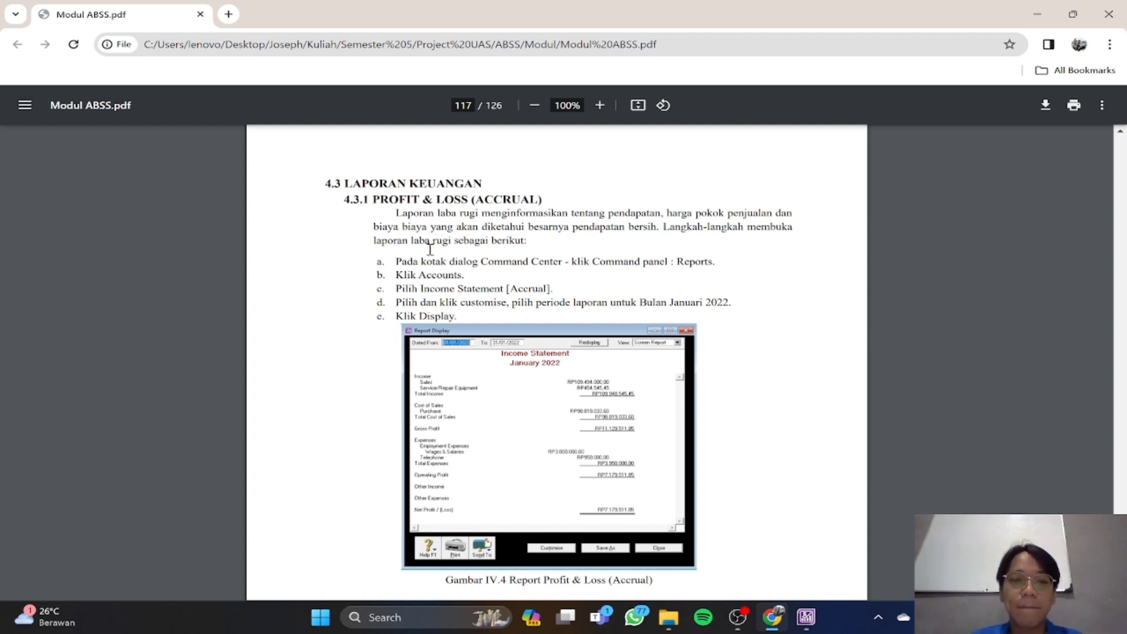
pyautogui.scroll(-1, 535, 209)
pyautogui.scroll(1, 535, 209)
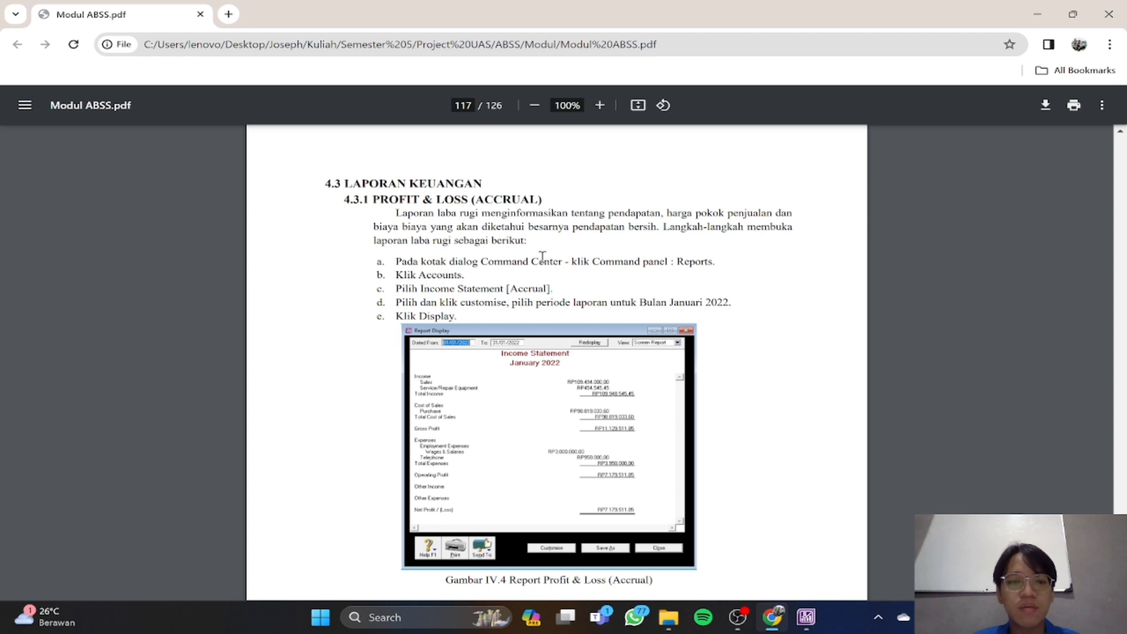
# Return to ABSS Premier and open the index of accounts reports, rechecking the report instructions in the module PDF
pyautogui.hotkey('alt', 'Tab')
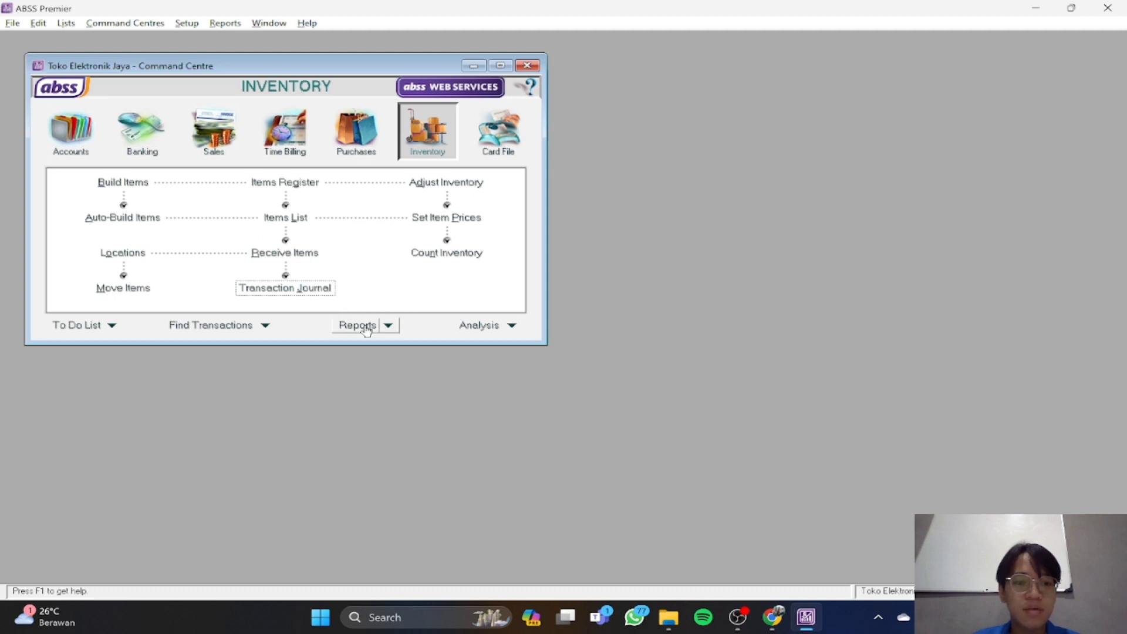
pyautogui.click(388, 326)
pyautogui.hotkey('alt', 'Tab')
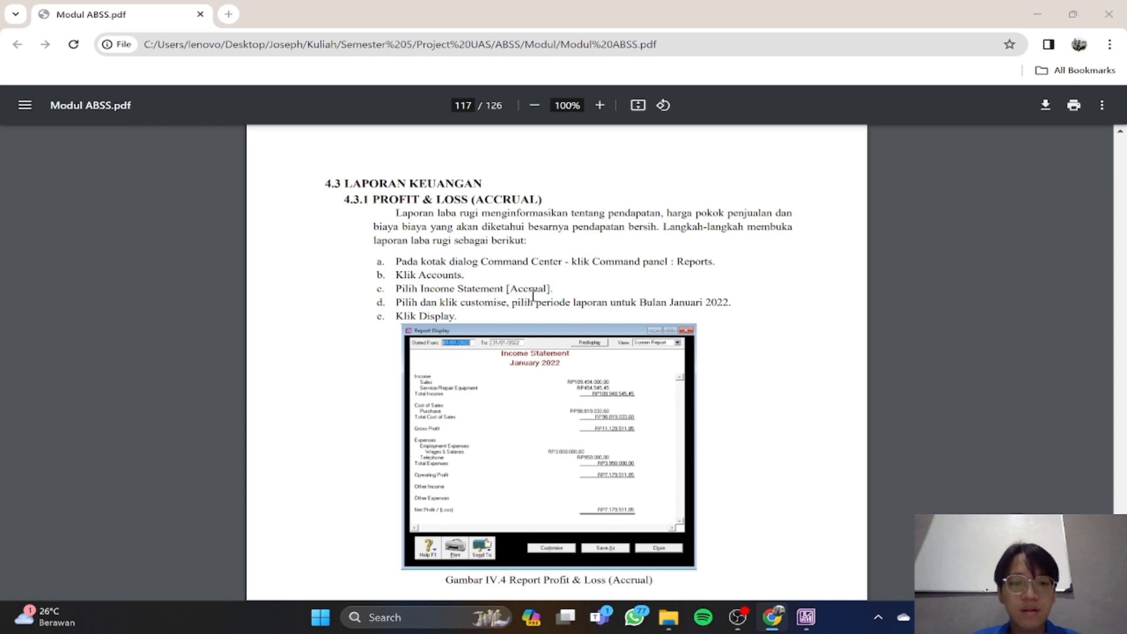
pyautogui.hotkey('alt', 'Tab')
pyautogui.click(388, 326)
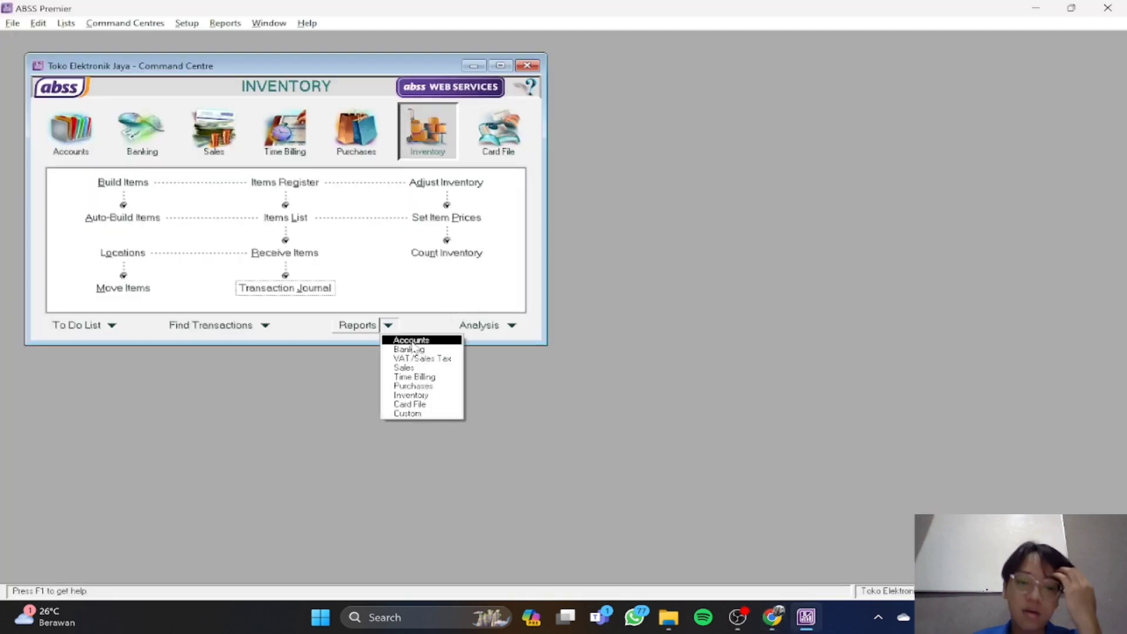
pyautogui.click(410, 341)
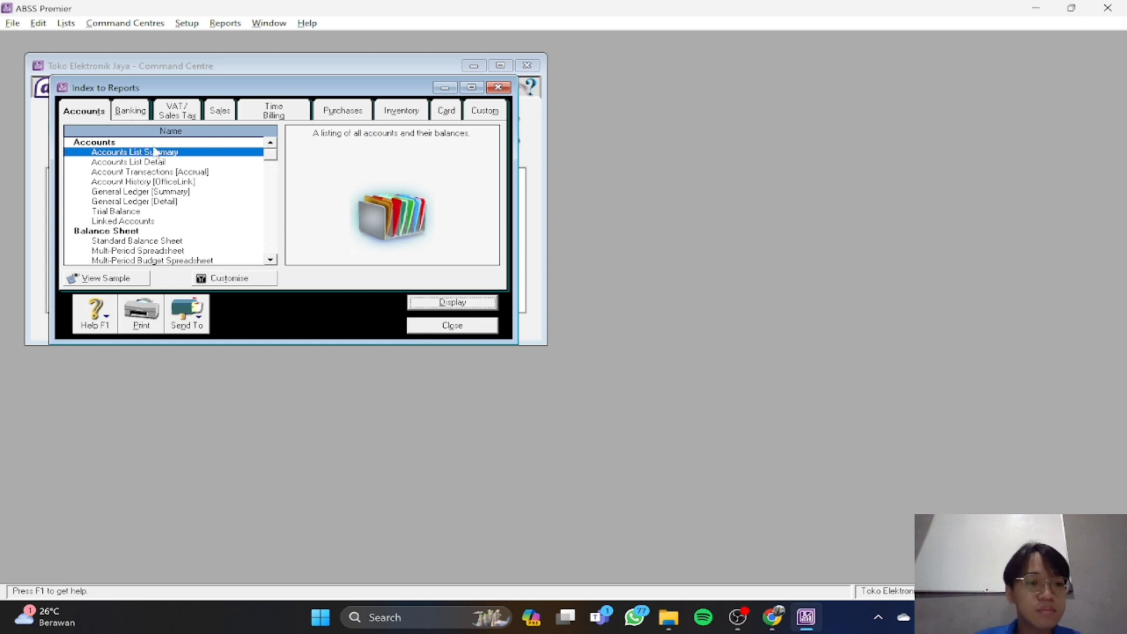
# Select the Income Statement [Accrual] report, recheck the module PDF's instructions, and open the report's customisation
pyautogui.scroll(-4, 193, 189)
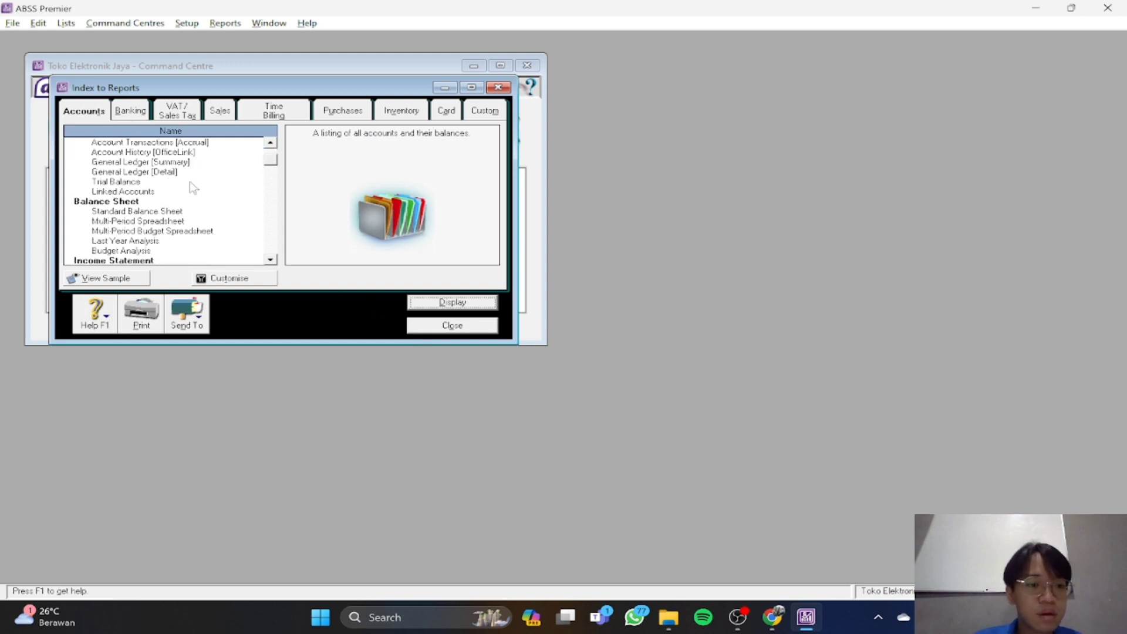
pyautogui.click(176, 192)
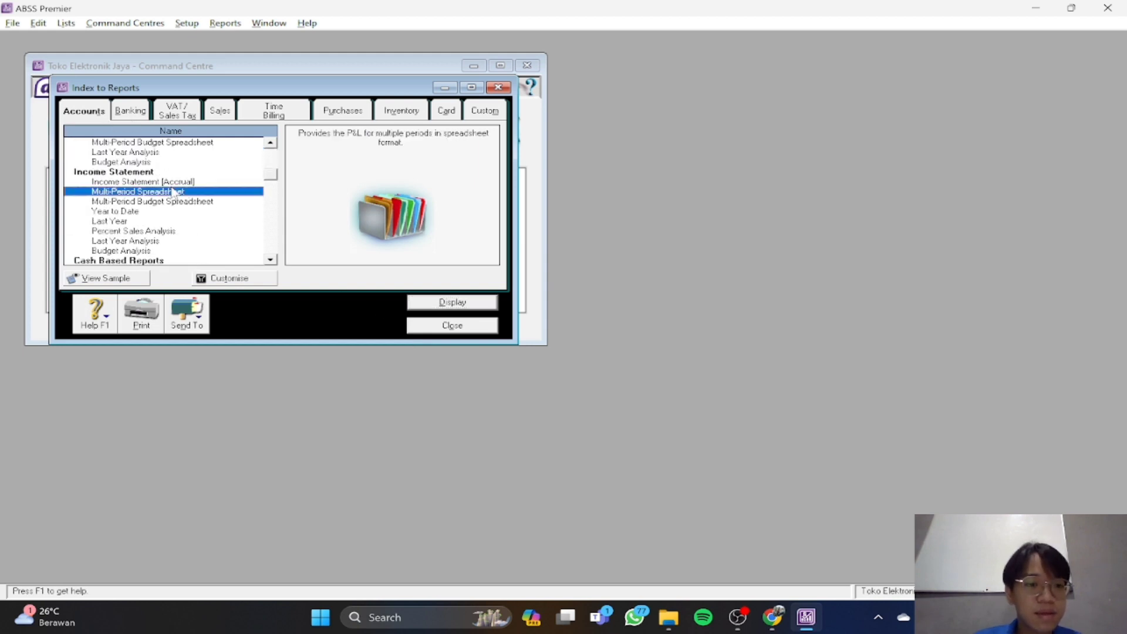
pyautogui.doubleClick(146, 182)
pyautogui.hotkey('alt', 'Tab')
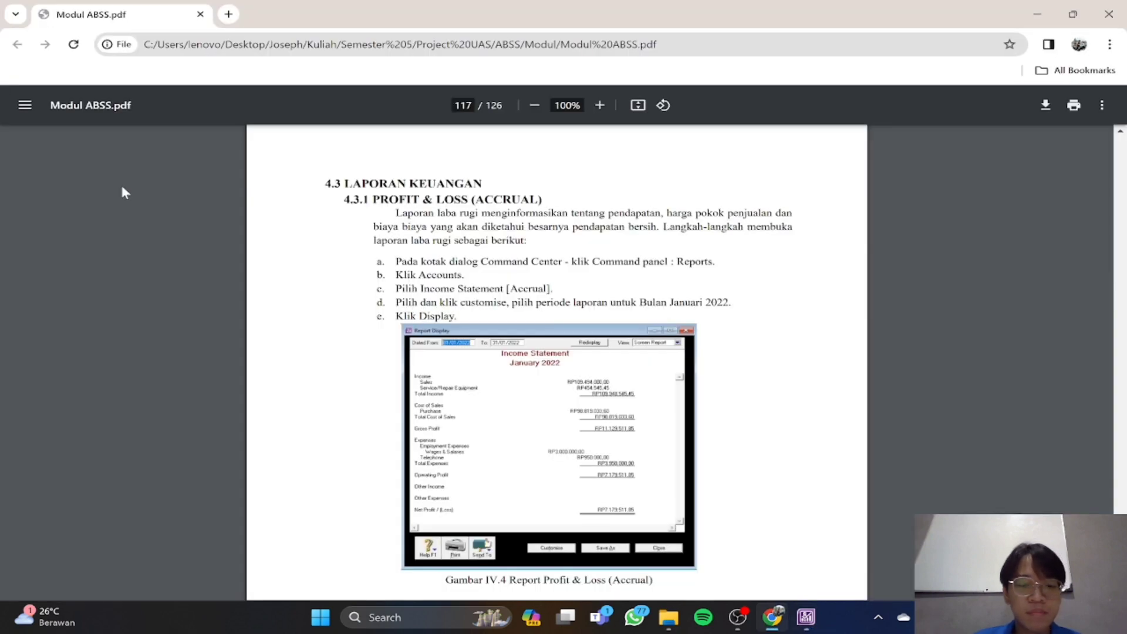
pyautogui.hotkey('alt', 'Tab')
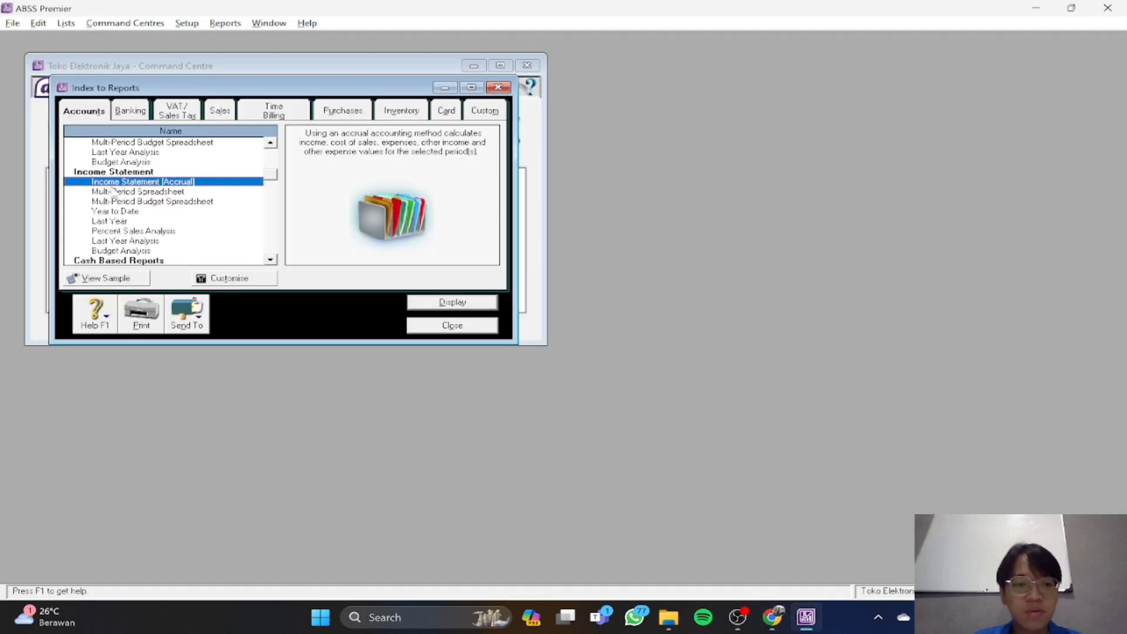
pyautogui.click(229, 278)
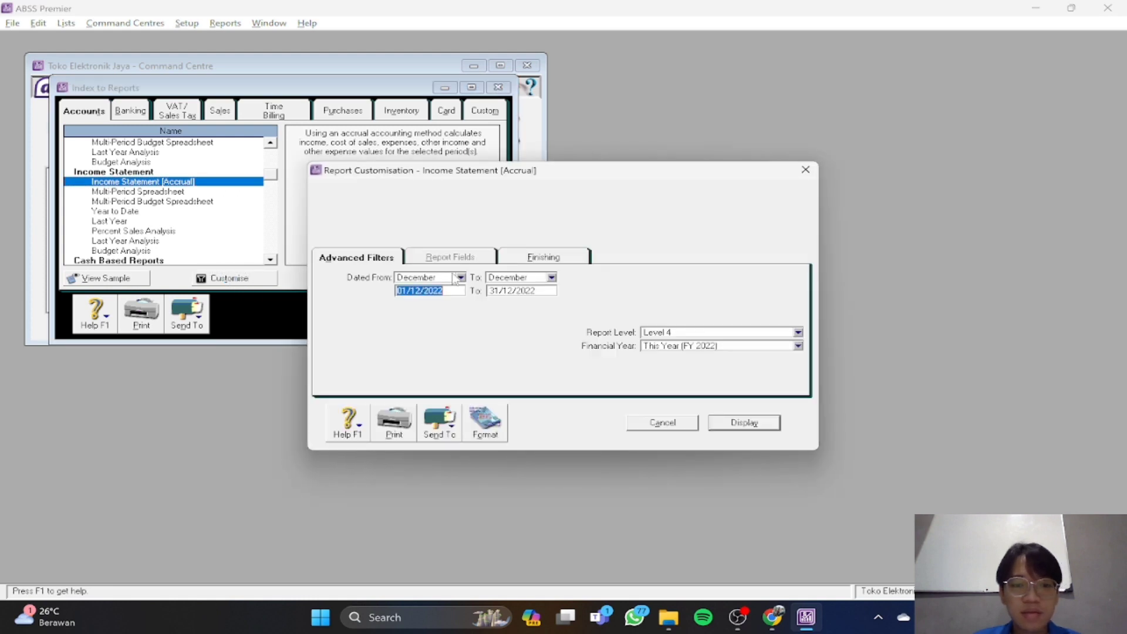
# Set the income statement period from January to January, 01/01/2022 through 31/01/2022, and display the report in an enlarged view
pyautogui.click(459, 277)
pyautogui.click(433, 289)
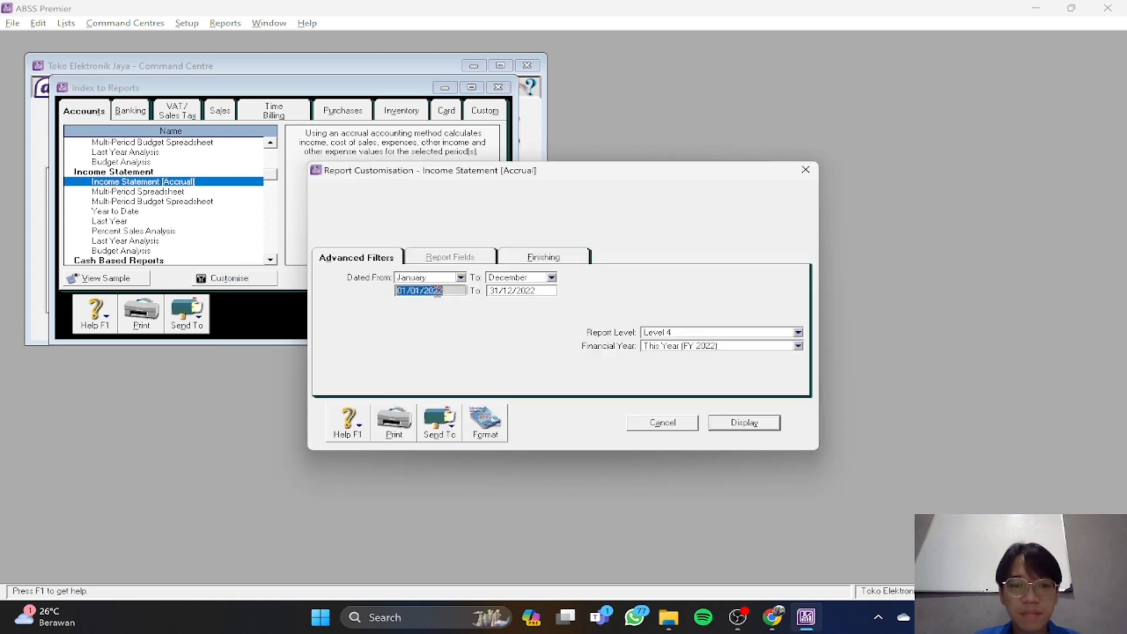
pyautogui.click(550, 278)
pyautogui.click(508, 291)
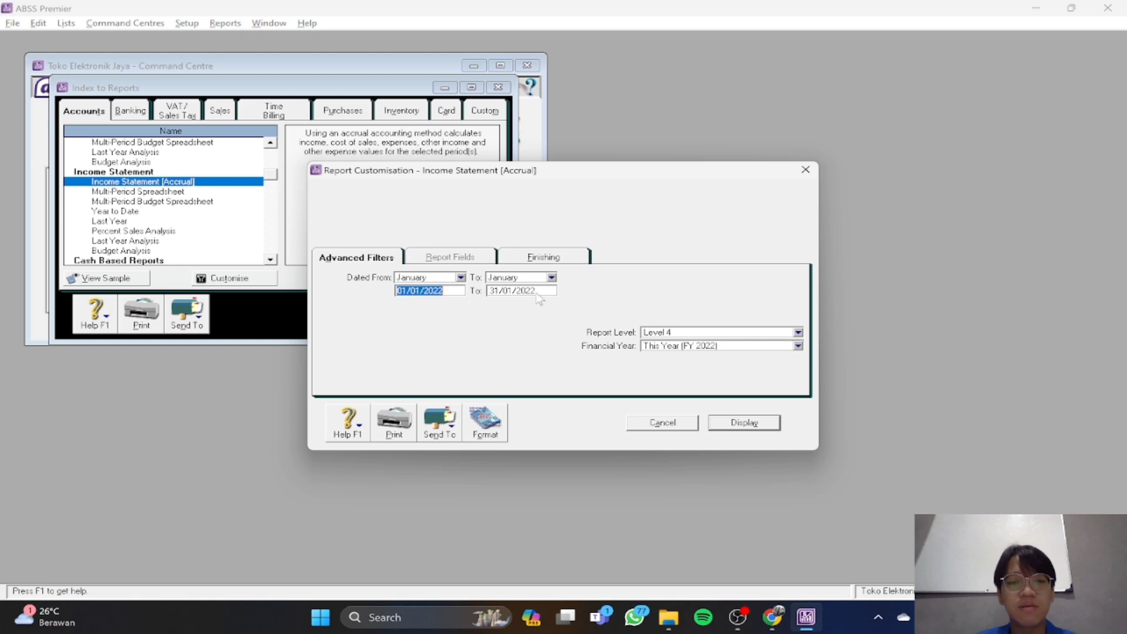
pyautogui.click(744, 421)
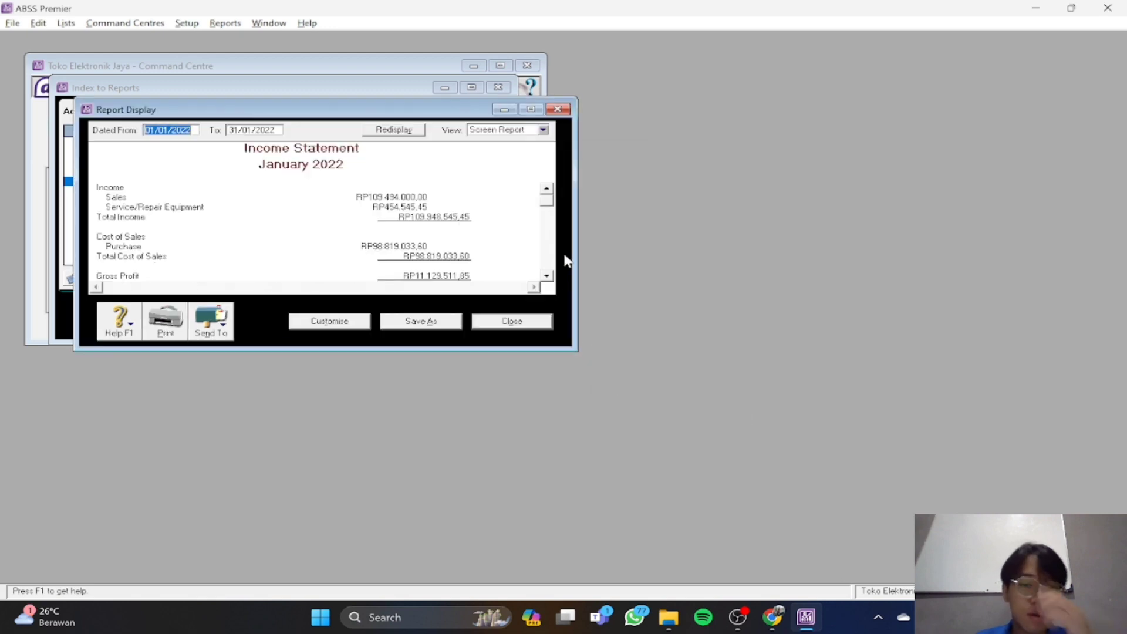
pyautogui.click(531, 109)
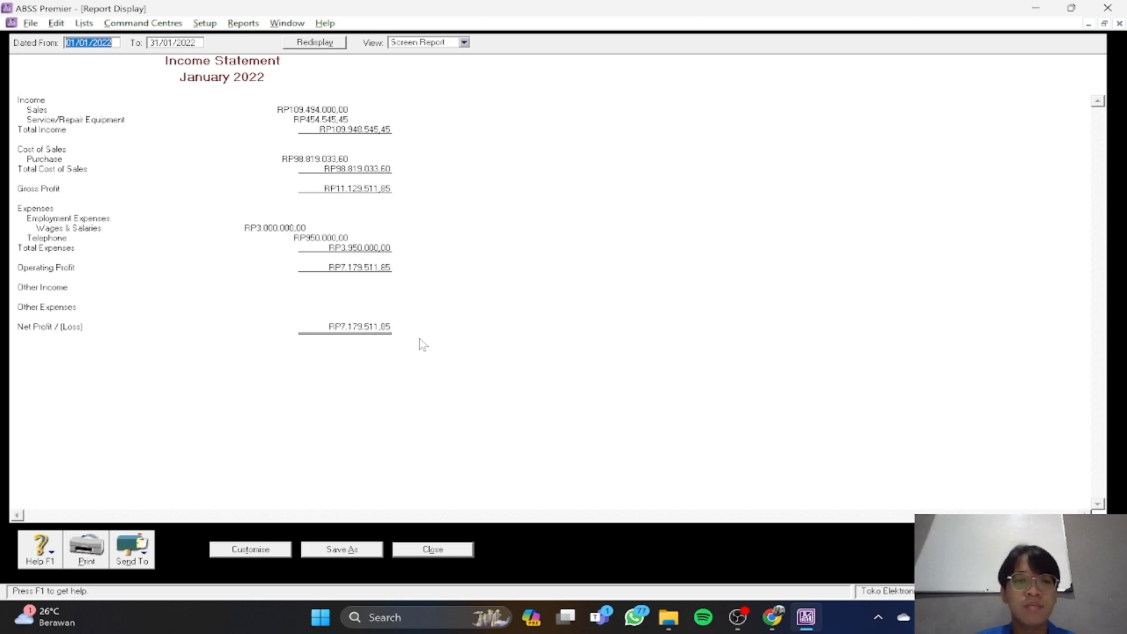
# Switch to the module PDF, read the start of section 4.3.2 on Account Transaction (Accrual), and return to ABSS Premier
pyautogui.hotkey('alt', 'Tab')
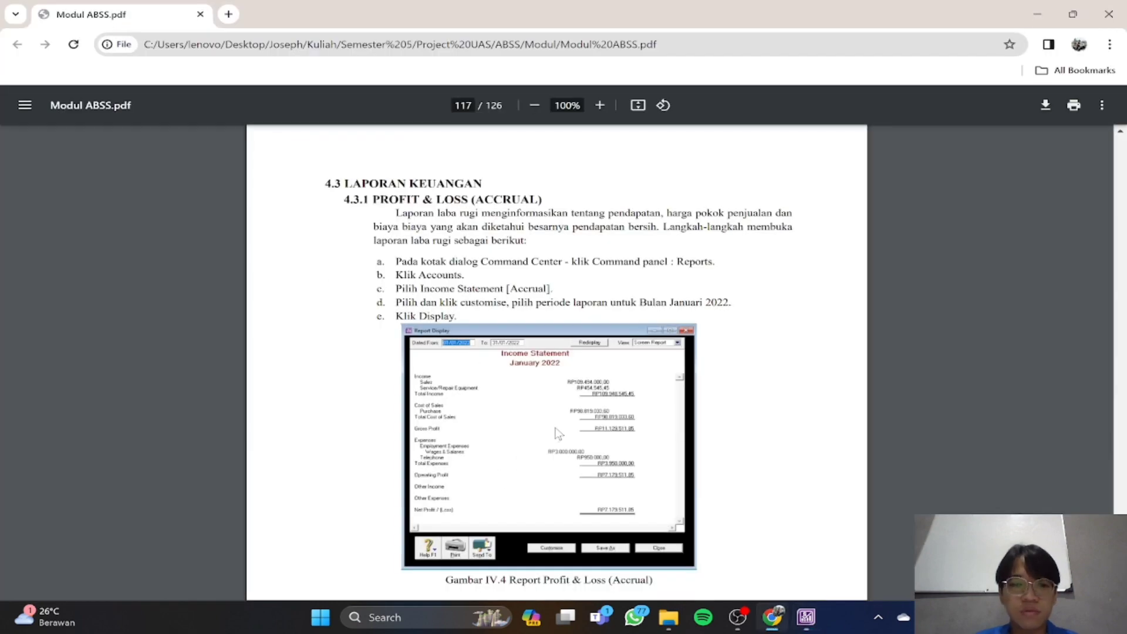
pyautogui.scroll(-7, 568, 359)
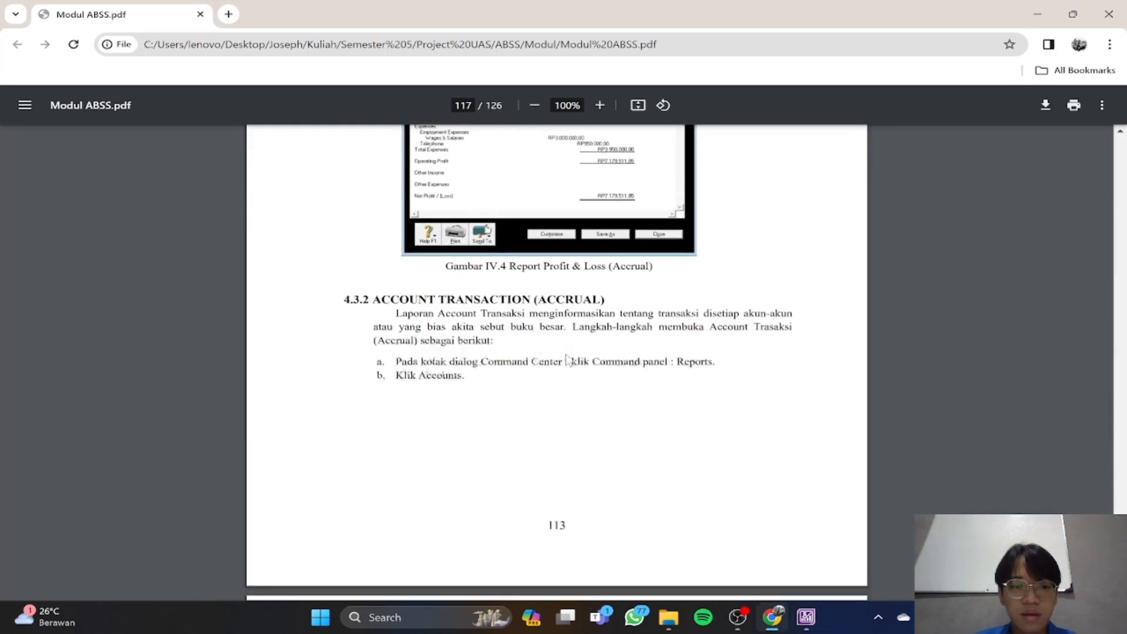
pyautogui.scroll(-1, 569, 359)
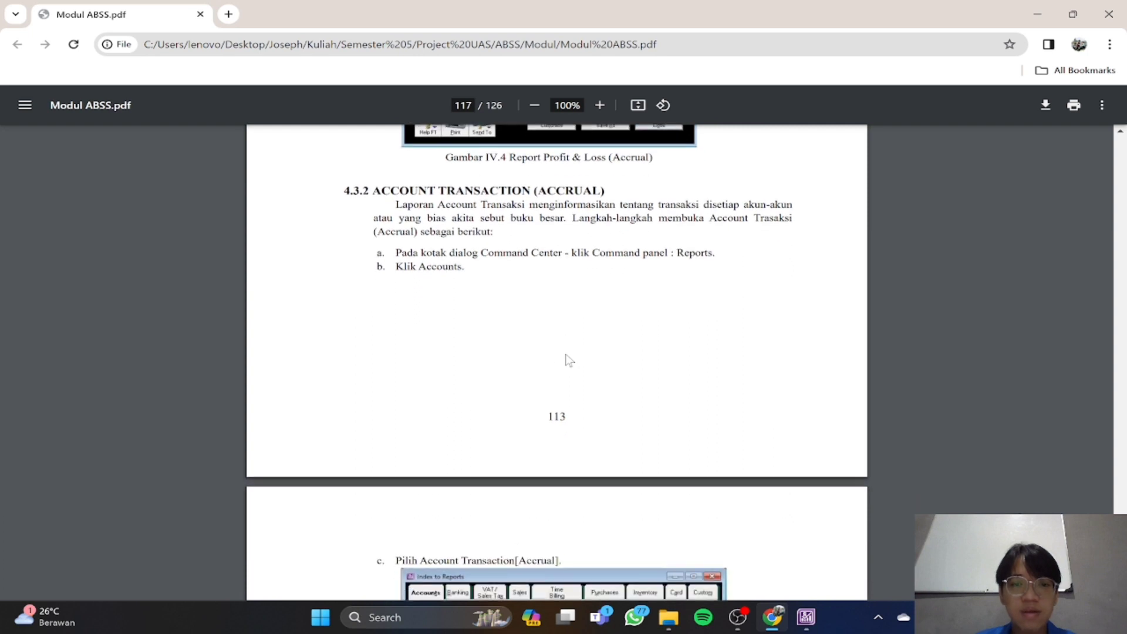
pyautogui.hotkey('alt', 'Tab')
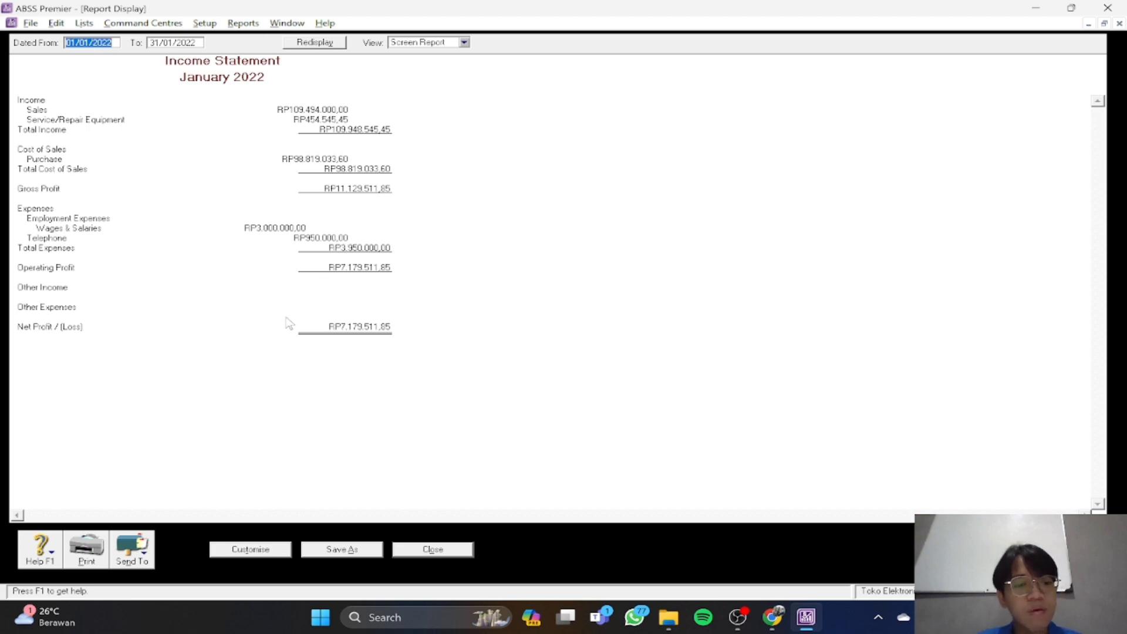
# Check the export formats offered for the income statement, and close the report and the report index
pyautogui.click(144, 565)
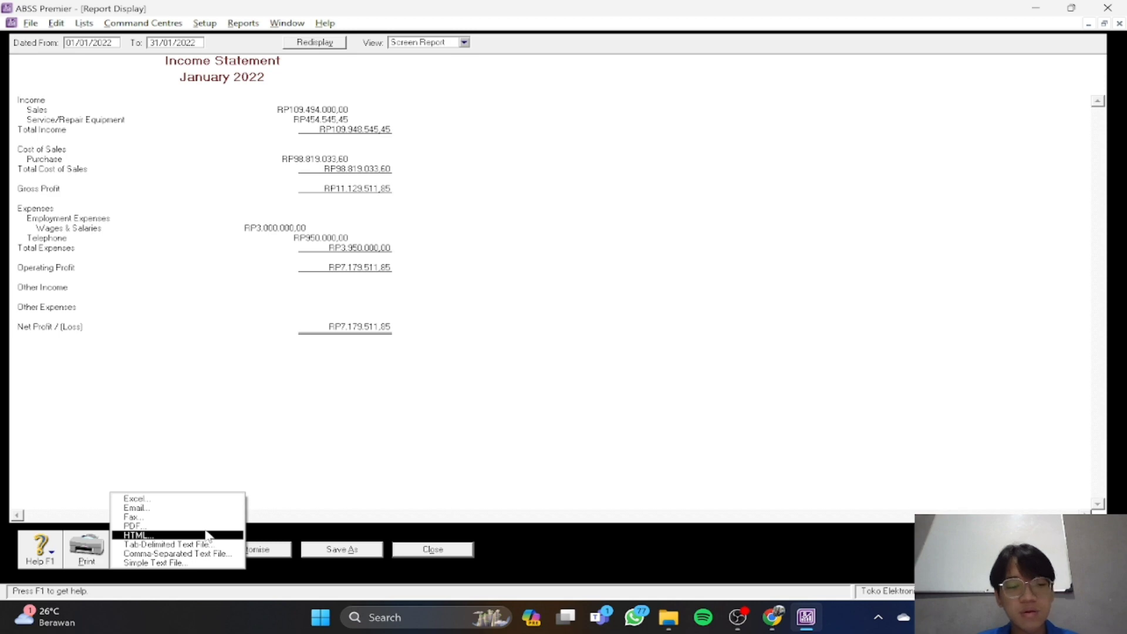
pyautogui.click(475, 458)
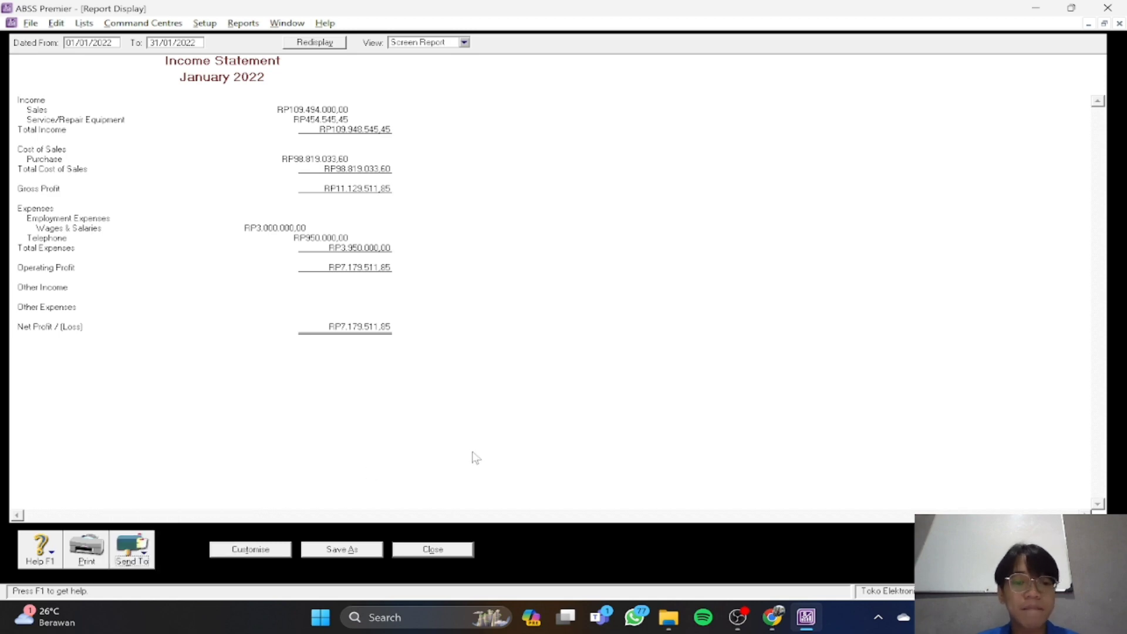
pyautogui.click(442, 549)
pyautogui.hotkey('alt', 'Tab')
pyautogui.hotkey('alt', 'Tab')
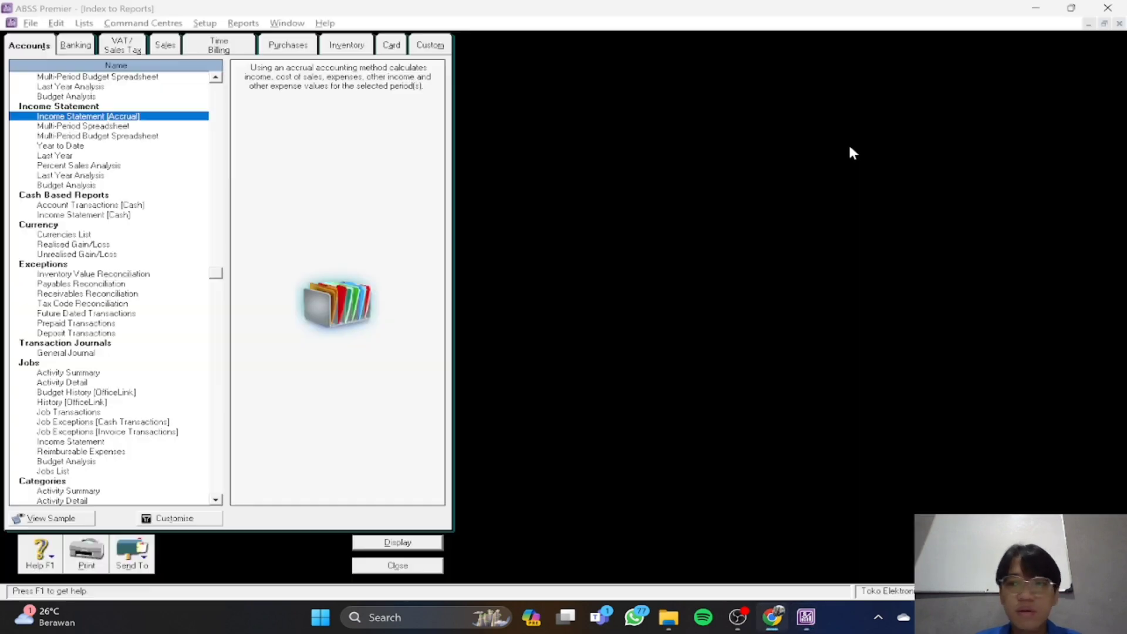
pyautogui.hotkey('alt', 'Tab')
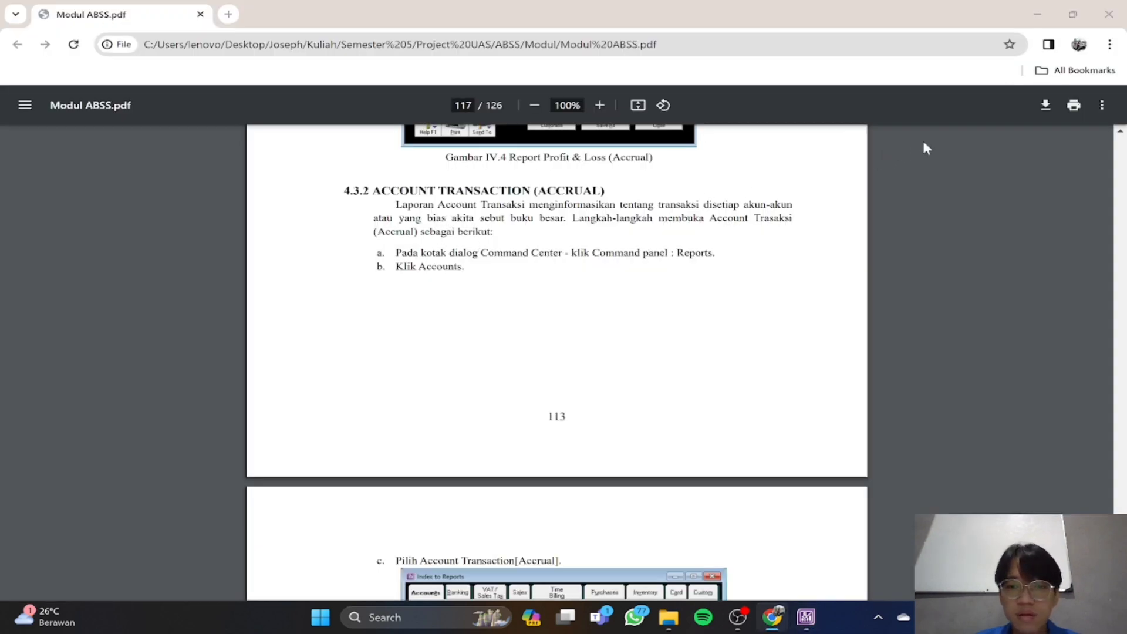
pyautogui.hotkey('alt', 'Tab')
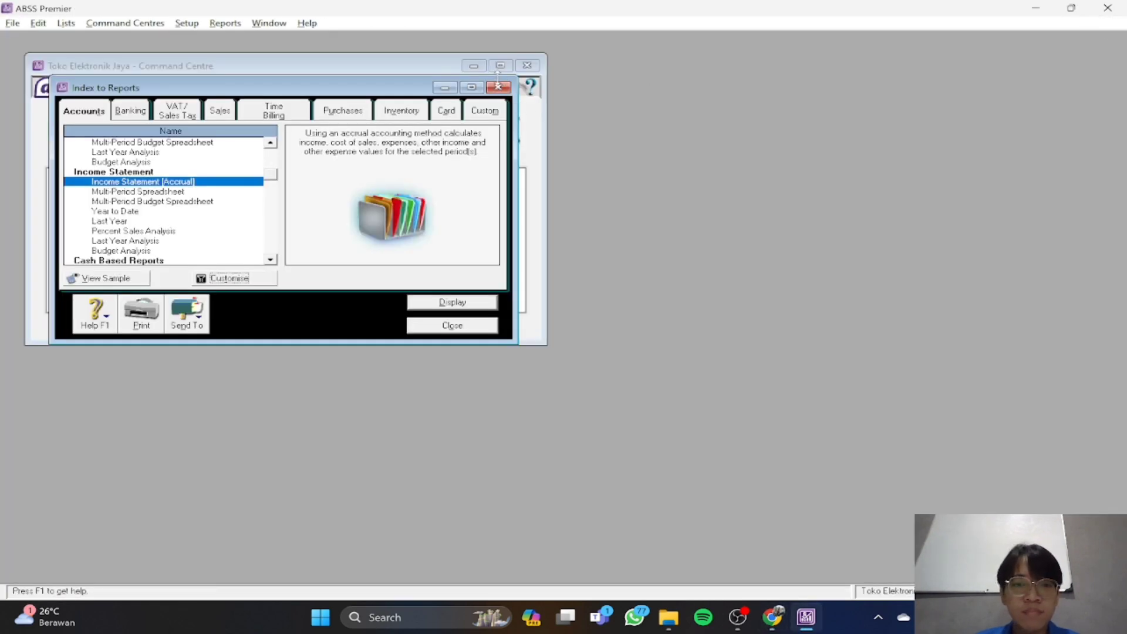
pyautogui.click(498, 87)
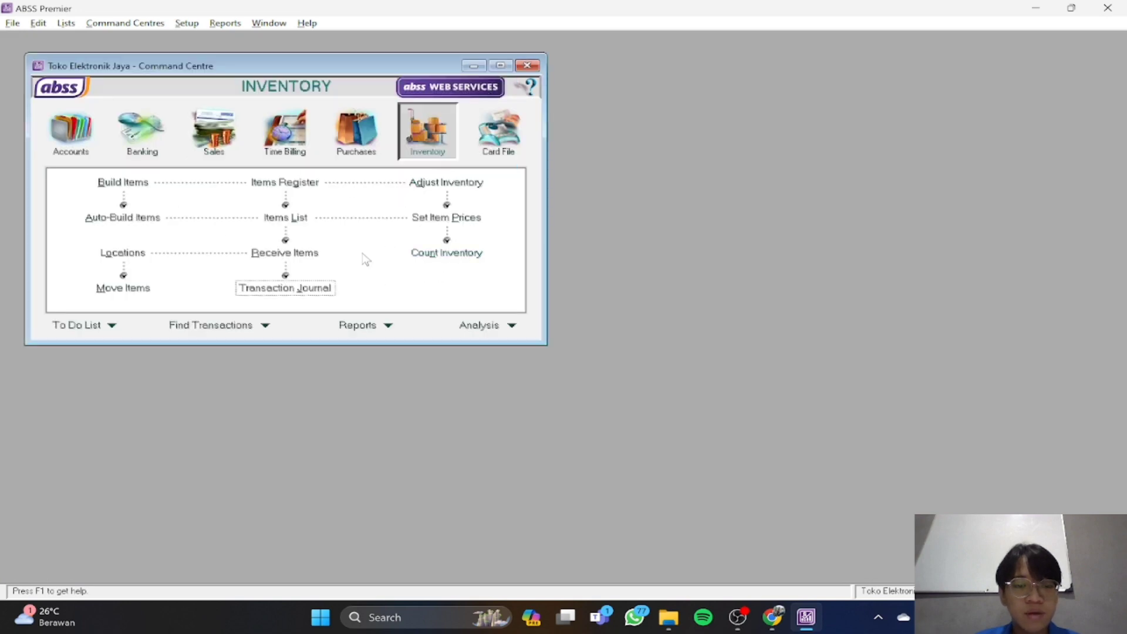
# Reopen the index of accounts reports, check which report the module PDF calls for, and select Account Transactions [Accrual]
pyautogui.click(384, 325)
pyautogui.click(405, 338)
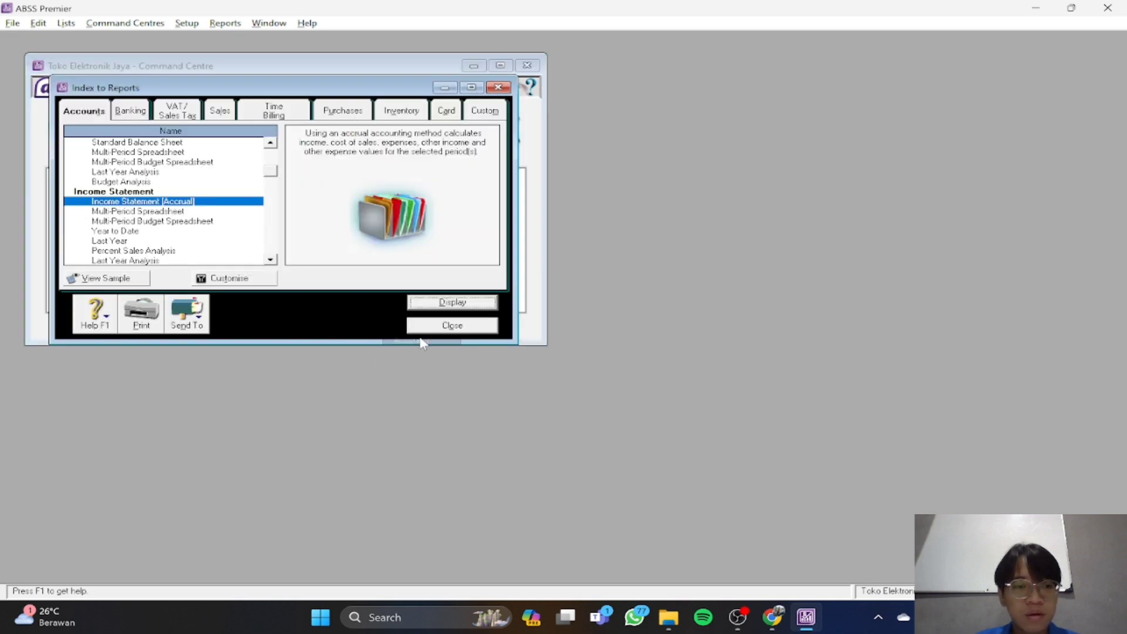
pyautogui.hotkey('alt', 'Tab')
pyautogui.scroll(-3, 380, 264)
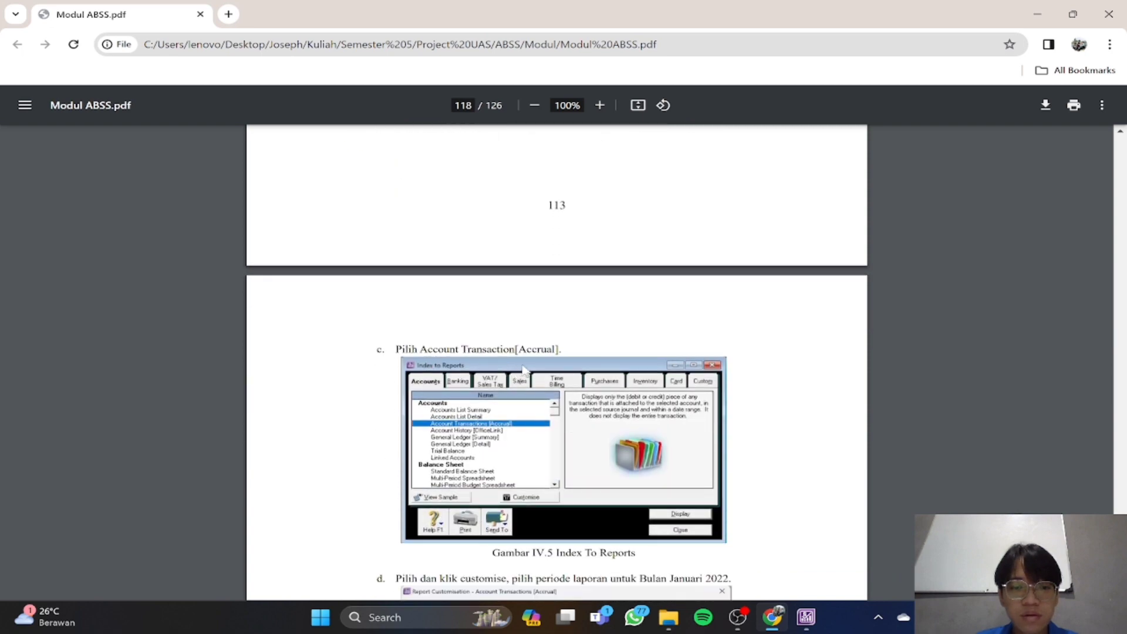
pyautogui.hotkey('alt', 'Tab')
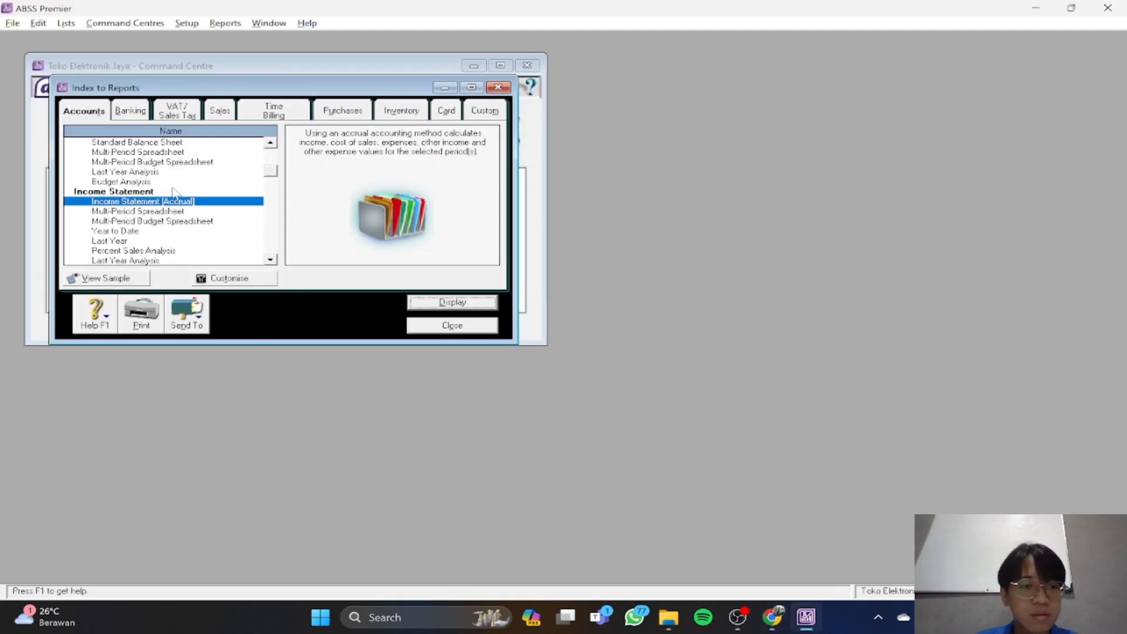
pyautogui.scroll(2, 174, 192)
pyautogui.scroll(1, 174, 192)
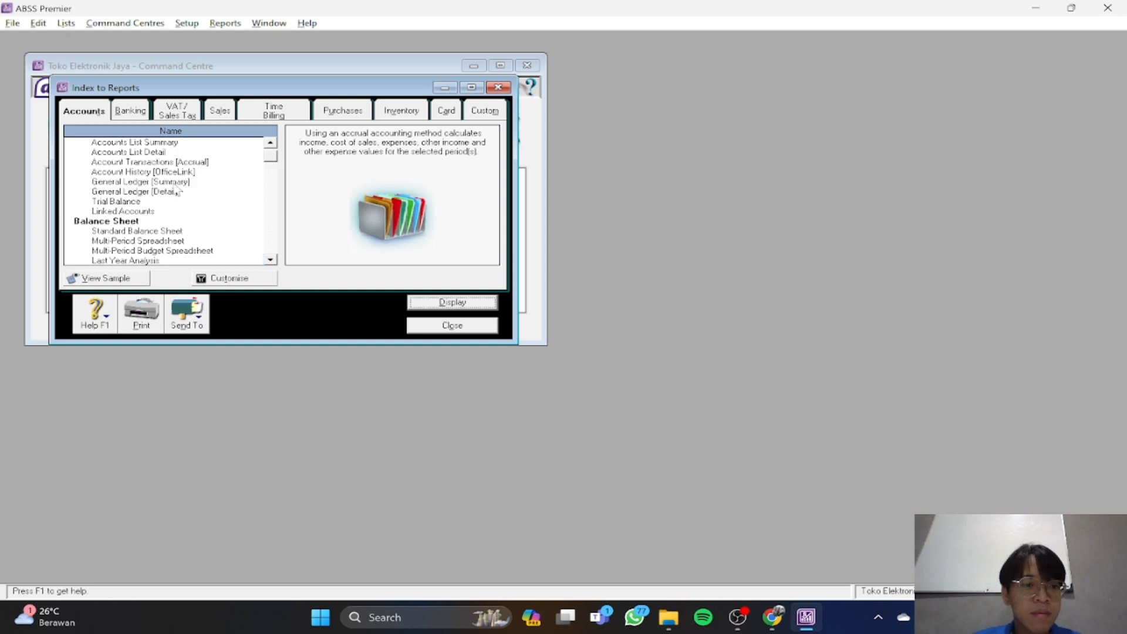
pyautogui.scroll(1, 176, 192)
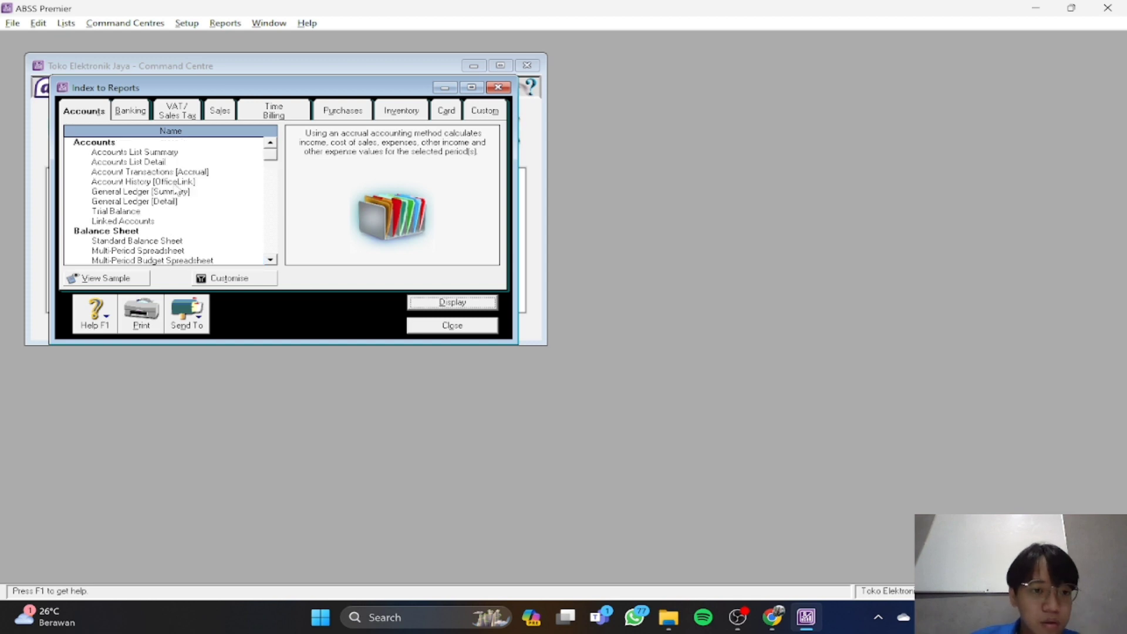
pyautogui.click(179, 172)
# Check the report period step in the module PDF and open the customisation of the Account Transactions [Accrual] report
pyautogui.hotkey('alt', 'Tab')
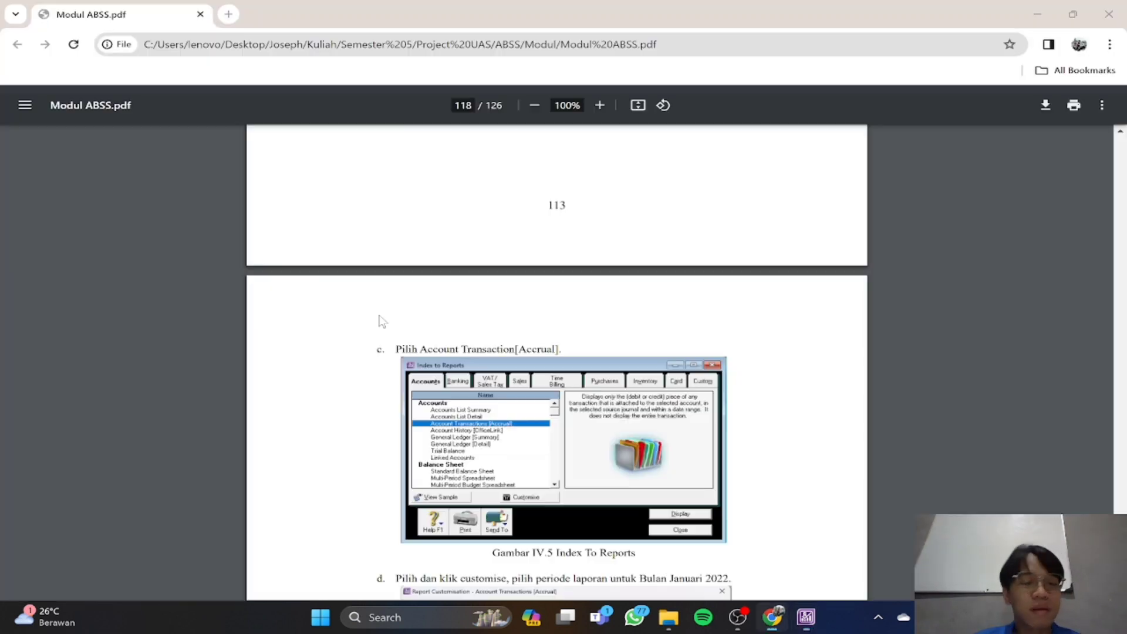
pyautogui.scroll(-3, 406, 311)
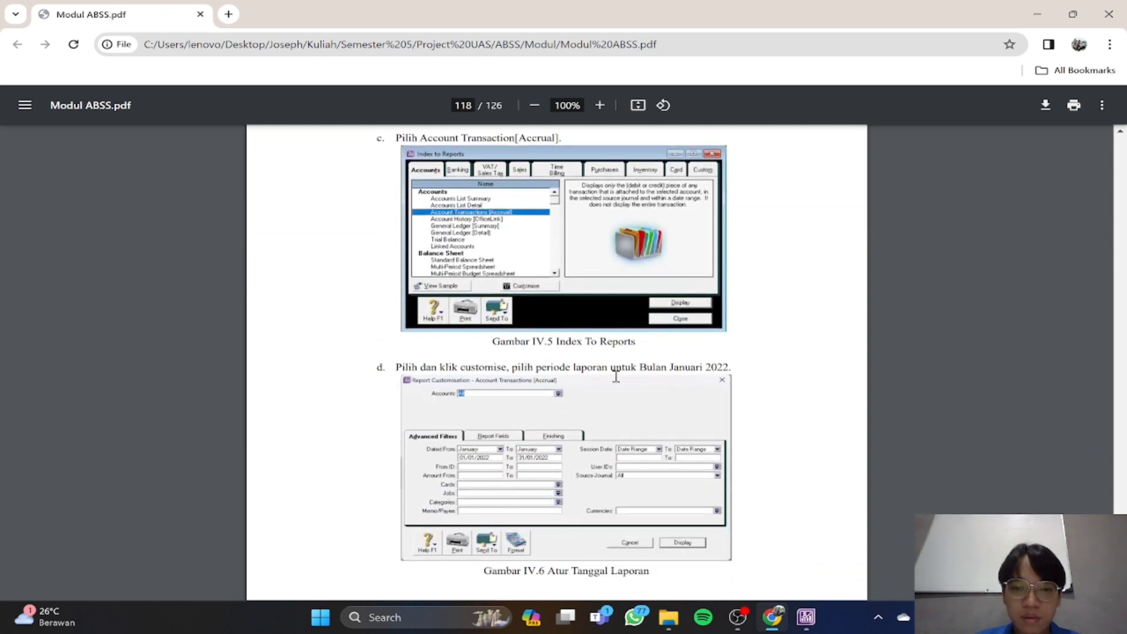
pyautogui.hotkey('alt', 'Tab')
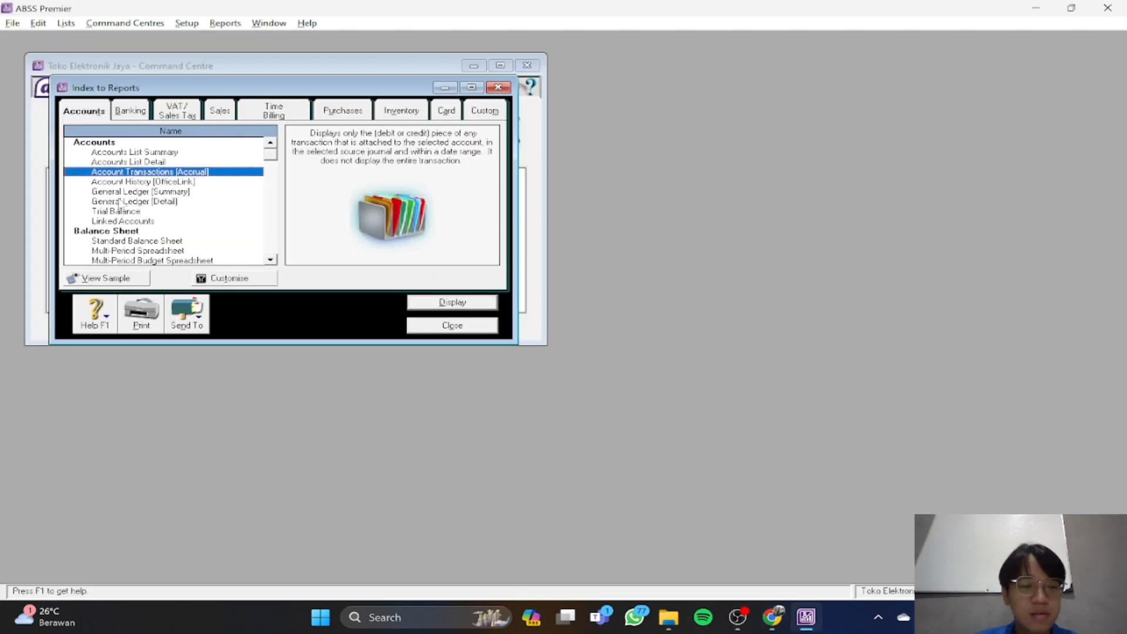
pyautogui.click(218, 279)
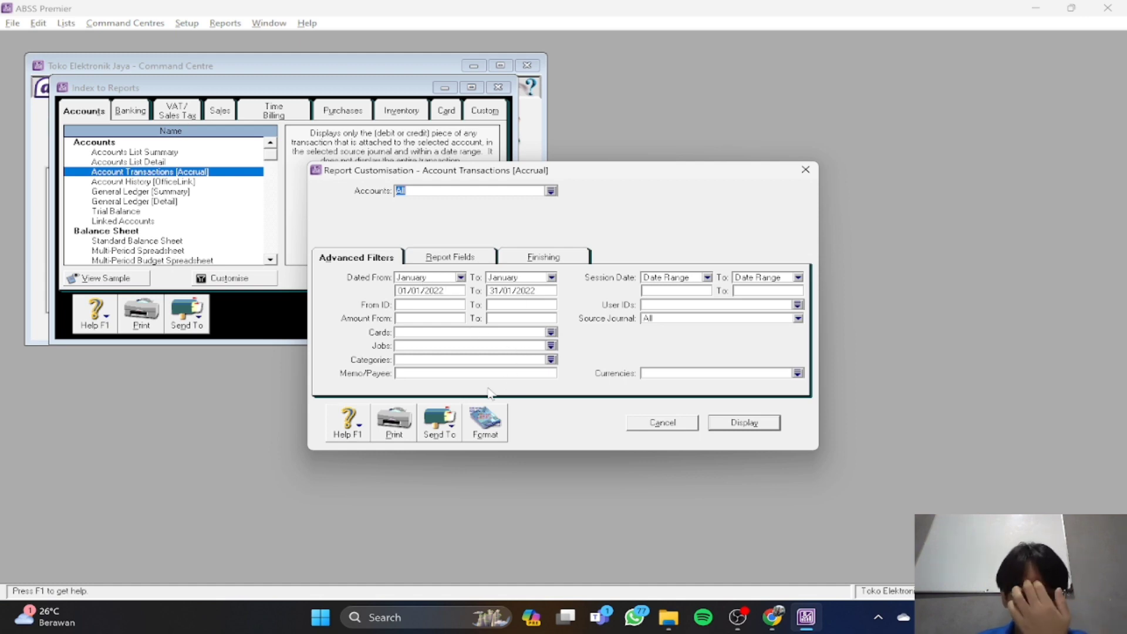
# Read the module PDF's steps for exporting and saving the account transactions report, glance at section 4.3.3, and return to ABSS Premier
pyautogui.hotkey('alt', 'Tab')
pyautogui.scroll(-7, 540, 376)
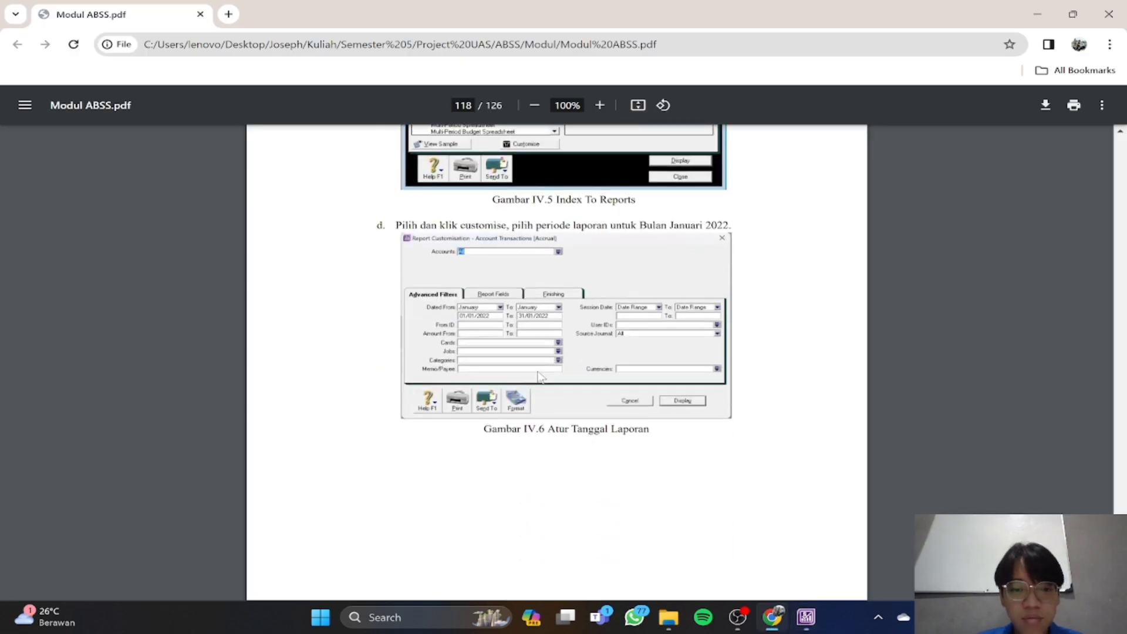
pyautogui.scroll(-10, 537, 371)
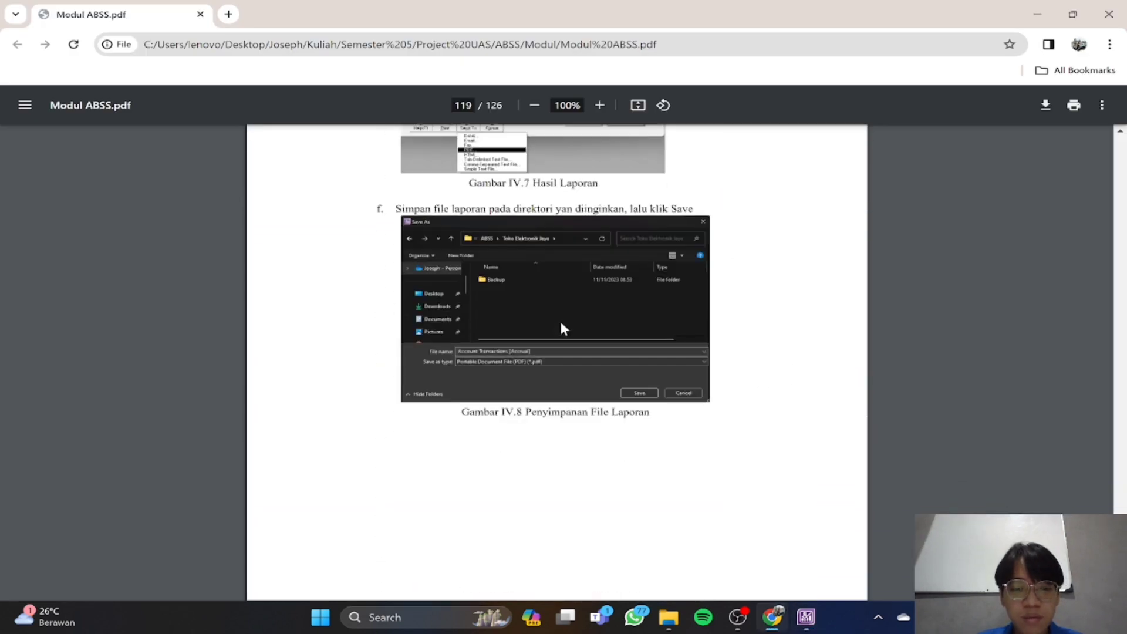
pyautogui.scroll(3, 563, 329)
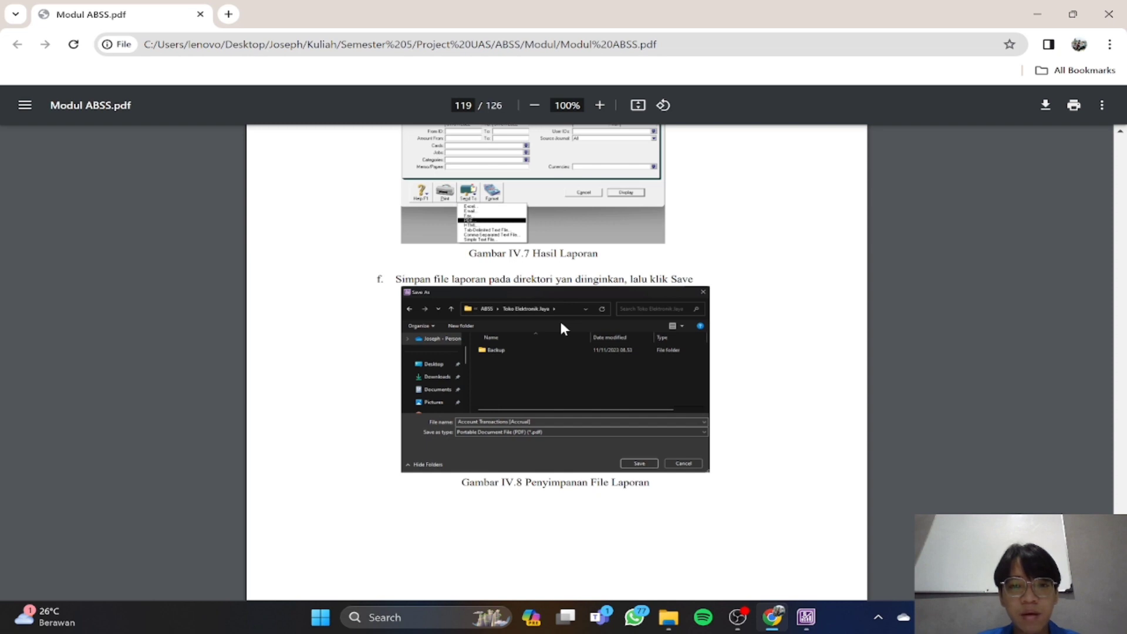
pyautogui.scroll(-6, 560, 328)
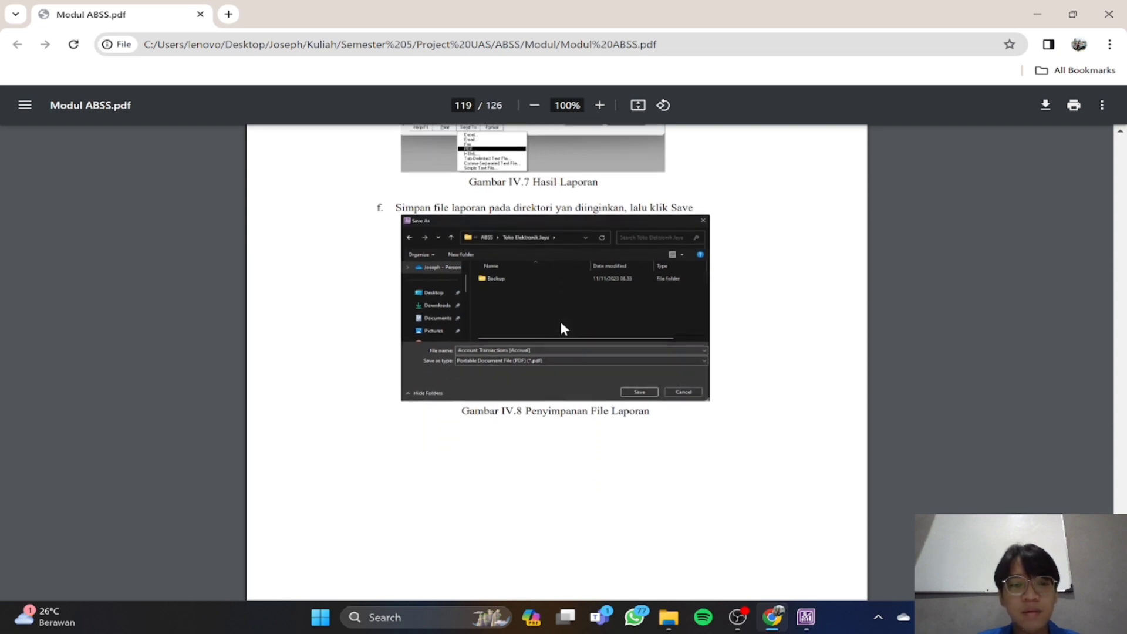
pyautogui.scroll(-5, 564, 329)
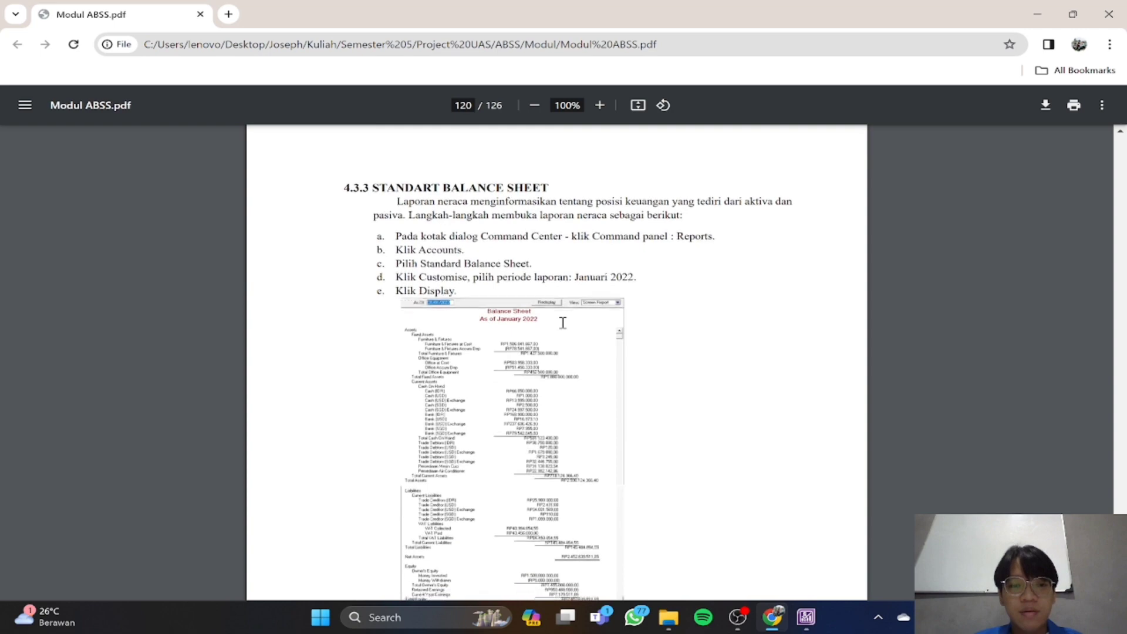
pyautogui.scroll(6, 562, 323)
pyautogui.scroll(3, 562, 323)
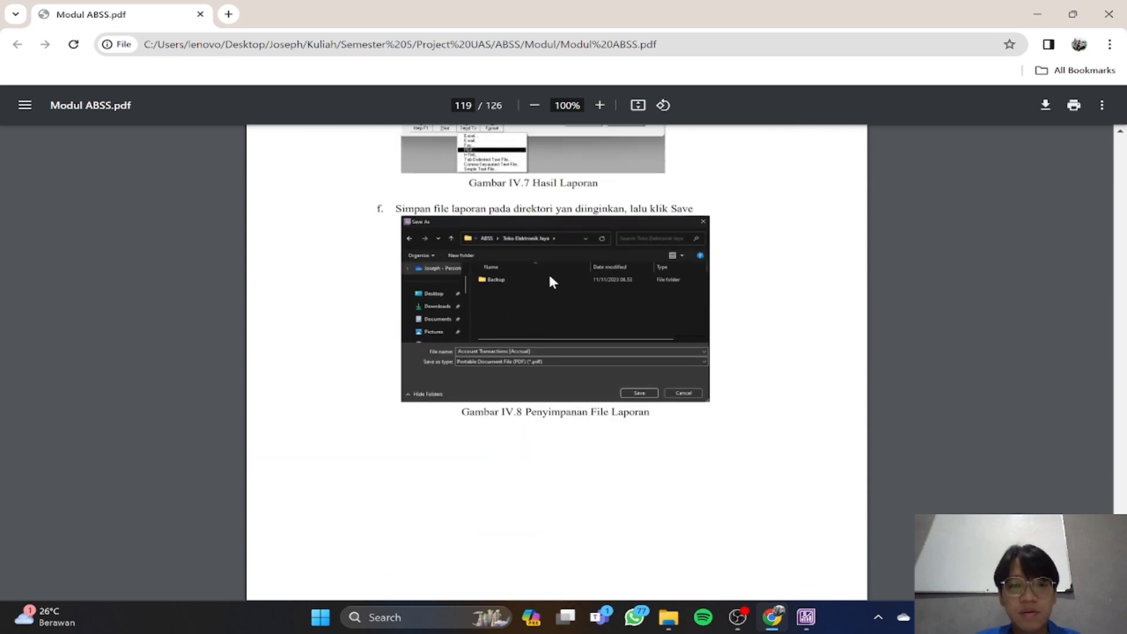
pyautogui.scroll(6, 552, 276)
pyautogui.scroll(-1, 554, 269)
pyautogui.hotkey('alt', 'Tab')
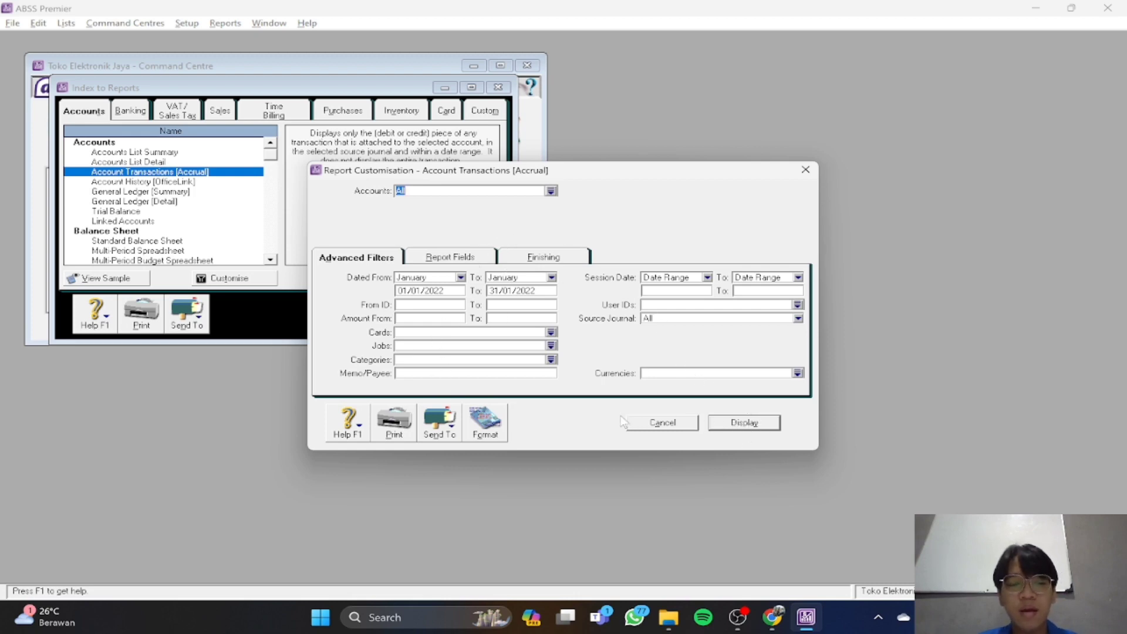
# Check the export formats offered, and display the Account Transactions [Accrual] report for 01/01/2022 to 31/01/2022 in a maximised window
pyautogui.click(442, 430)
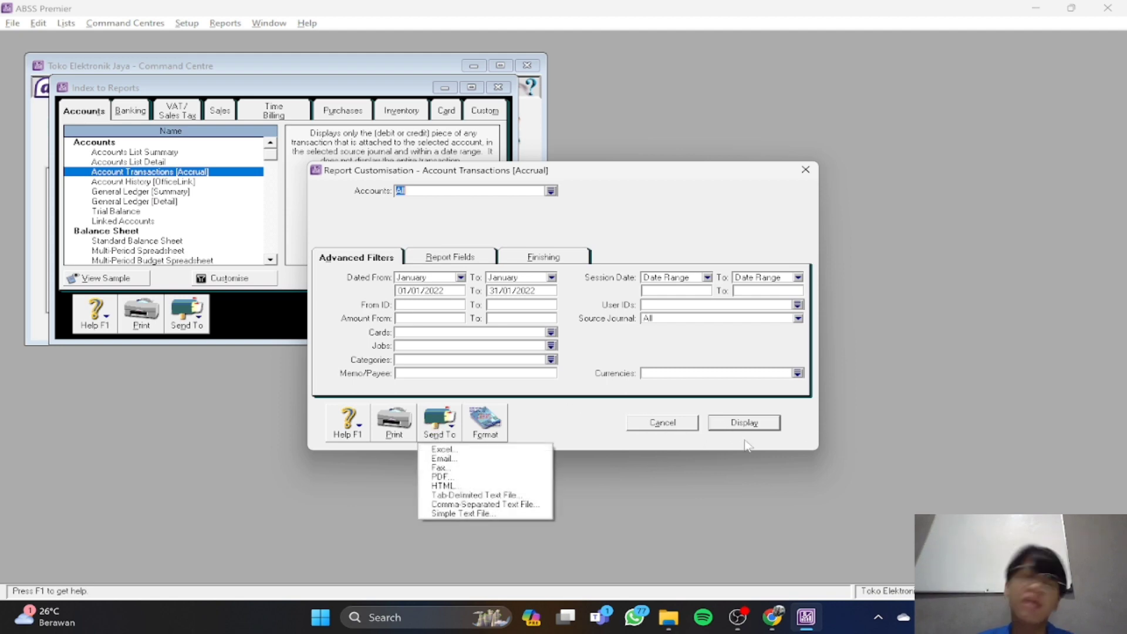
pyautogui.click(752, 422)
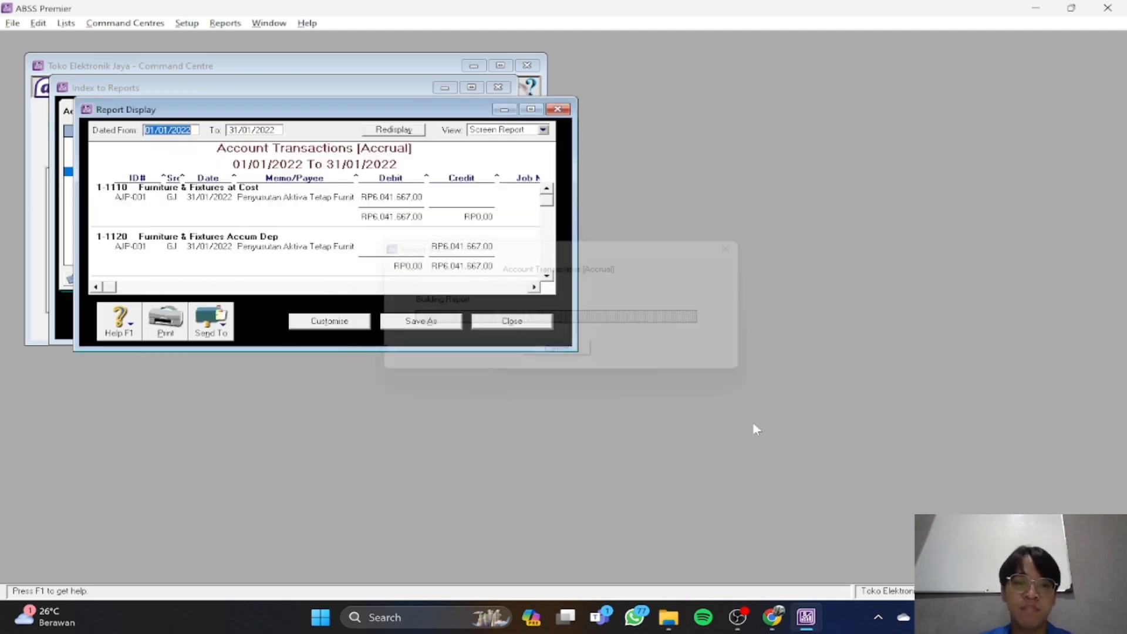
pyautogui.click(530, 109)
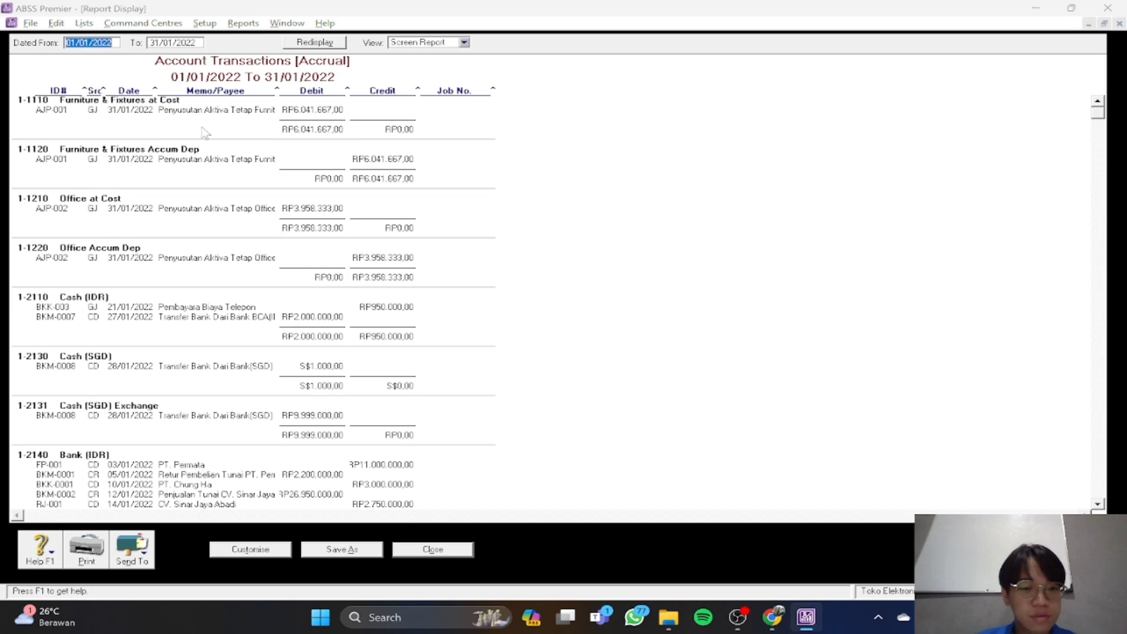
# Switch to the module PDF, review its steps for selecting and customising the account transactions report, and return to ABSS Premier
pyautogui.hotkey('alt', 'Tab')
pyautogui.scroll(5, 420, 273)
pyautogui.scroll(15, 420, 273)
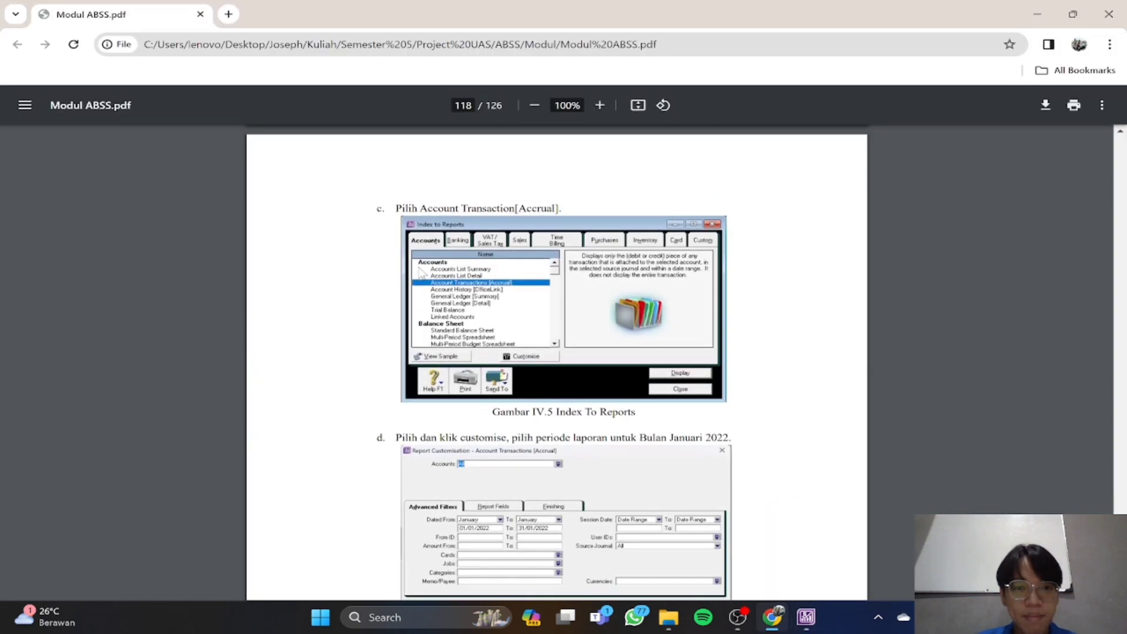
pyautogui.scroll(-3, 420, 272)
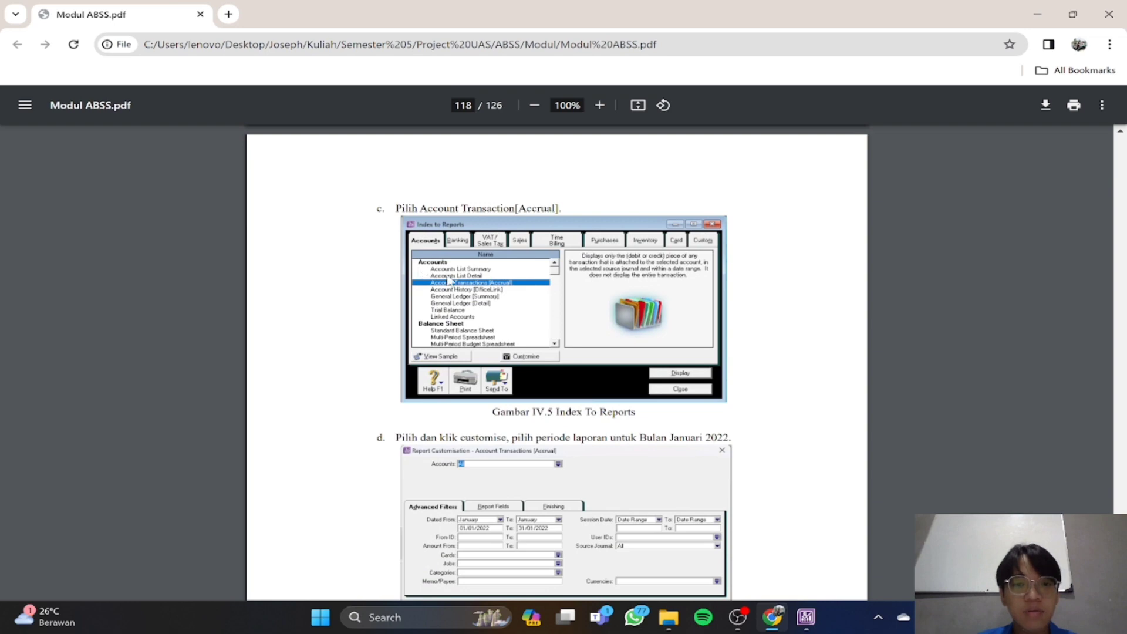
pyautogui.hotkey('alt', 'Tab')
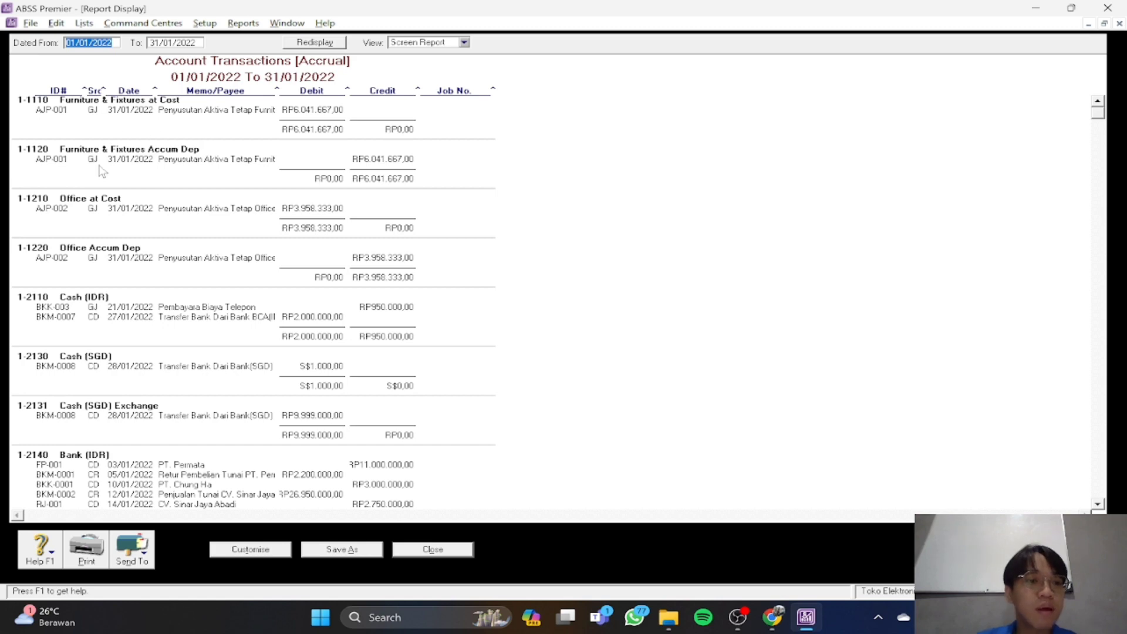
# Examine the debit and credit entries of all accounts in the Account Transactions [Accrual] report, and close the report
pyautogui.scroll(-1, 174, 189)
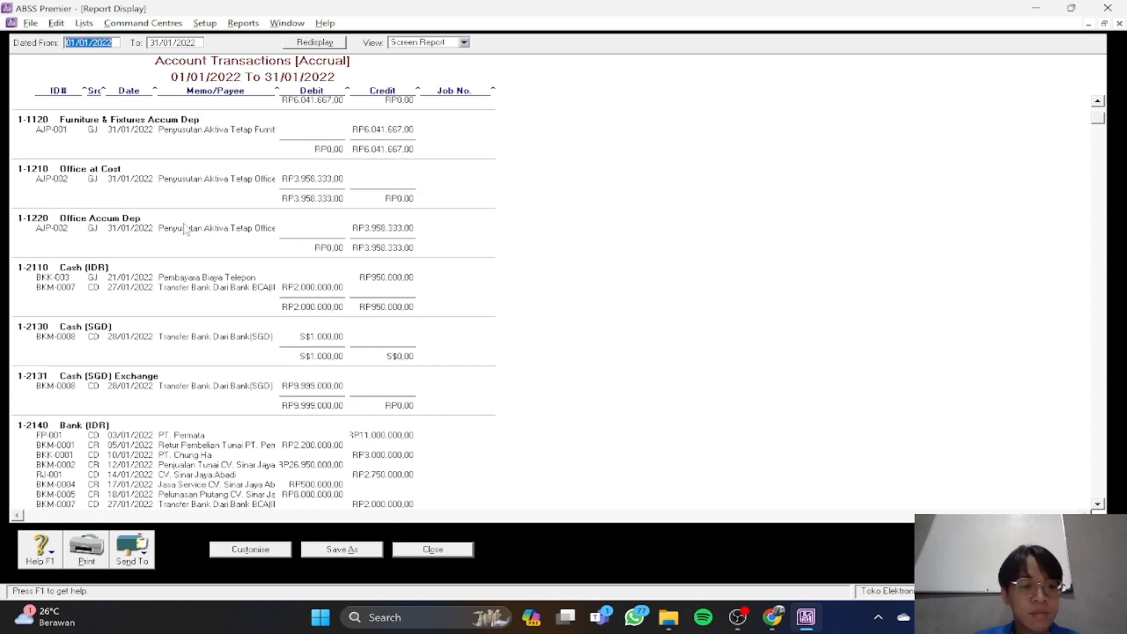
pyautogui.scroll(-6, 185, 227)
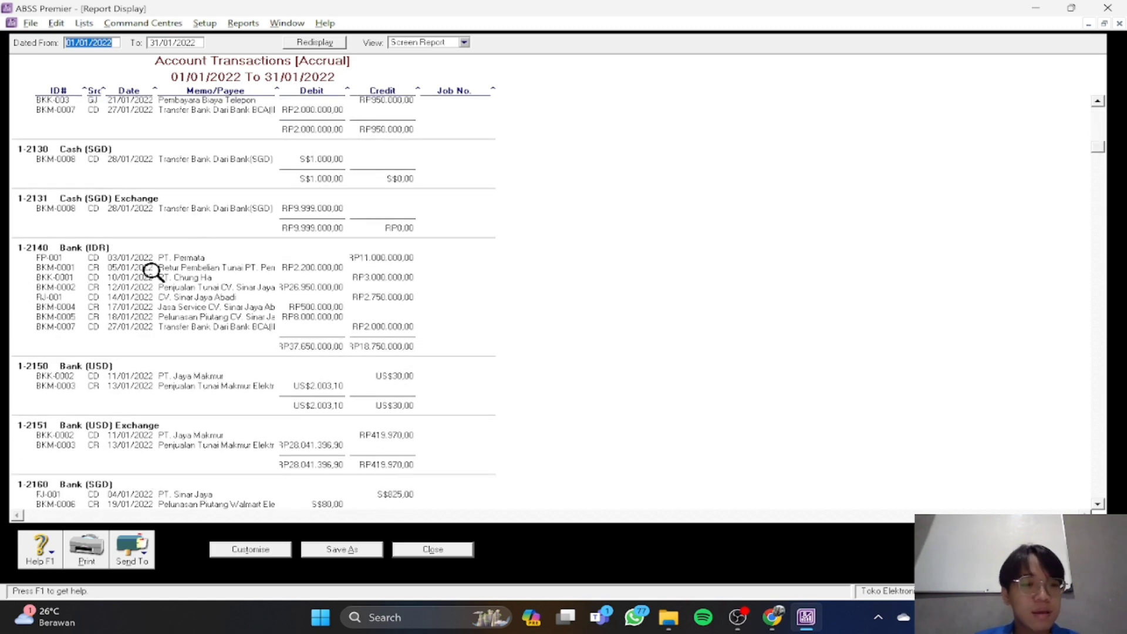
pyautogui.scroll(7, 157, 269)
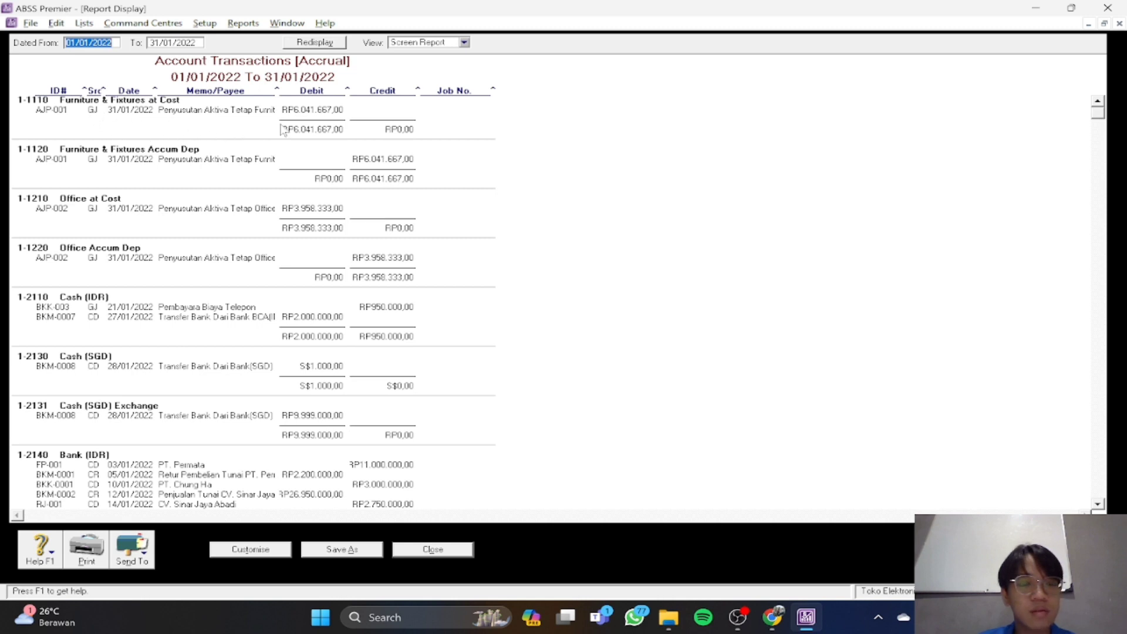
pyautogui.scroll(-15, 448, 183)
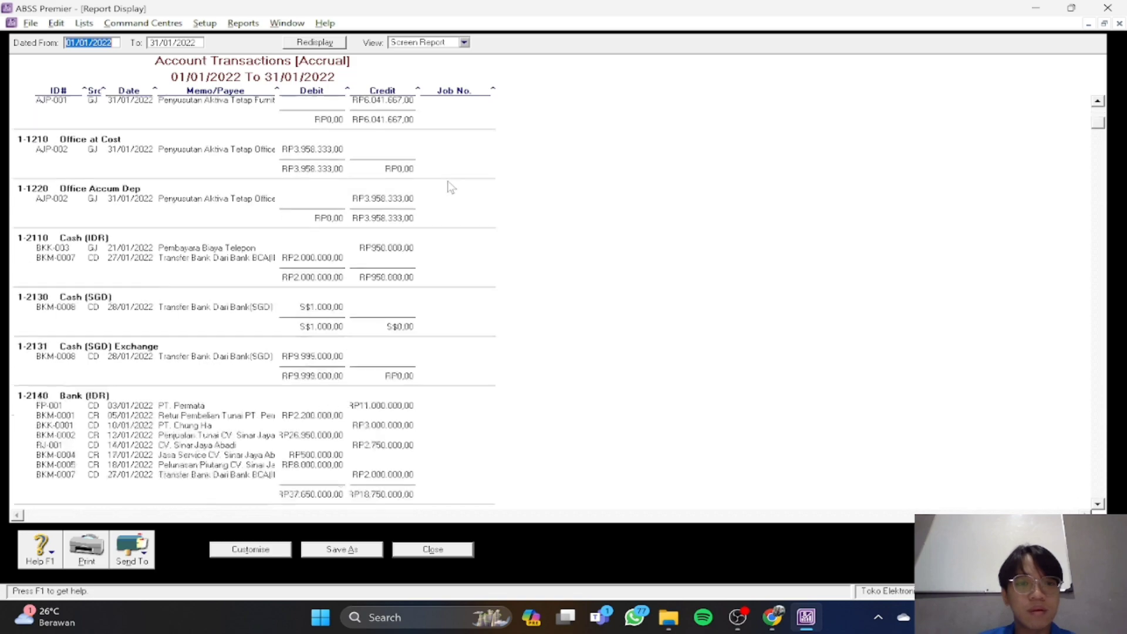
pyautogui.scroll(-15, 450, 186)
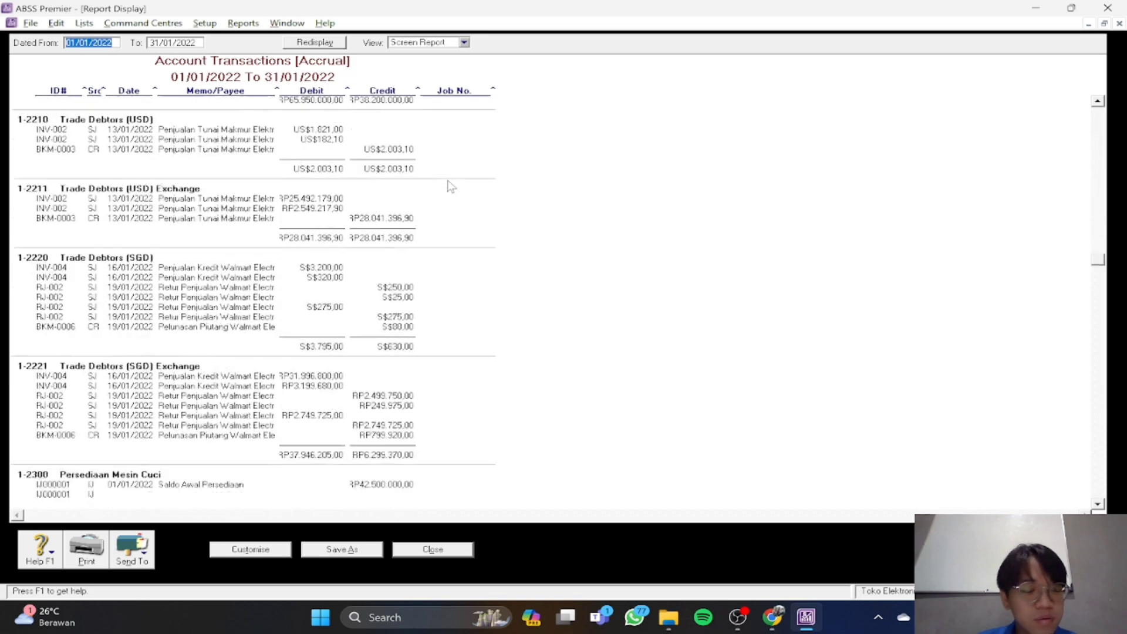
pyautogui.scroll(-7, 450, 186)
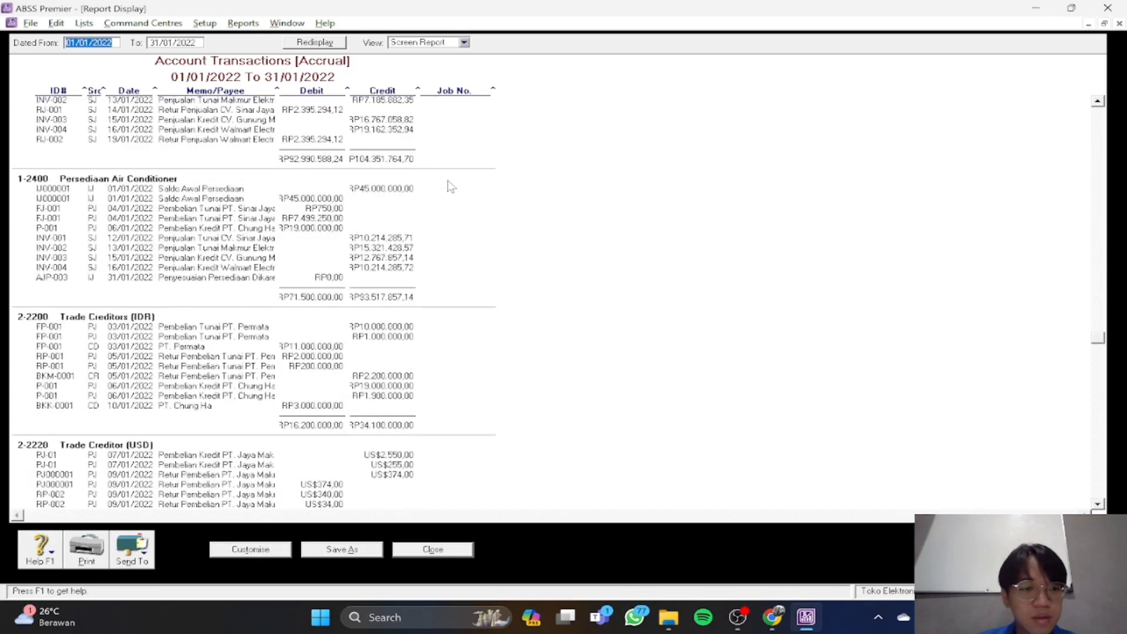
pyautogui.scroll(-4, 450, 186)
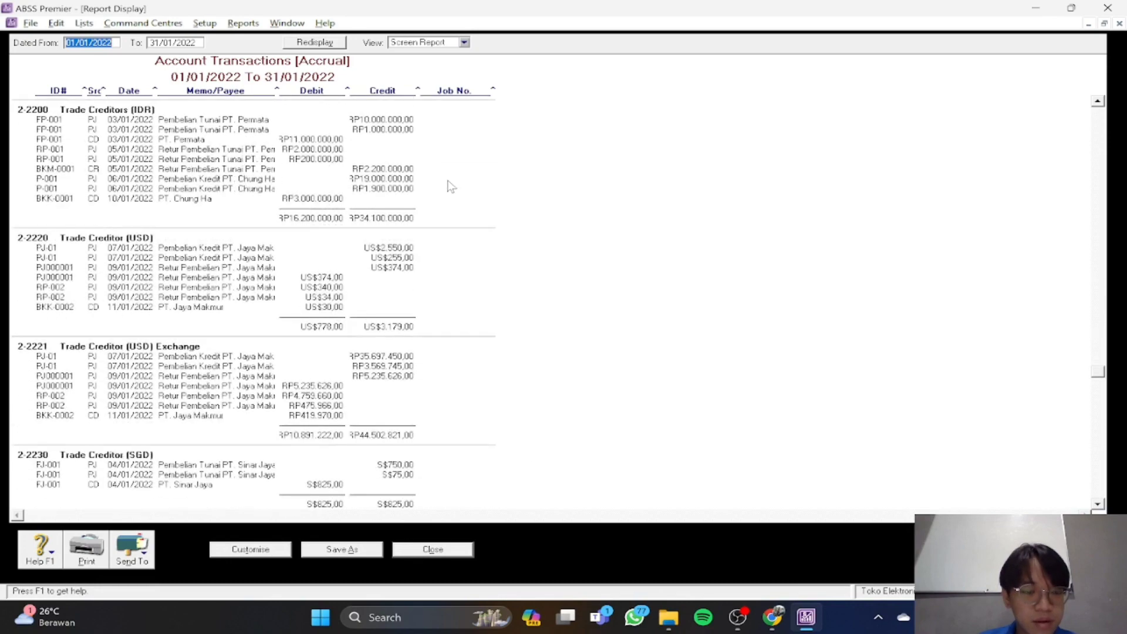
pyautogui.scroll(-20, 450, 186)
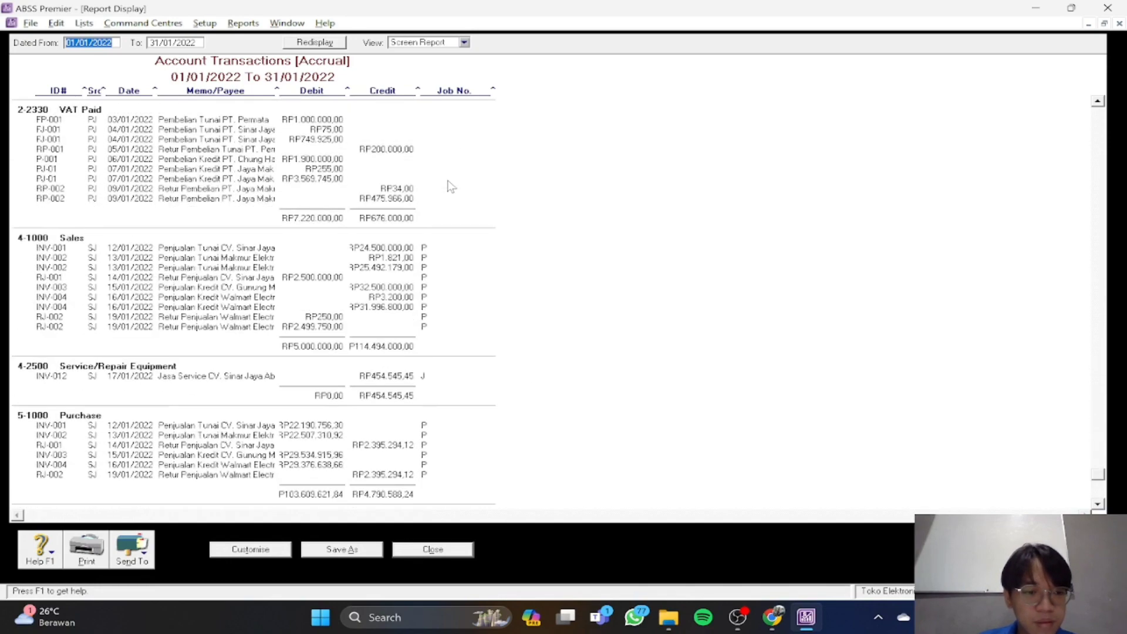
pyautogui.scroll(-4, 450, 186)
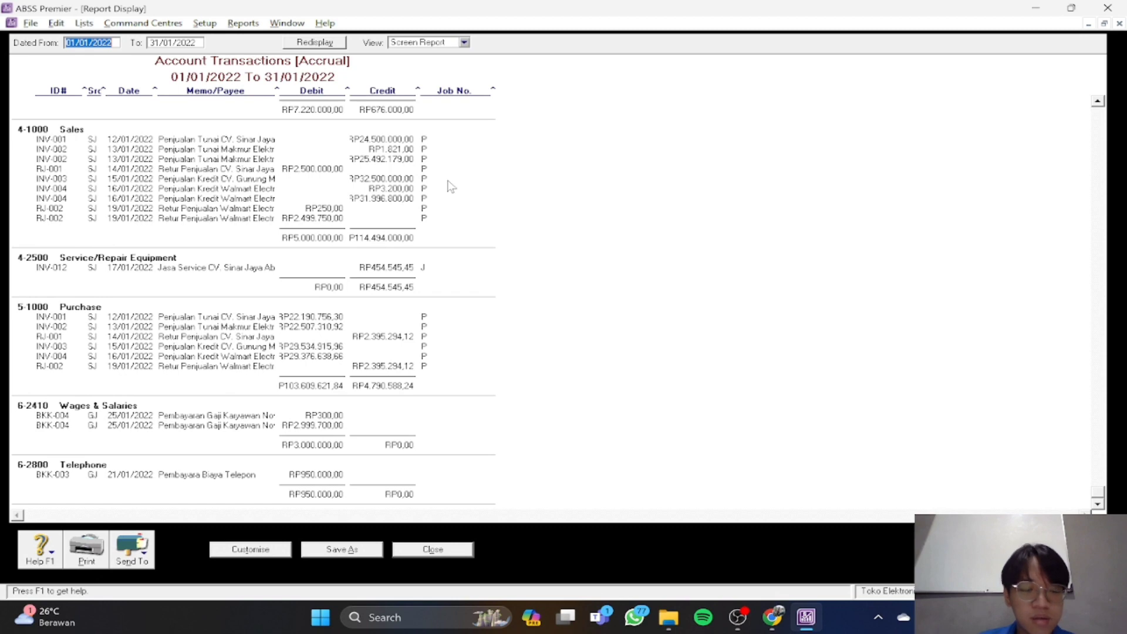
pyautogui.scroll(3, 450, 186)
pyautogui.scroll(-3, 450, 186)
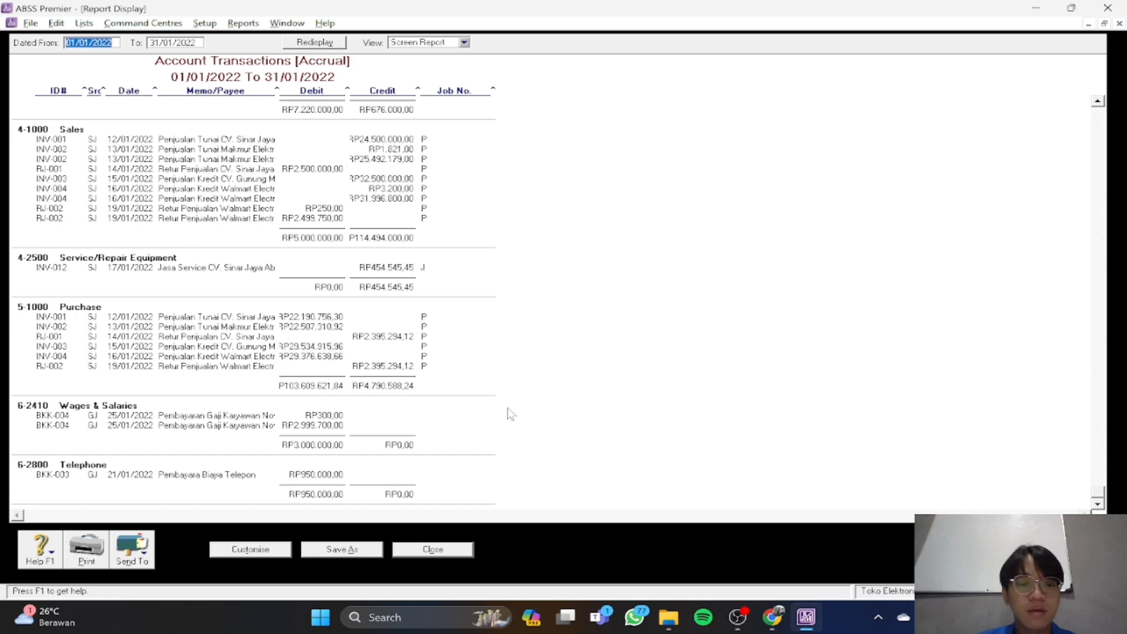
pyautogui.click(434, 549)
# Find section 4.3.3 on the standard balance sheet in the module PDF, and return to ABSS Premier
pyautogui.hotkey('alt', 'Tab')
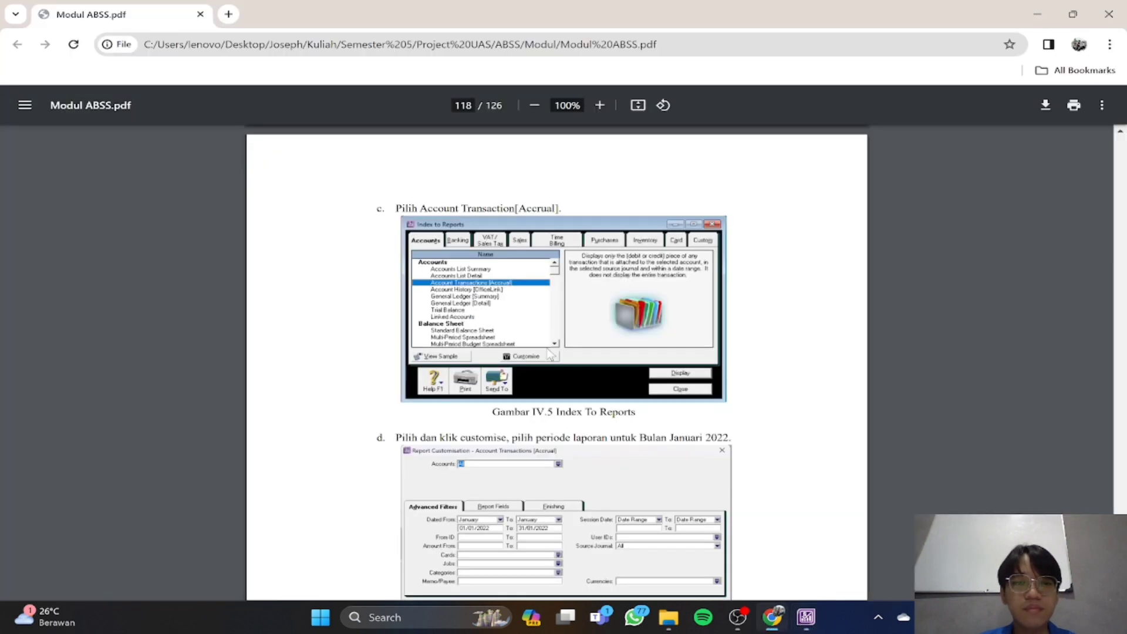
pyautogui.scroll(-10, 565, 311)
pyautogui.scroll(-14, 565, 312)
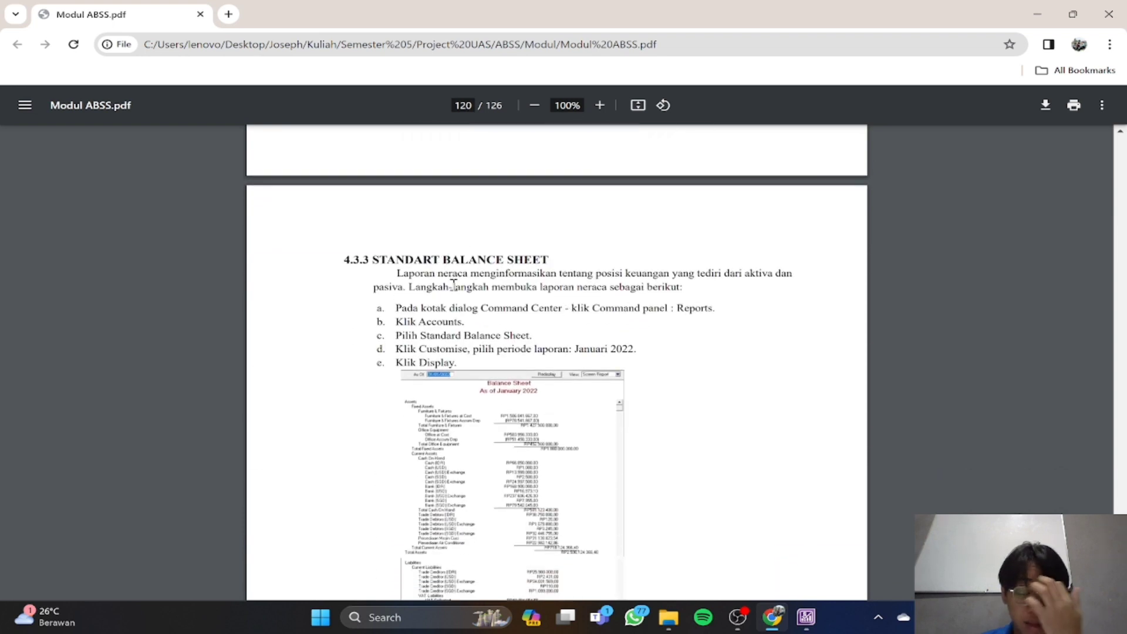
pyautogui.hotkey('alt', 'Tab')
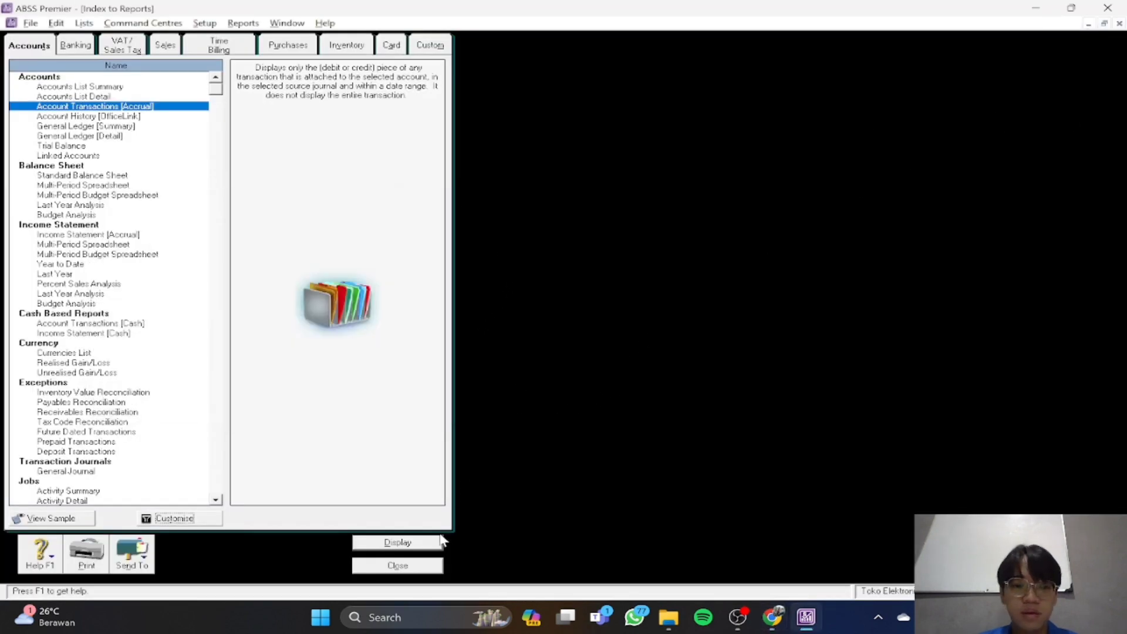
# Close the report index and recheck the module PDF's steps for opening the standard balance sheet
pyautogui.click(415, 567)
pyautogui.click(1104, 23)
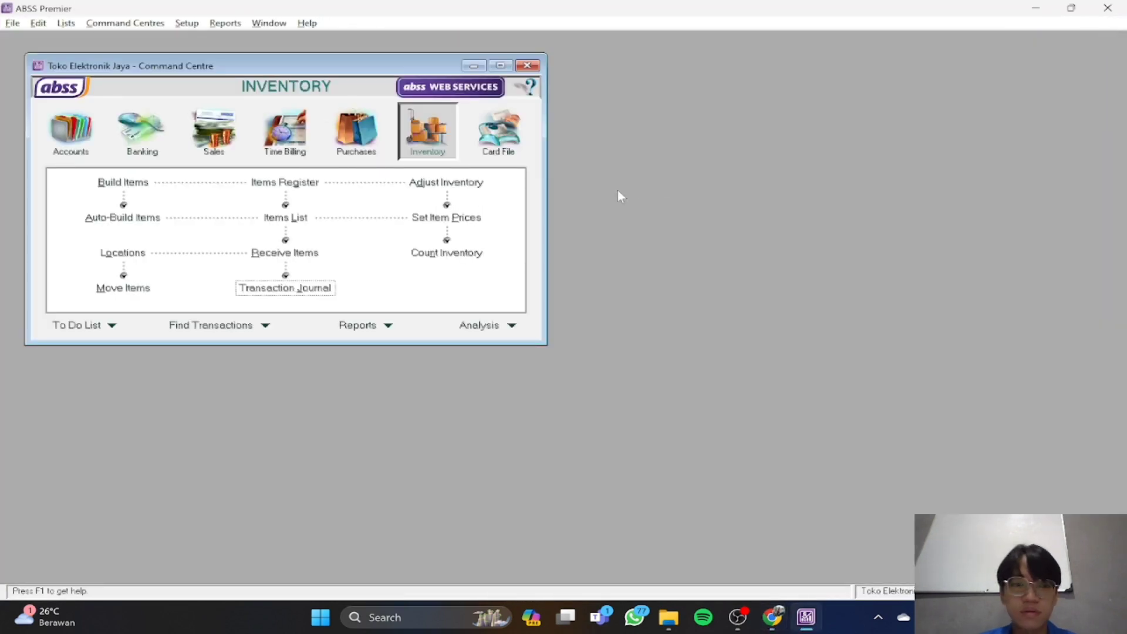
pyautogui.hotkey('alt', 'Tab')
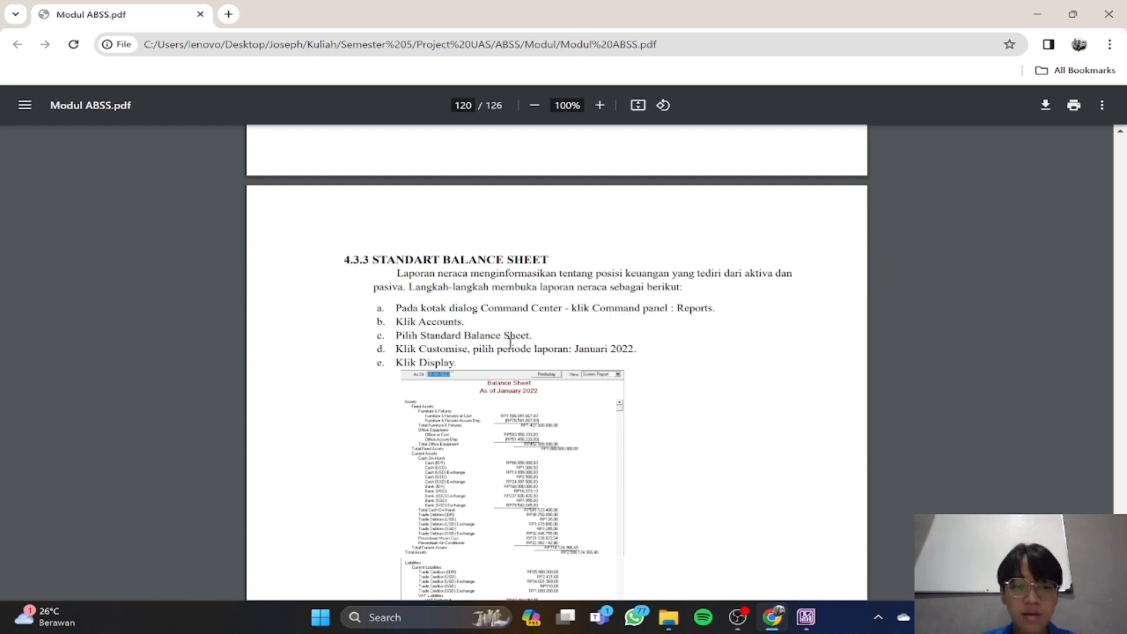
pyautogui.hotkey('alt', 'Tab')
# Open the index of accounts reports and bring up the customisation of the Standard Balance Sheet
pyautogui.click(389, 326)
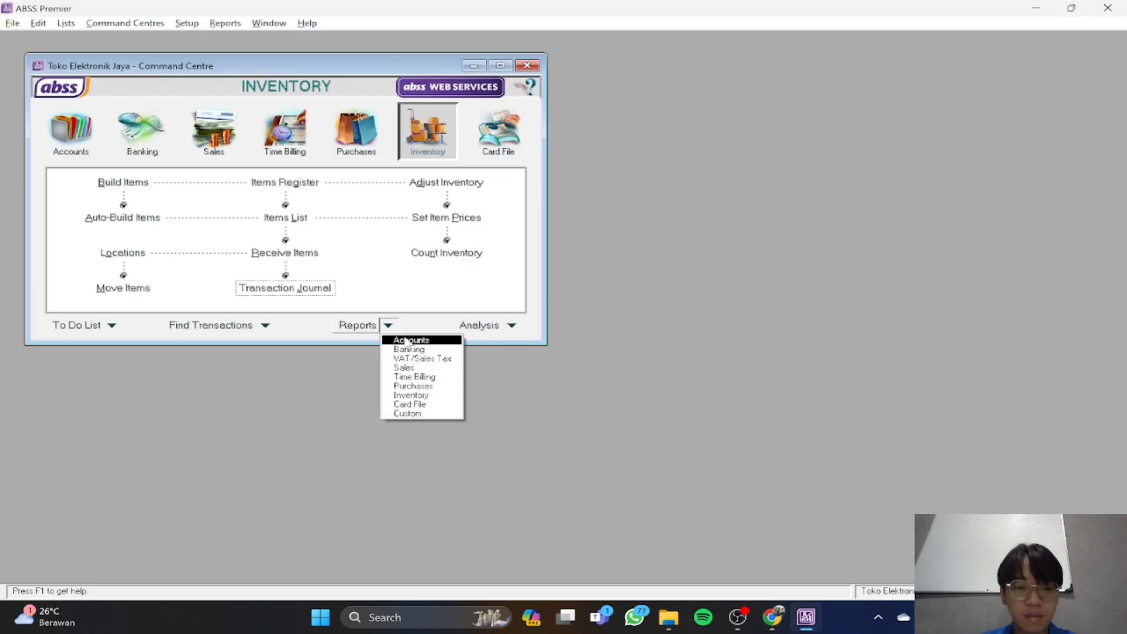
pyautogui.click(409, 341)
pyautogui.scroll(-5, 229, 208)
pyautogui.scroll(3, 184, 203)
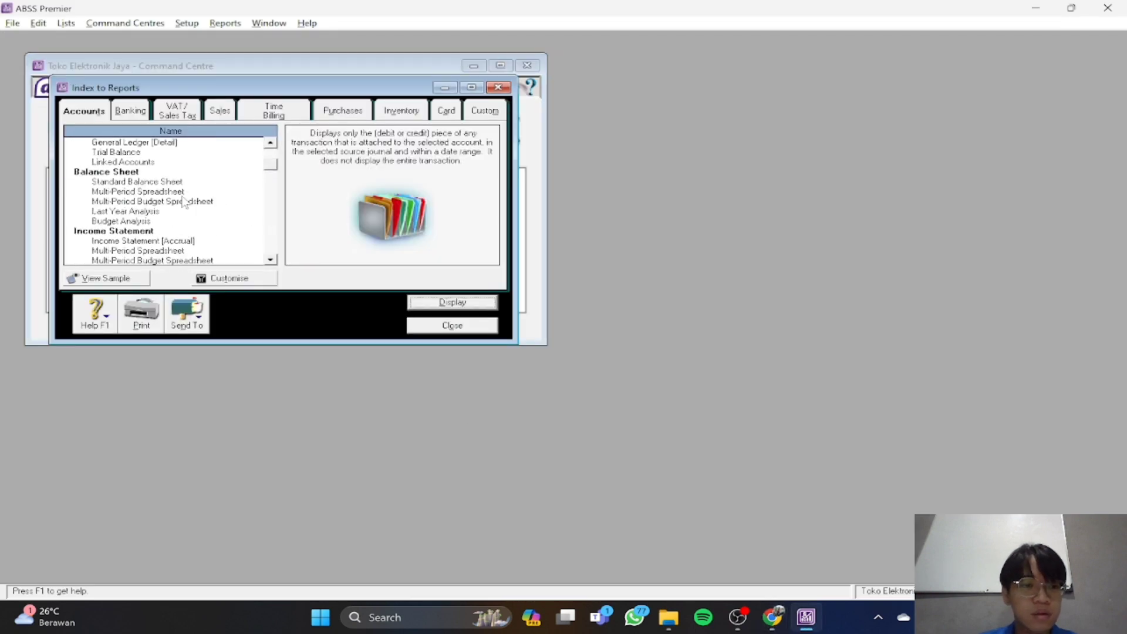
pyautogui.doubleClick(176, 183)
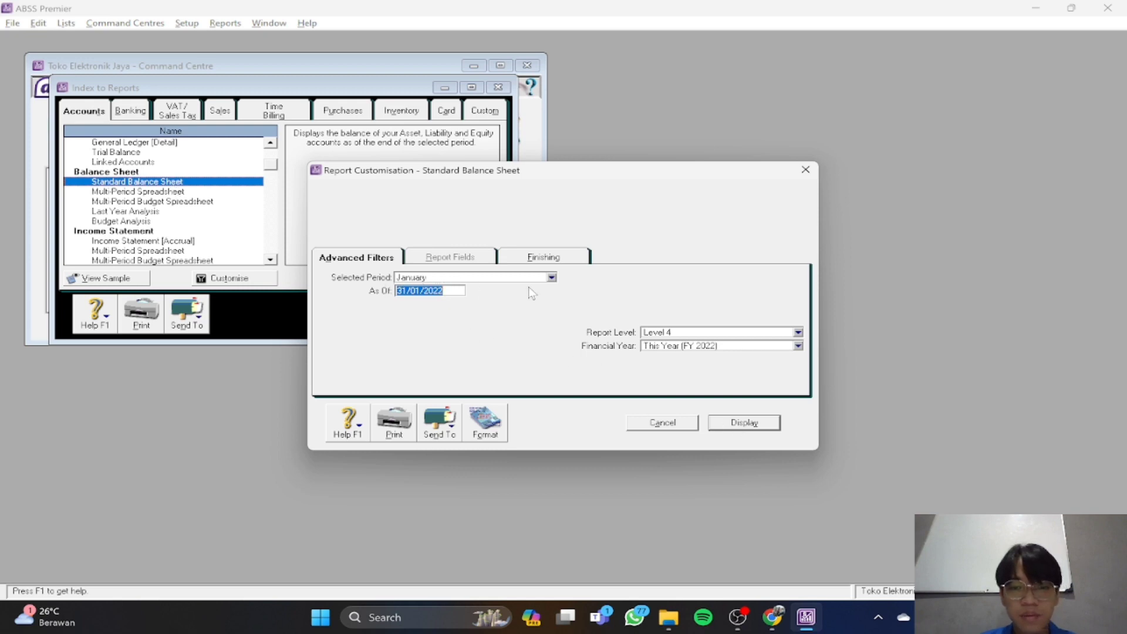
# Display the balance sheet as of 31/01/2022 in a maximised window, review it down to the equity section, and close it
pyautogui.click(748, 425)
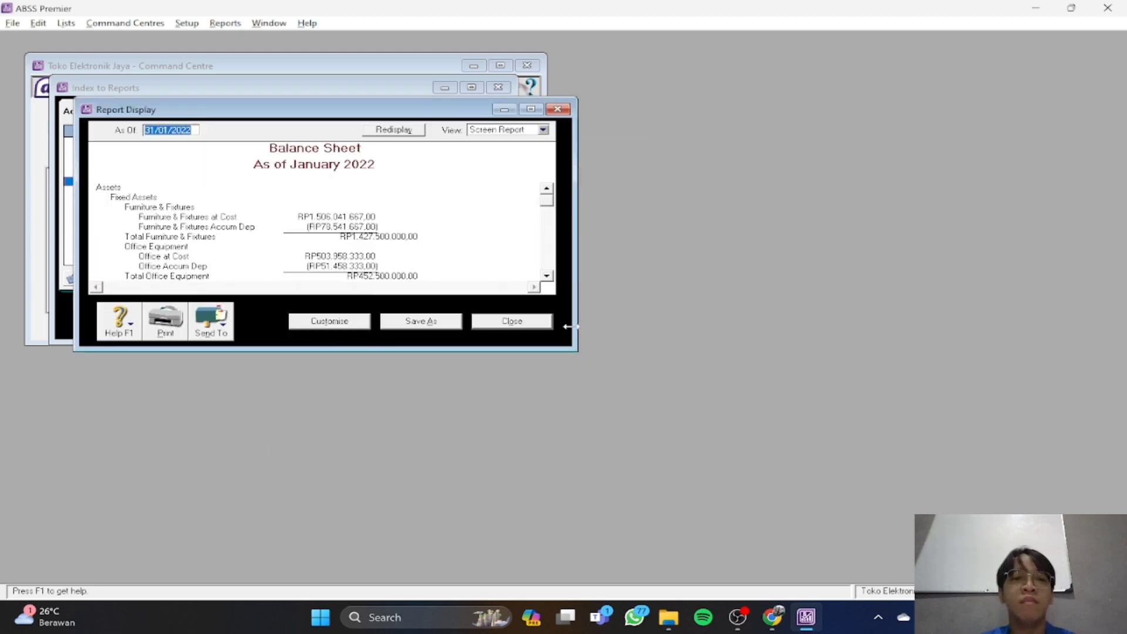
pyautogui.click(530, 109)
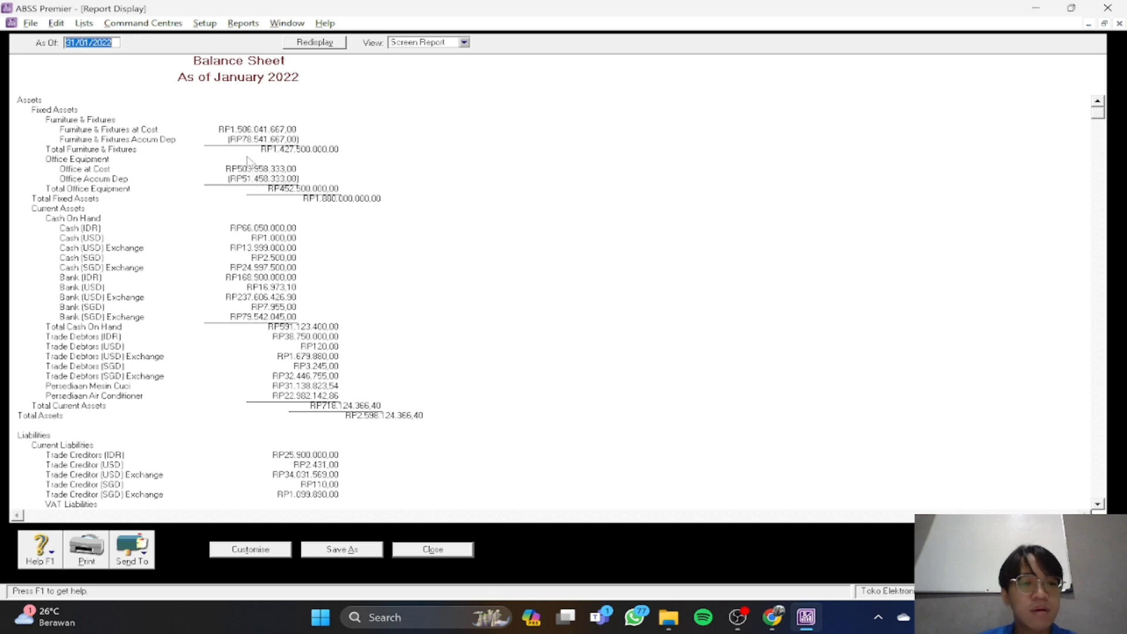
pyautogui.scroll(-6, 320, 207)
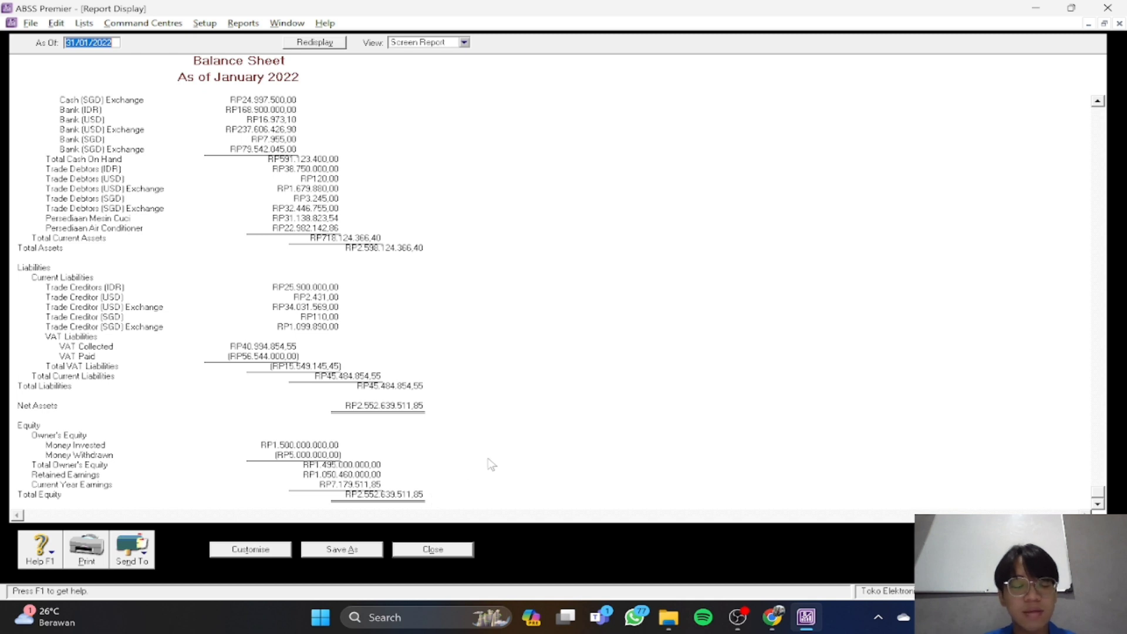
pyautogui.click(431, 550)
# Read the steps of section 4.3.4 Cash Disbursements in the module PDF, and return to ABSS Premier
pyautogui.hotkey('alt', 'Tab')
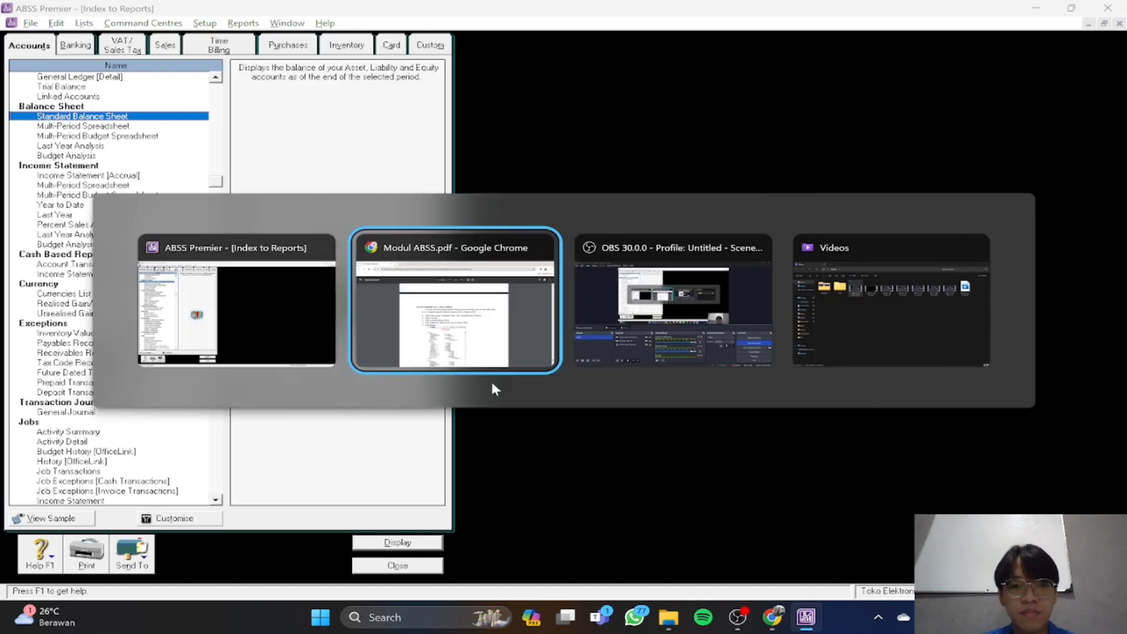
pyautogui.scroll(-10, 529, 330)
pyautogui.scroll(-3, 528, 330)
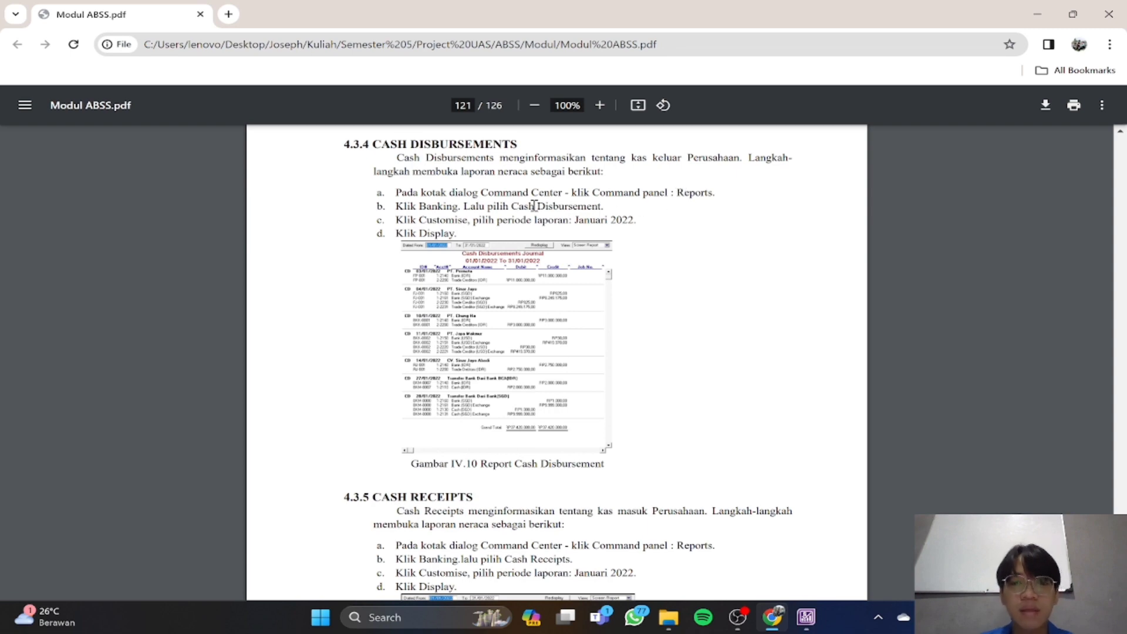
pyautogui.hotkey('alt', 'Tab')
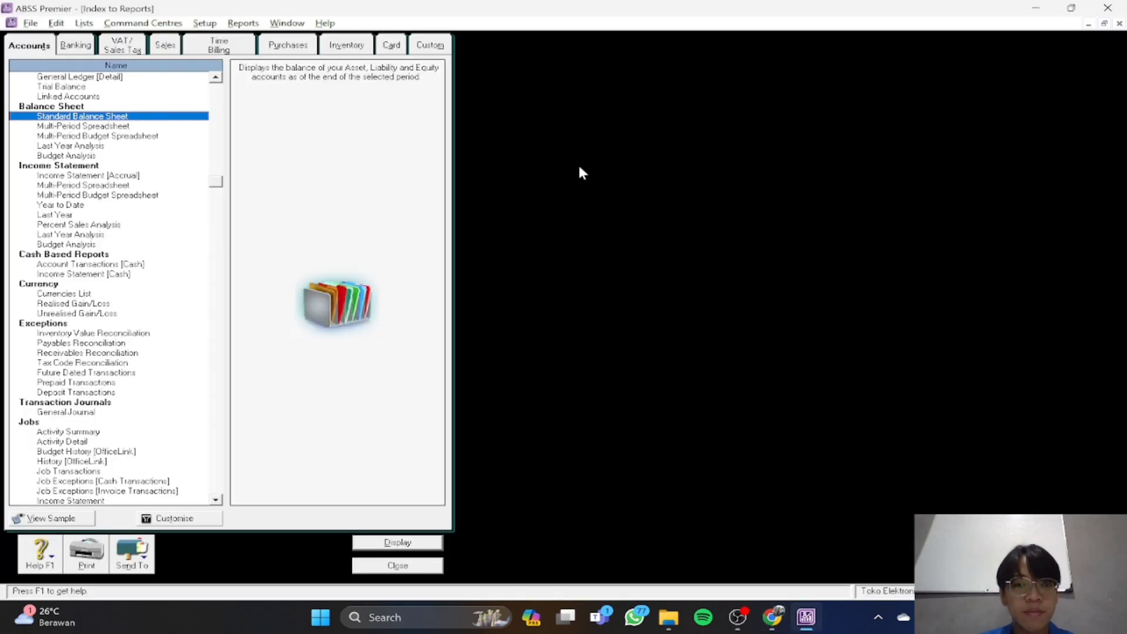
pyautogui.hotkey('alt', 'Tab')
pyautogui.hotkey('alt', 'Tab')
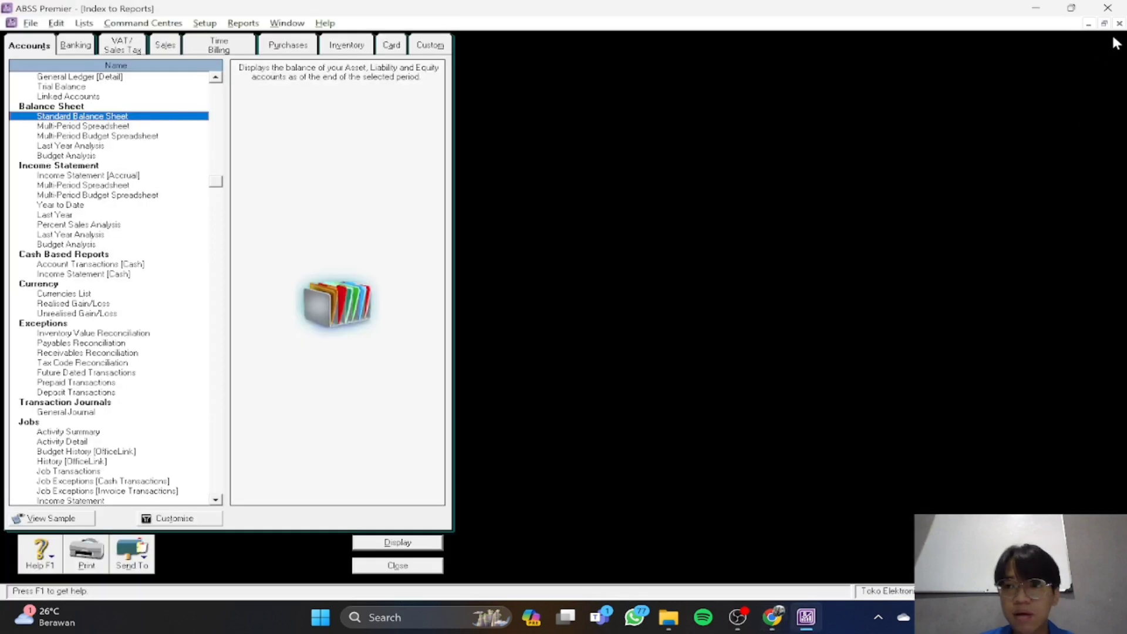
# Close and reopen the index of accounts reports, and recheck the cash disbursements steps in the module PDF
pyautogui.click(1120, 23)
pyautogui.click(1104, 23)
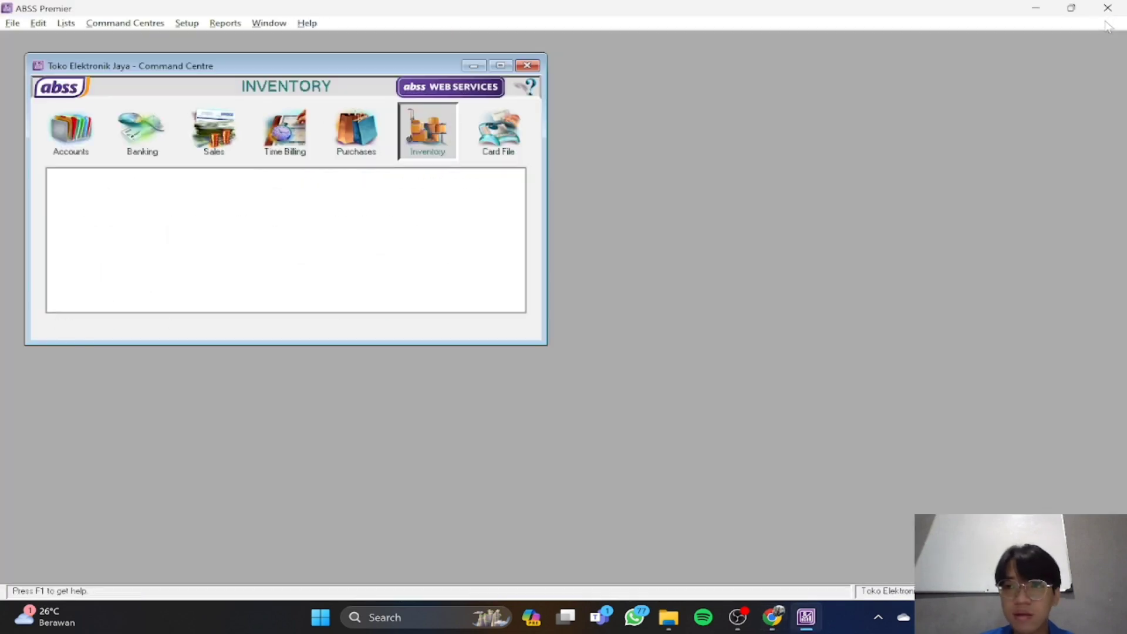
pyautogui.click(403, 327)
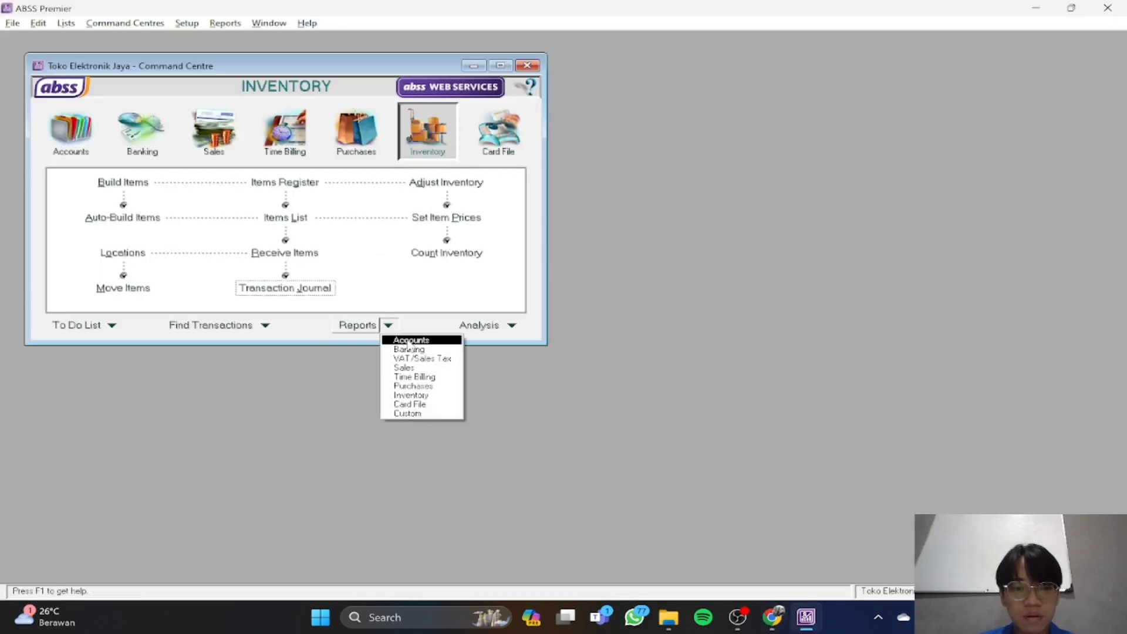
pyautogui.click(411, 338)
pyautogui.hotkey('alt', 'Tab')
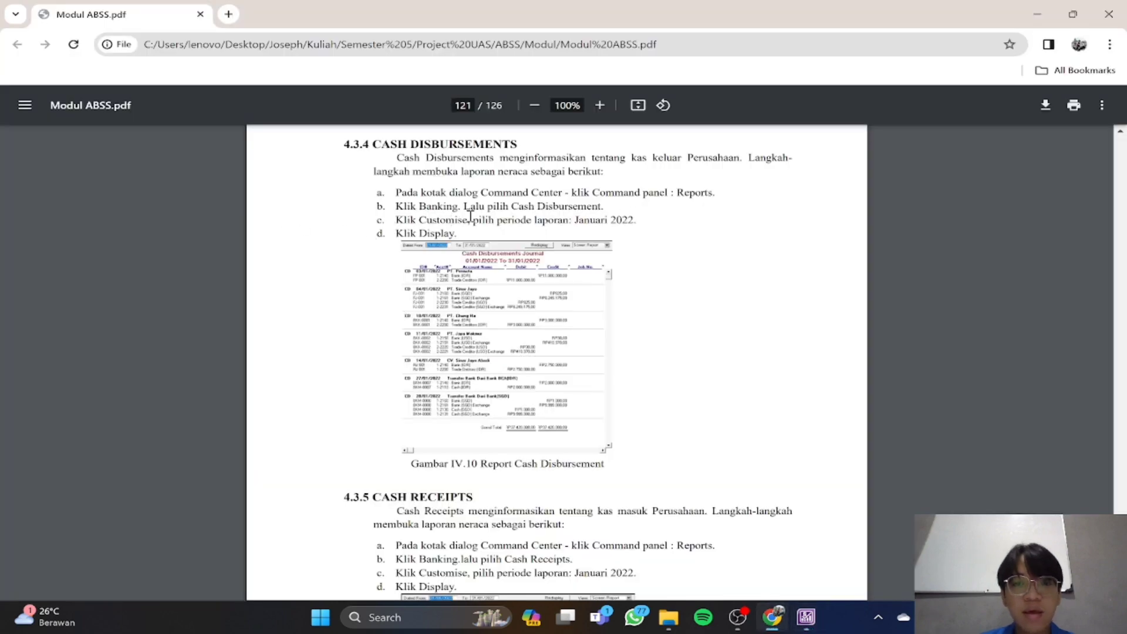
pyautogui.hotkey('alt', 'Tab')
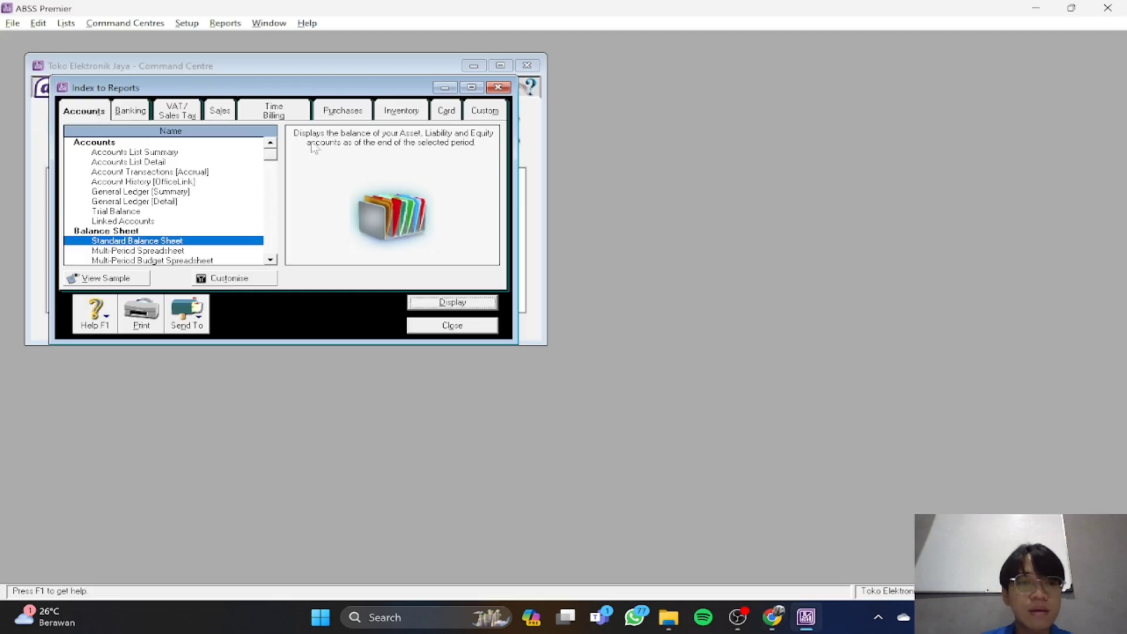
# Display the Cash Disbursements banking report for 01/01/2022 to 31/01/2022, checking the period against the module PDF
pyautogui.click(134, 111)
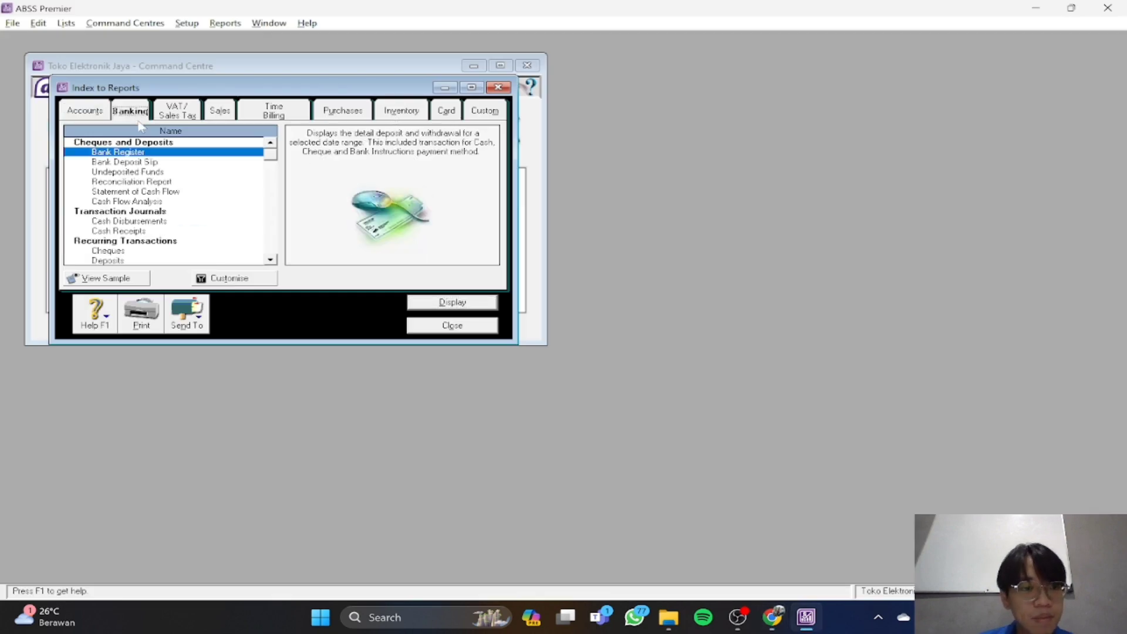
pyautogui.click(171, 221)
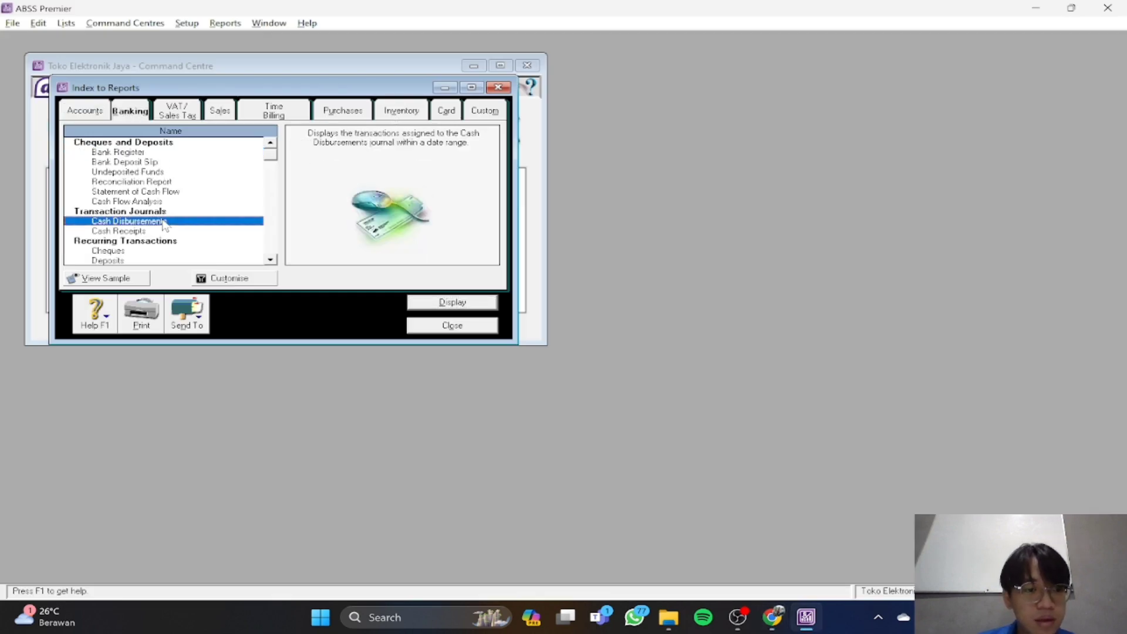
pyautogui.hotkey('alt', 'Tab')
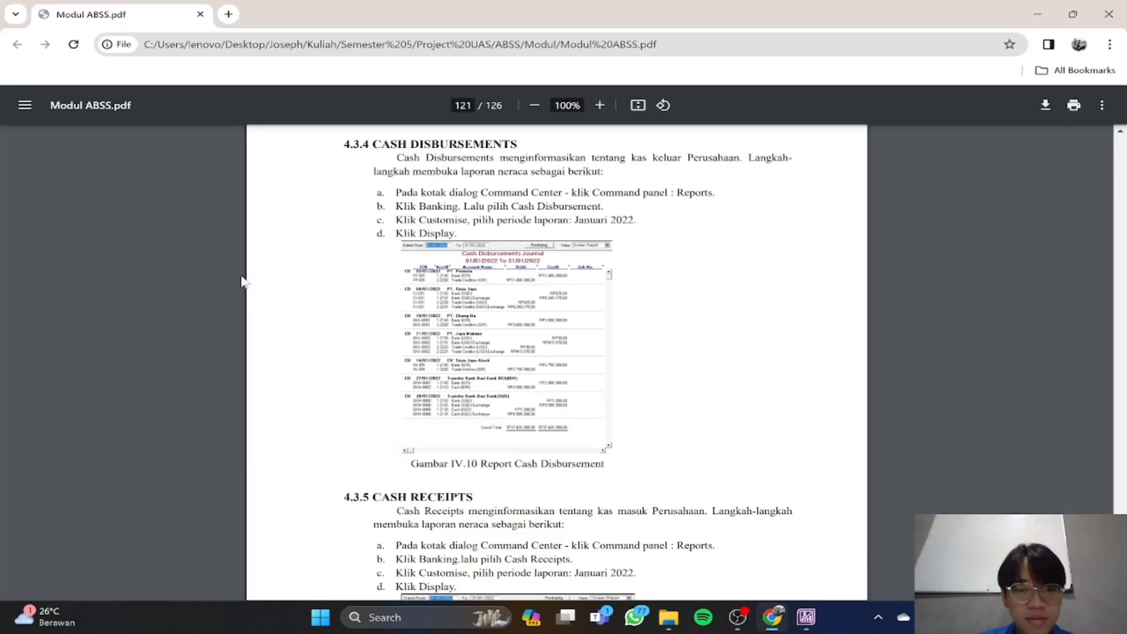
pyautogui.hotkey('alt', 'Tab')
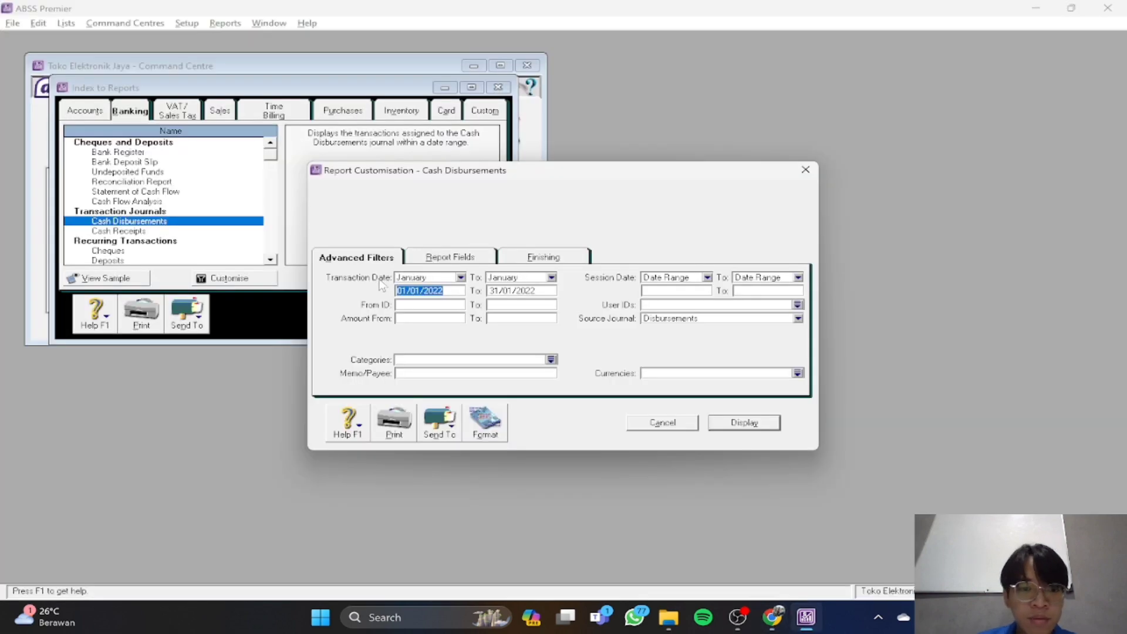
pyautogui.click(769, 421)
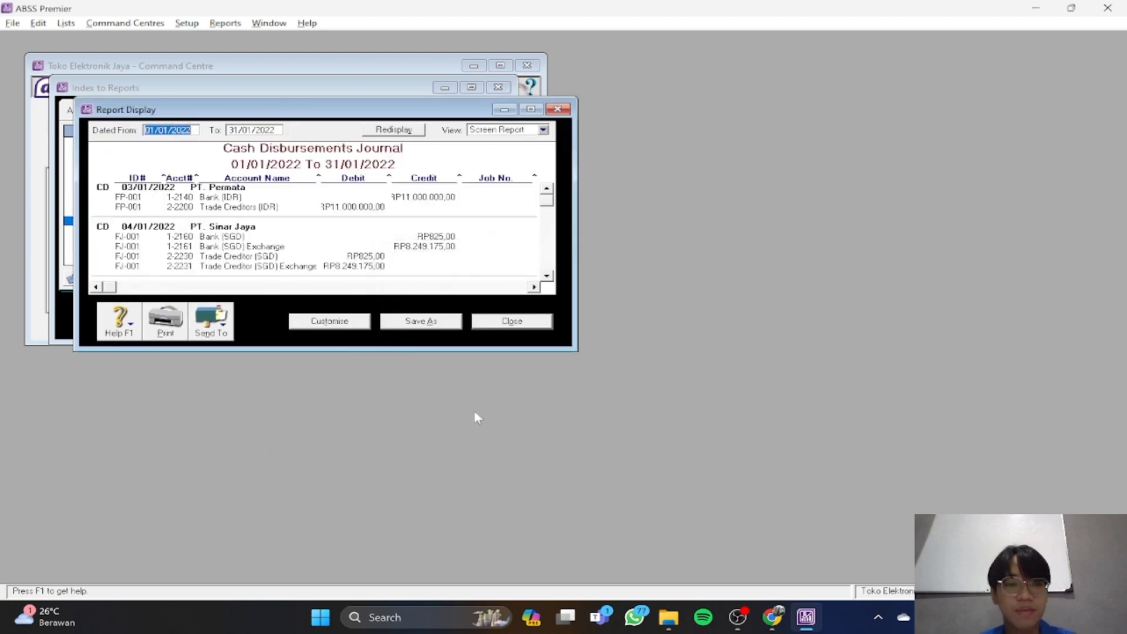
# Make the report window taller and review the cash disbursements journal down to the grand total
pyautogui.scroll(-1, 465, 382)
pyautogui.moveTo(455, 346); pyautogui.dragTo(456, 526)
pyautogui.scroll(1, 368, 303)
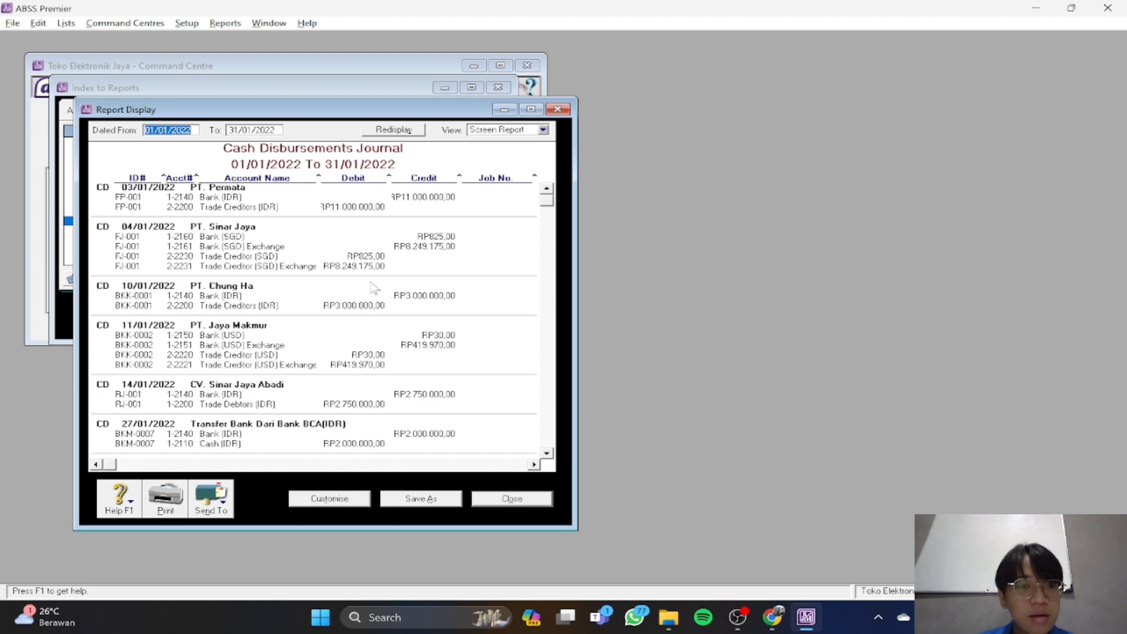
pyautogui.scroll(-2, 376, 285)
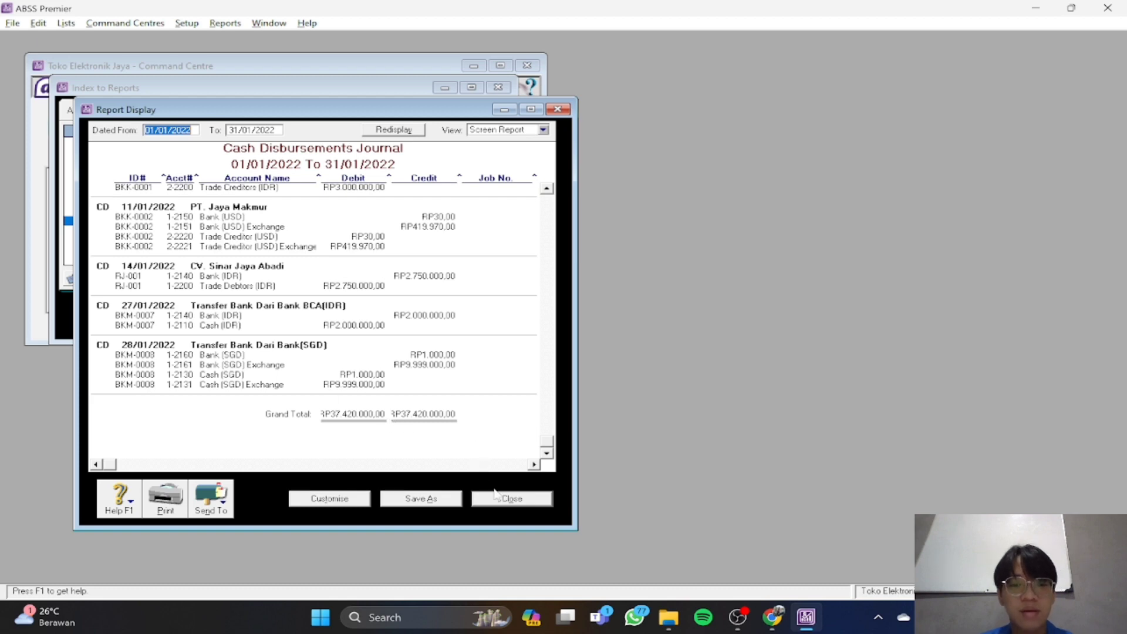
# Read the steps of section 4.3.5 Cash Receipts in the module PDF, and return to ABSS Premier
pyautogui.hotkey('alt', 'Tab')
pyautogui.scroll(-5, 567, 332)
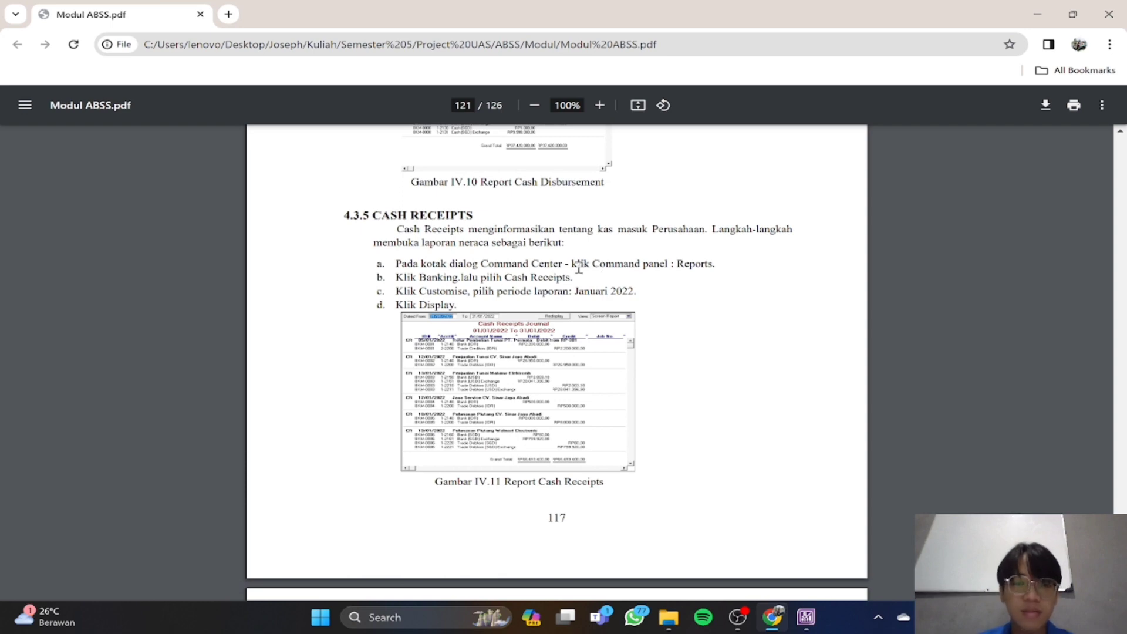
pyautogui.hotkey('alt', 'Tab')
pyautogui.hotkey('alt', 'Tab')
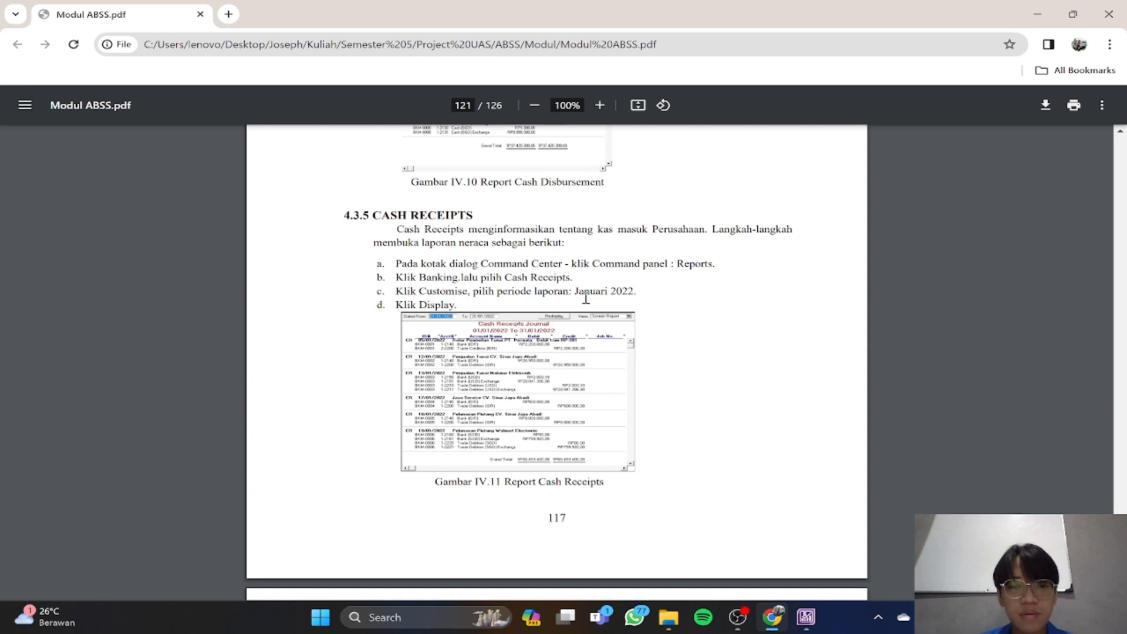
pyautogui.hotkey('alt', 'Tab')
# Close the cash disbursements journal and the report index, and reopen the index from the Command Centre
pyautogui.click(521, 498)
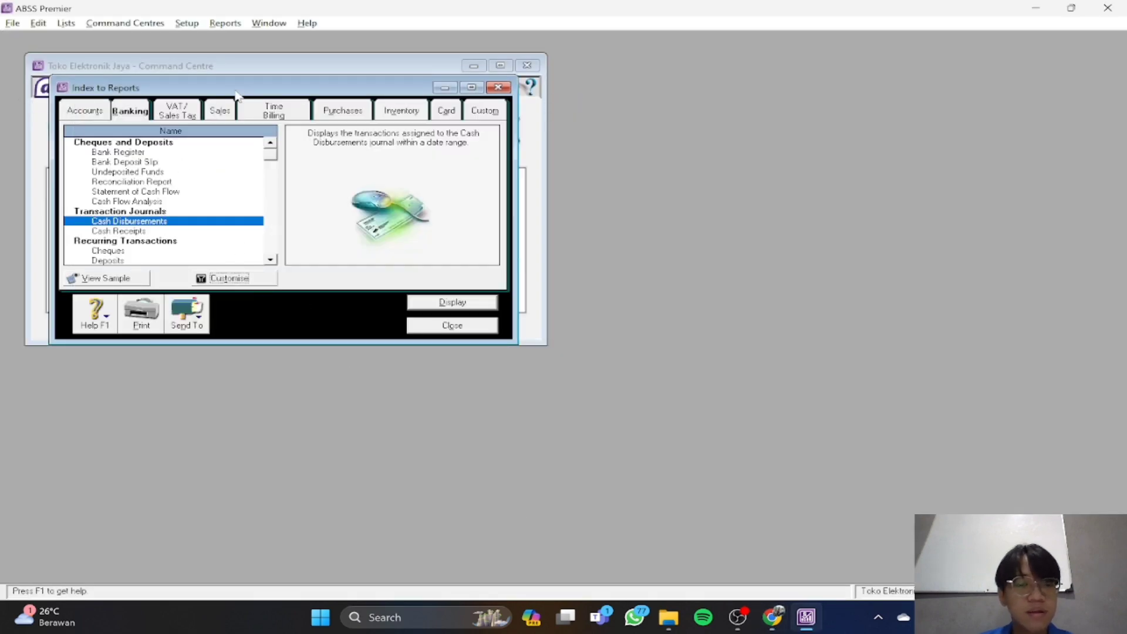
pyautogui.click(499, 88)
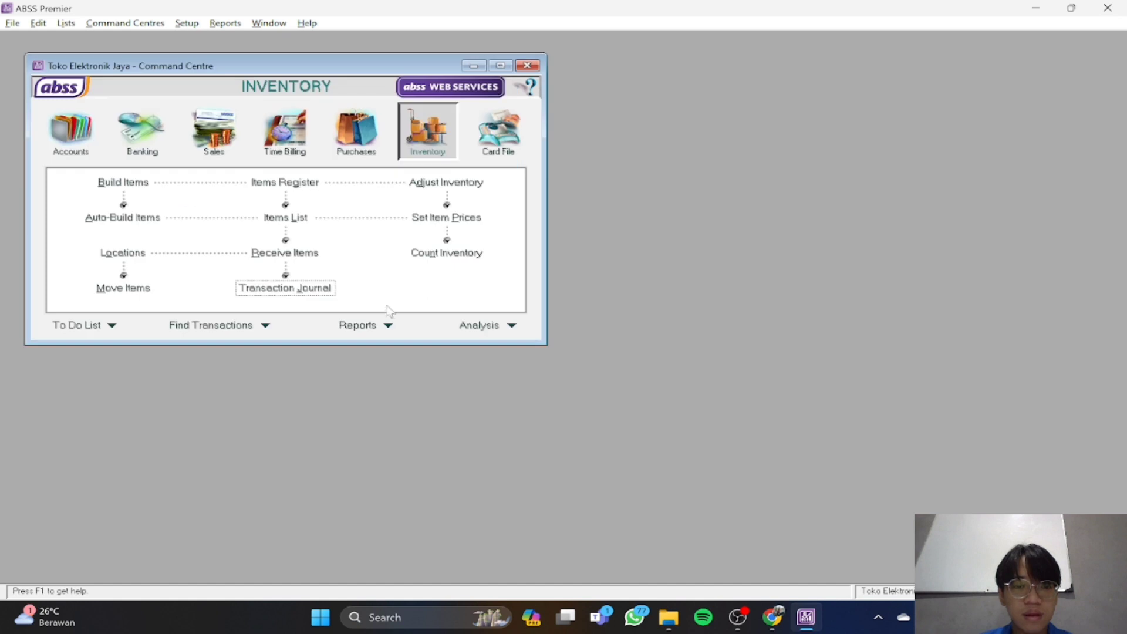
pyautogui.click(384, 325)
pyautogui.click(399, 346)
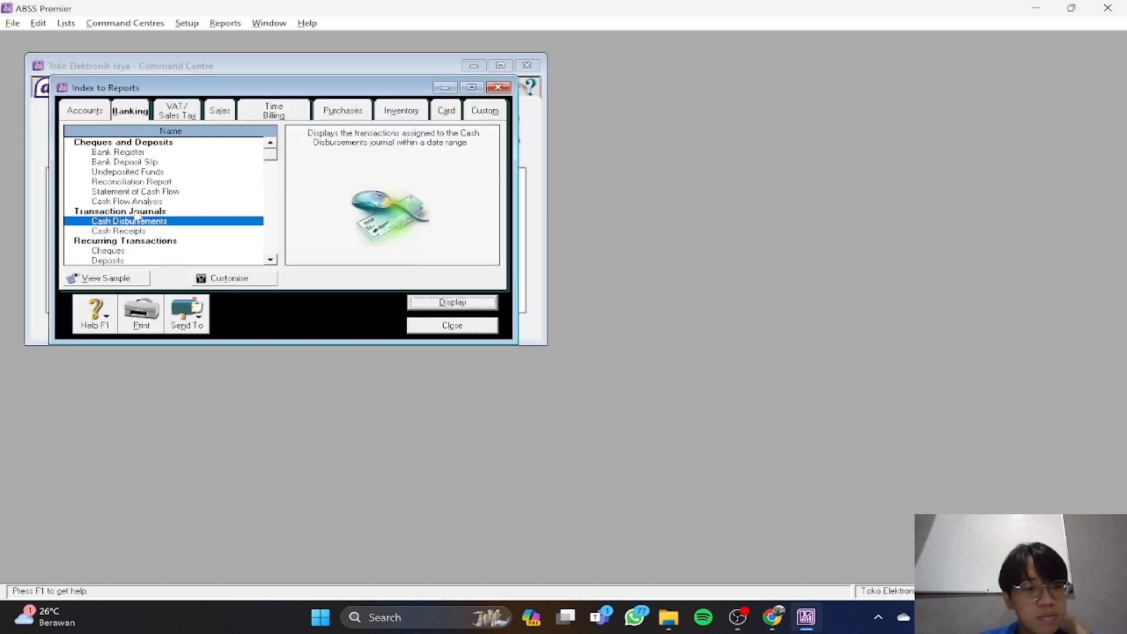
# Display the Cash Receipts banking report for 01/01/2022 to 31/01/2022
pyautogui.click(143, 233)
pyautogui.click(230, 279)
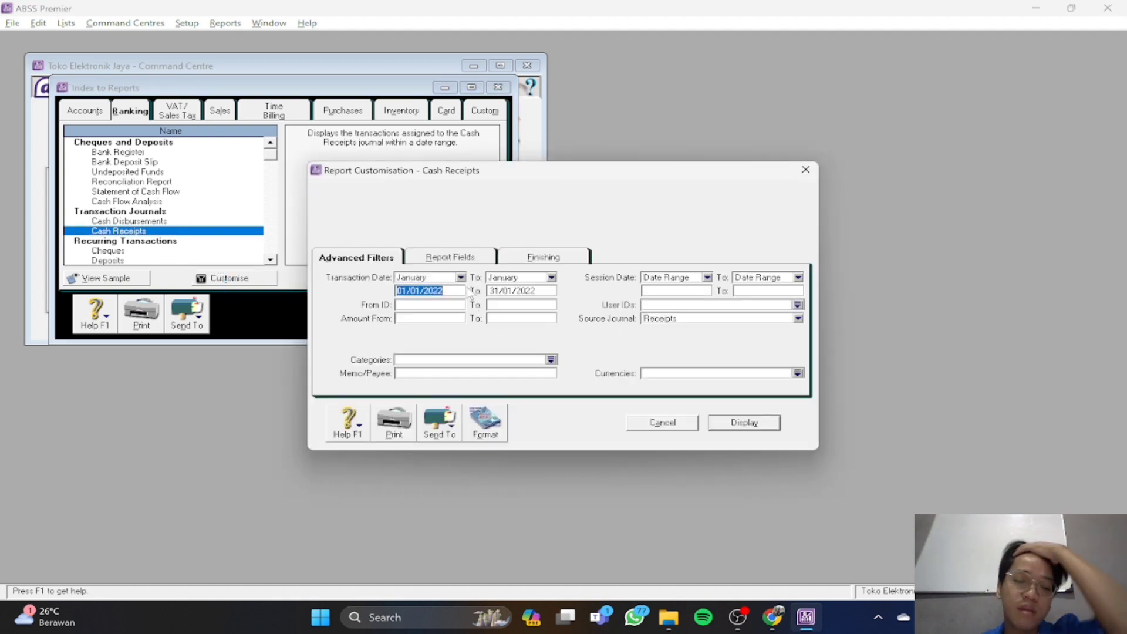
pyautogui.click(755, 423)
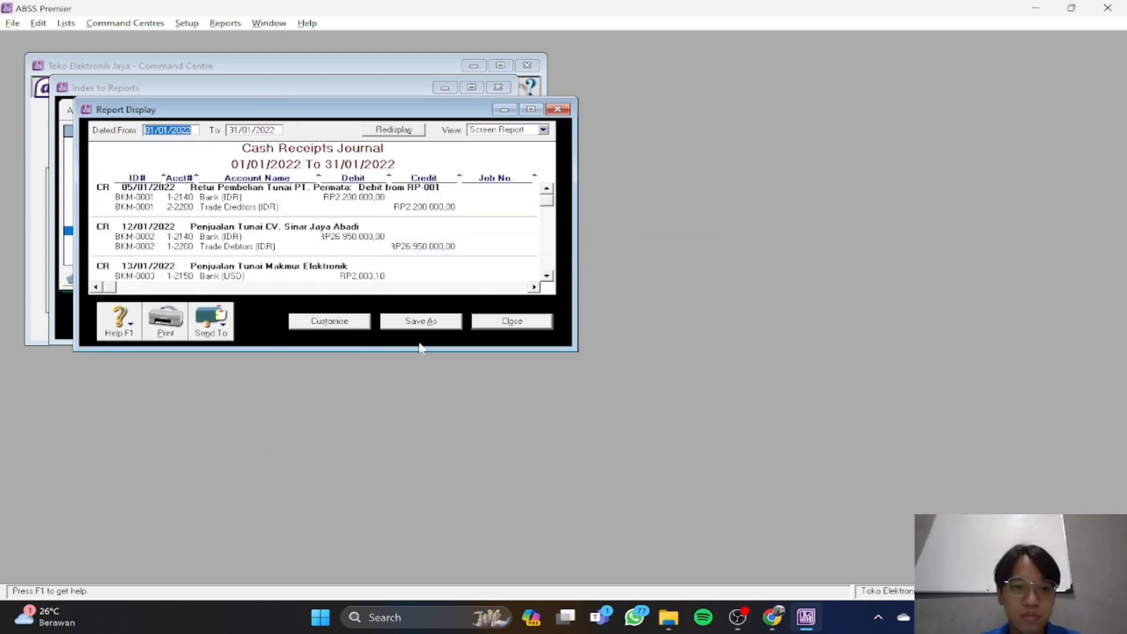
# Review the cash receipts journal through to the grand total in a taller window, and close it
pyautogui.scroll(-2, 413, 250)
pyautogui.scroll(-2, 413, 250)
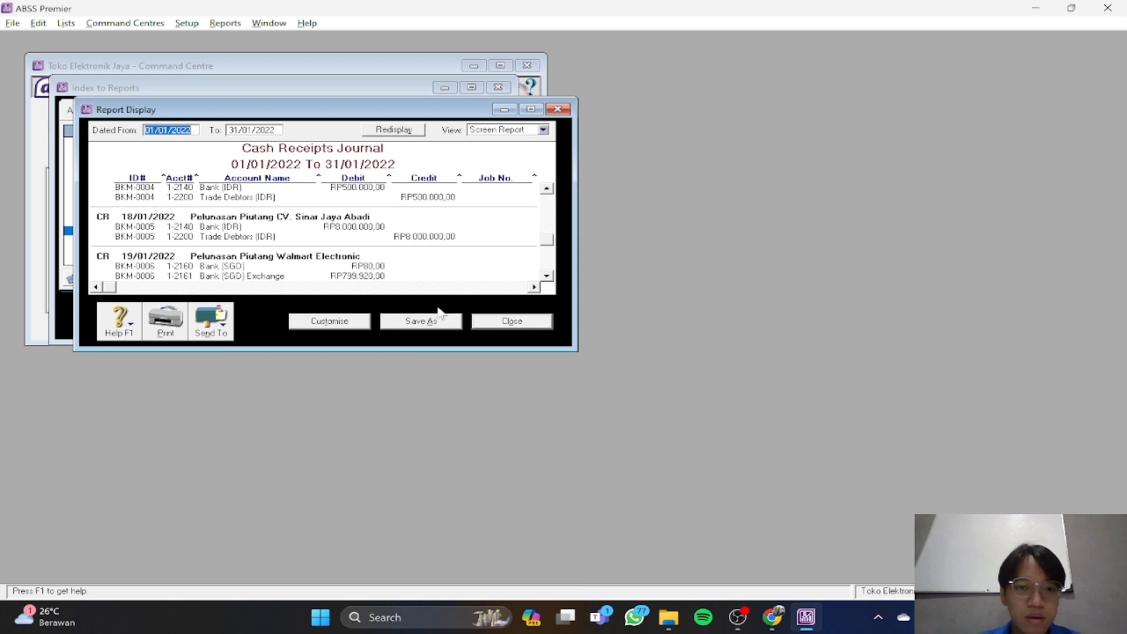
pyautogui.moveTo(415, 351); pyautogui.dragTo(381, 469)
pyautogui.scroll(3, 336, 257)
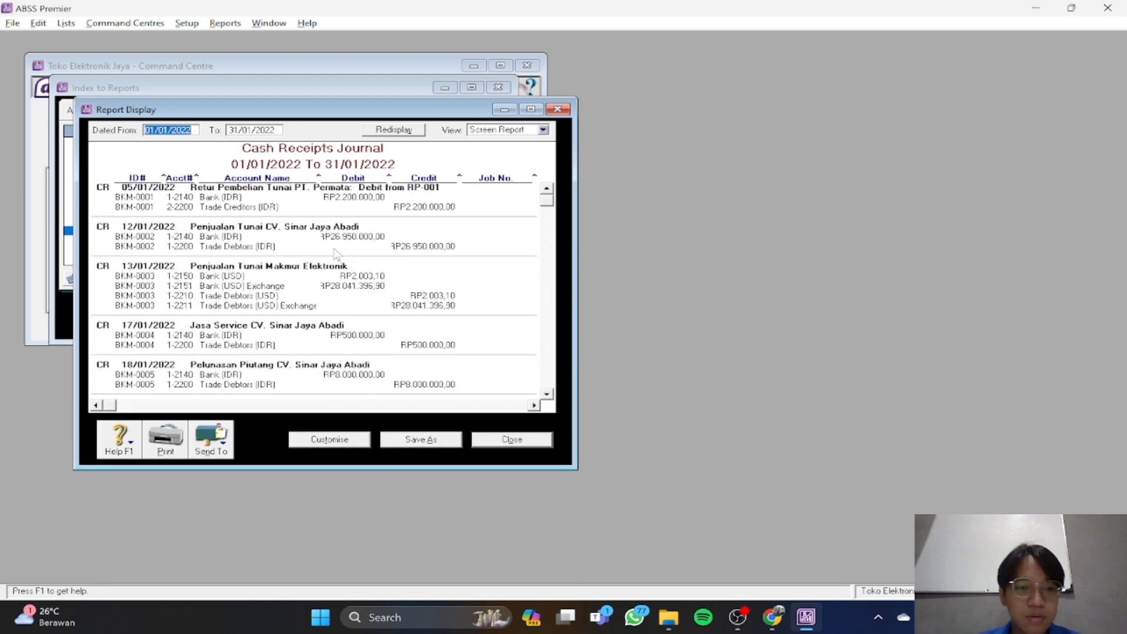
pyautogui.scroll(-3, 337, 257)
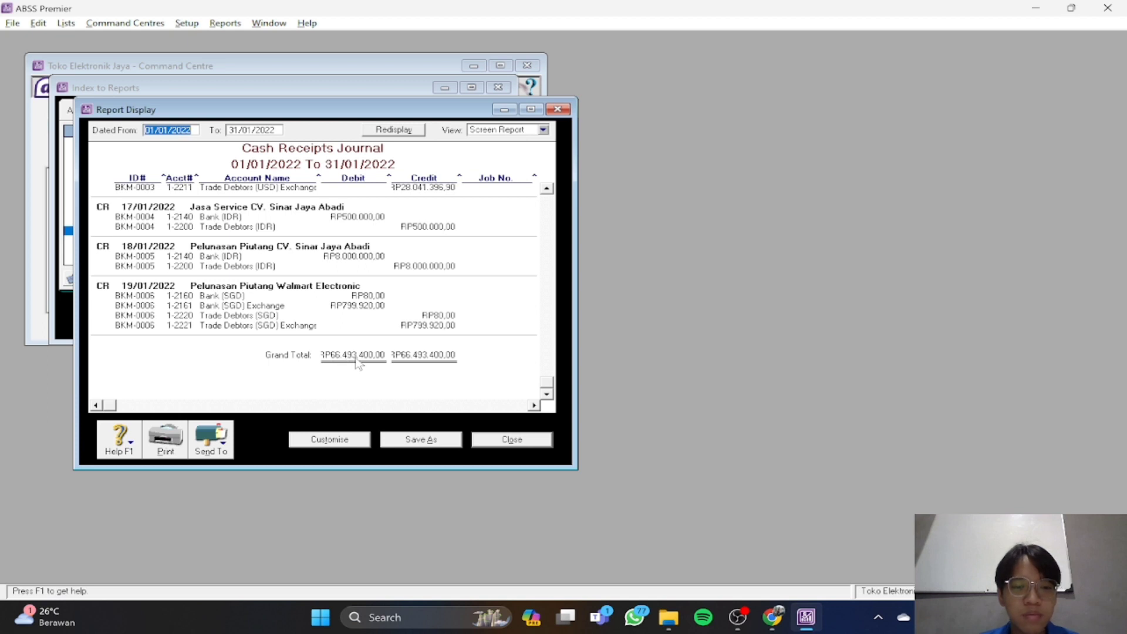
pyautogui.scroll(4, 434, 294)
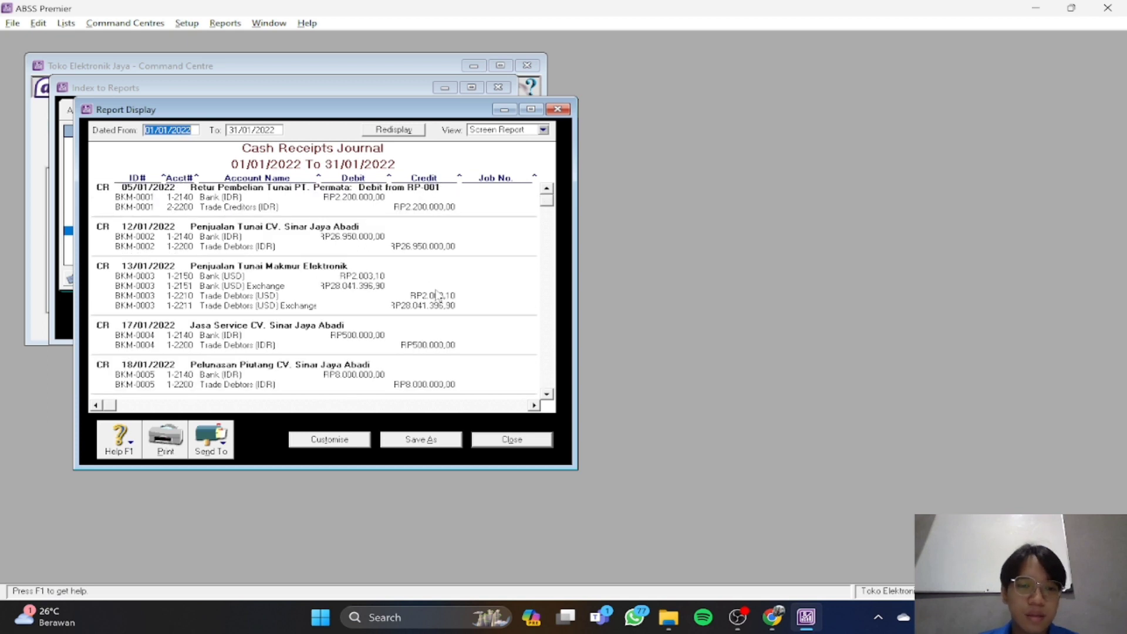
pyautogui.scroll(-4, 436, 296)
pyautogui.scroll(1, 314, 298)
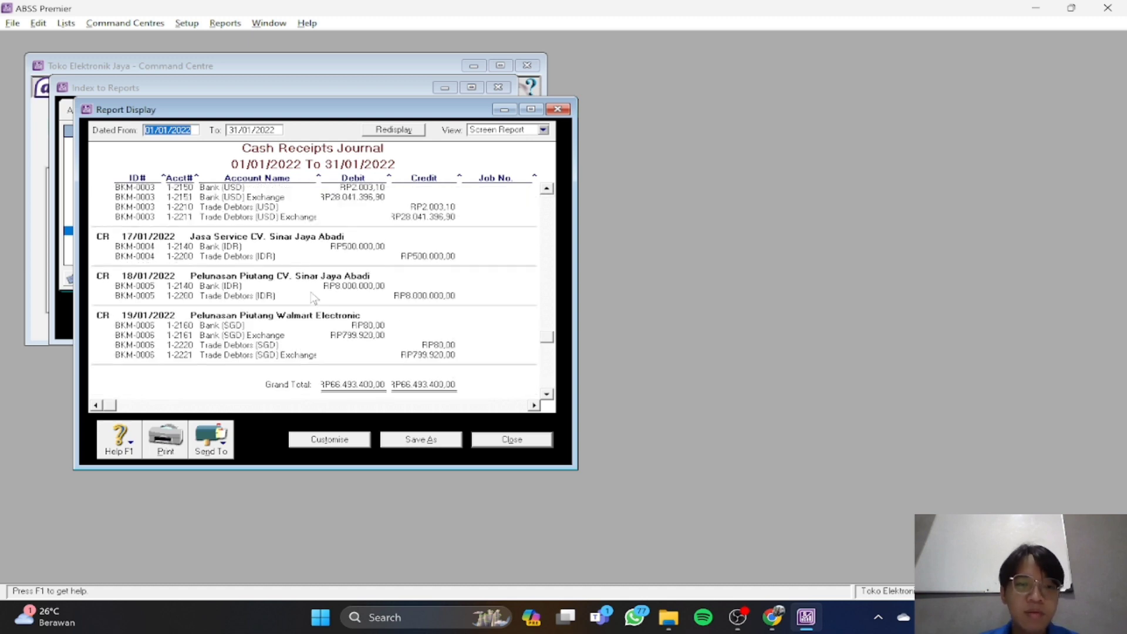
pyautogui.scroll(2, 314, 298)
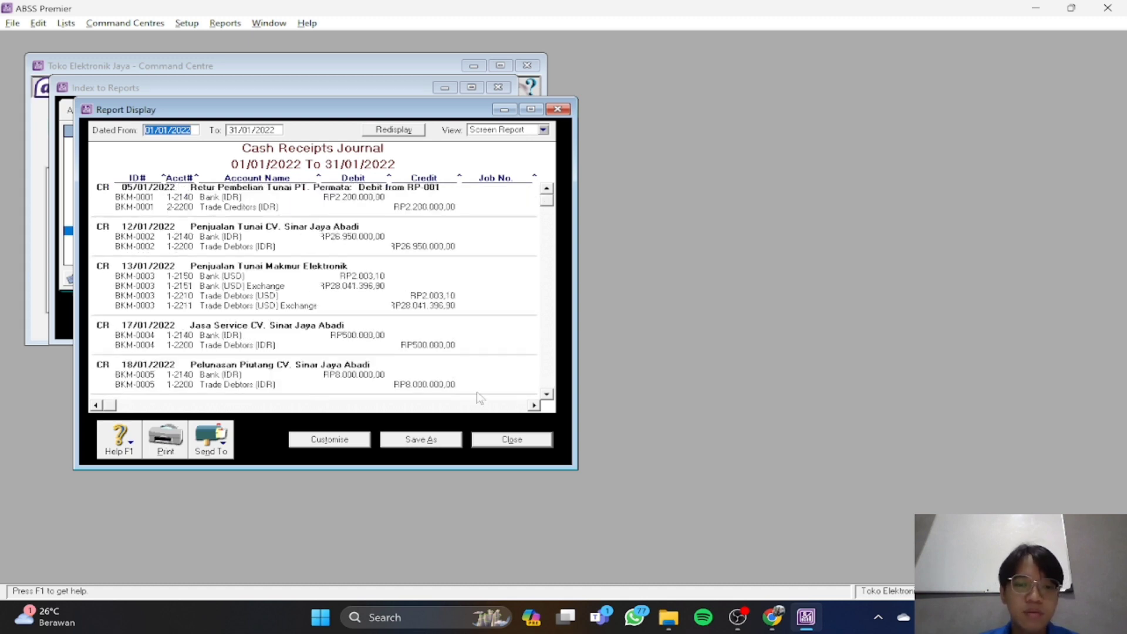
pyautogui.click(499, 443)
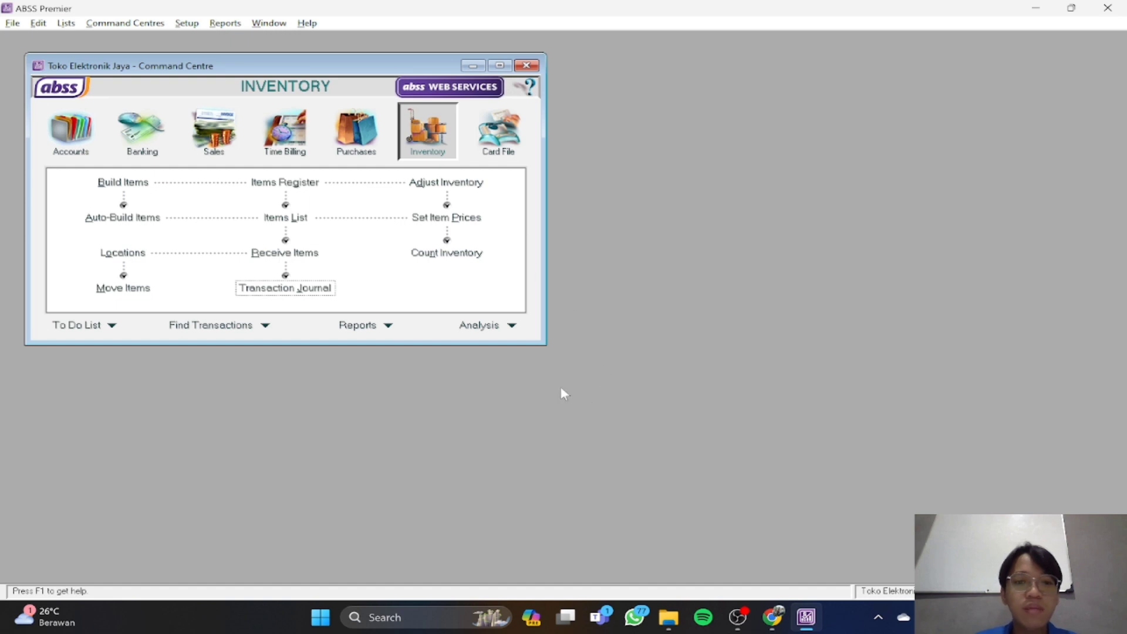
# Open the Balance Sheet analysis from the Command Centre, make its window taller, and review it from assets down to equity
pyautogui.click(509, 328)
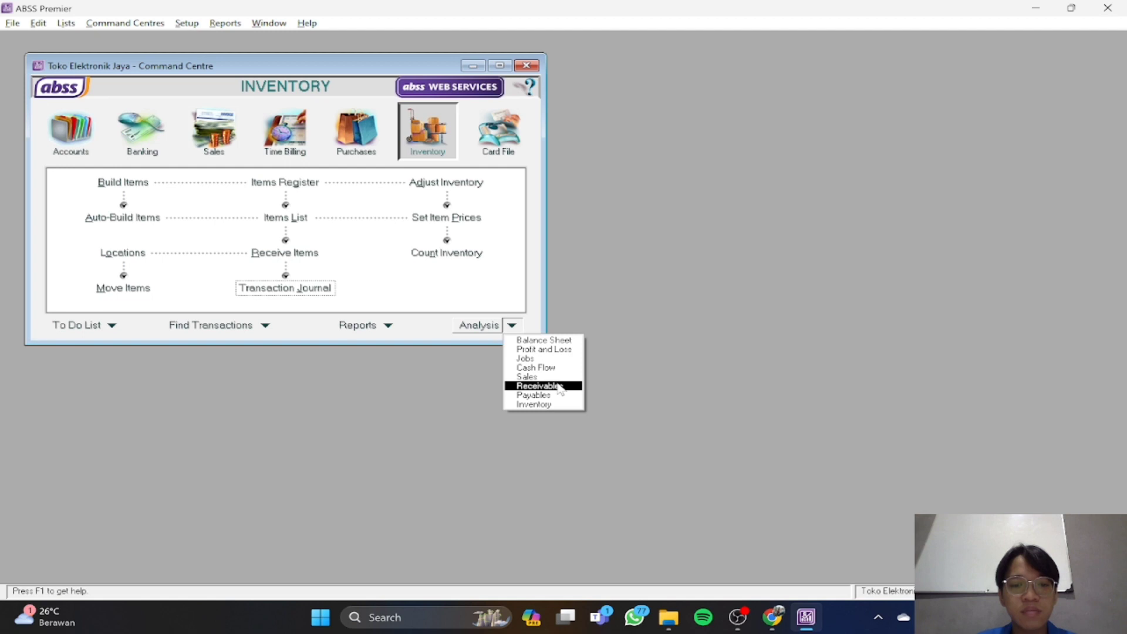
pyautogui.click(541, 342)
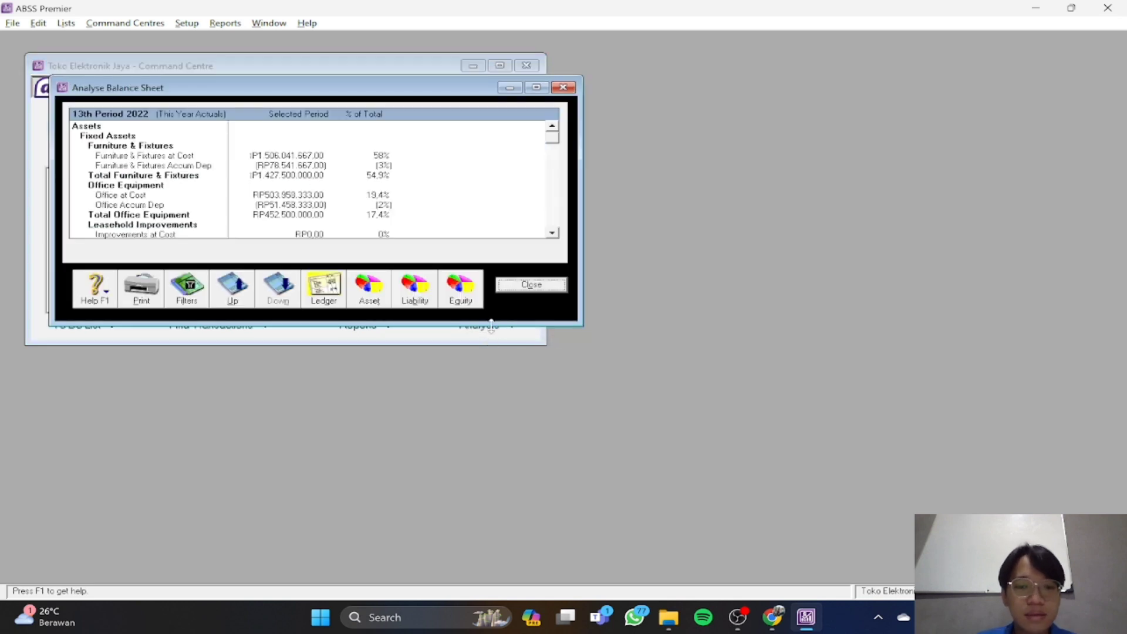
pyautogui.moveTo(491, 325); pyautogui.dragTo(493, 494)
pyautogui.scroll(-3, 422, 332)
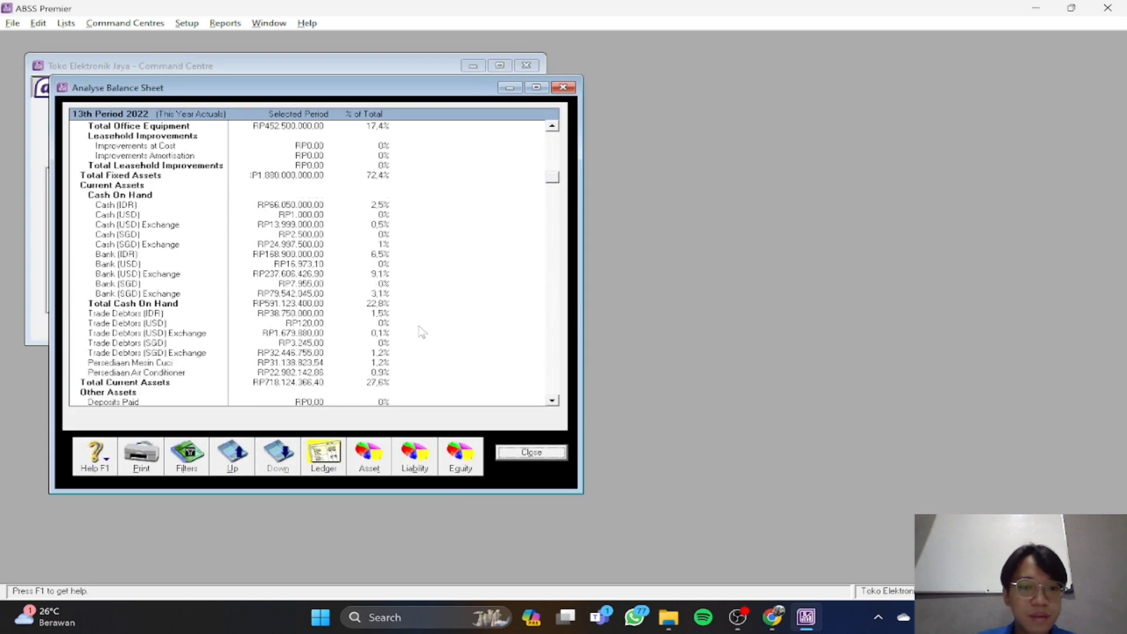
pyautogui.scroll(3, 422, 332)
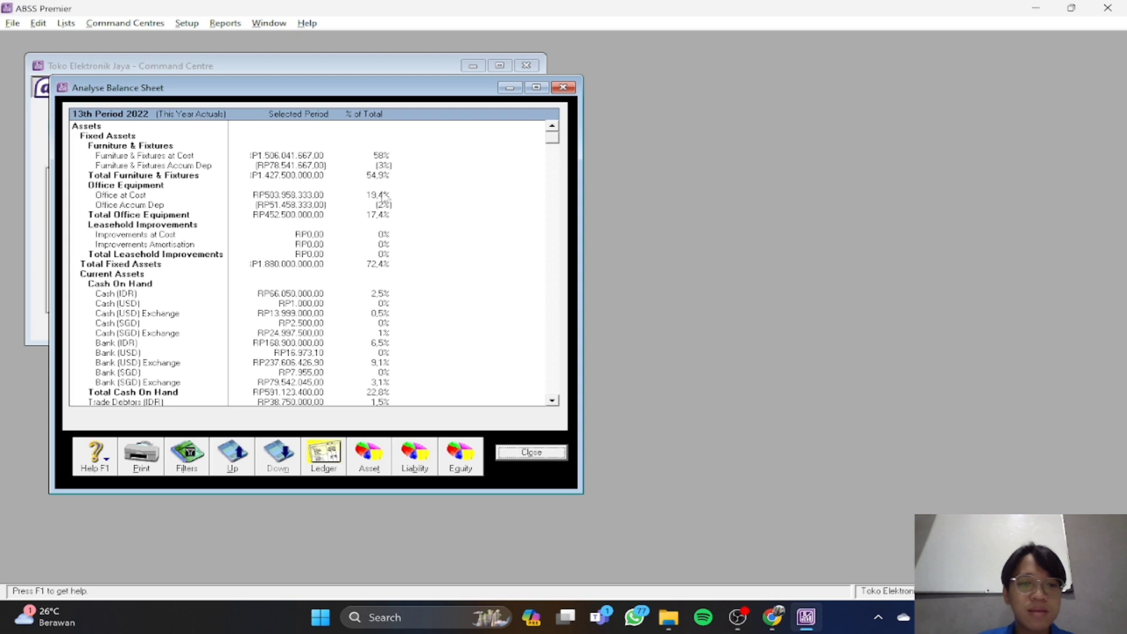
pyautogui.scroll(-10, 385, 198)
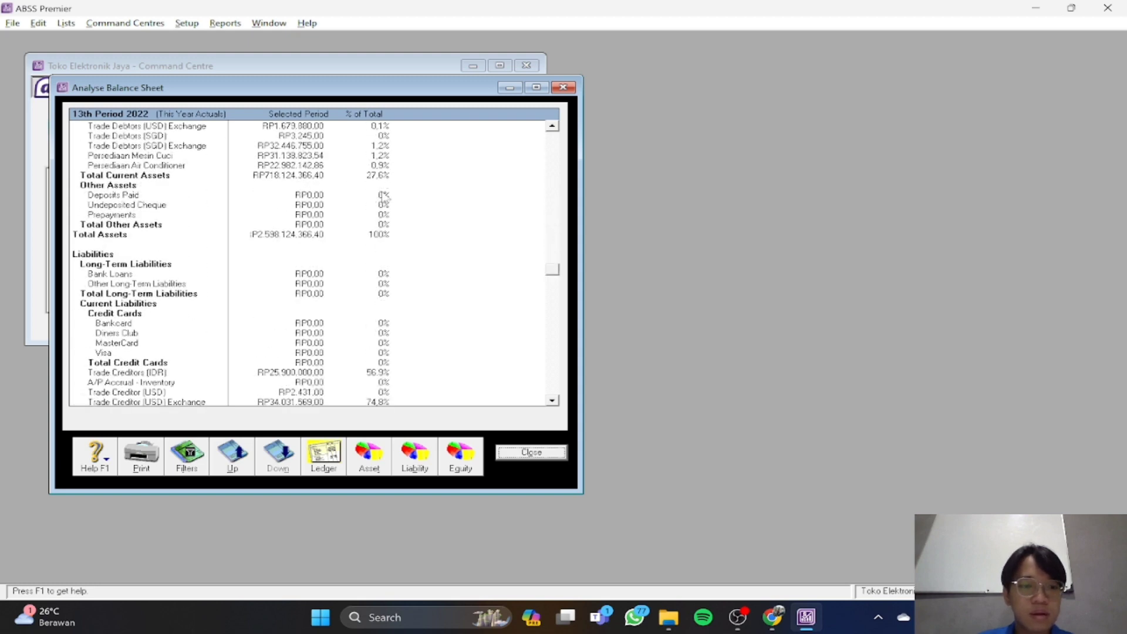
pyautogui.scroll(-9, 385, 198)
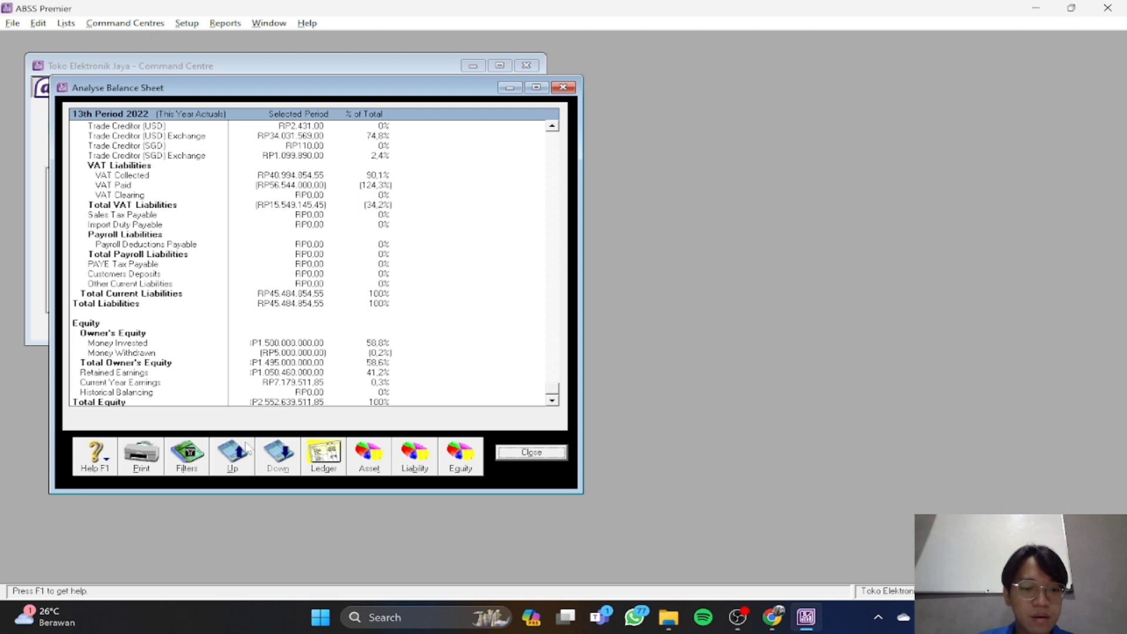
# Collapse the balance sheet analysis to the Assets, Liabilities and Equity totals, compare its detail levels, and expand it back to individual accounts
pyautogui.click(241, 460)
pyautogui.click(278, 463)
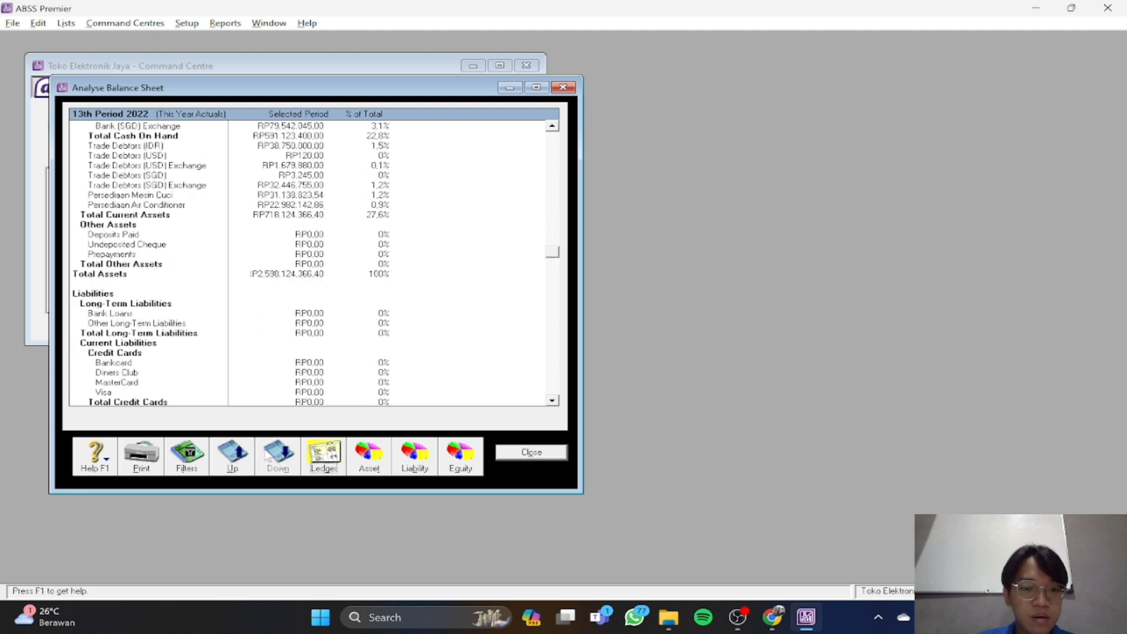
pyautogui.click(240, 460)
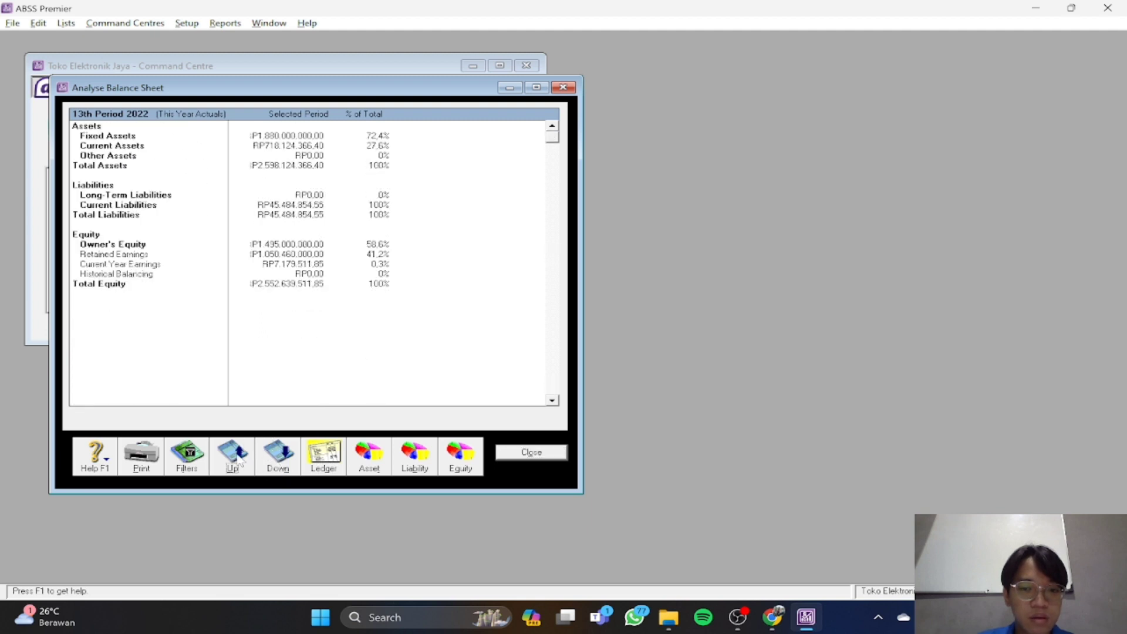
pyautogui.click(240, 461)
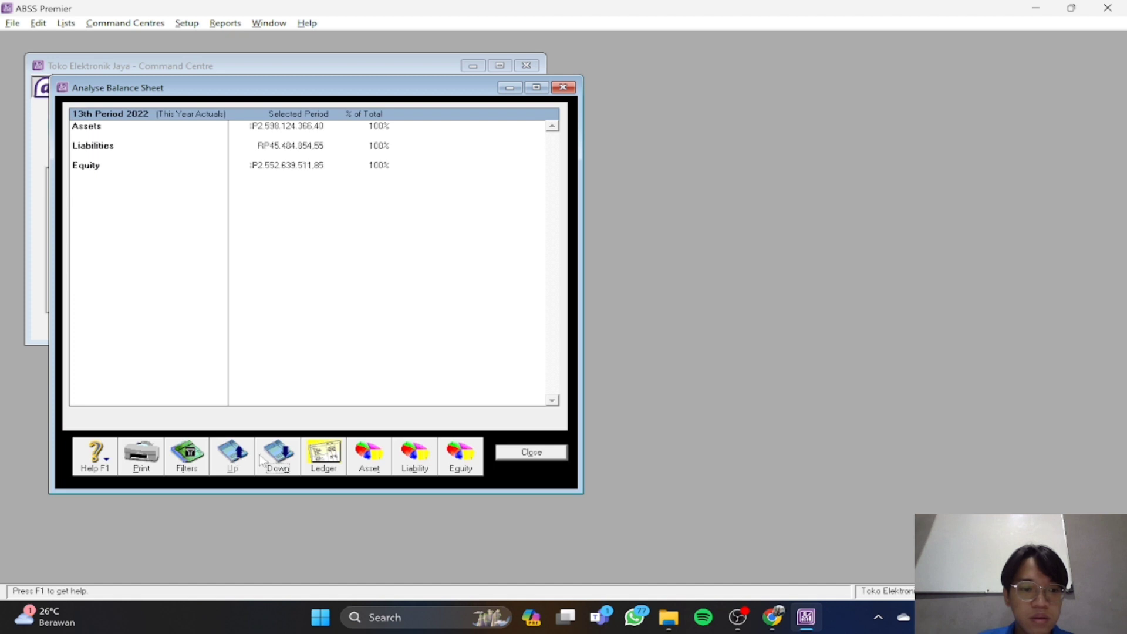
pyautogui.click(264, 460)
pyautogui.click(235, 456)
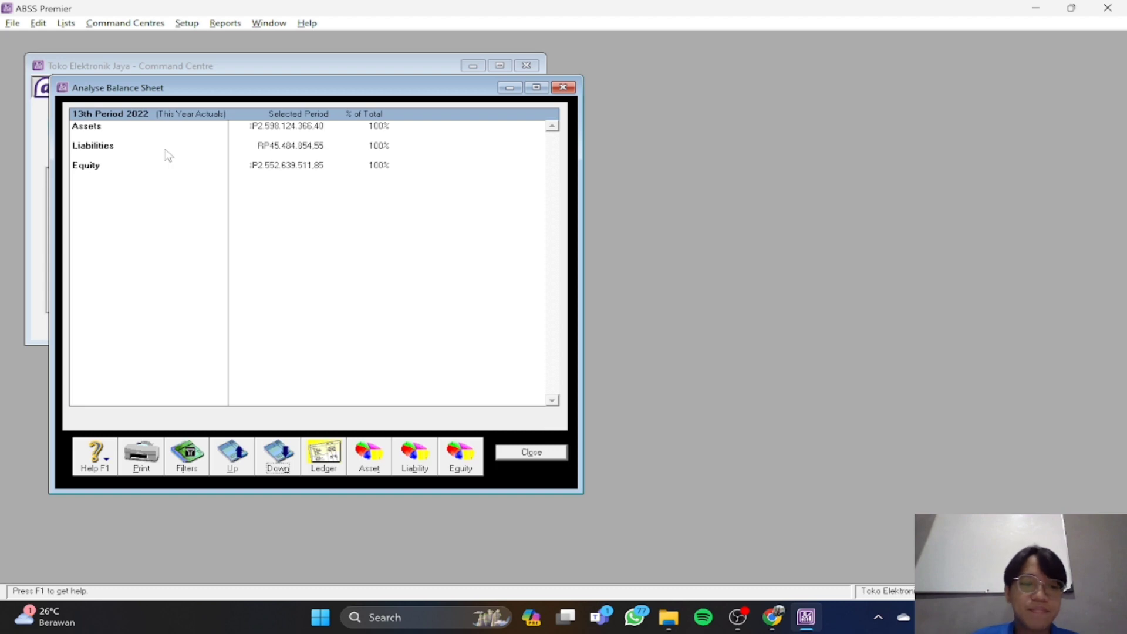
pyautogui.click(280, 460)
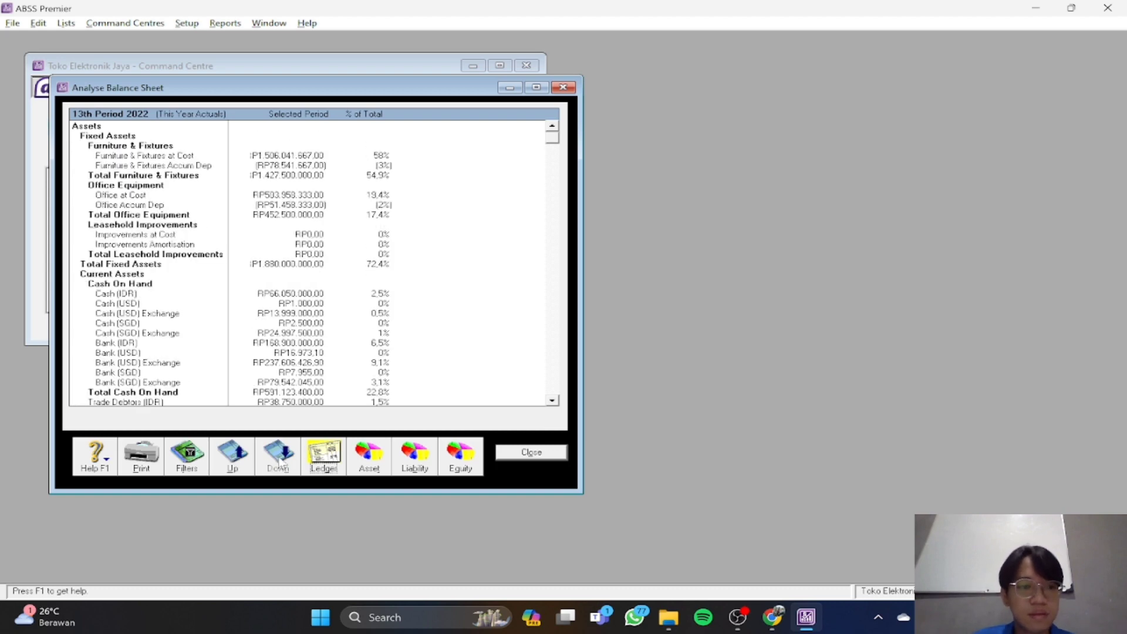
pyautogui.click(246, 456)
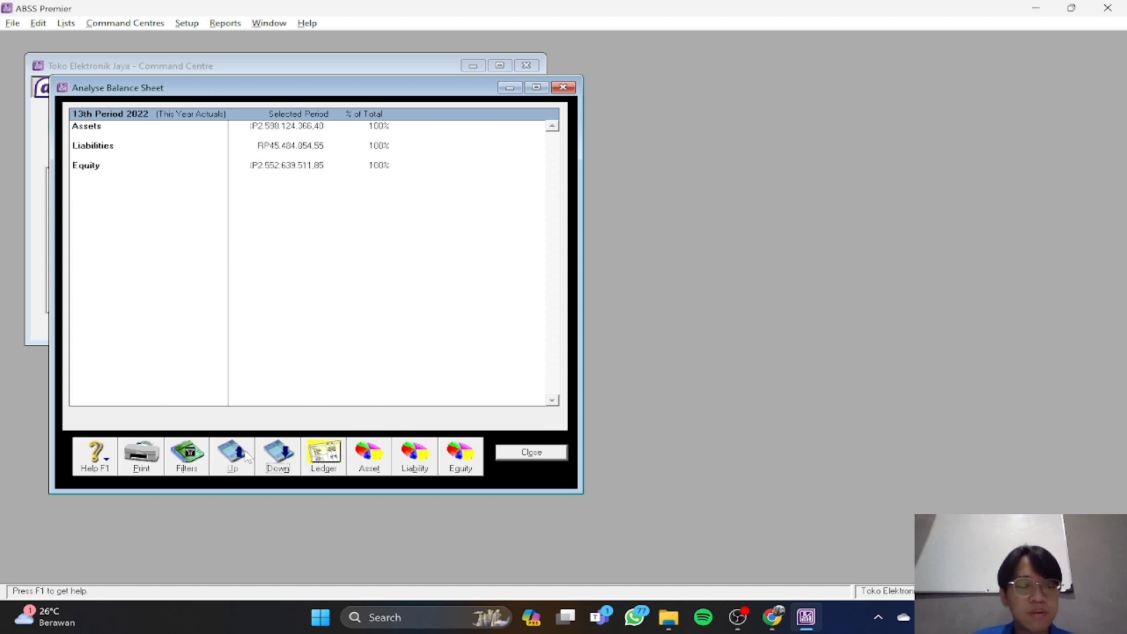
pyautogui.click(280, 459)
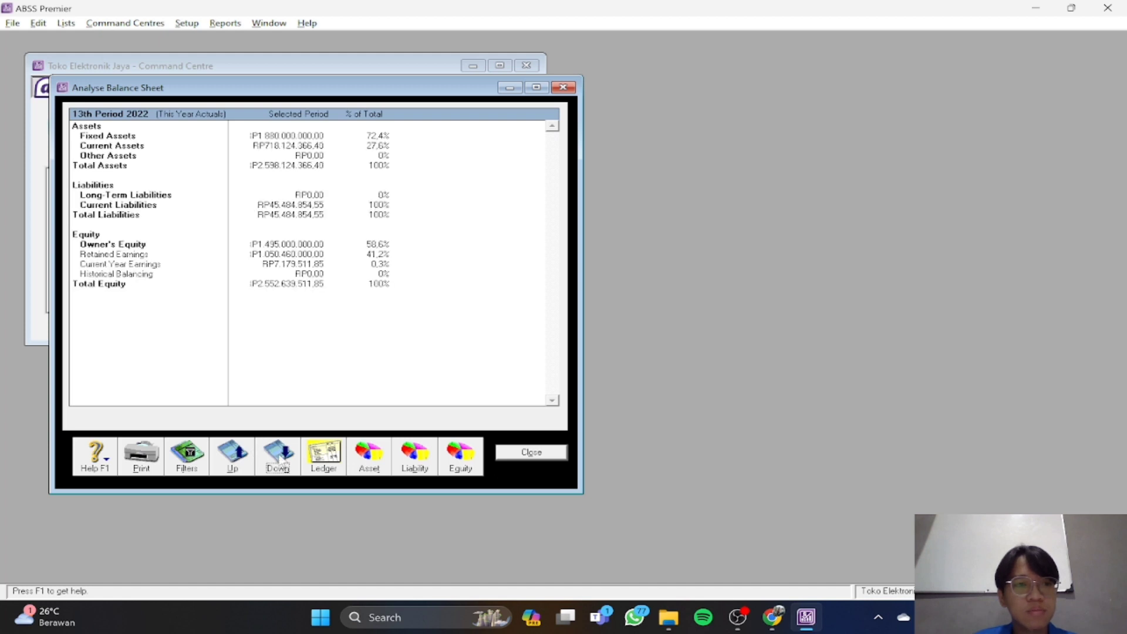
pyautogui.click(279, 461)
pyautogui.click(280, 460)
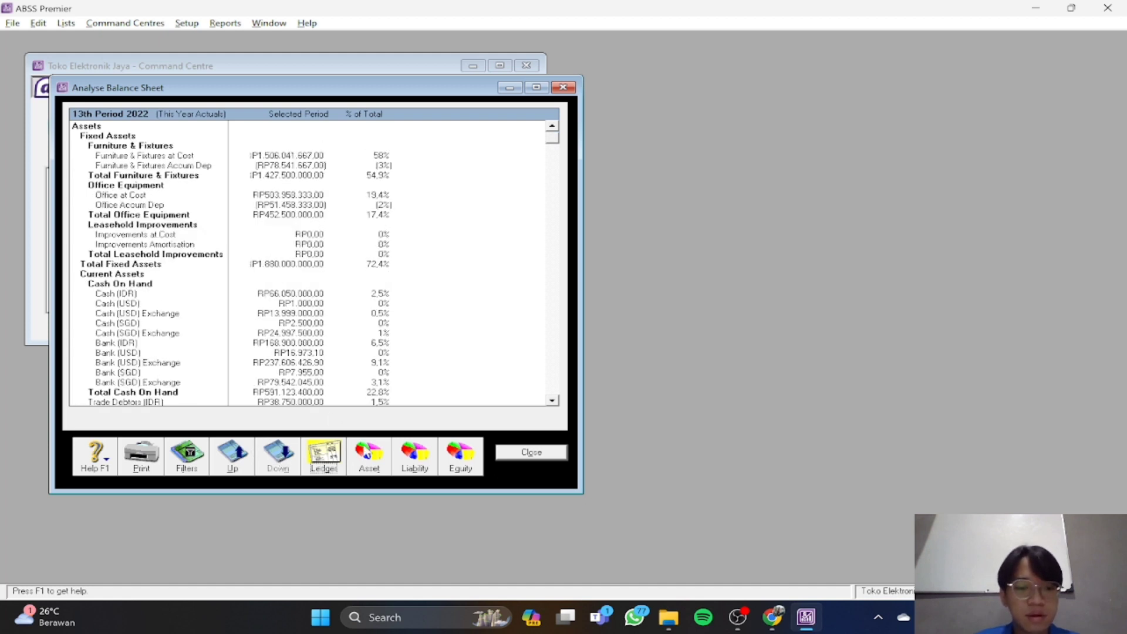
# View the balance sheet analysis as asset, liability and equity pie charts, and close the analysis
pyautogui.click(366, 452)
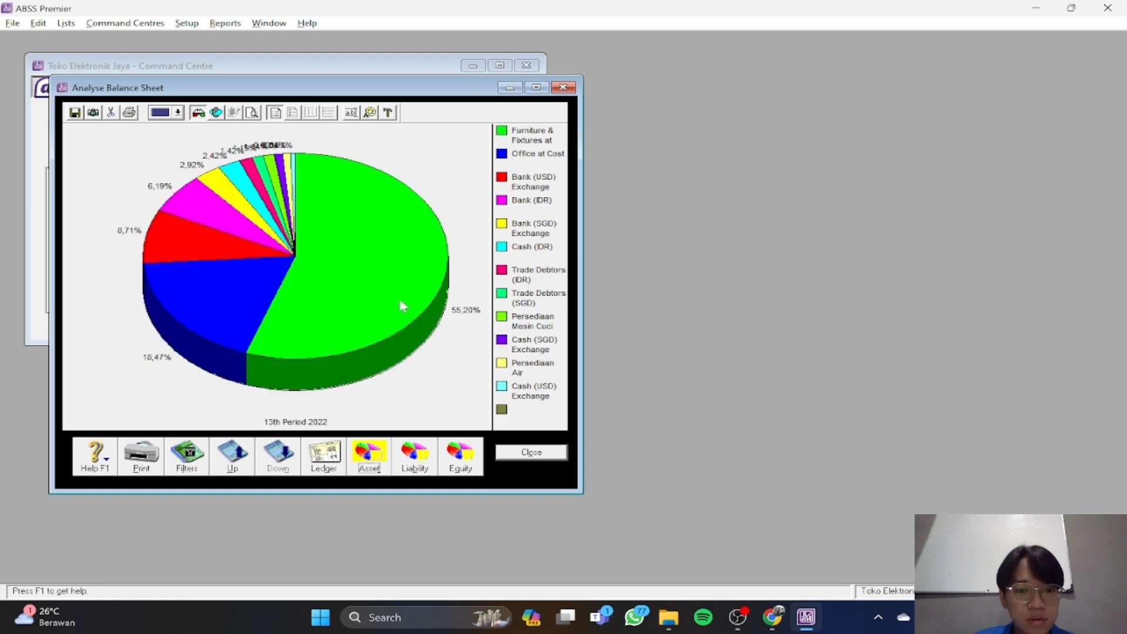
pyautogui.click(417, 460)
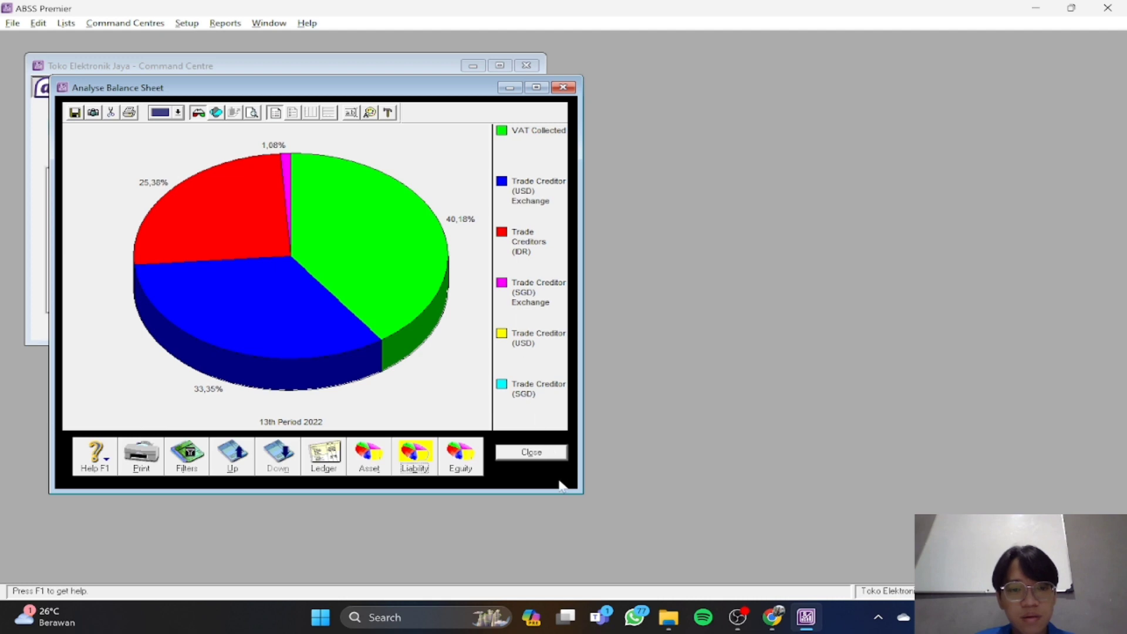
pyautogui.click(461, 464)
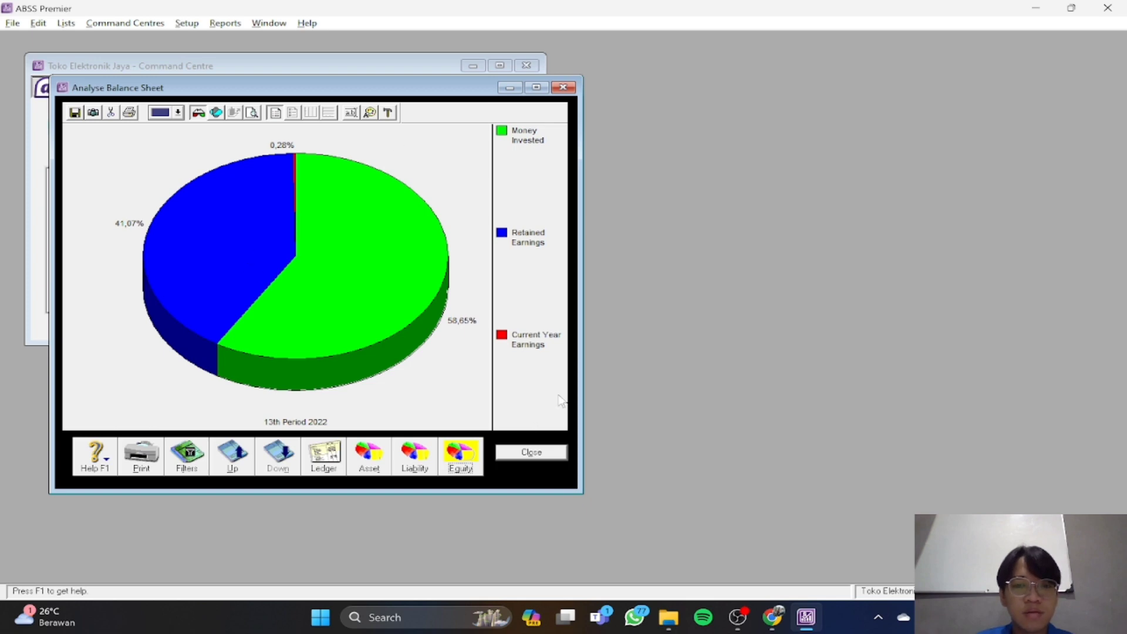
pyautogui.click(532, 453)
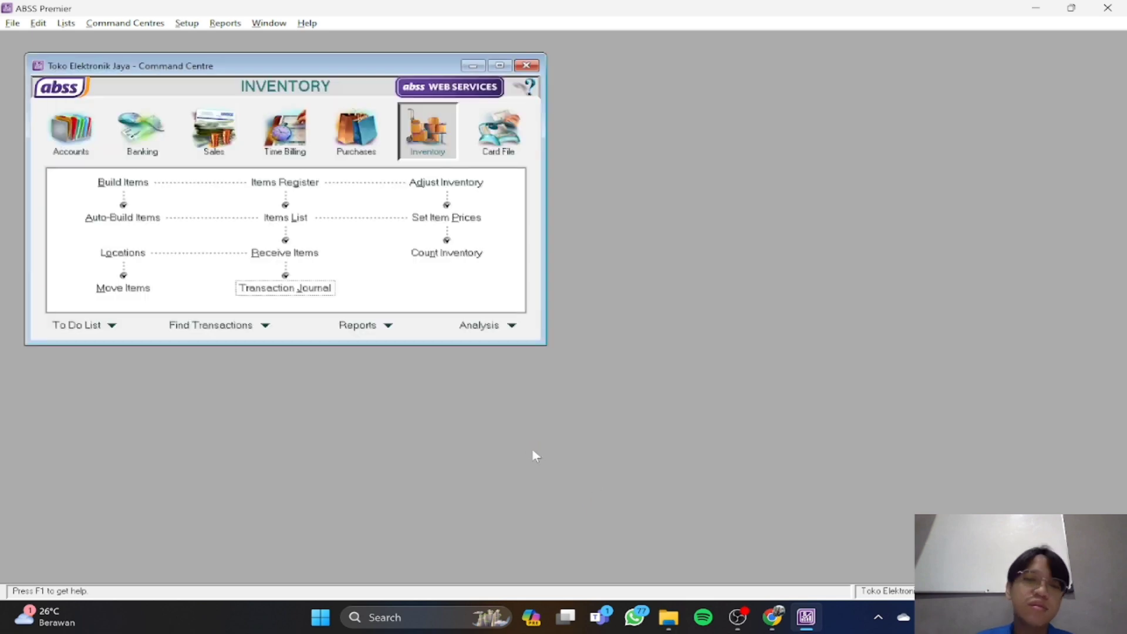
# Open the Profit and Loss analysis in a taller window and compare its individual accounts with the summary totals
pyautogui.click(514, 326)
pyautogui.click(533, 350)
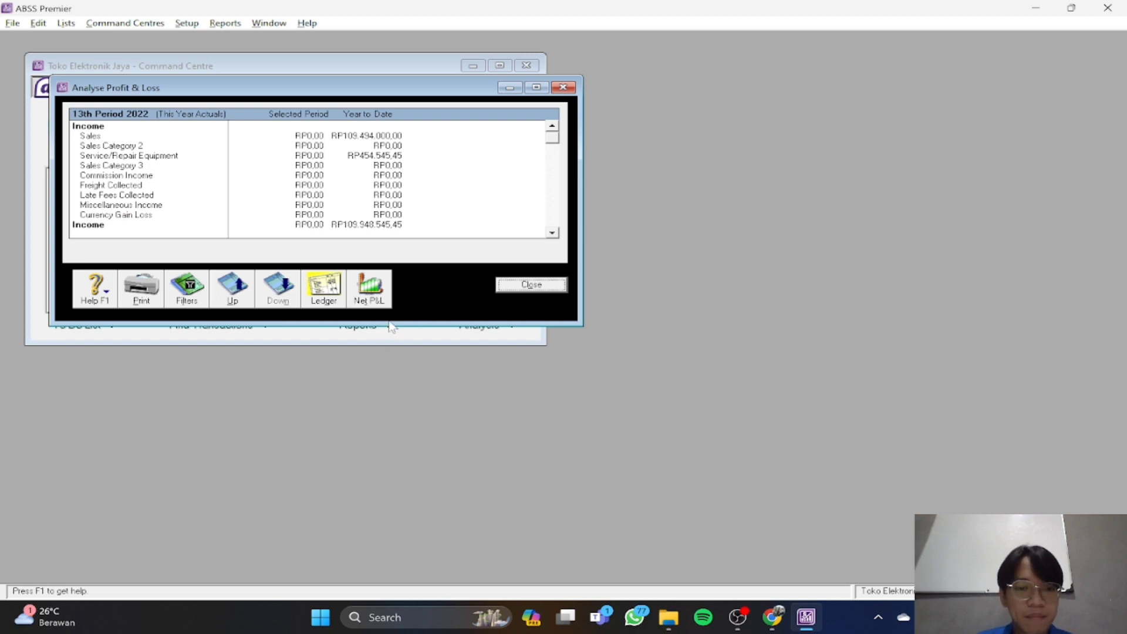
pyautogui.moveTo(390, 326); pyautogui.dragTo(390, 483)
pyautogui.click(233, 447)
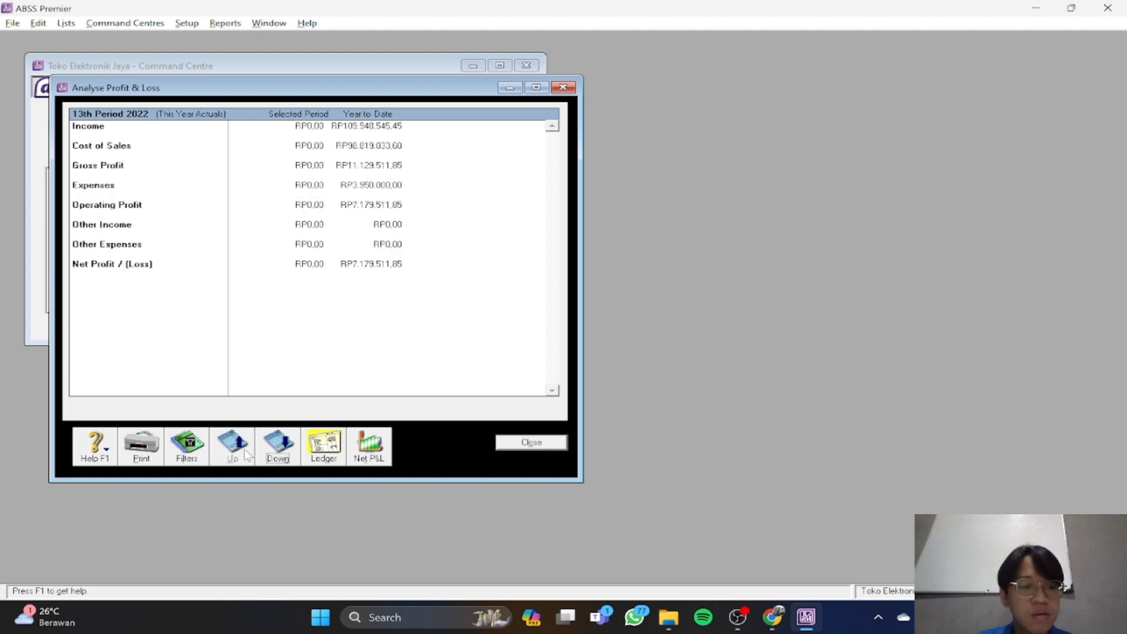
pyautogui.click(284, 448)
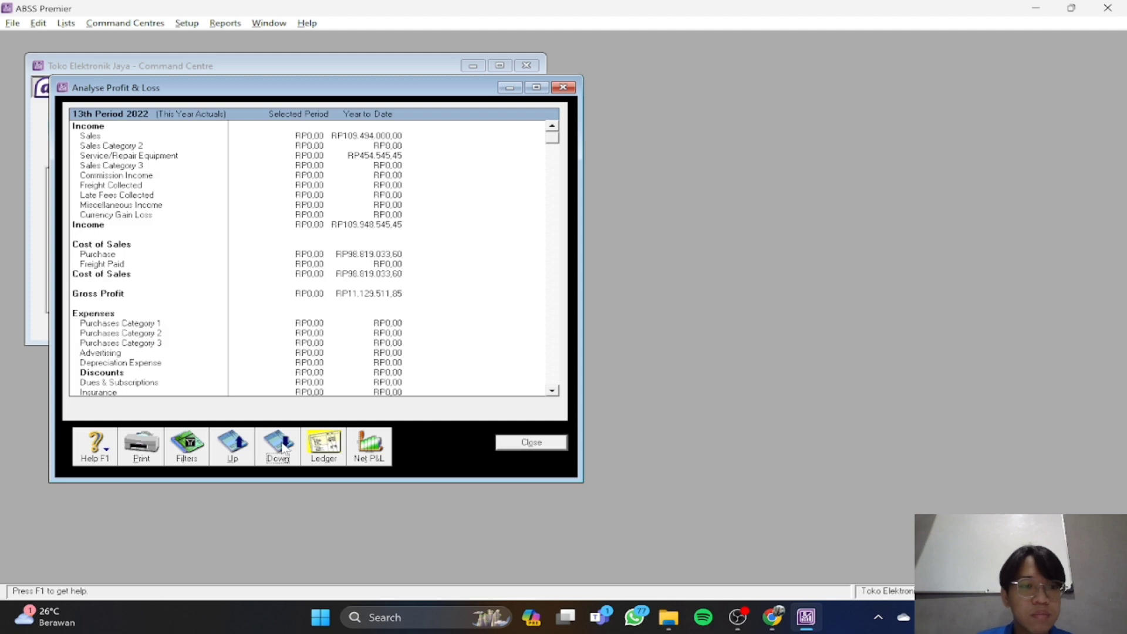
pyautogui.click(234, 447)
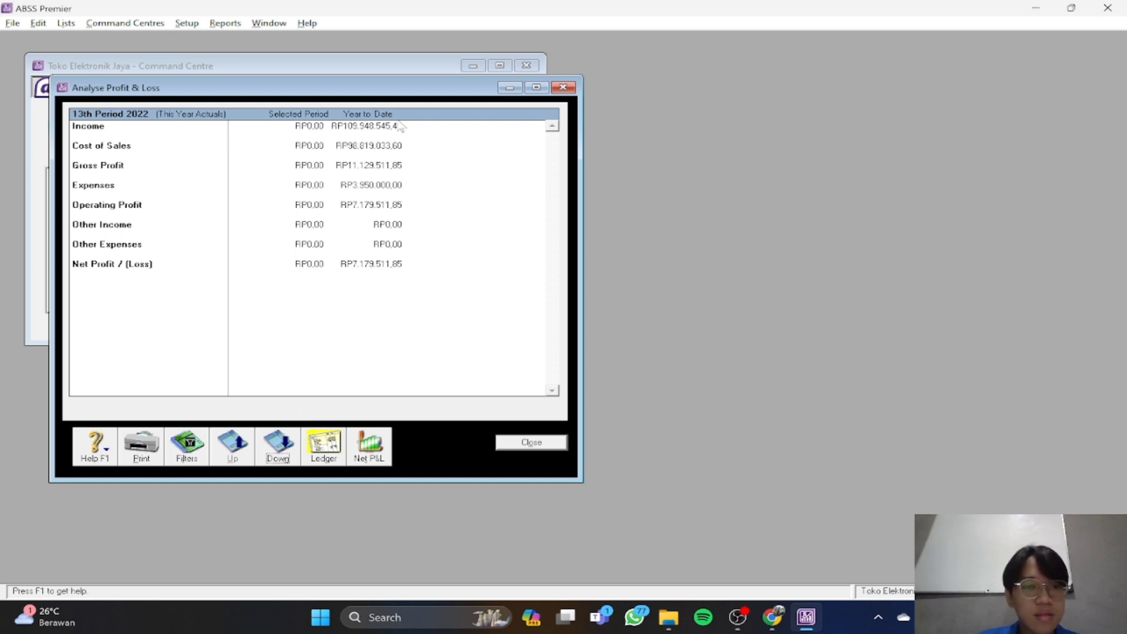
# Compare the profit and loss ledger view with the net profit and loss chart, and close the analysis
pyautogui.click(329, 451)
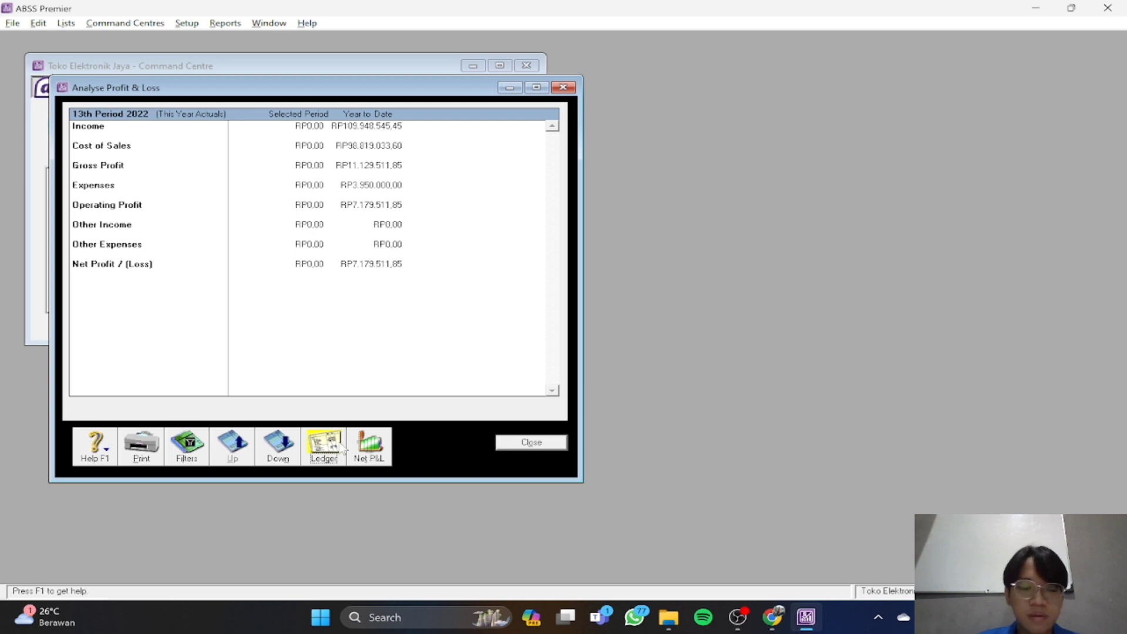
pyautogui.click(381, 444)
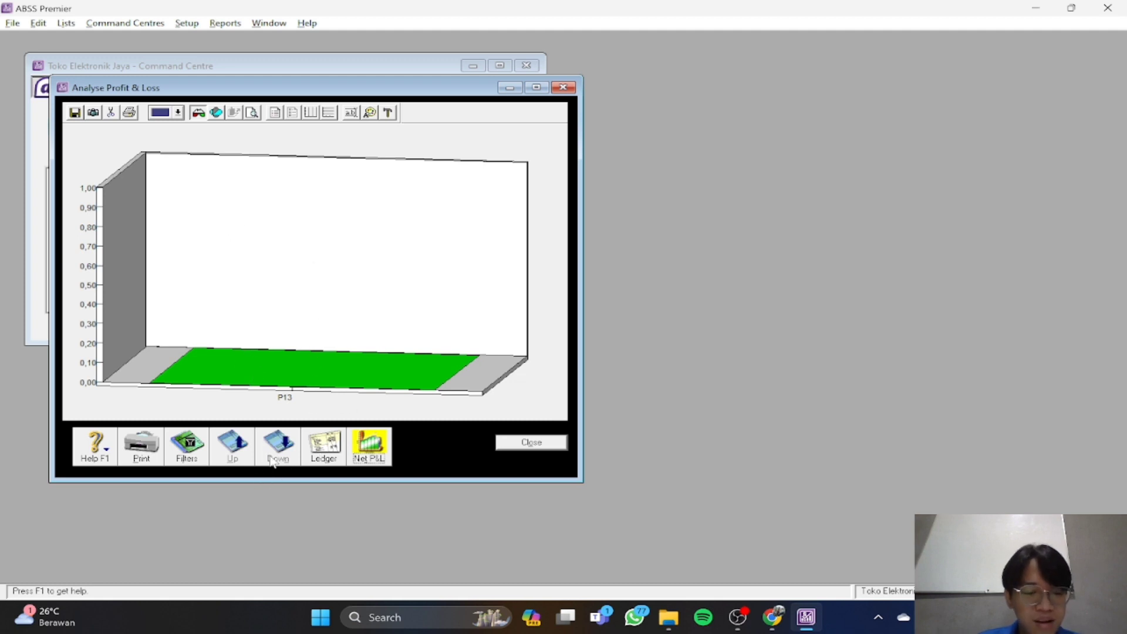
pyautogui.click(309, 445)
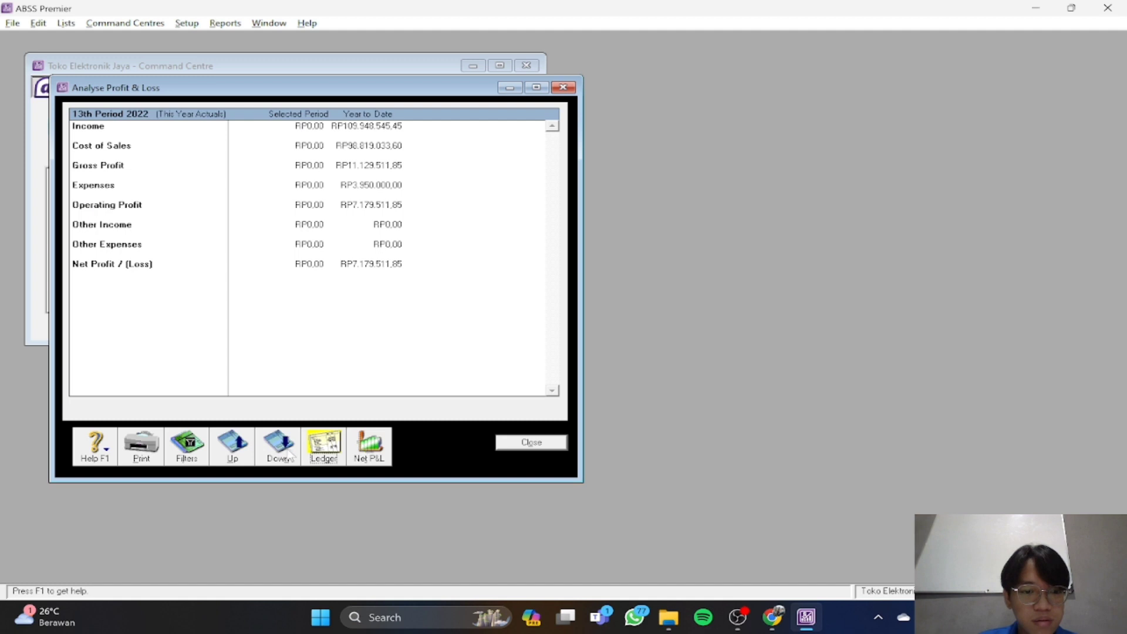
pyautogui.click(367, 447)
pyautogui.click(323, 445)
pyautogui.click(369, 446)
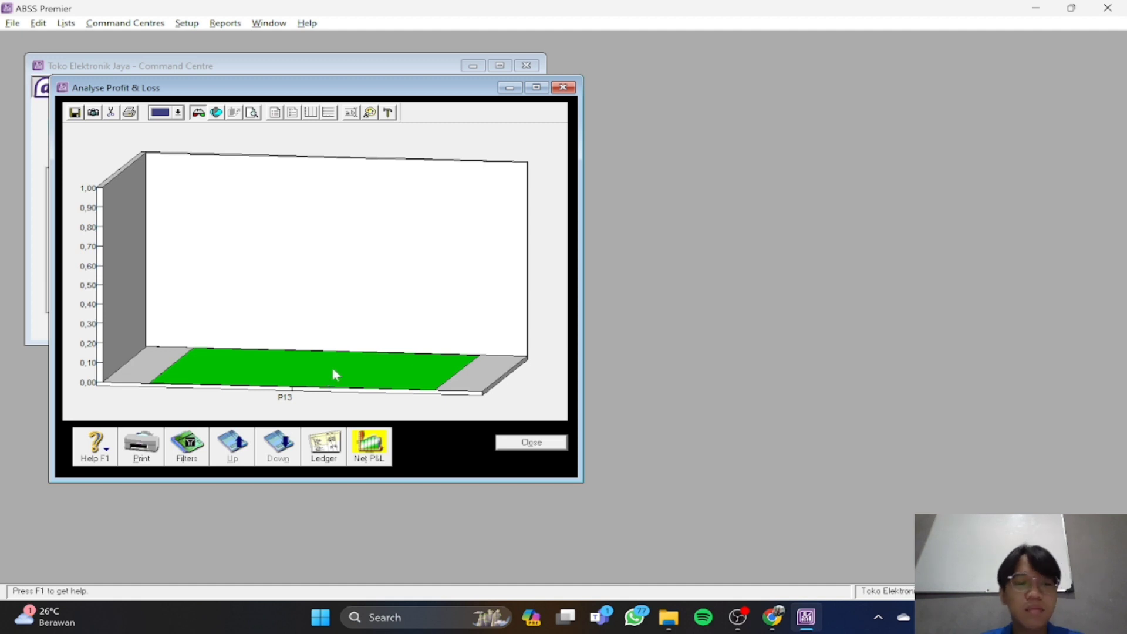
pyautogui.click(533, 445)
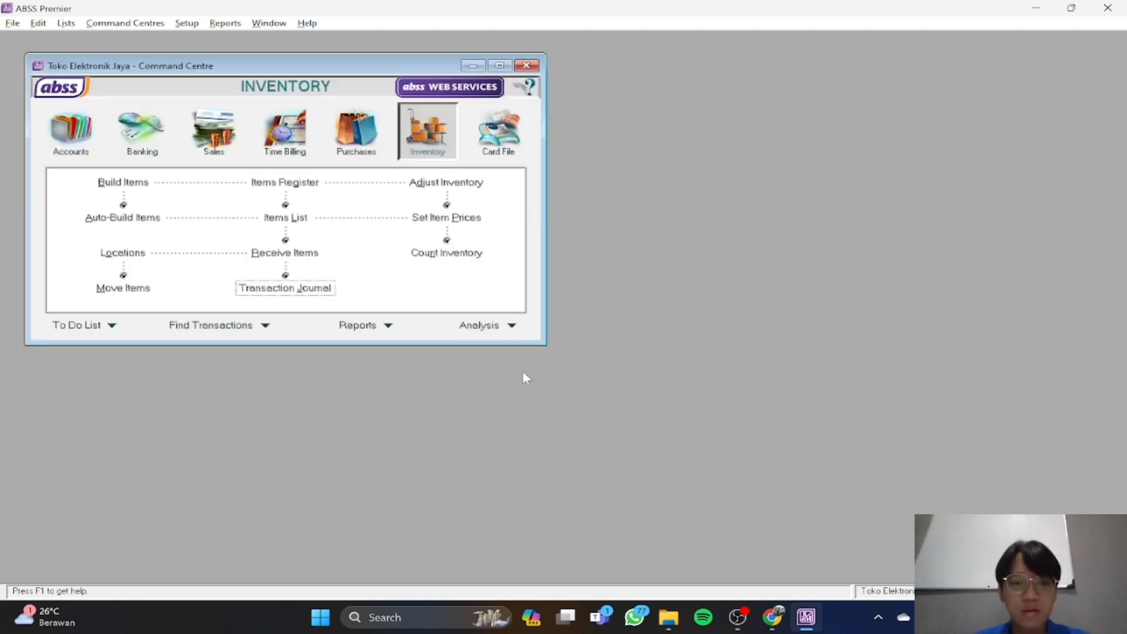
# Open the Jobs analysis for job P (Produk), make its window taller, and collapse the accounts to summary totals
pyautogui.click(512, 325)
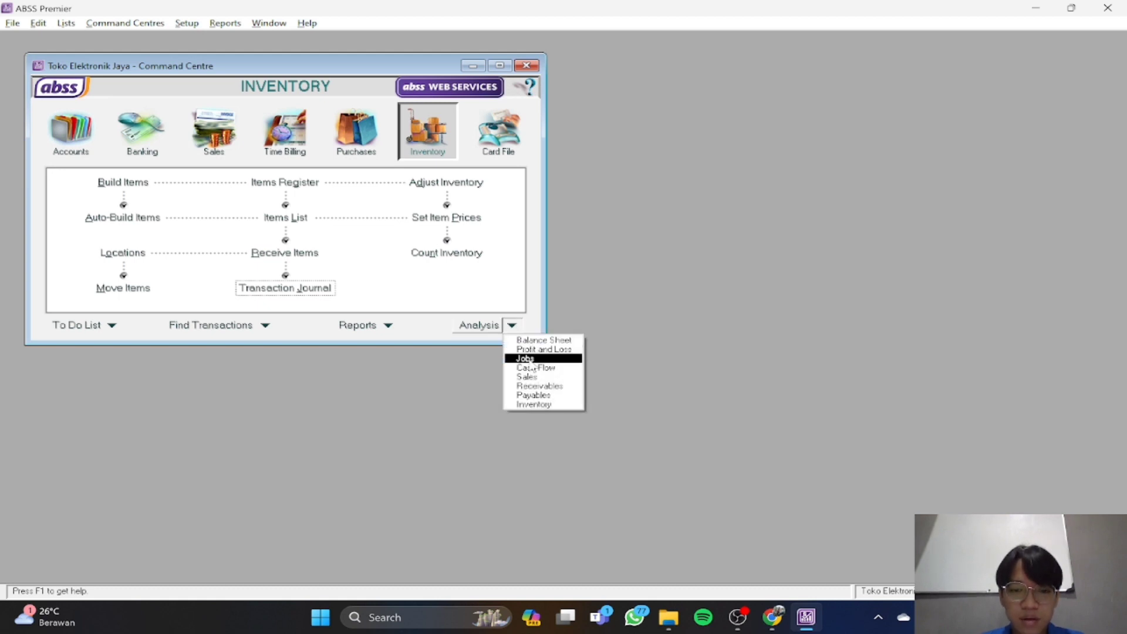
pyautogui.click(525, 358)
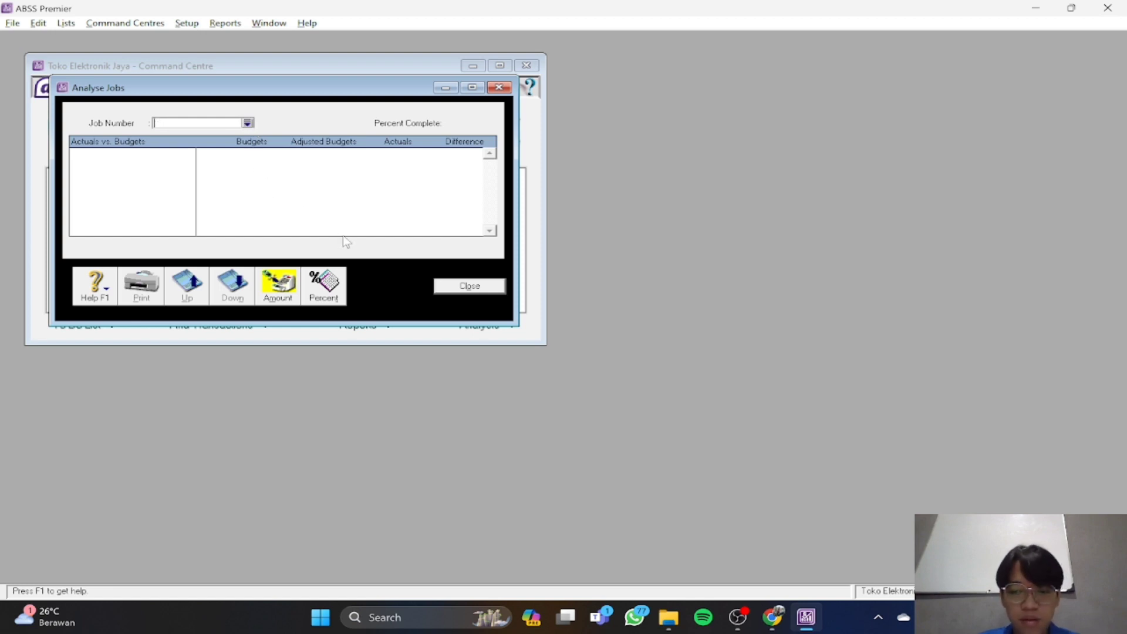
pyautogui.press('Tab')
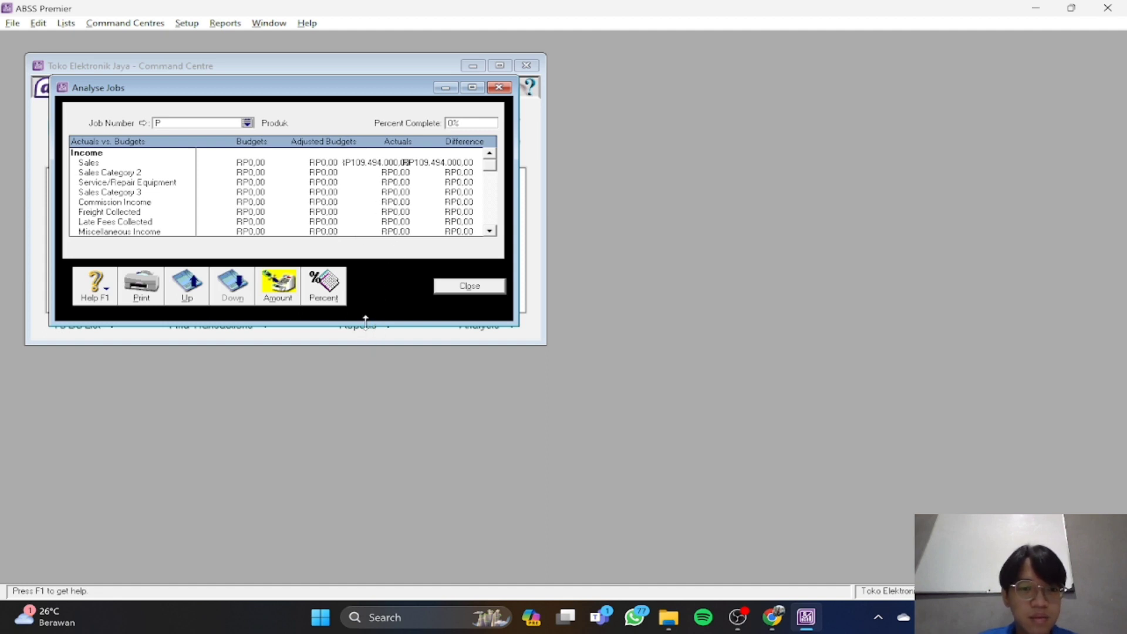
pyautogui.moveTo(366, 321); pyautogui.dragTo(361, 500)
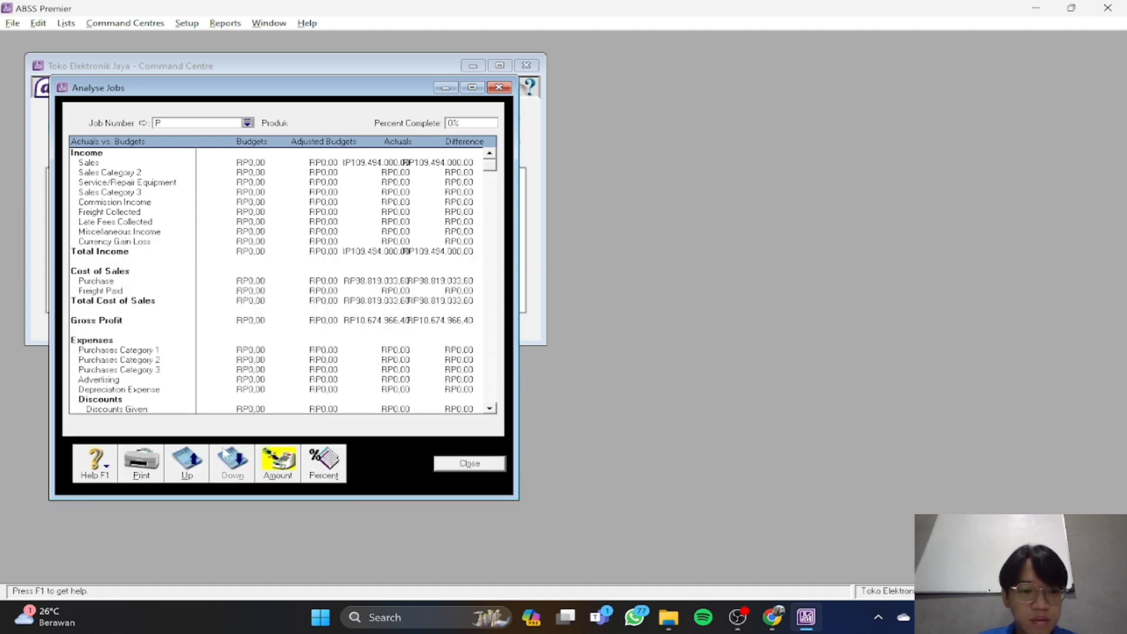
pyautogui.click(197, 469)
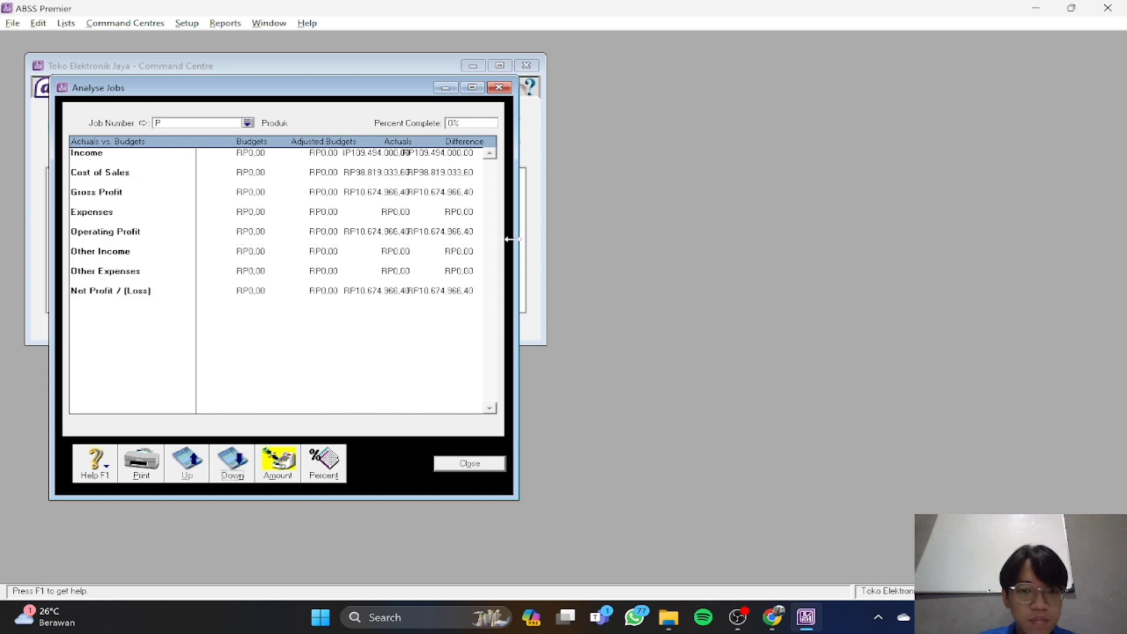
# Widen the job analysis window, compare the percent and amount views, and close it
pyautogui.moveTo(512, 239); pyautogui.dragTo(660, 240)
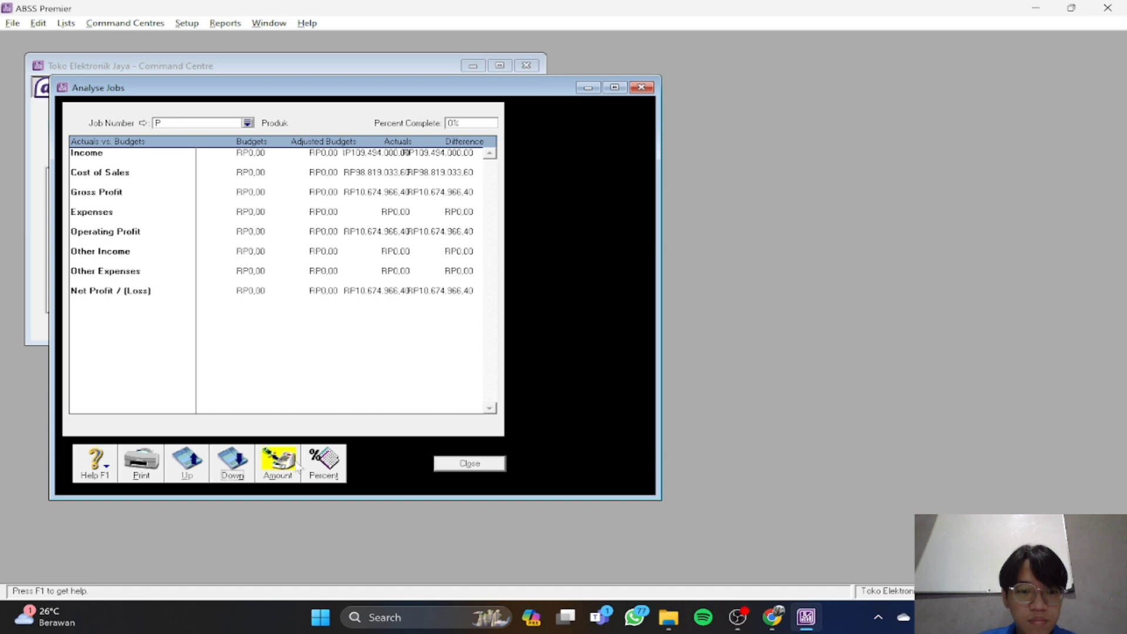
pyautogui.click(317, 463)
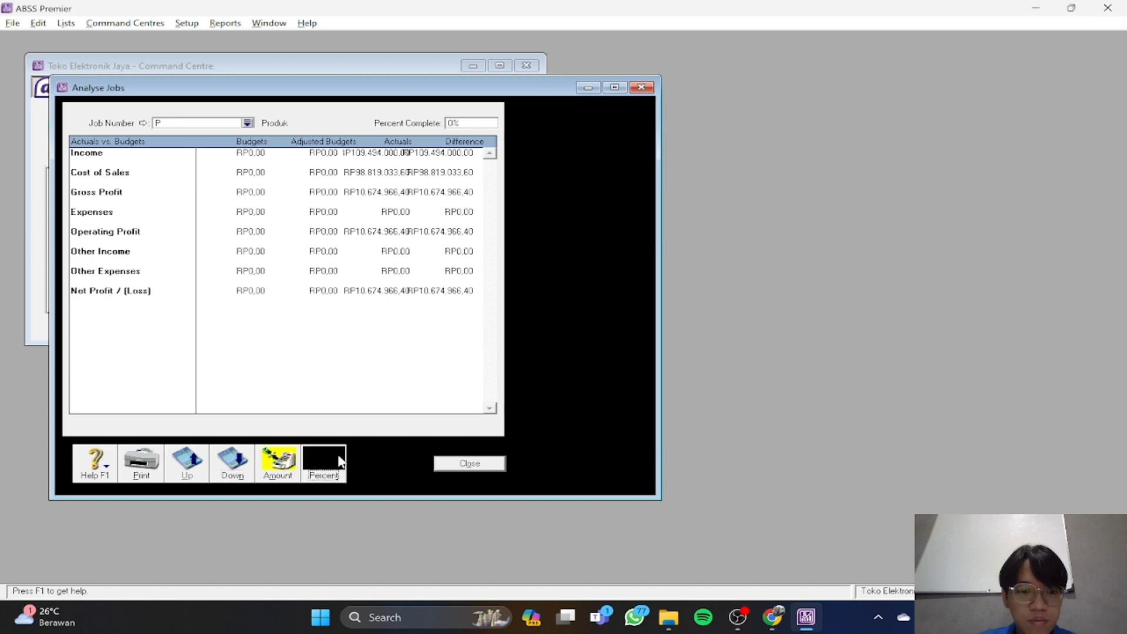
pyautogui.click(280, 475)
pyautogui.click(446, 462)
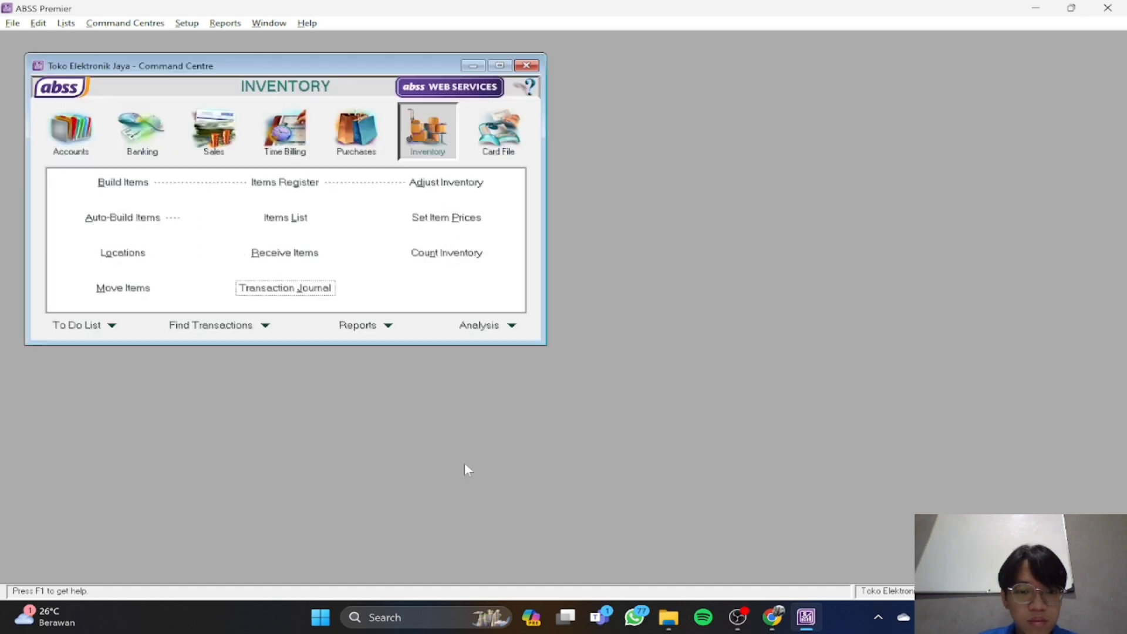
# Analyse cash needs for account 1-2110 Cash (IDR) over 30 days in the Cash Flow worksheet, review the enlarged result, and close it
pyautogui.click(511, 328)
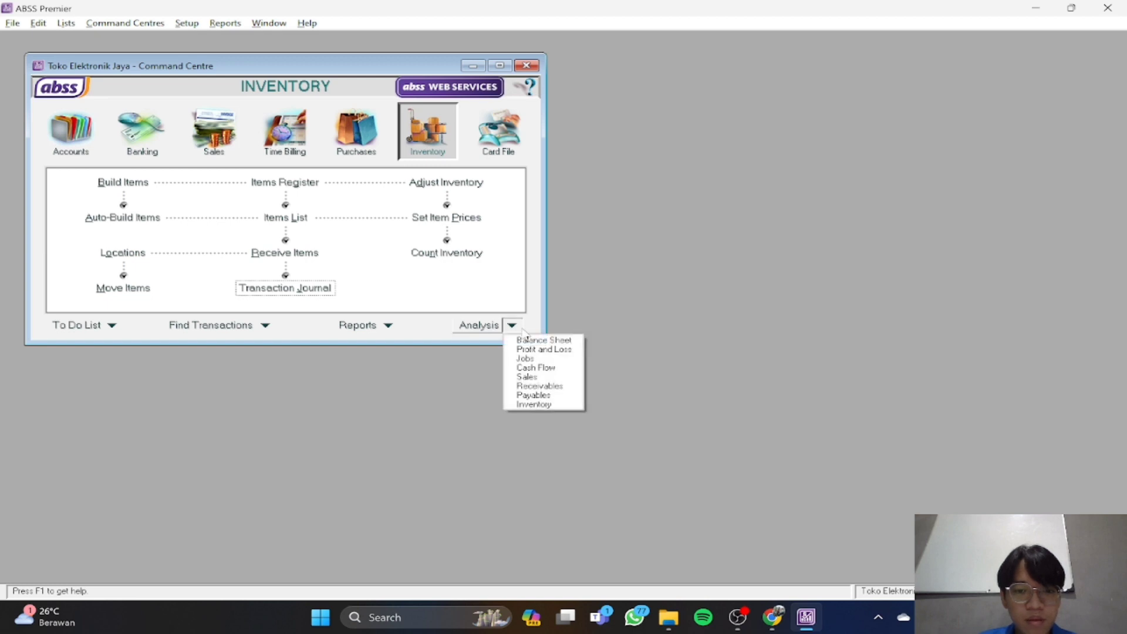
pyautogui.click(535, 367)
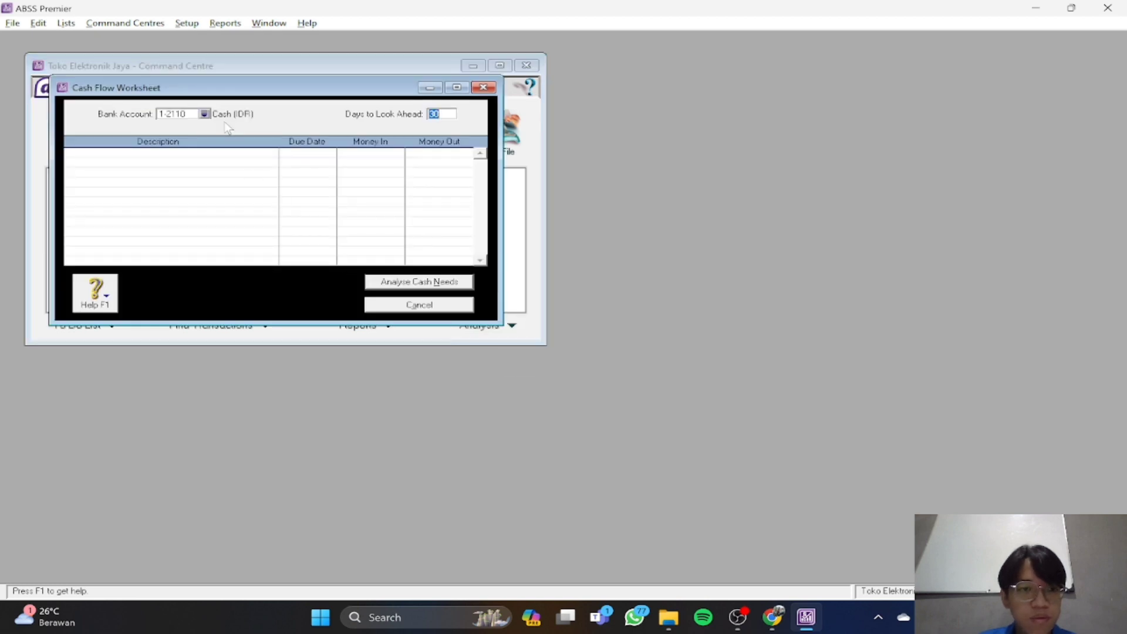
pyautogui.click(444, 286)
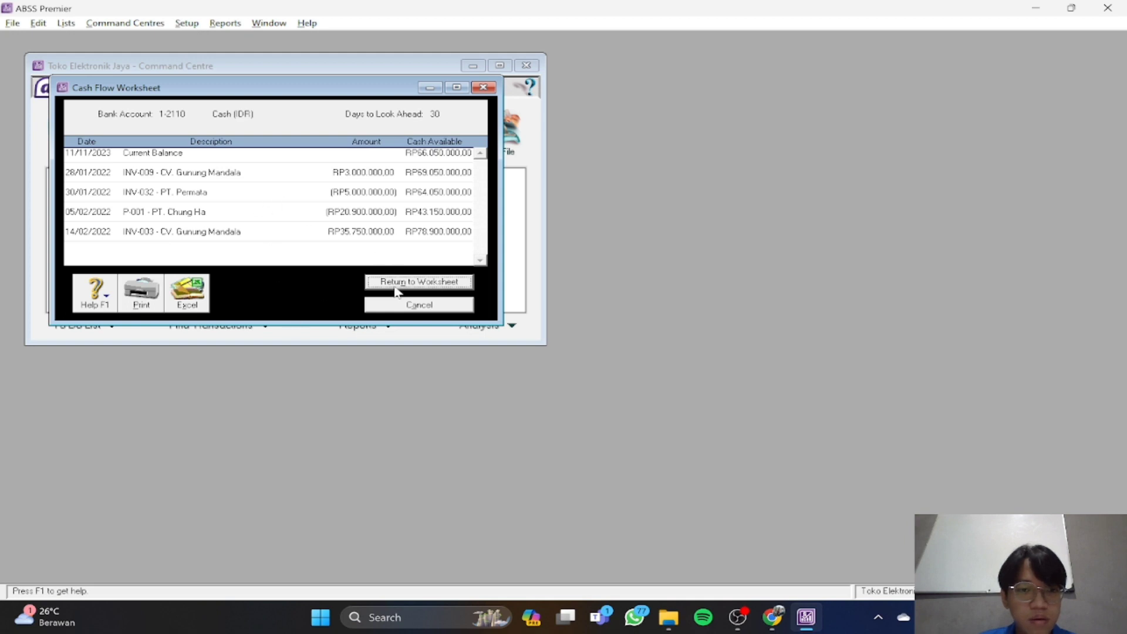
pyautogui.moveTo(493, 320); pyautogui.dragTo(622, 371)
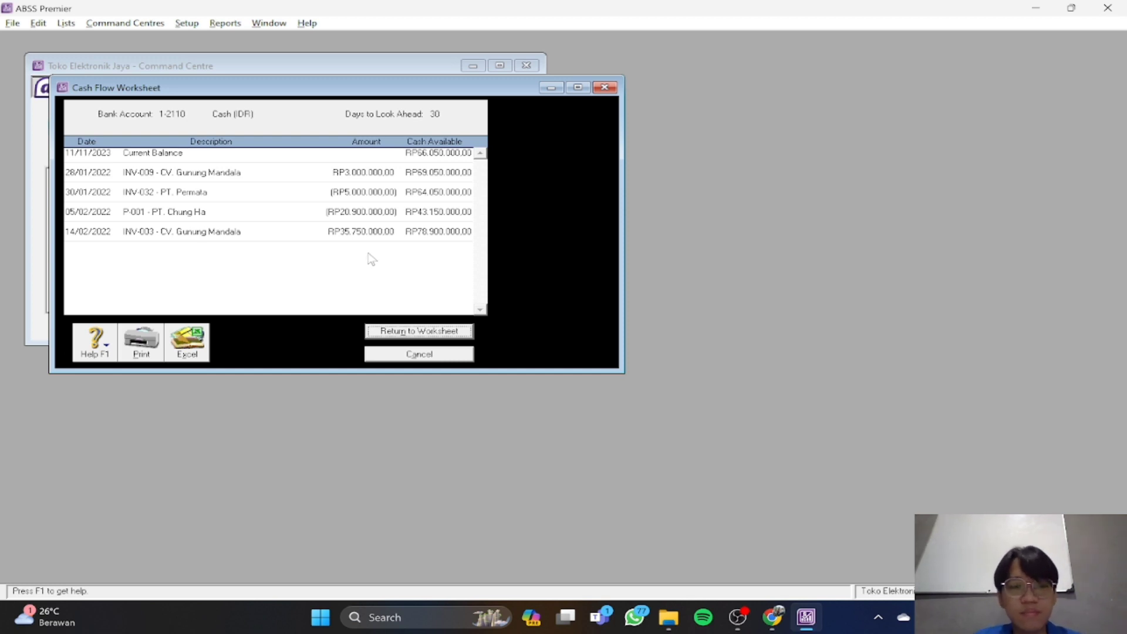
pyautogui.click(419, 354)
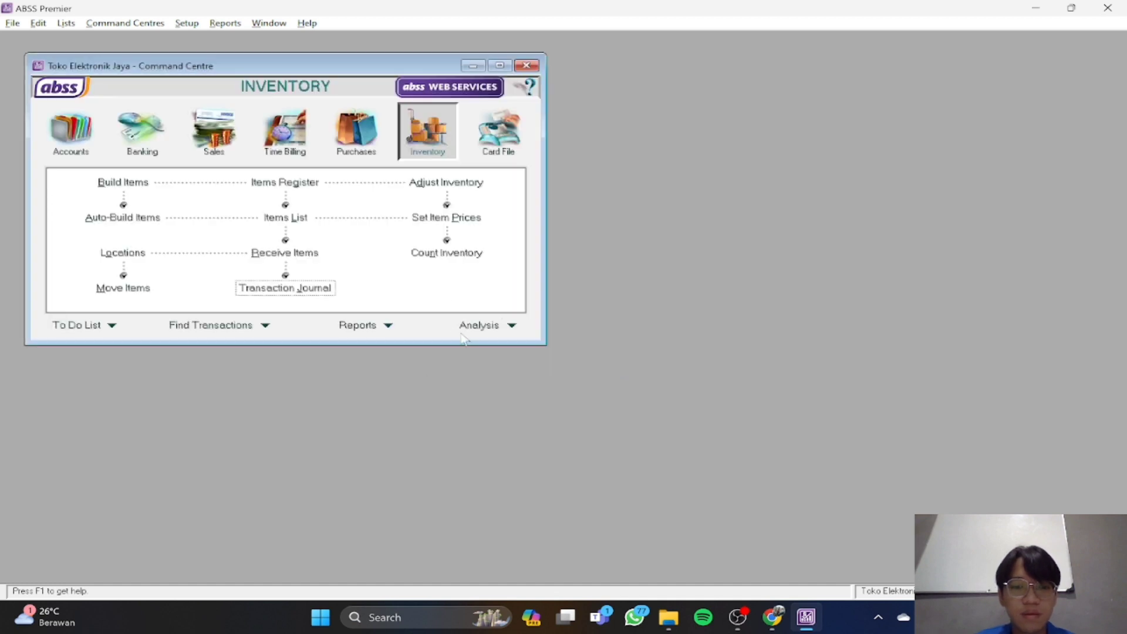
pyautogui.click(502, 328)
pyautogui.click(639, 326)
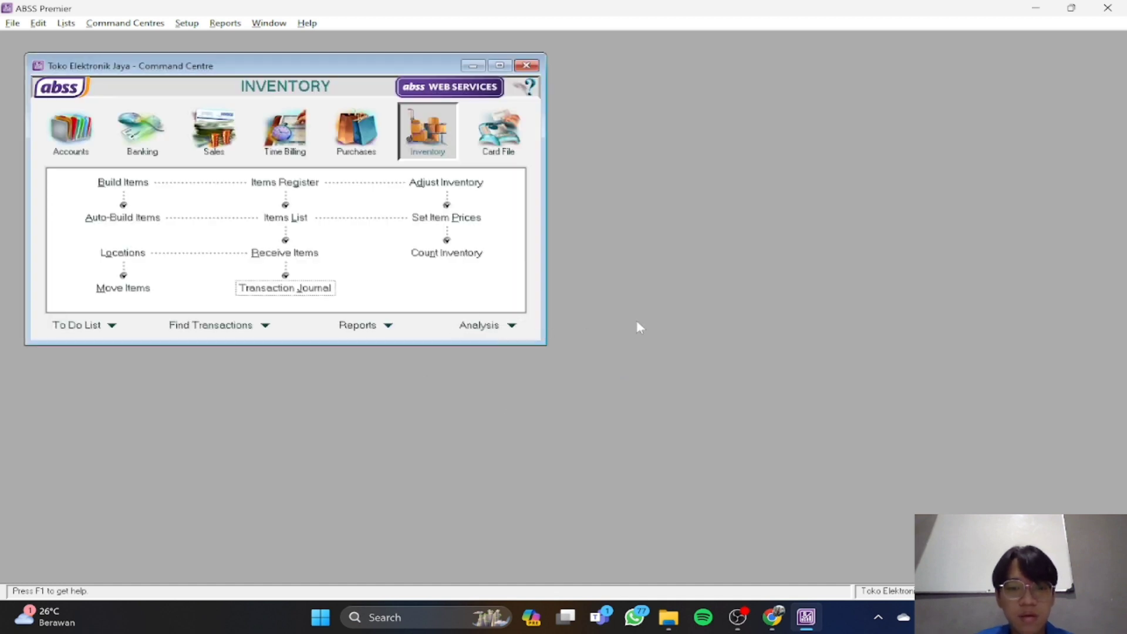
# Switch to Modul ABSS.pdf in Chrome and read the instructions in section 4.4 on backing up the ABSS Premier file
pyautogui.hotkey('alt', 'Tab')
pyautogui.click(790, 320)
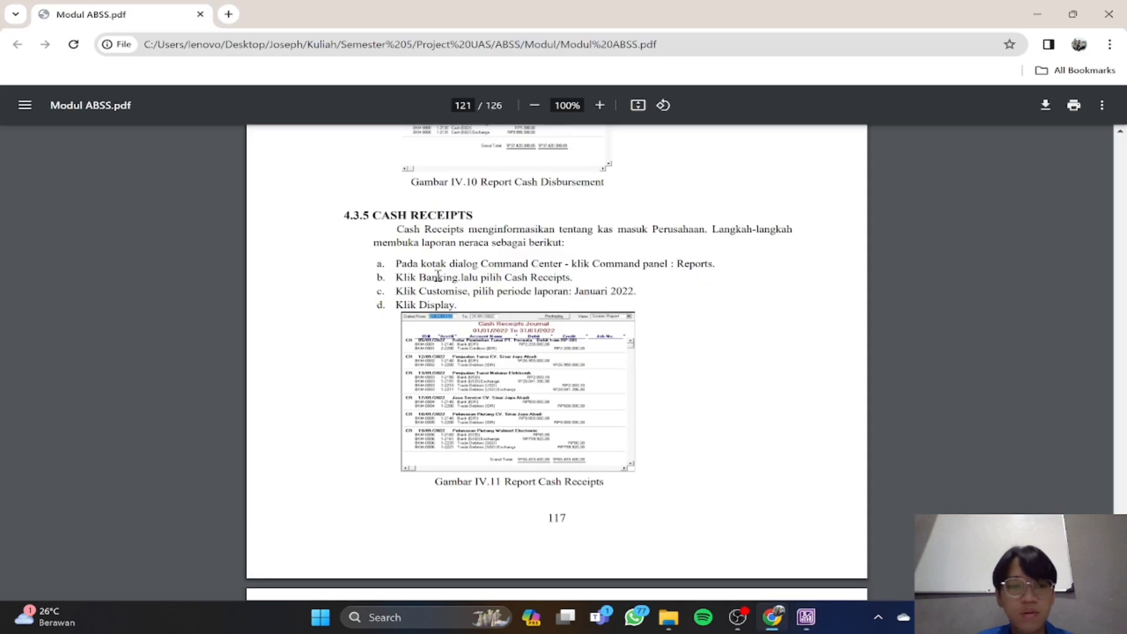
pyautogui.scroll(-10, 548, 170)
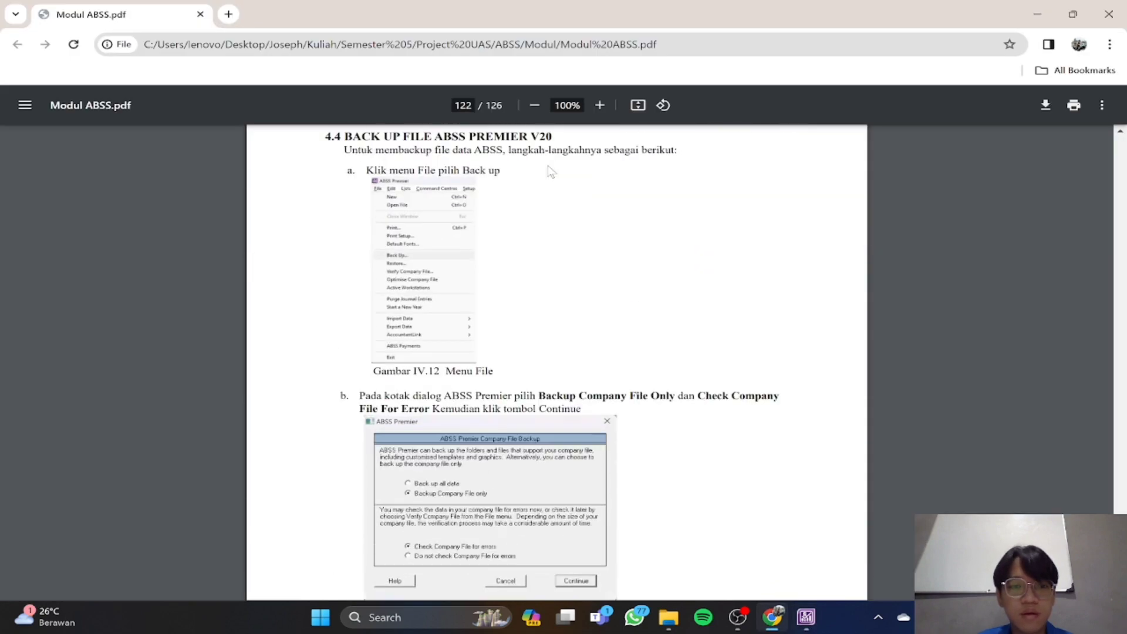
pyautogui.scroll(1, 551, 172)
pyautogui.scroll(-2, 551, 172)
pyautogui.scroll(4, 511, 198)
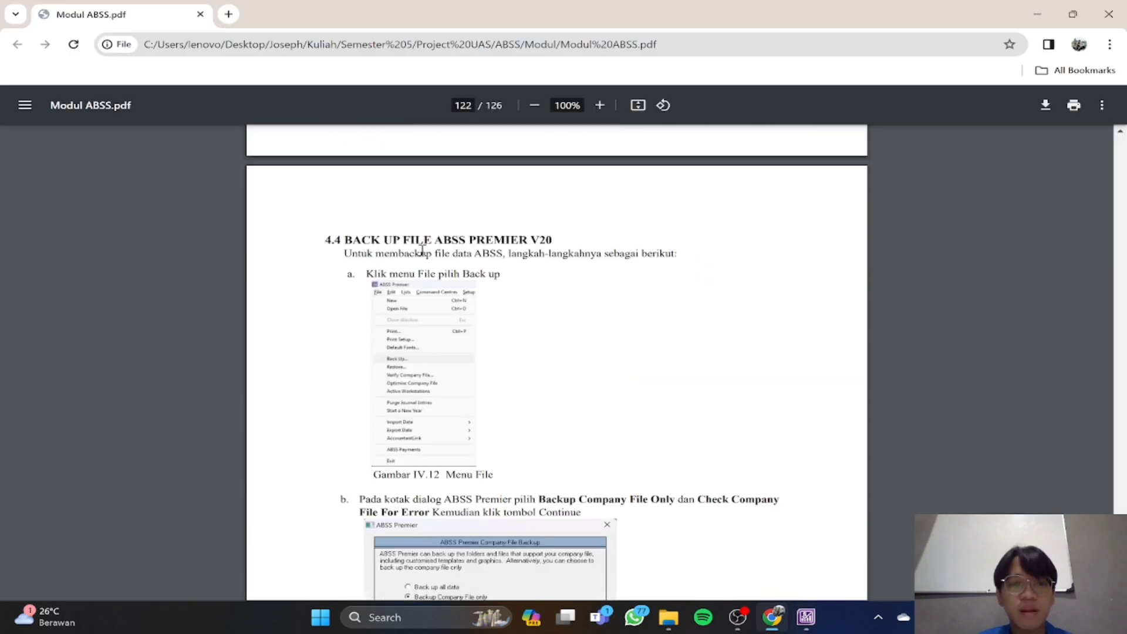
pyautogui.scroll(-1, 595, 264)
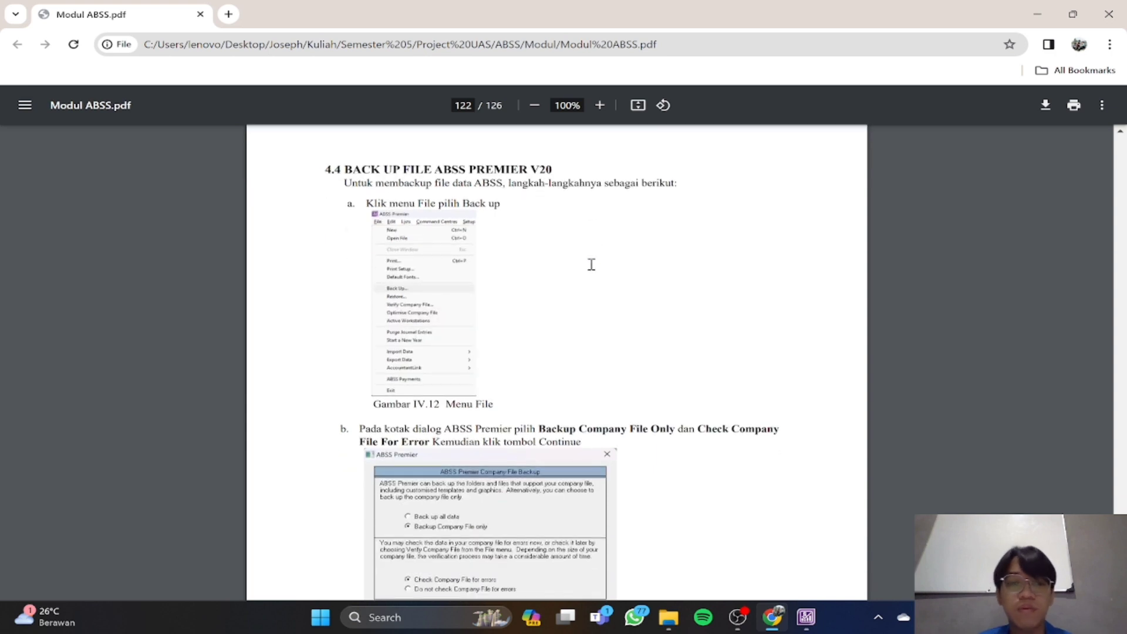
# Return to ABSS Premier and start a backup of the company file only, checking it for errors, through to choosing the save location
pyautogui.hotkey('alt', 'Tab')
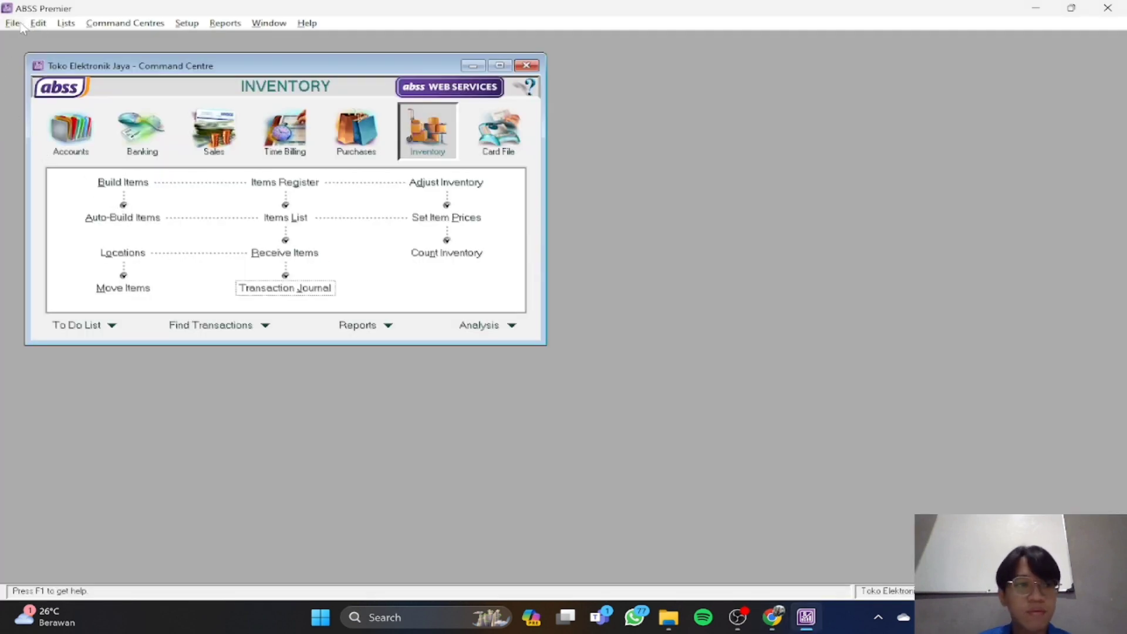
pyautogui.click(19, 25)
pyautogui.click(62, 154)
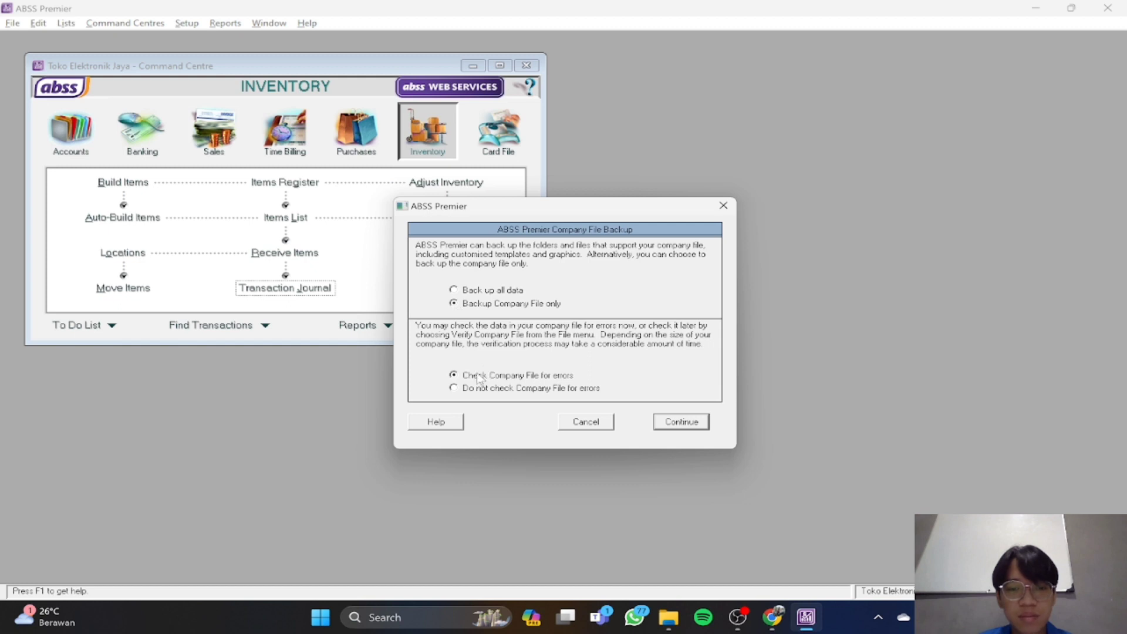
pyautogui.click(675, 423)
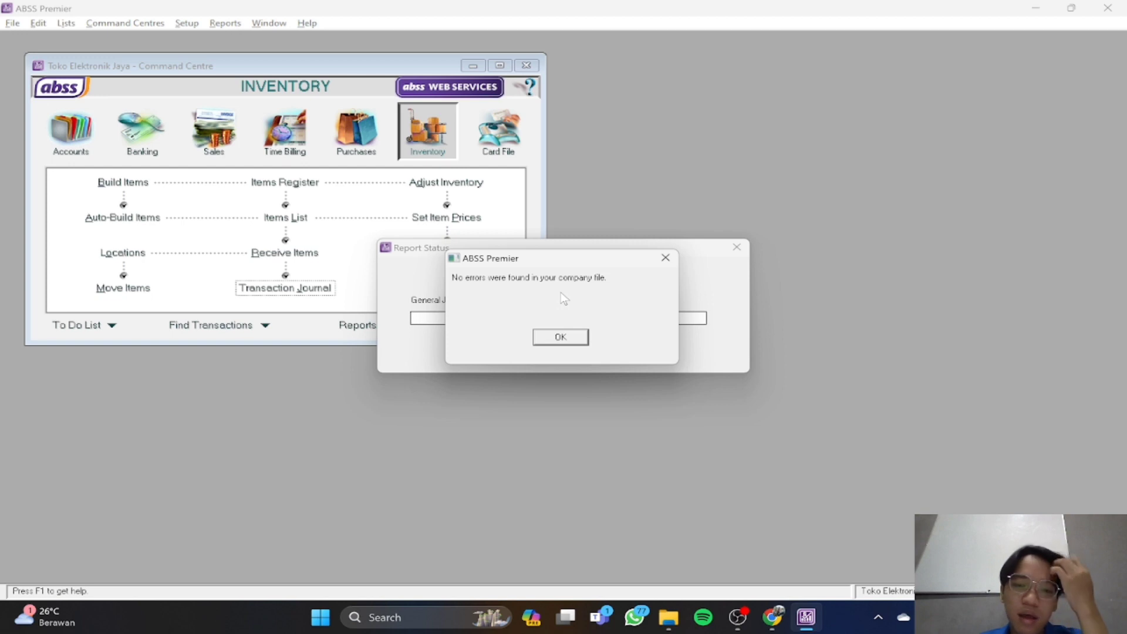
pyautogui.click(561, 337)
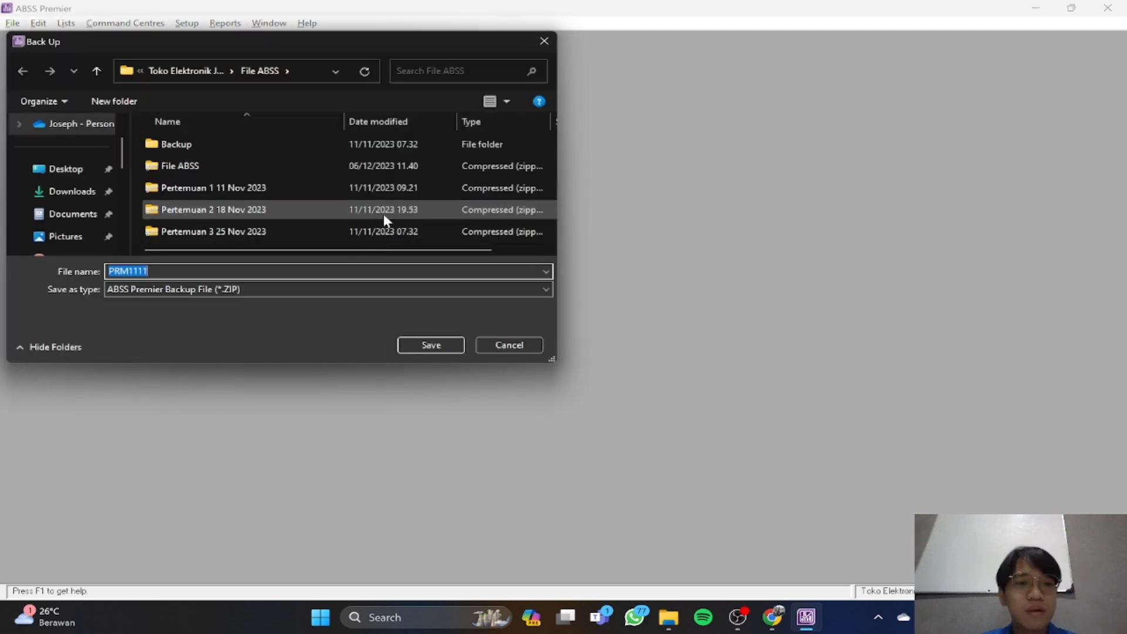
# Base the backup file name on the existing Pertemuan 3 25 Nov 2023 archive, replacing "3 25" with 4
pyautogui.hscroll(1, 382, 168)
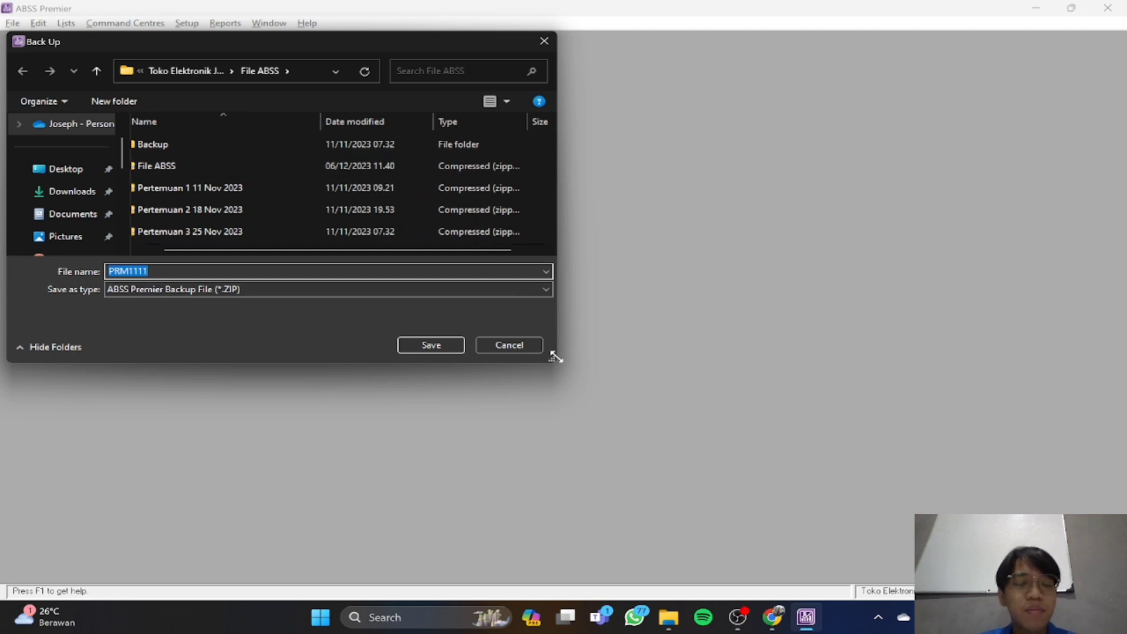
pyautogui.hscroll(2, 226, 235)
pyautogui.hscroll(-3, 241, 219)
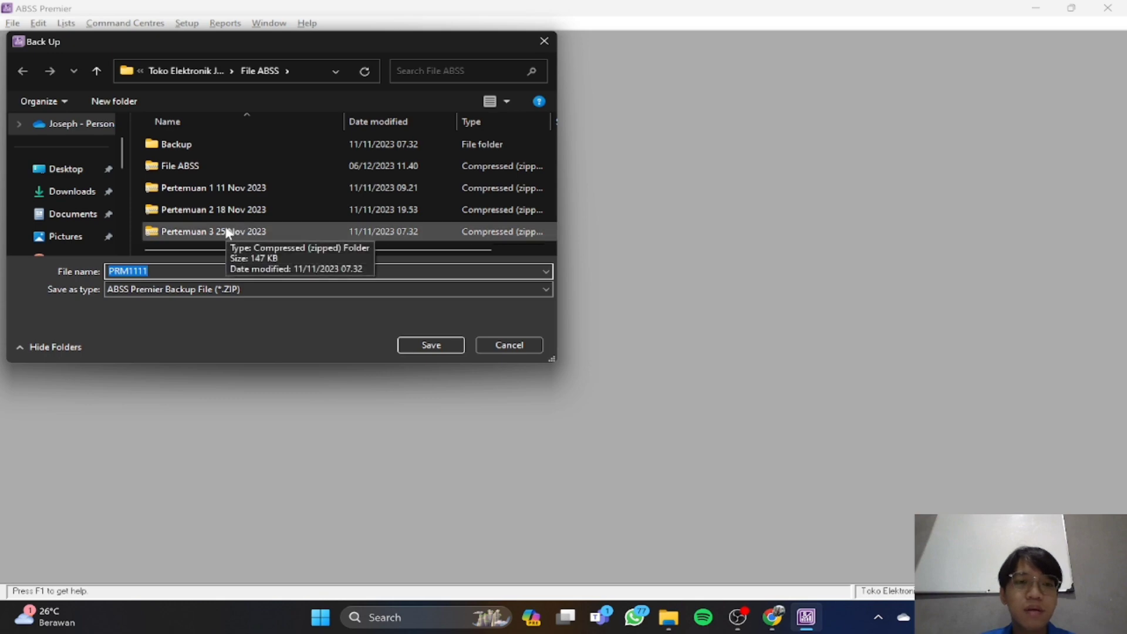
pyautogui.click(228, 233)
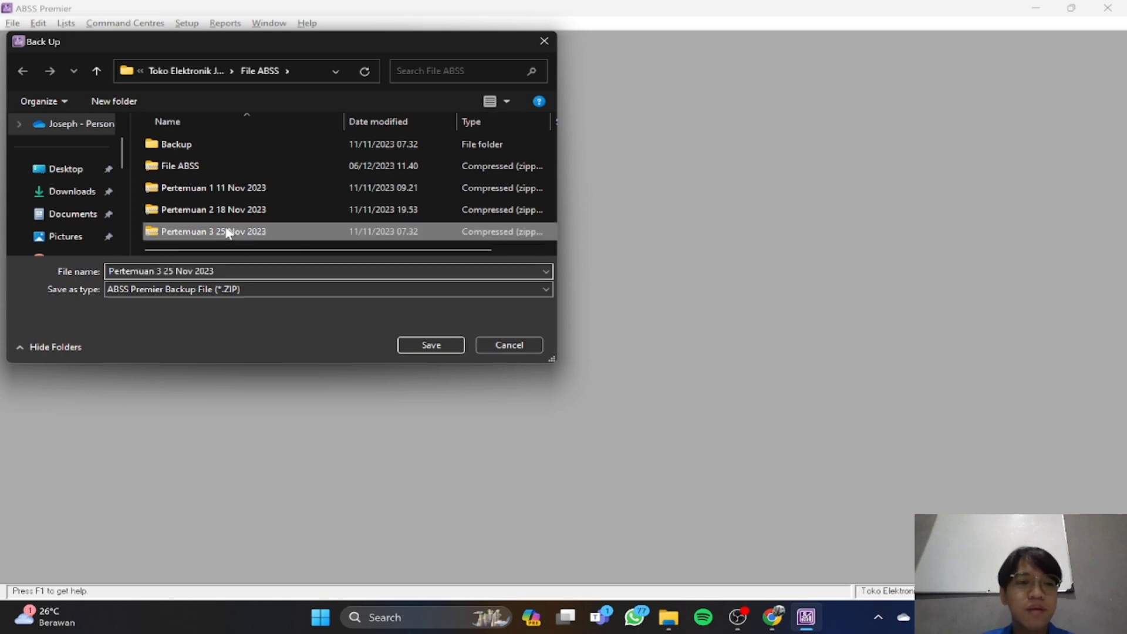
pyautogui.click(176, 271)
pyautogui.click(174, 271)
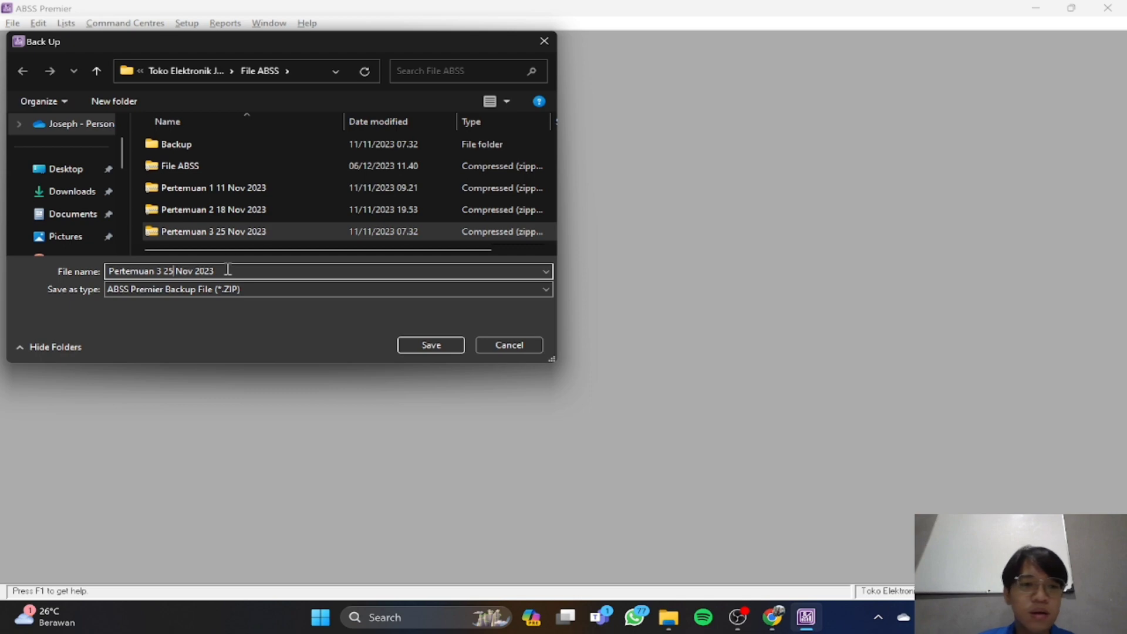
pyautogui.press('BackSpace')
pyautogui.press('BackSpace')
pyautogui.press('BackSpace')
pyautogui.press('BackSpace')
pyautogui.write('4')
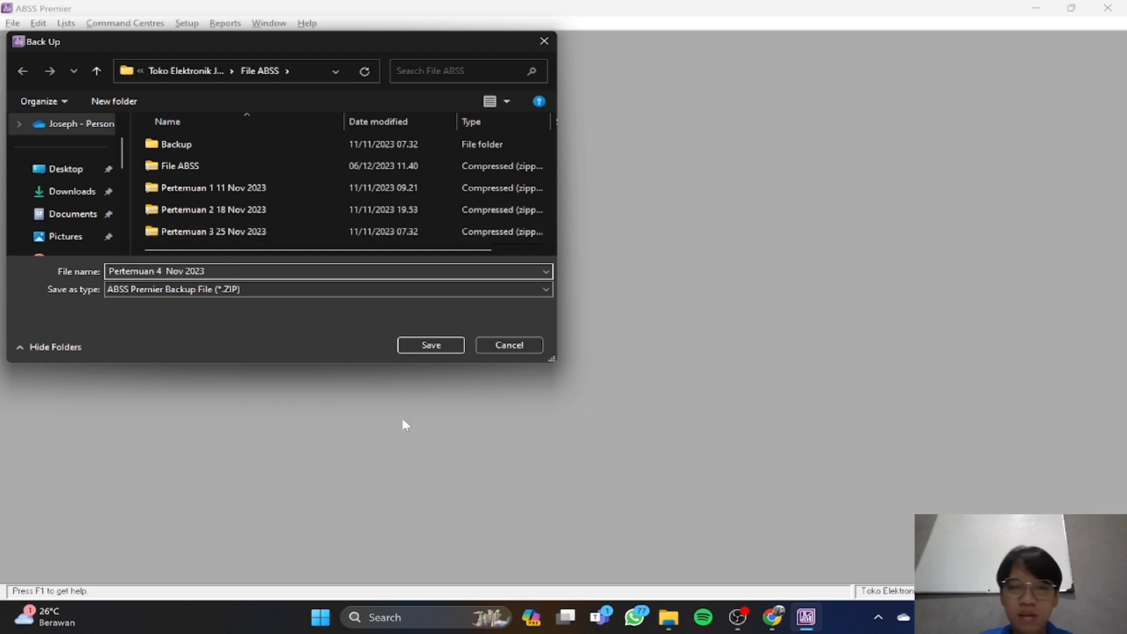
# Check the calendar for the meeting date, complete the backup name as Pertemuan 4 2 Des 2023, and save the backup in File ABSS
pyautogui.press('super+n')
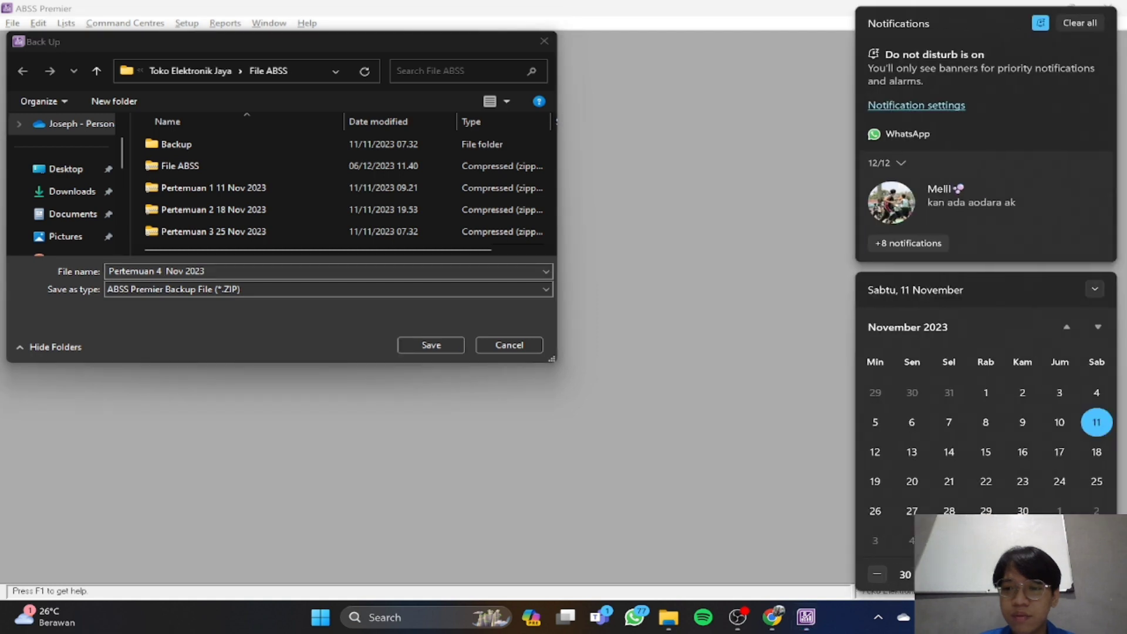
pyautogui.press('Escape')
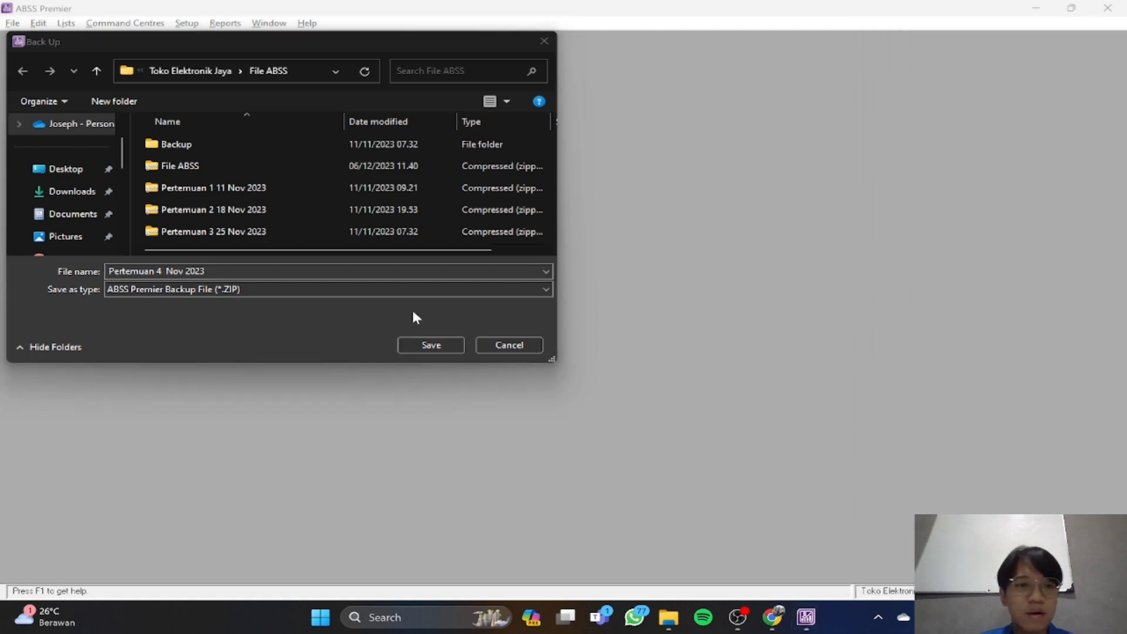
pyautogui.click(185, 268)
pyautogui.press('BackSpace')
pyautogui.press('BackSpace')
pyautogui.press('BackSpace')
pyautogui.press('BackSpace')
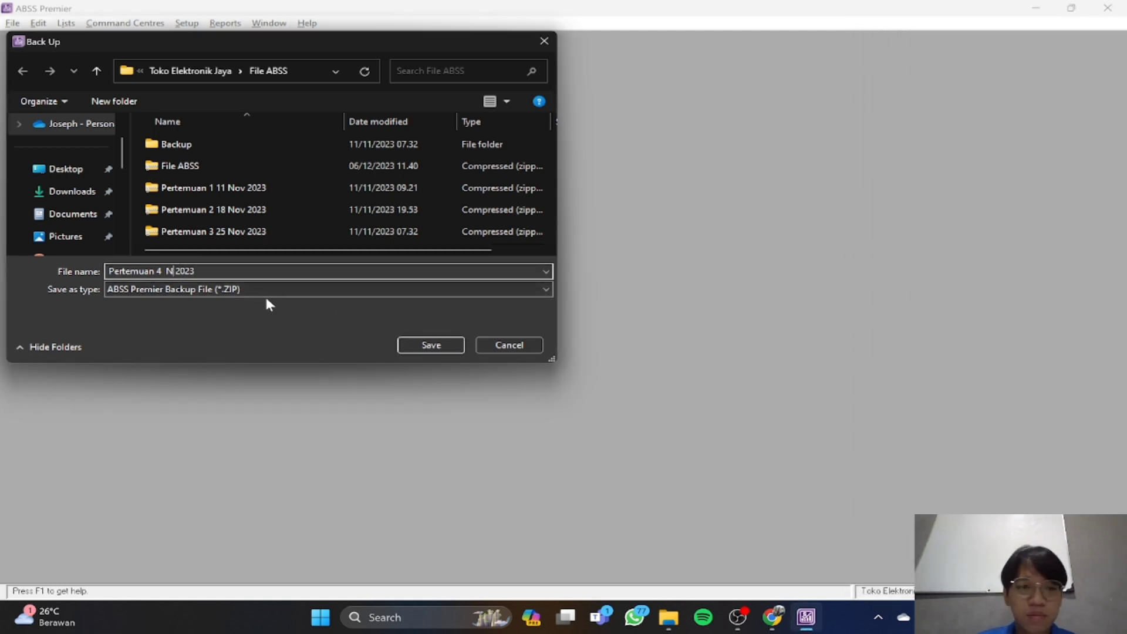
pyautogui.write('2')
pyautogui.write(' Desem')
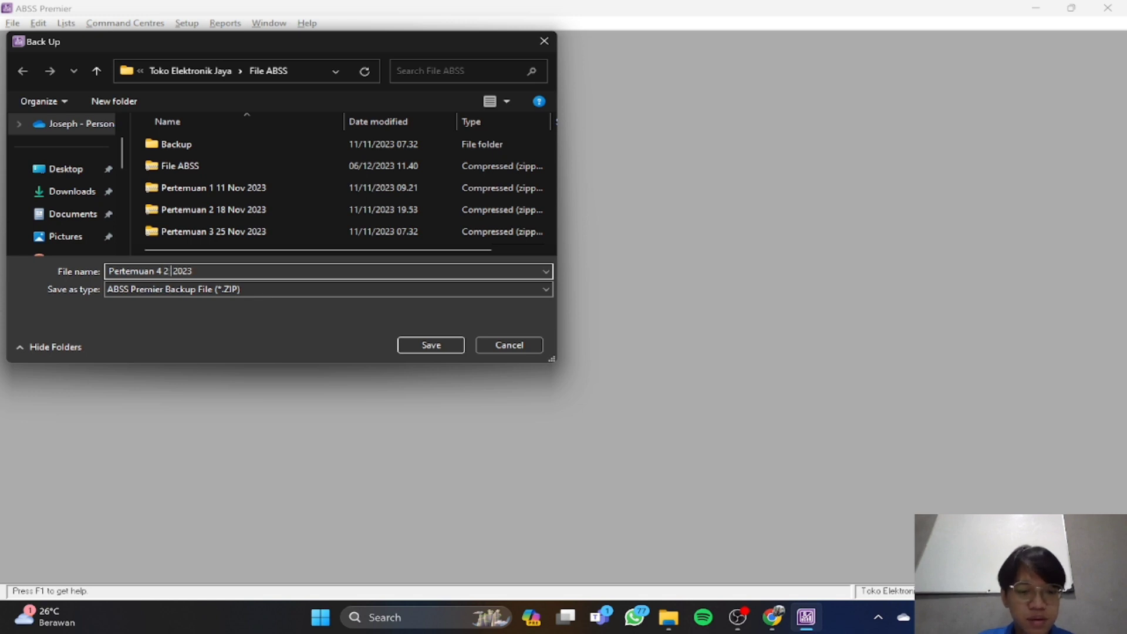
pyautogui.press('BackSpace')
pyautogui.press('BackSpace')
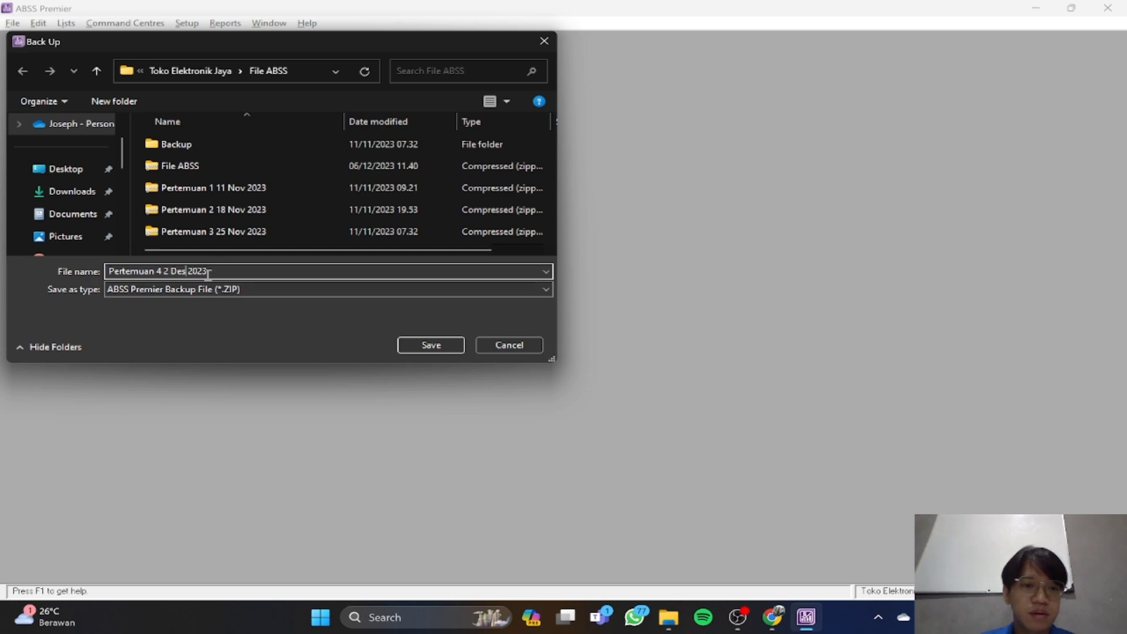
pyautogui.click(414, 343)
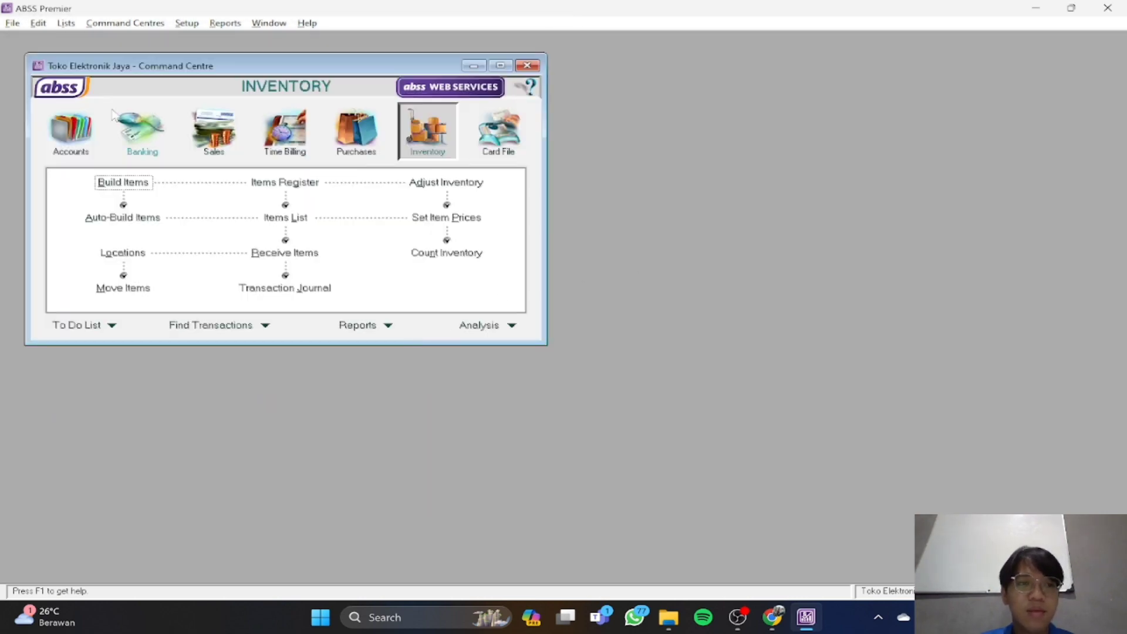
# Try to exit the program, dismiss the session report prompt, and cancel printing the report
pyautogui.click(17, 27)
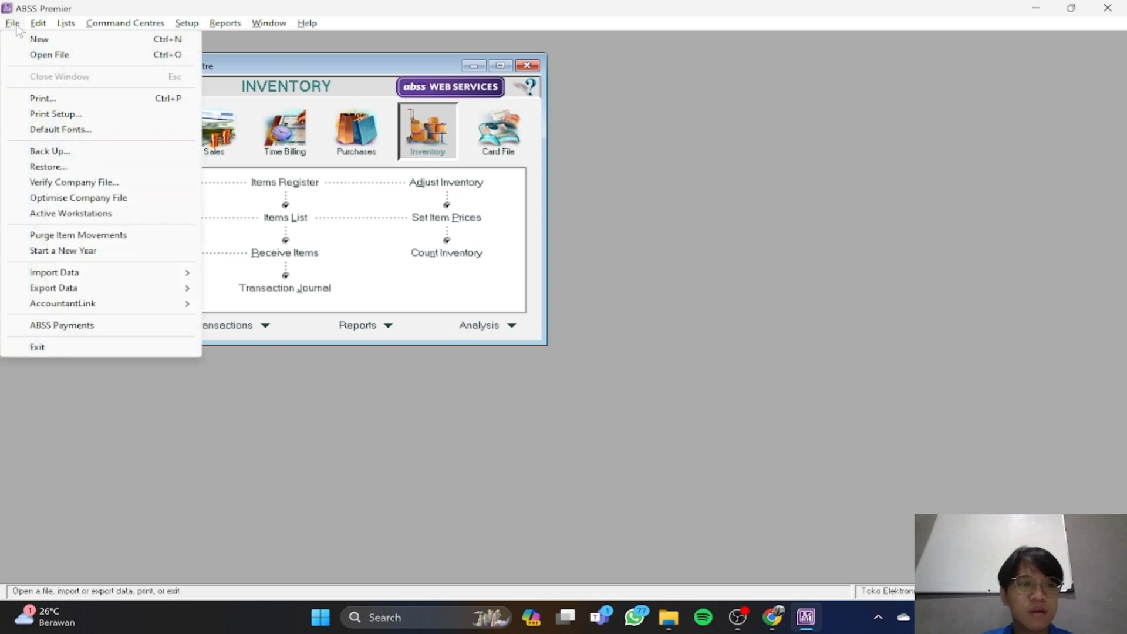
pyautogui.press('Right')
pyautogui.press('Right')
pyautogui.press('Right')
pyautogui.press('Left')
pyautogui.press('Left')
pyautogui.press('Left')
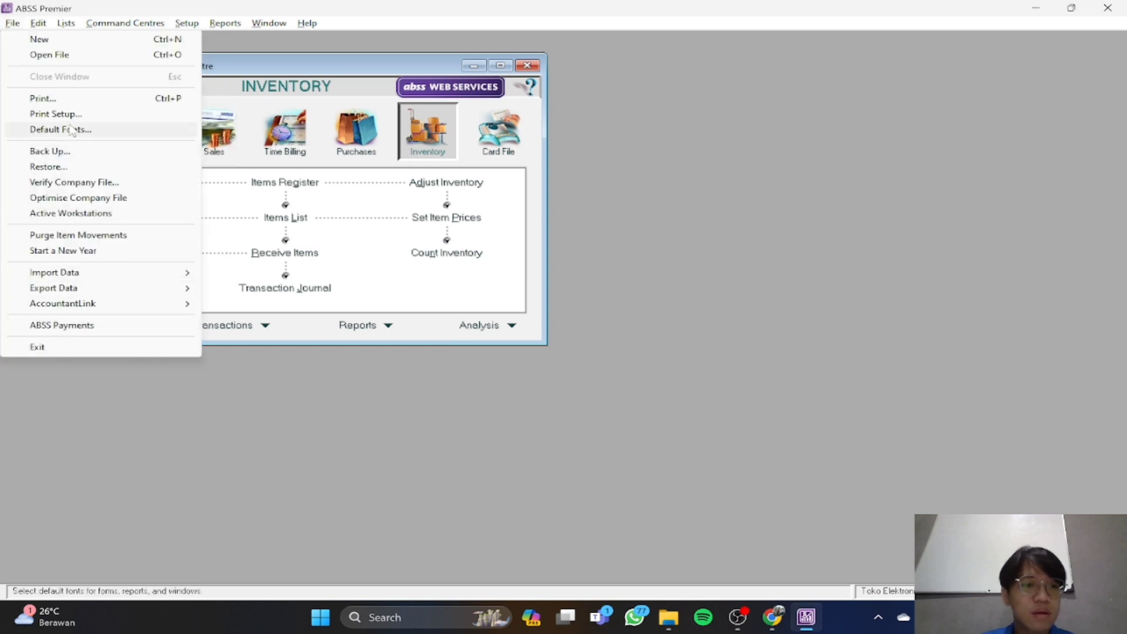
pyautogui.click(98, 349)
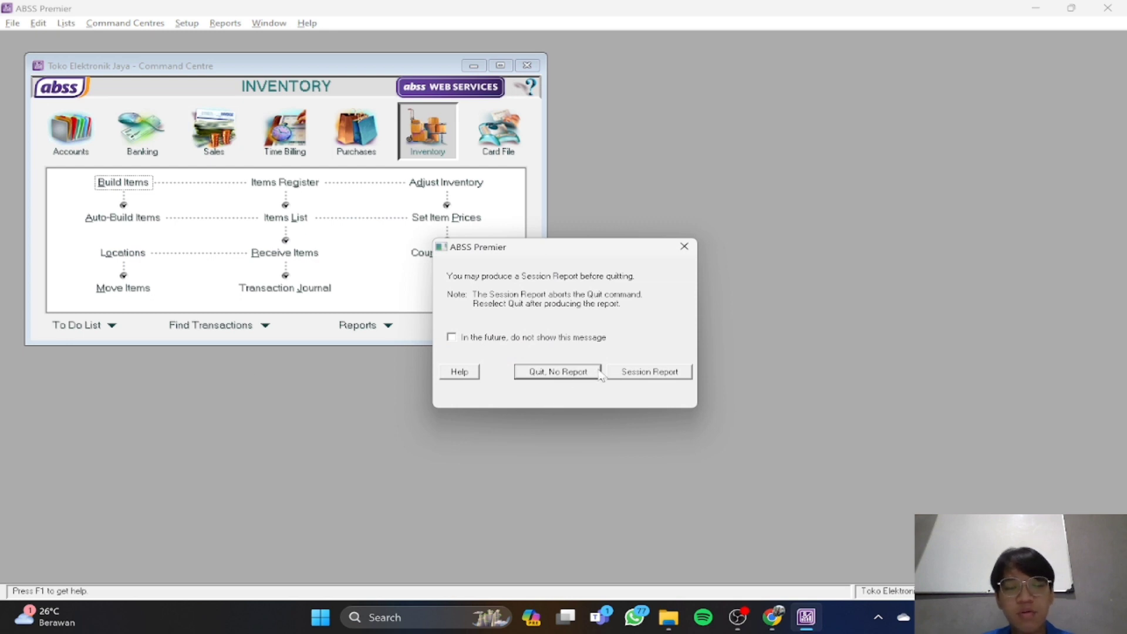
pyautogui.click(682, 246)
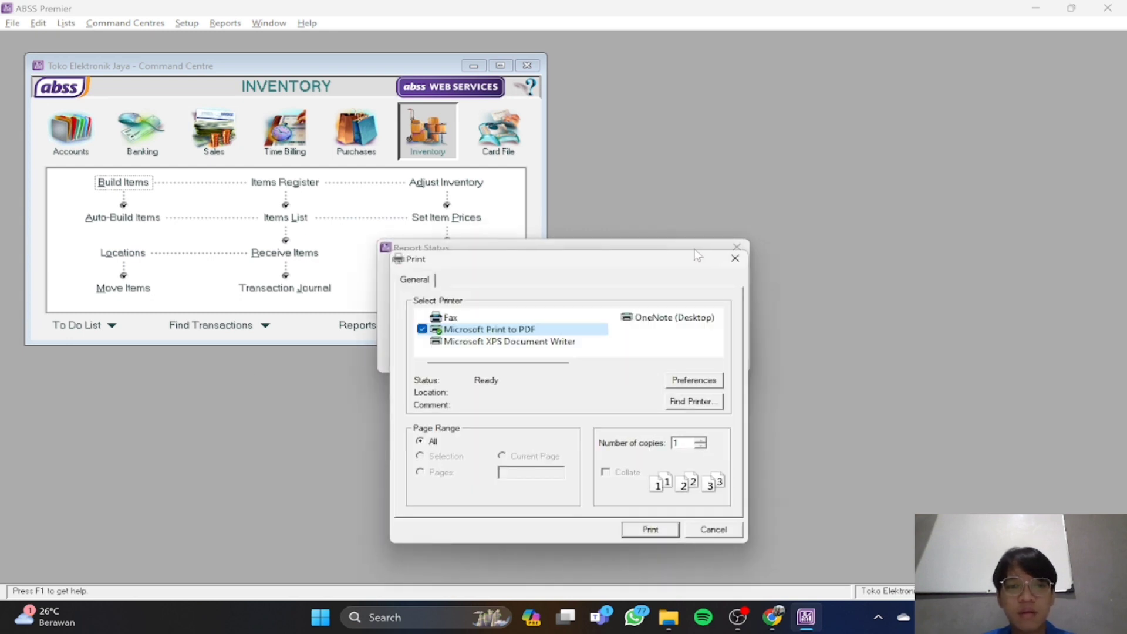
pyautogui.click(726, 525)
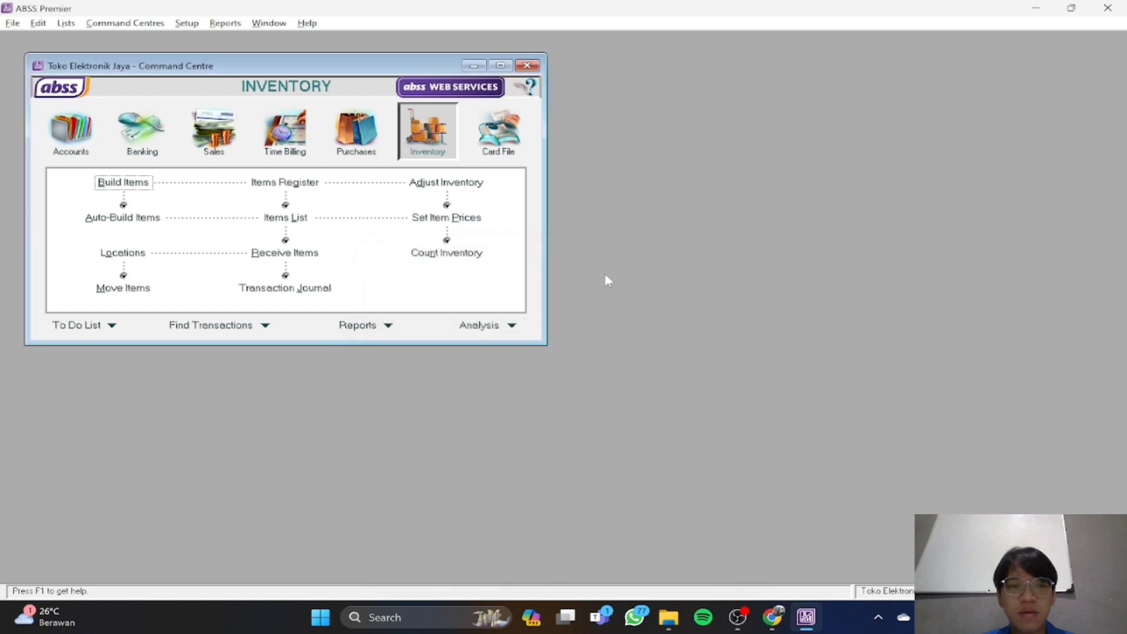